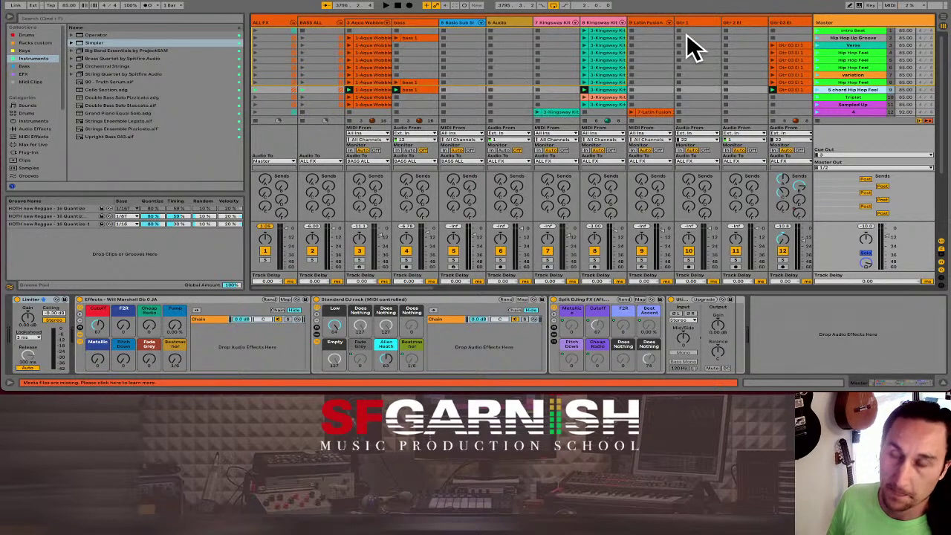
- Hide the browser and launch the scenes 5 chord Hip Hop Feel, Triplet, Sampled Up and 4 one after another
left_click(7, 16)
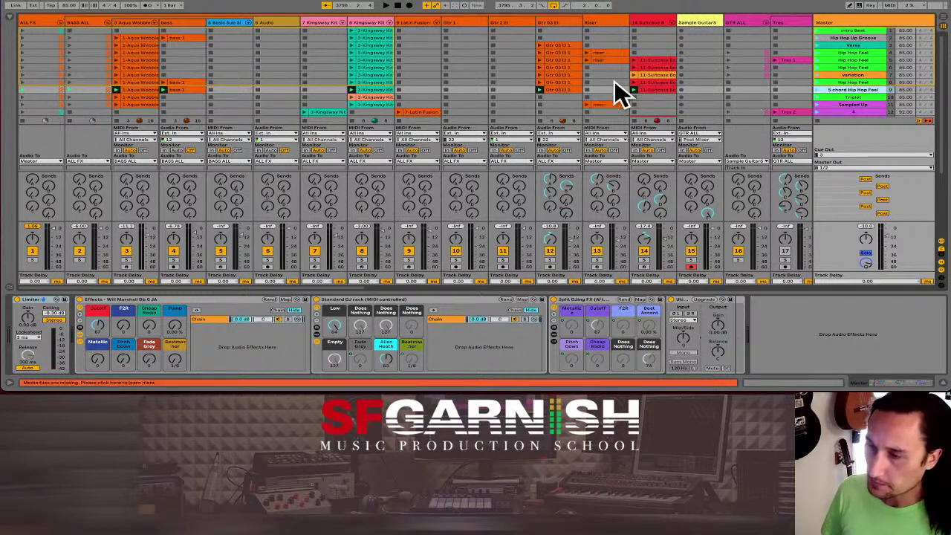
left_click(818, 87)
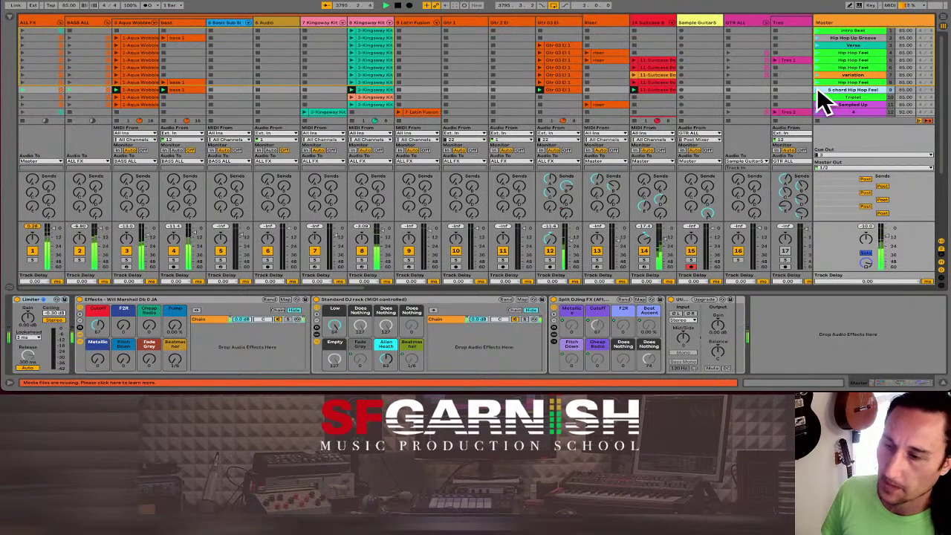
scroll(816, 87, "down", 2)
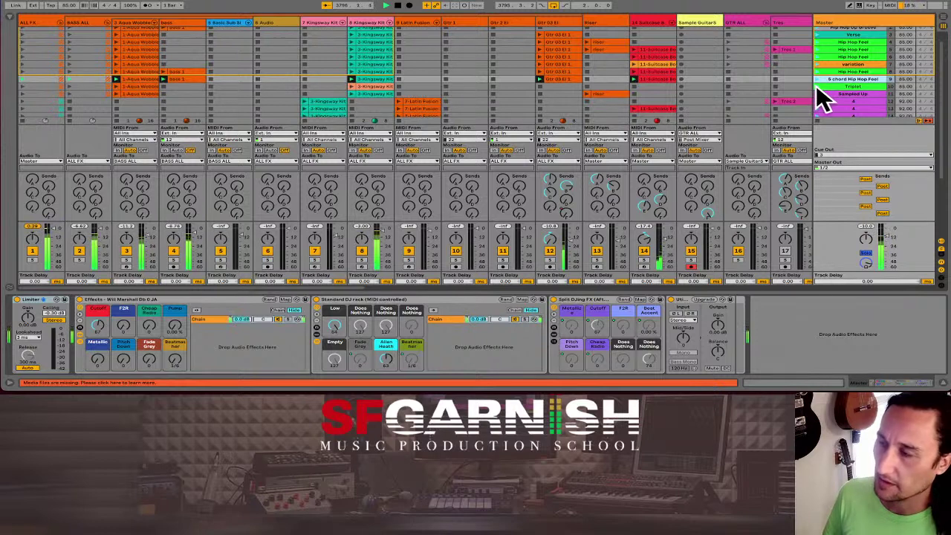
key("Return")
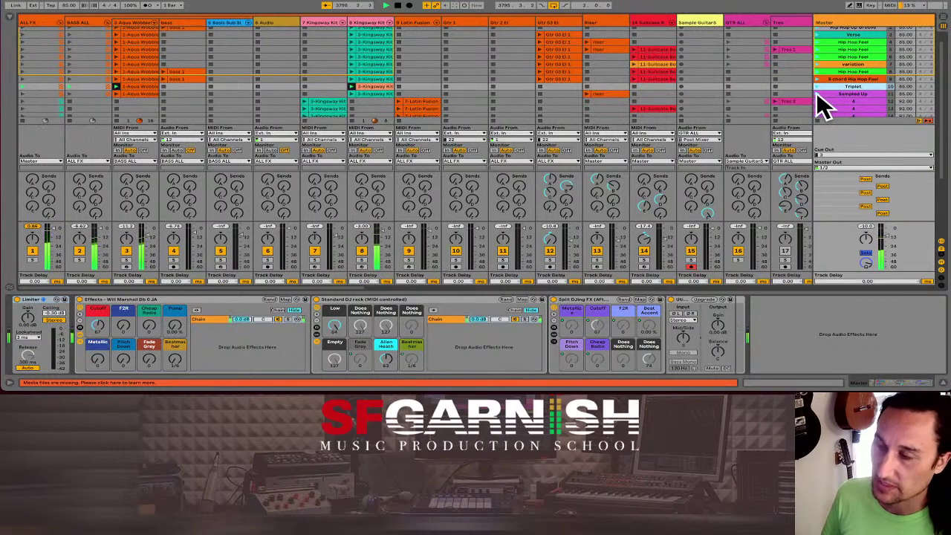
left_click(818, 94)
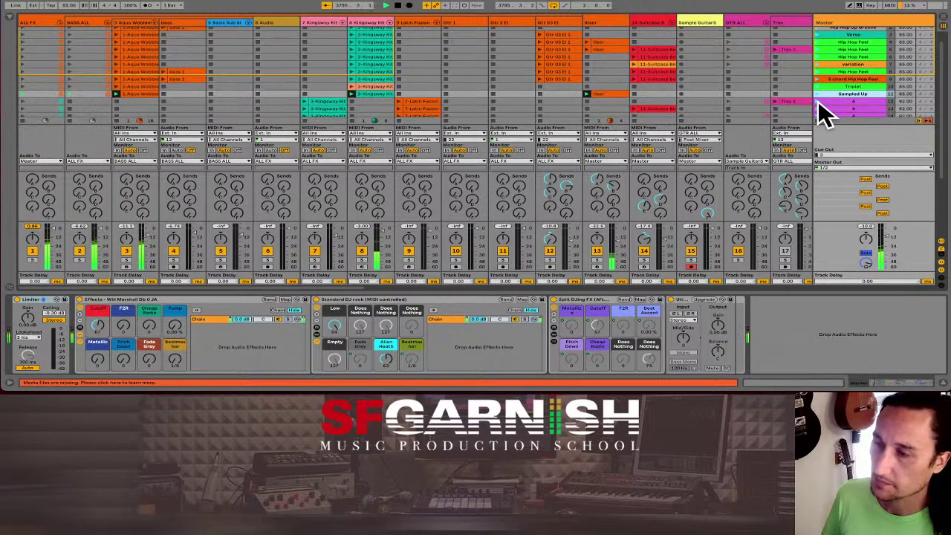
left_click(818, 101)
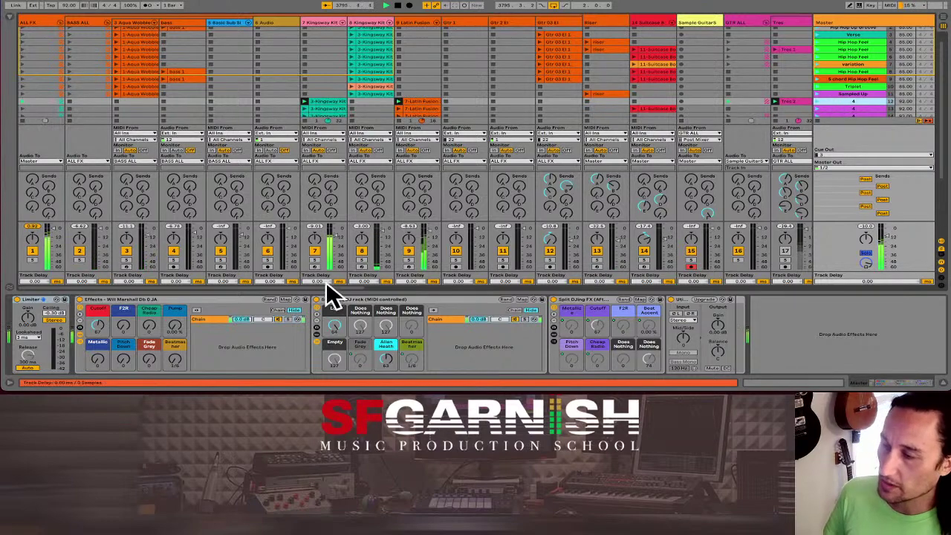
- Display the Auto Filter frequency automation of the playing Tres 2 clip on the Tres track
scroll(314, 283, "right", 5)
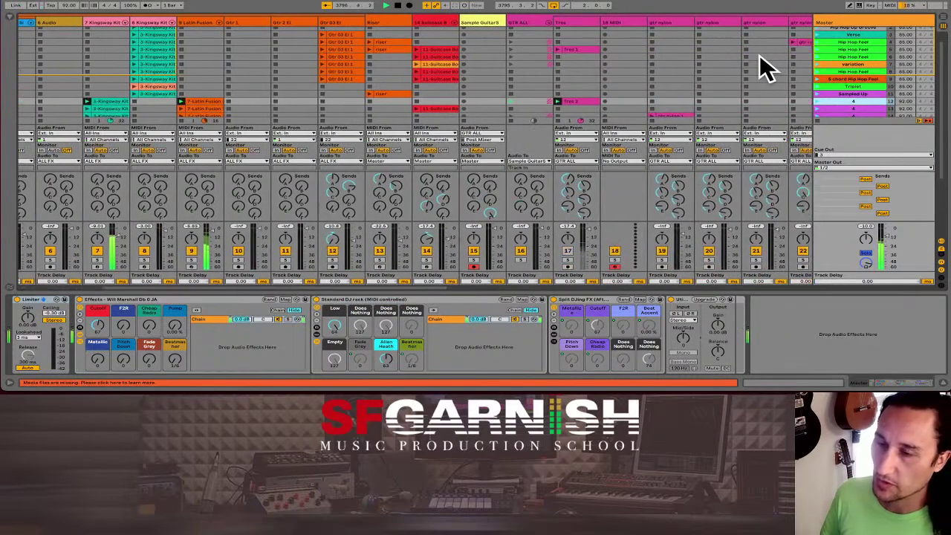
scroll(759, 54, "down", 2)
scroll(760, 55, "down", 1)
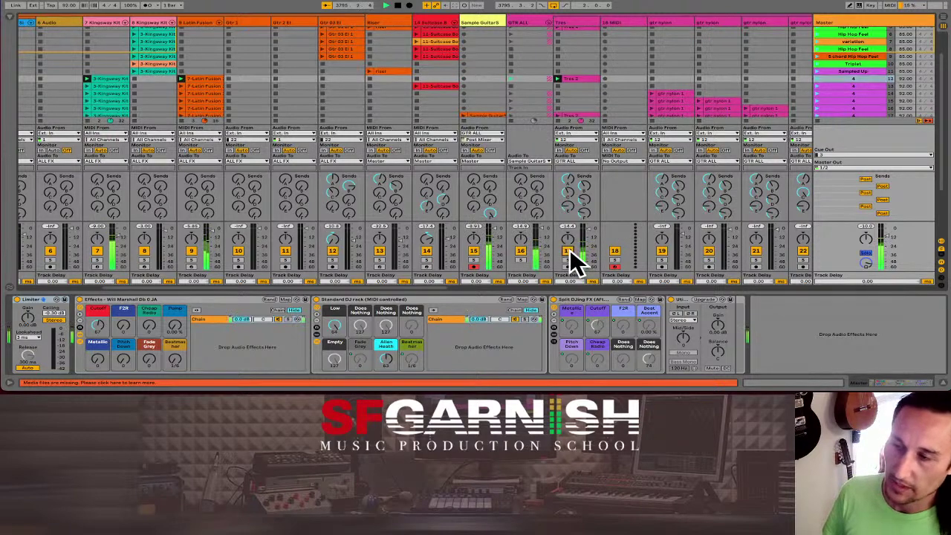
left_click(584, 81)
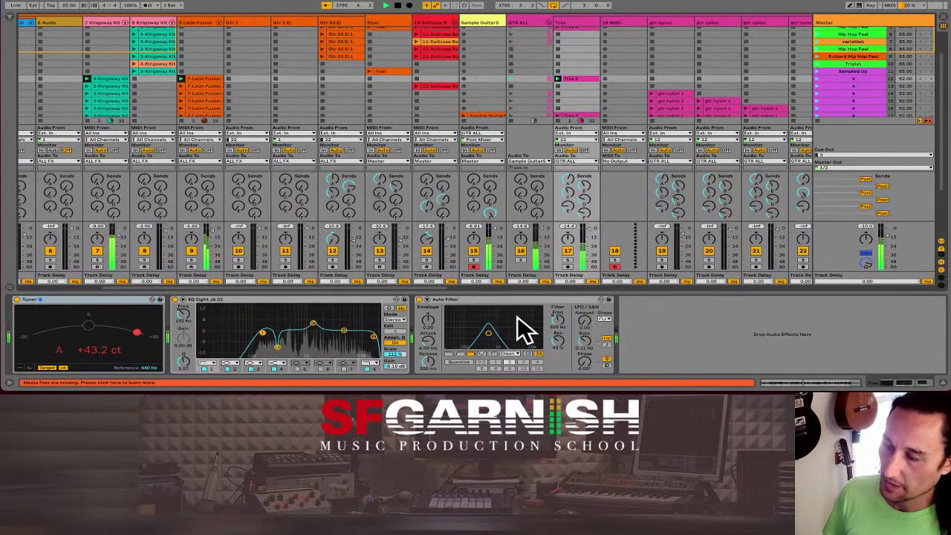
right_click(561, 326)
left_click(566, 320)
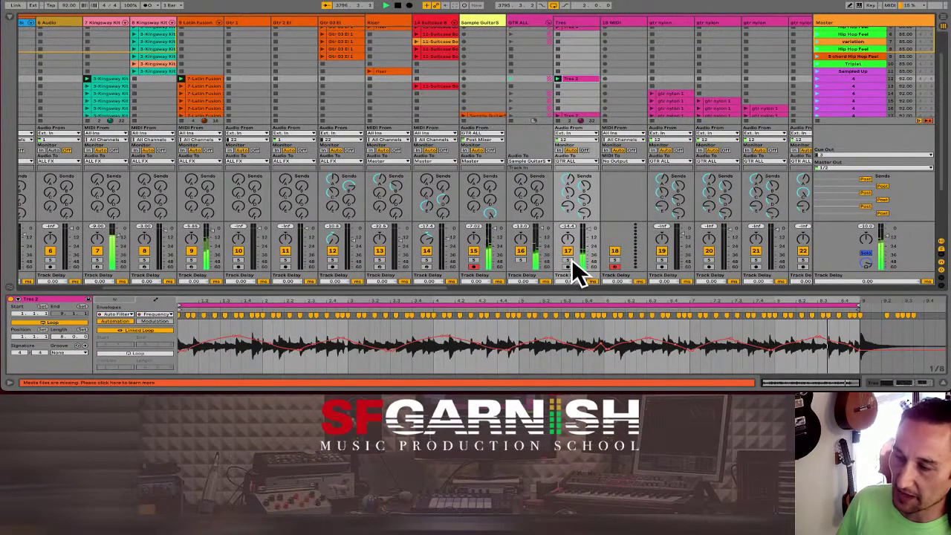
- Solo the Sample GuitarS track and select the Tres 2 clip on the Tres track
left_click(475, 260)
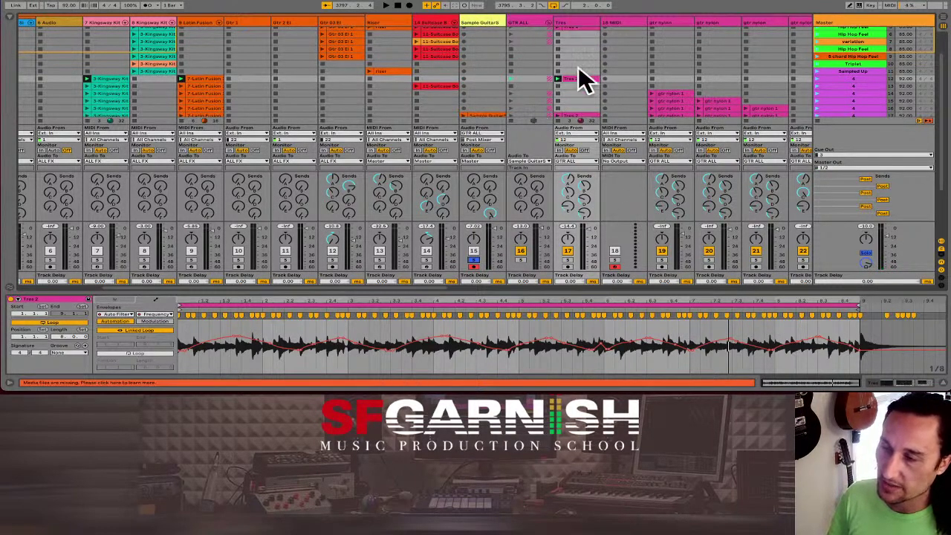
left_click(582, 23)
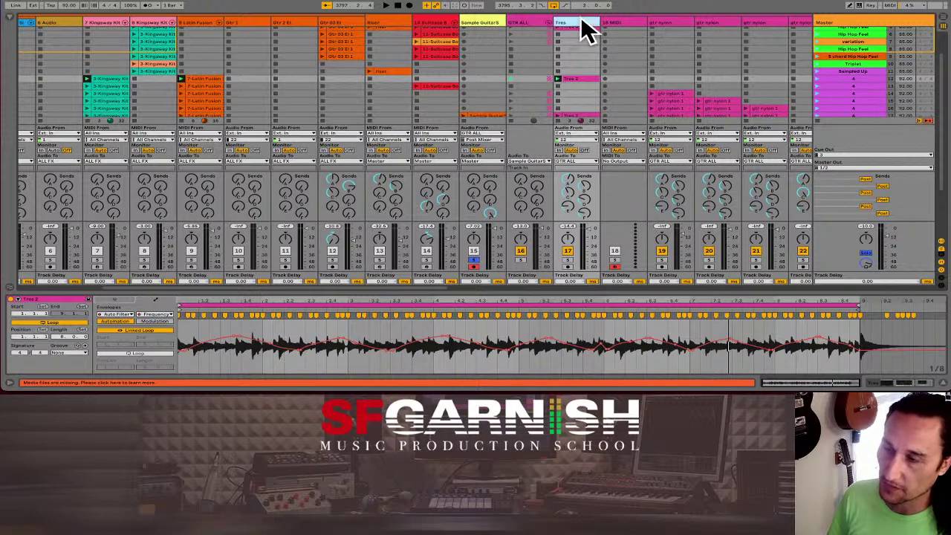
left_click(580, 78)
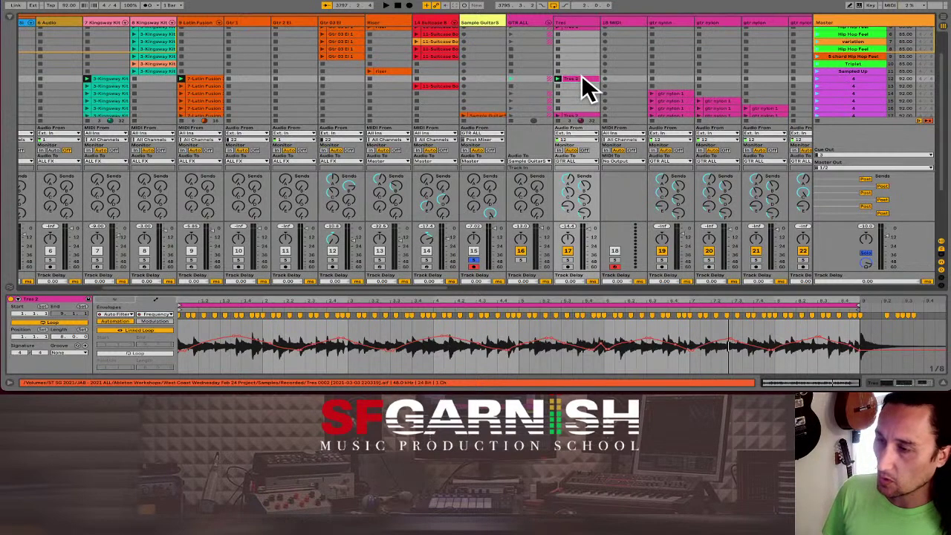
- Return the tracks to Arrangement playback and select the passage from 3794.4.3 to 3795.3.2 in the second gtr nylon clip
key("Tab")
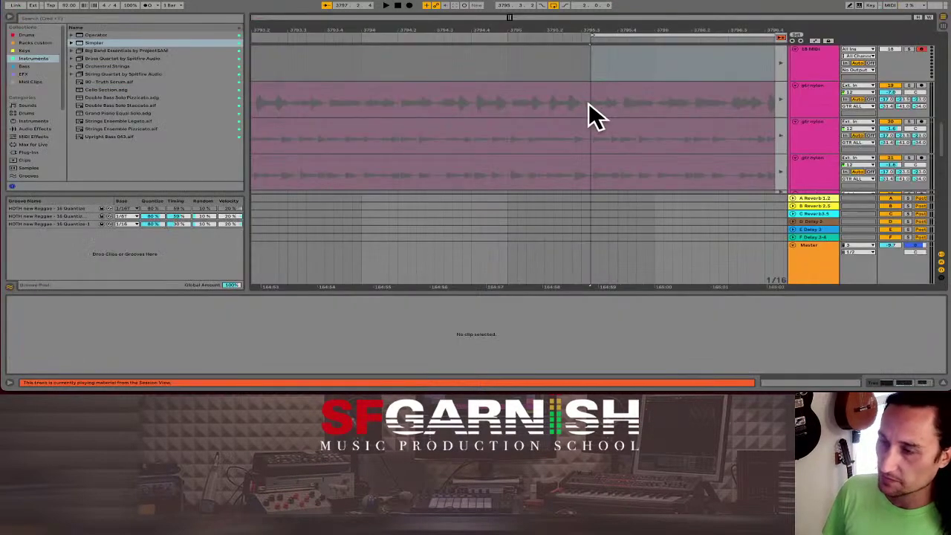
left_click(489, 140)
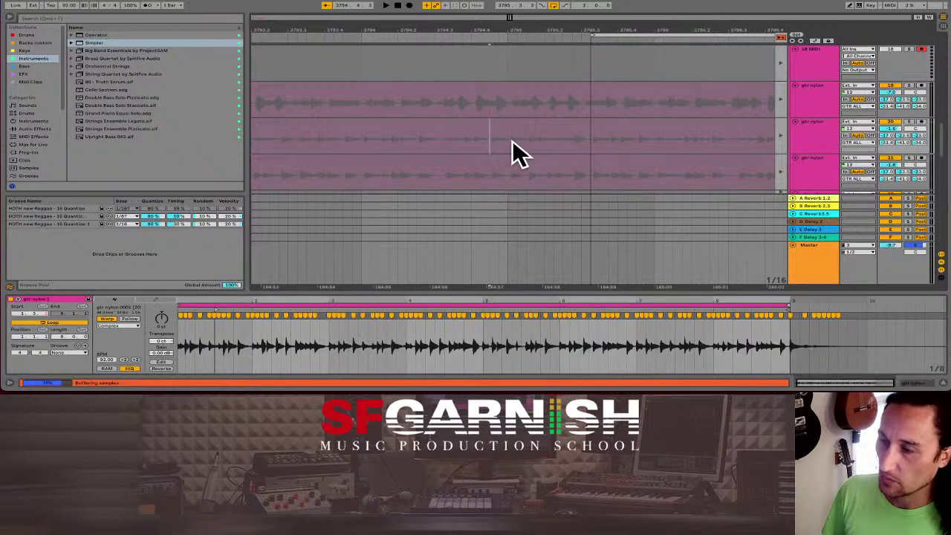
left_click(781, 37)
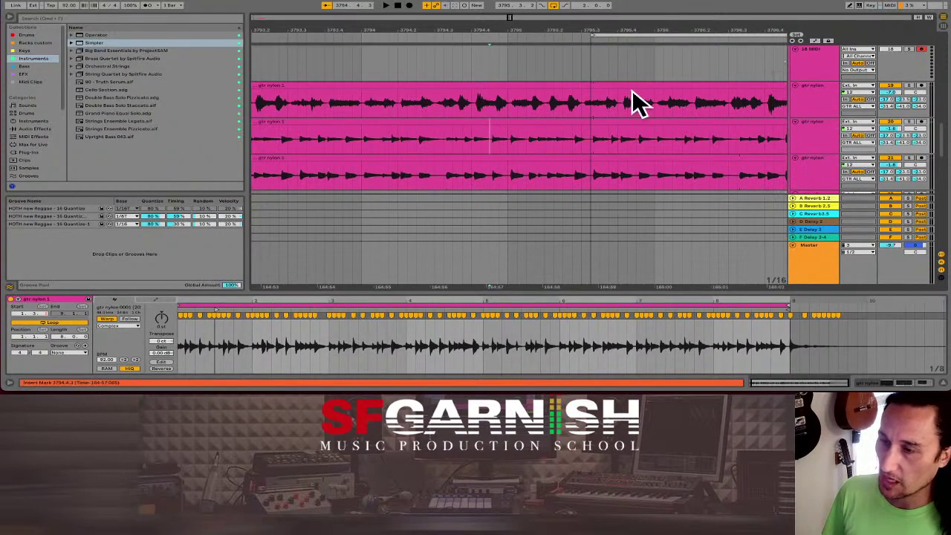
left_click_drag(488, 140, 590, 145)
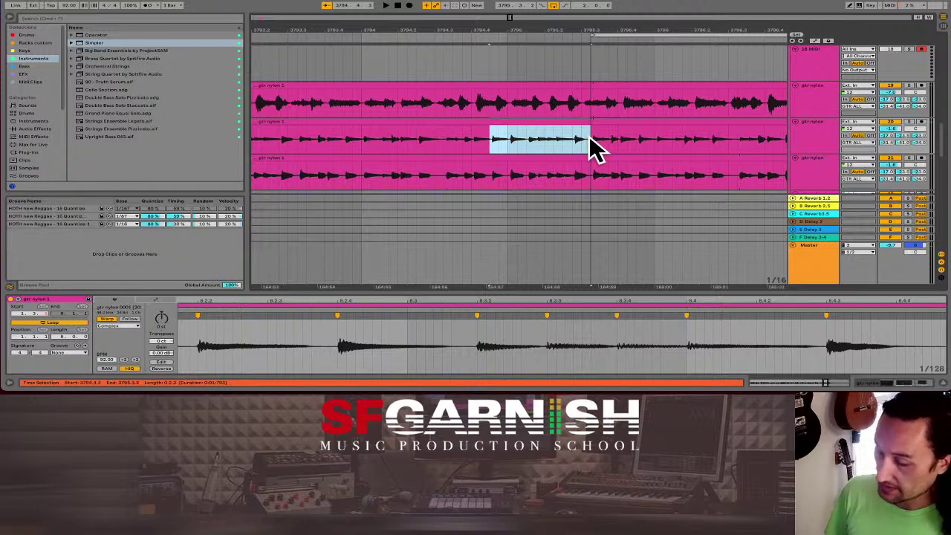
- Go back to the Session view and insert a new MIDI track directly after the Tres track
key("Tab")
left_click(565, 86)
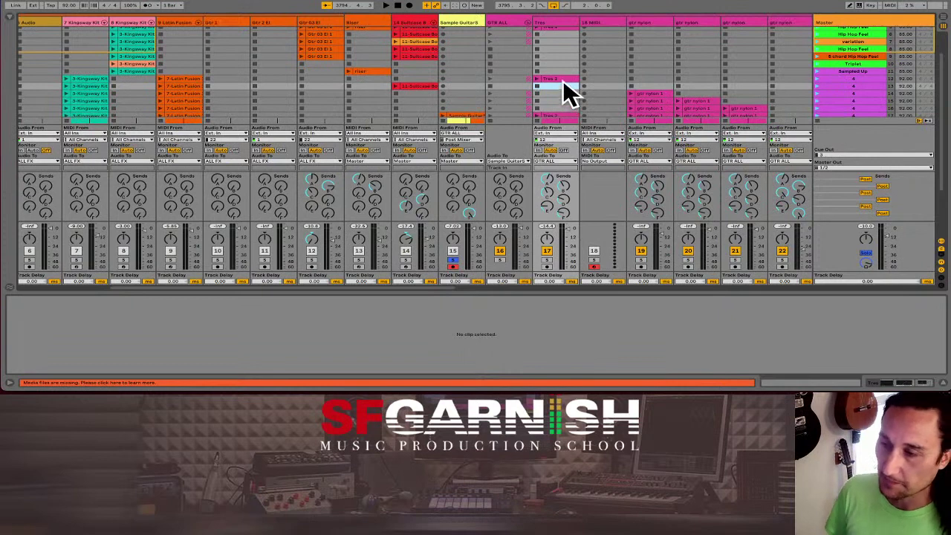
left_click(563, 78)
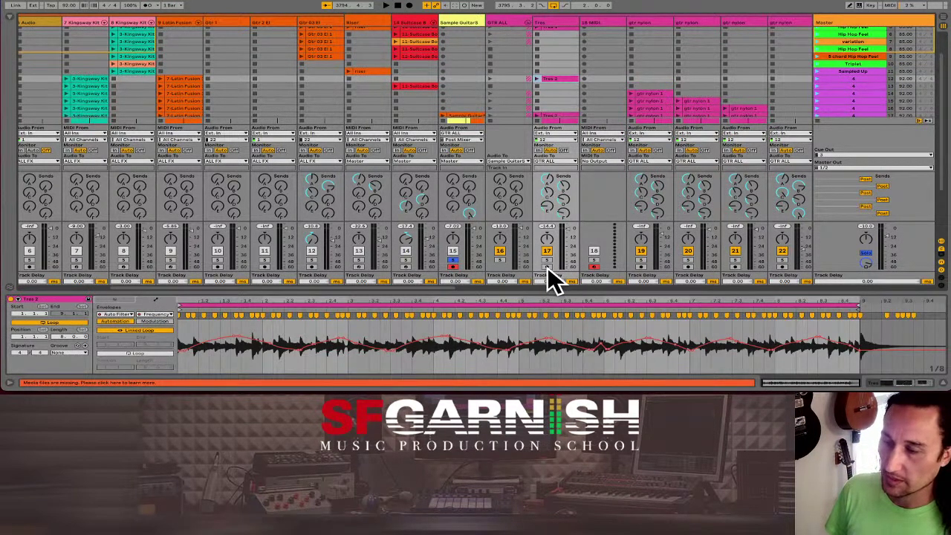
left_click(553, 78)
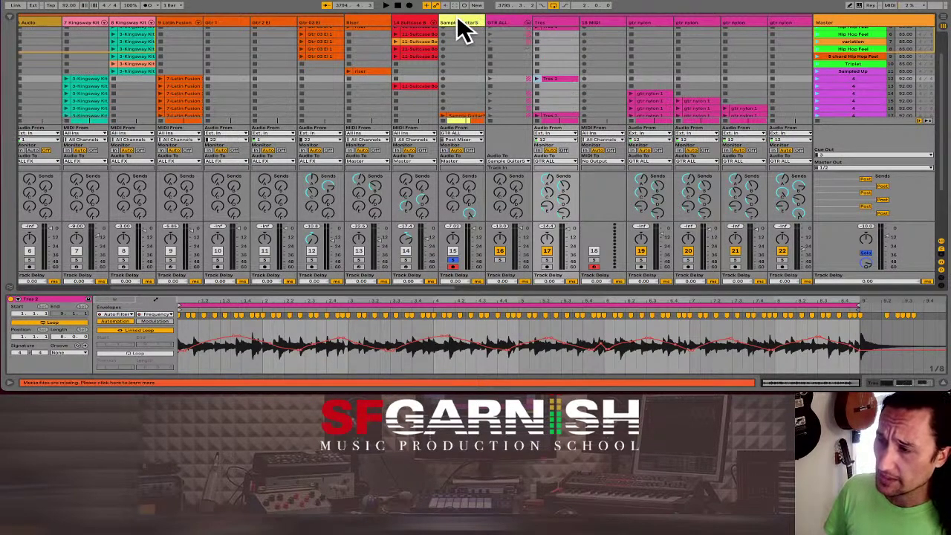
left_click(557, 22)
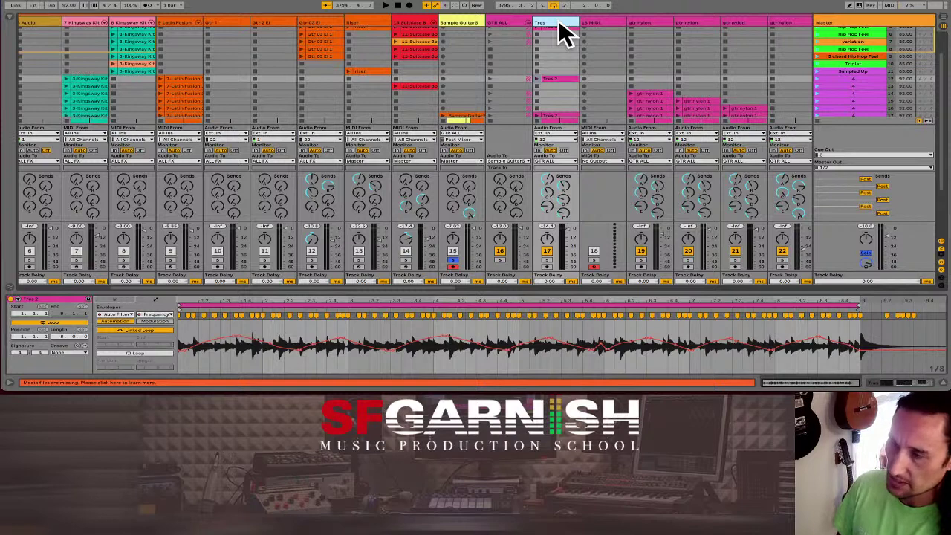
key("ctrl+shift+t")
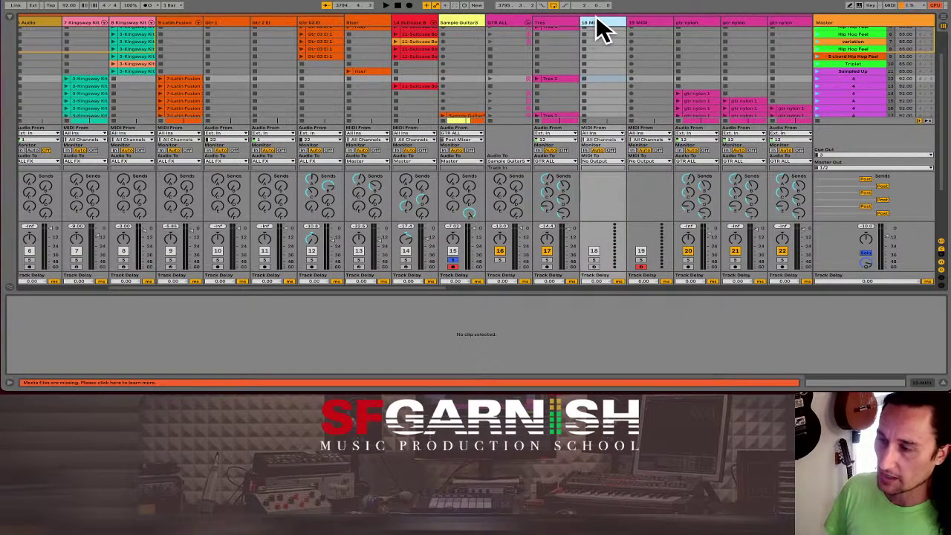
- Show the browser and load an empty Simpler from the Instruments collection onto the new MIDI track
left_click(9, 17)
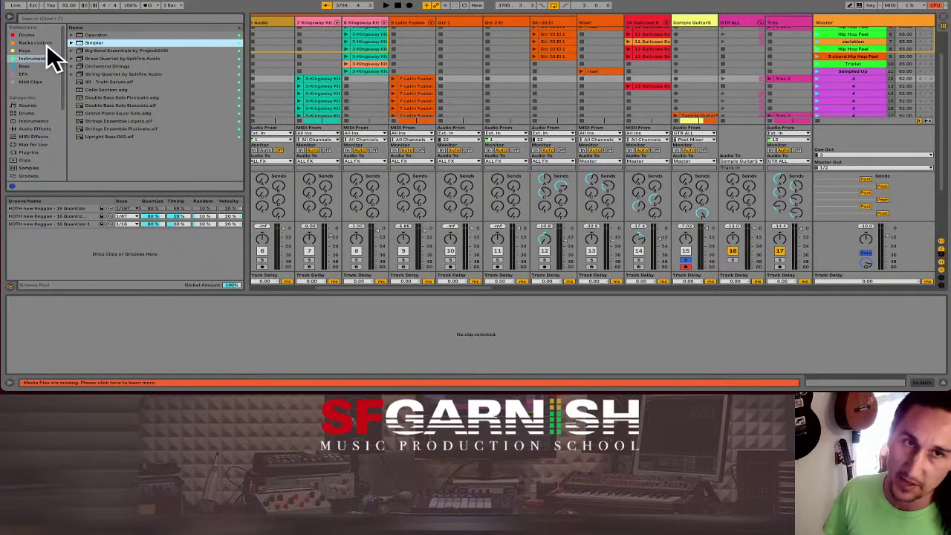
left_click(31, 59)
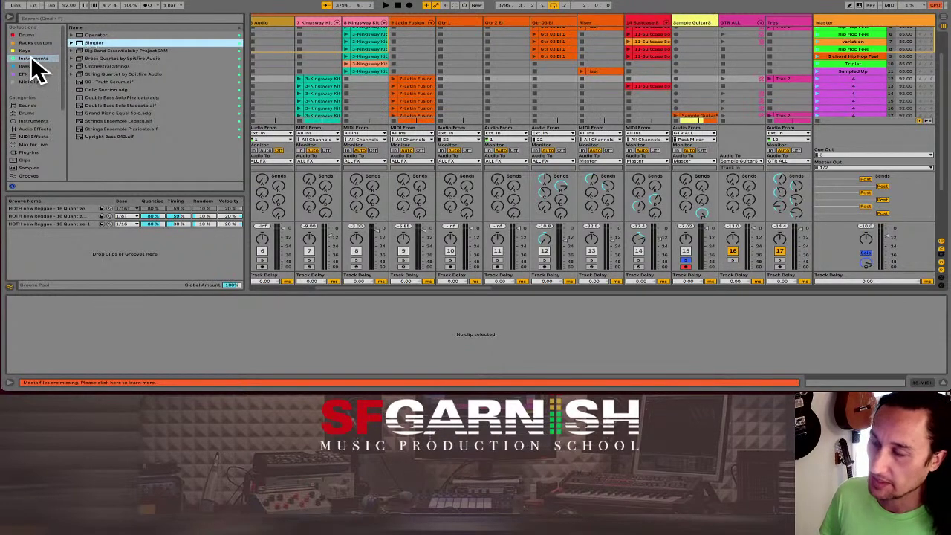
left_click(72, 43)
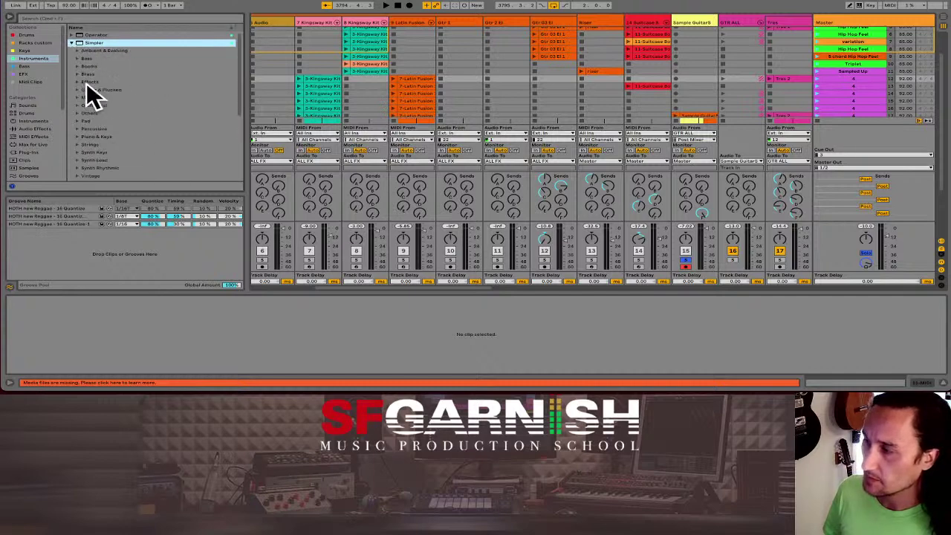
left_click(73, 43)
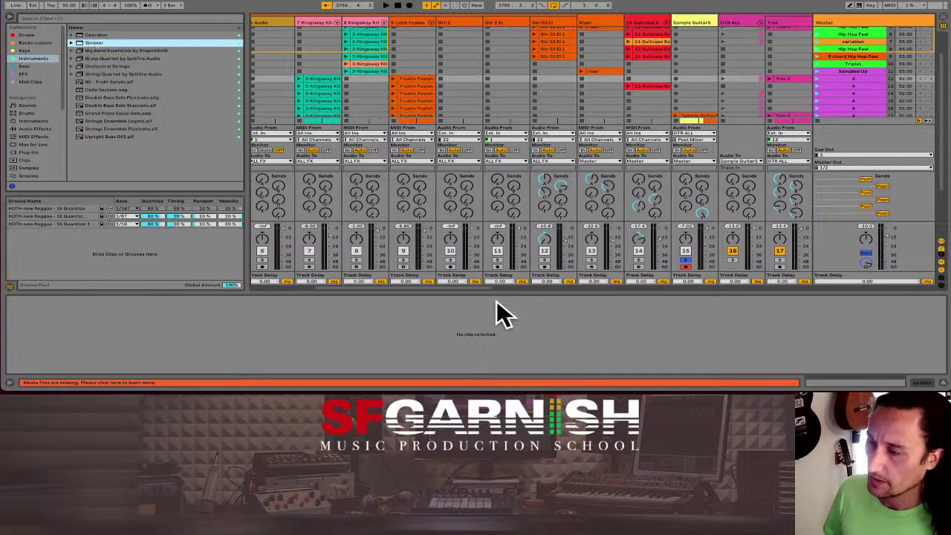
left_click_drag(459, 285, 532, 285)
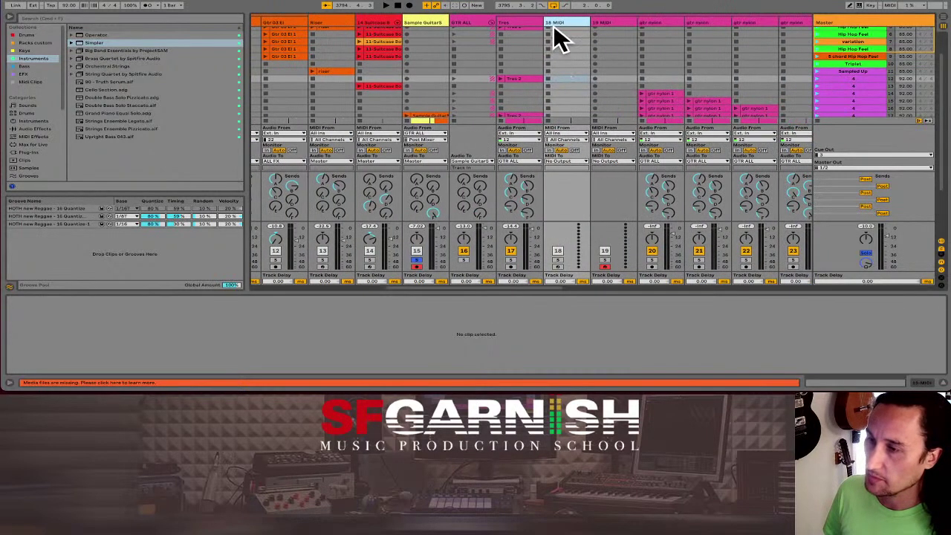
left_click_drag(95, 46, 570, 41)
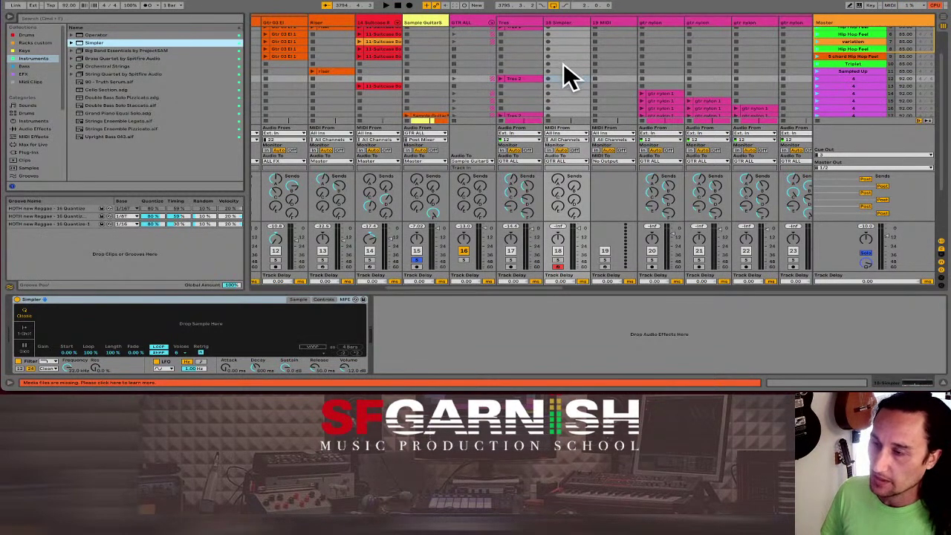
- Load the Tres 2 clip as the sample into the Simpler on the new MIDI track
left_click(529, 78)
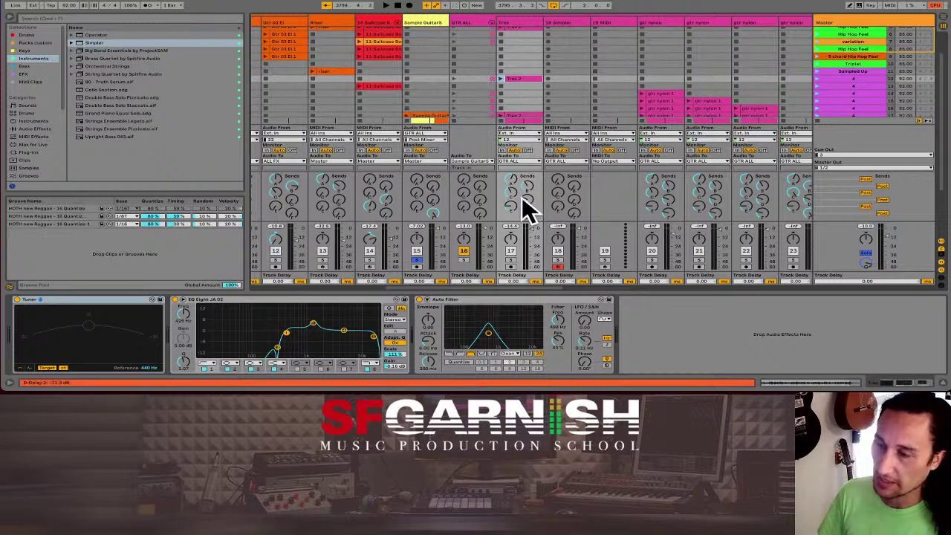
left_click(564, 23)
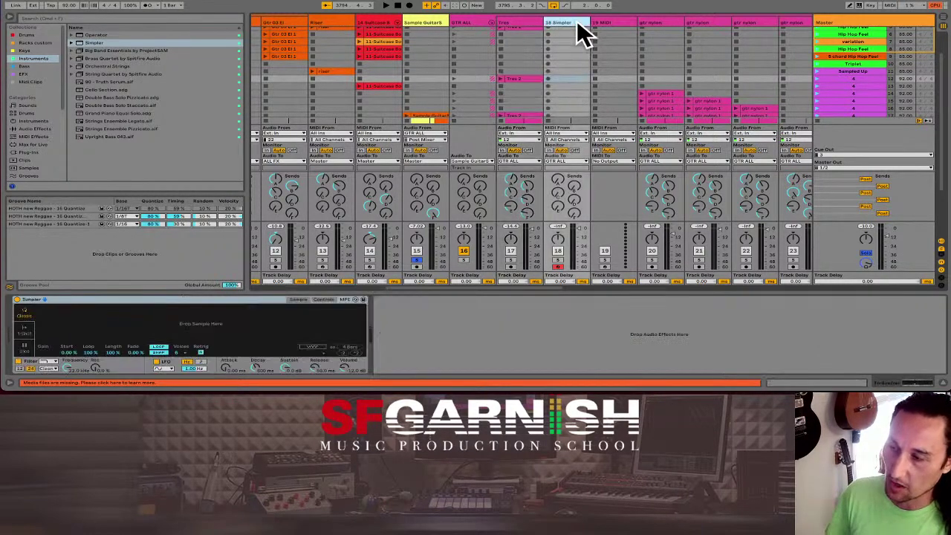
left_click(528, 75)
left_click_drag(529, 76, 153, 321)
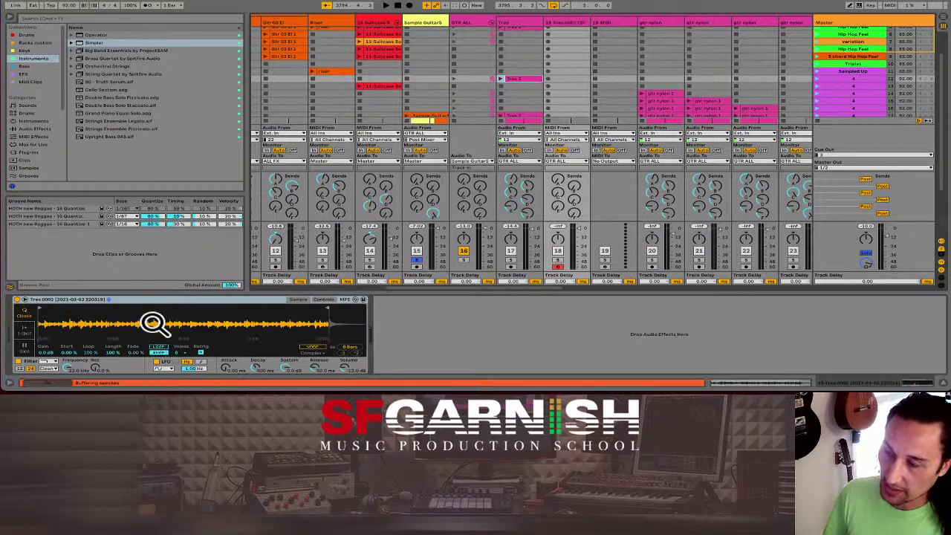
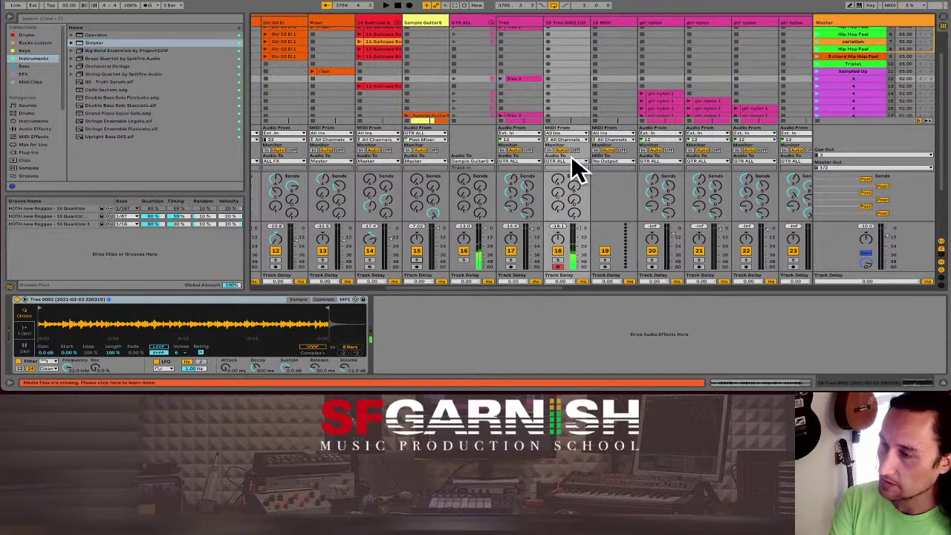
- Inspect the output destinations of the GTR ALL group, leave its routing as is, and arm the Sample GuitarS track for recording
left_click(490, 159)
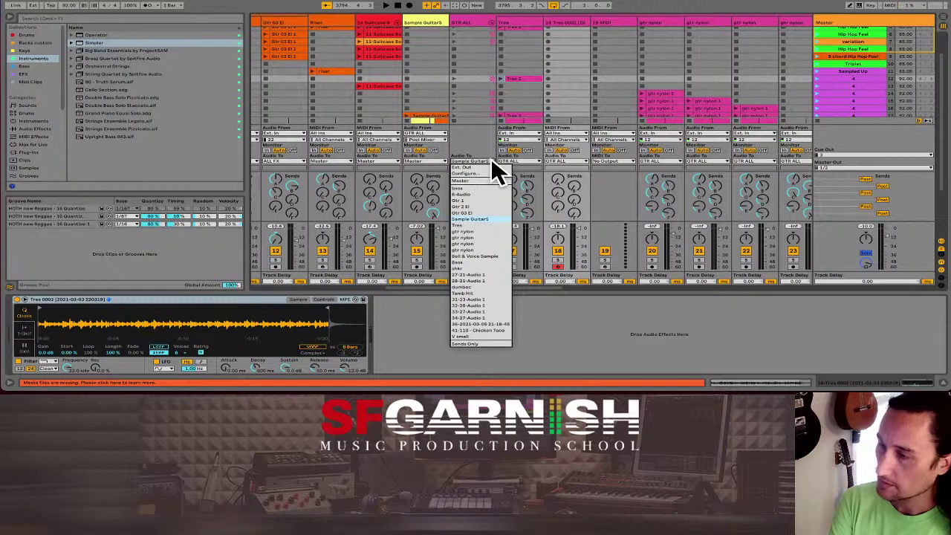
left_click(491, 159)
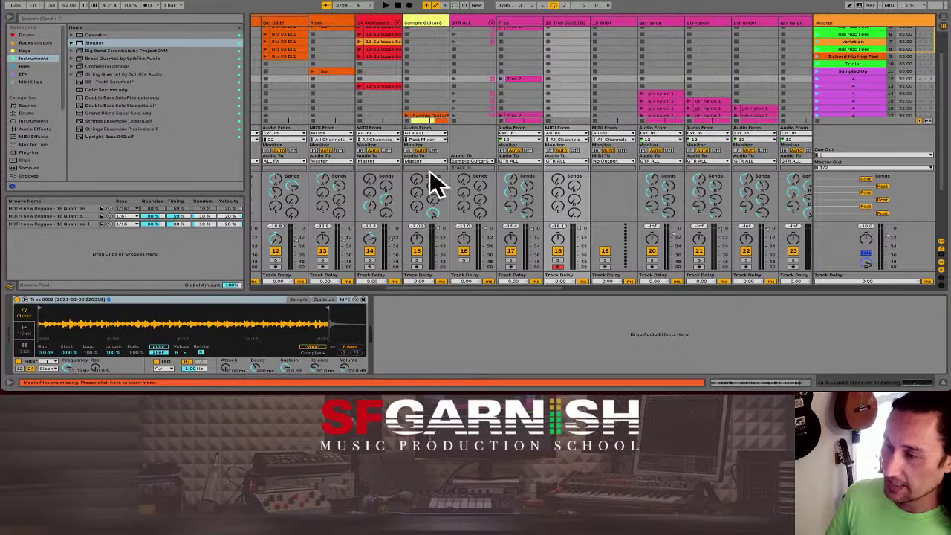
left_click(418, 269)
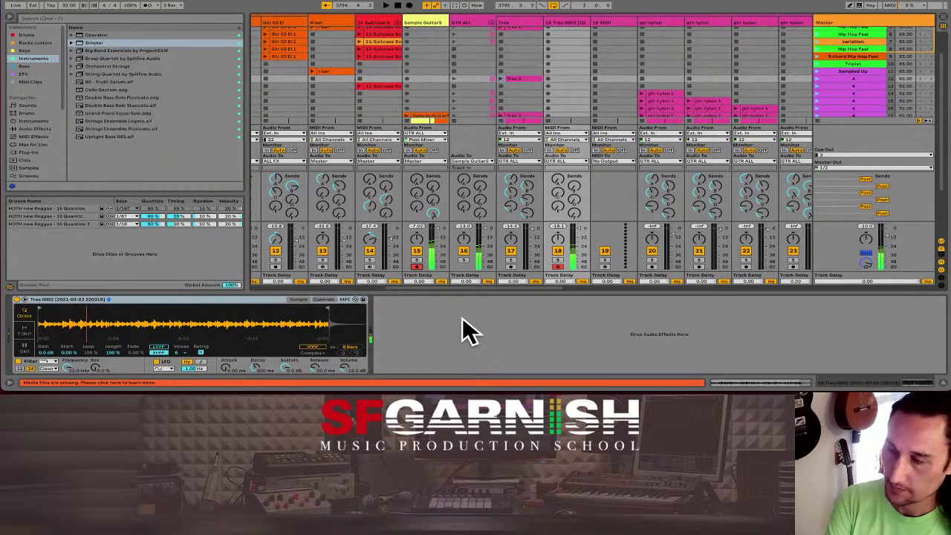
- Keep GTR ALL as the Simpler track's output and switch the Simpler through 1-Shot to Slice mode
left_click(578, 162)
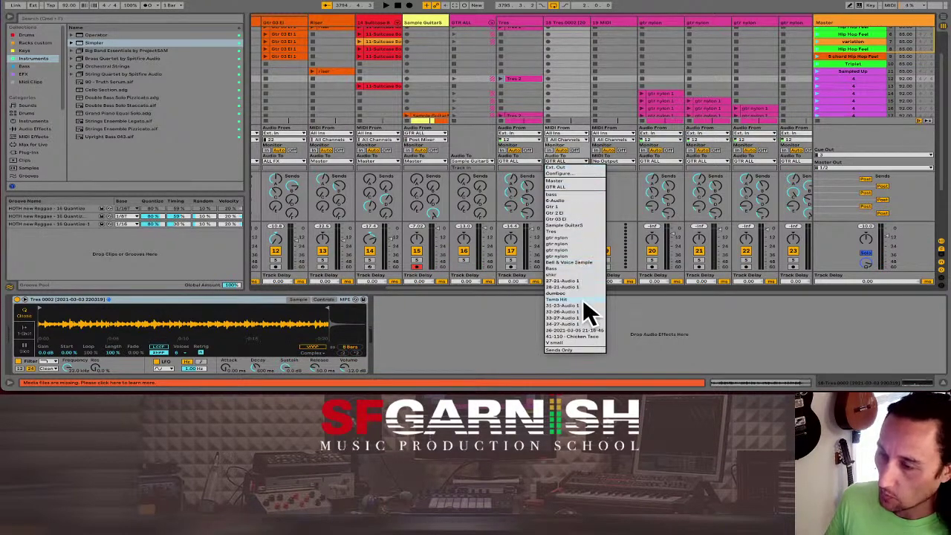
left_click(576, 185)
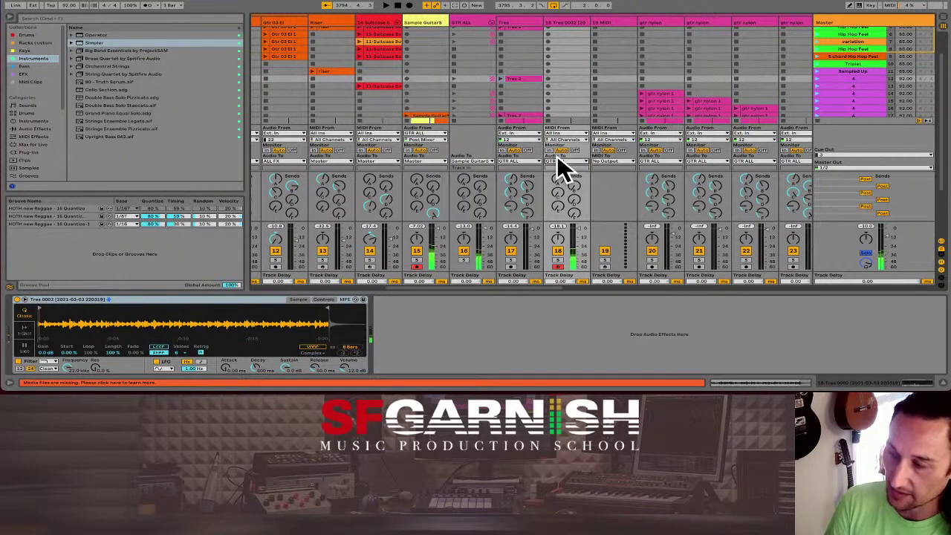
key("space")
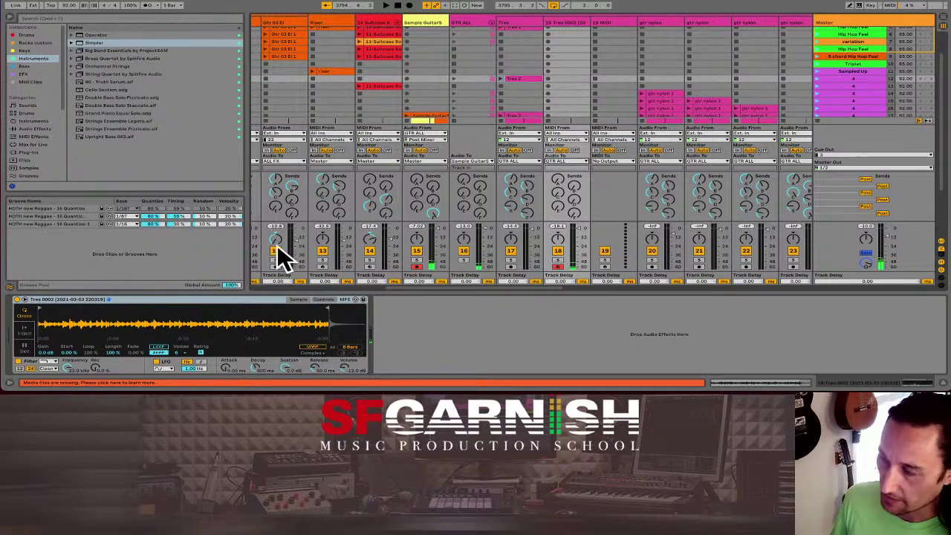
left_click(23, 331)
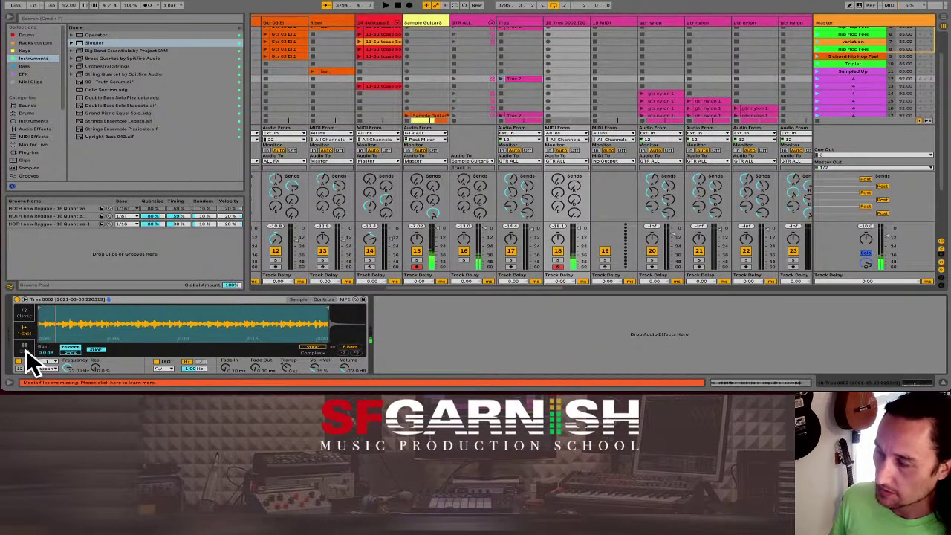
left_click(25, 349)
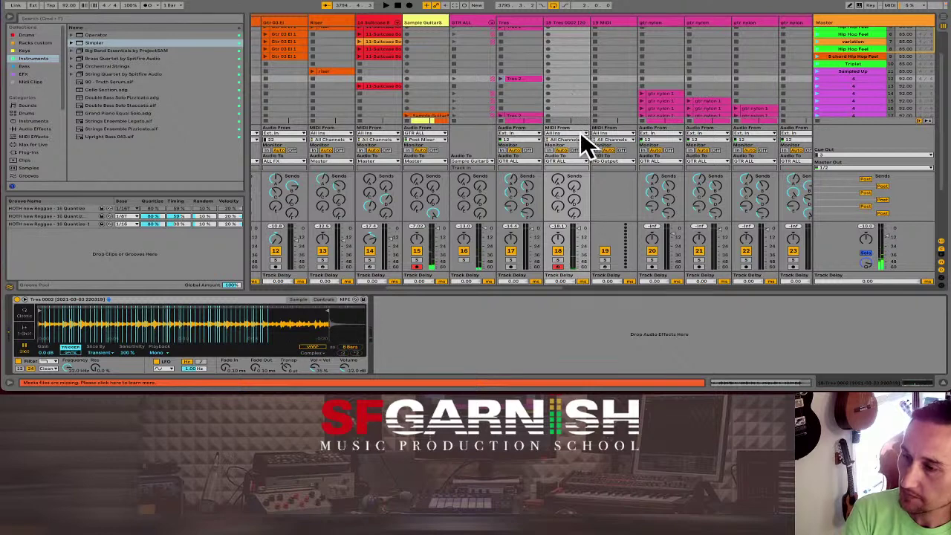
- Route the GTR ALL group's output to Master and audition the sliced Tres sample
left_click(480, 160)
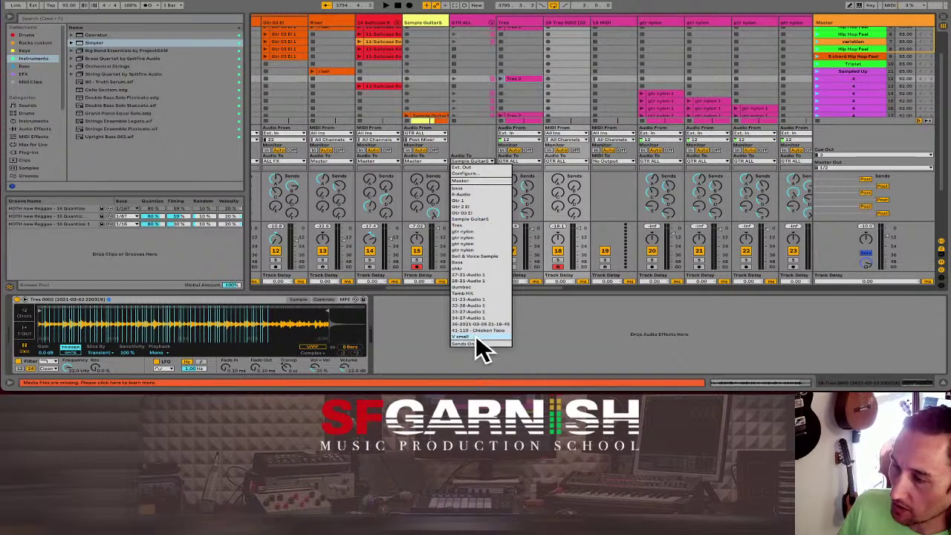
left_click(470, 180)
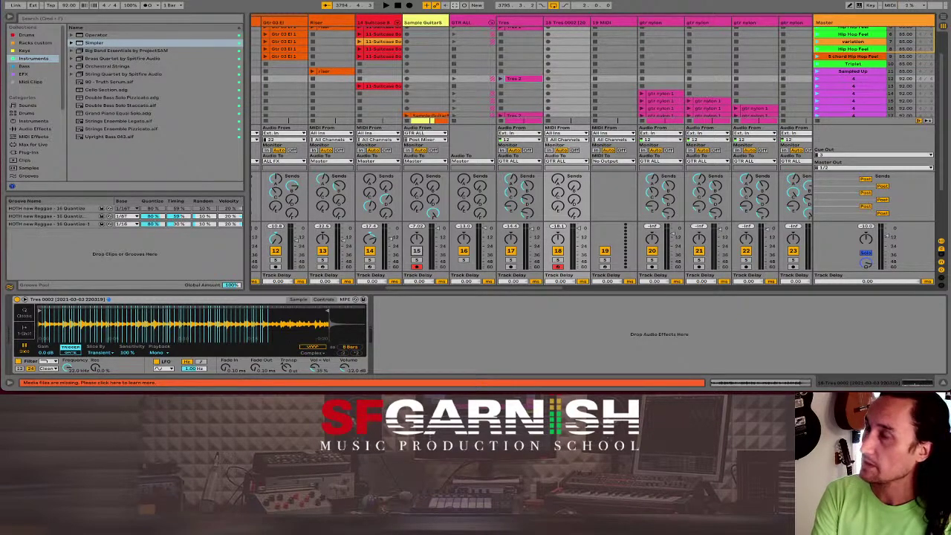
key("space")
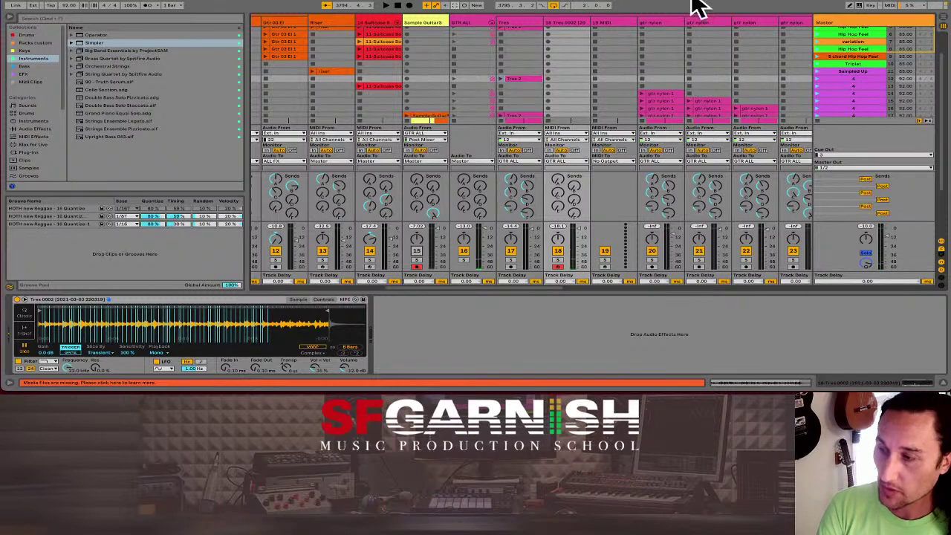
- Review the GTR ALL group's effects and output, and check the Sample GuitarS track's input source, leaving it on GTR ALL
left_click(473, 22)
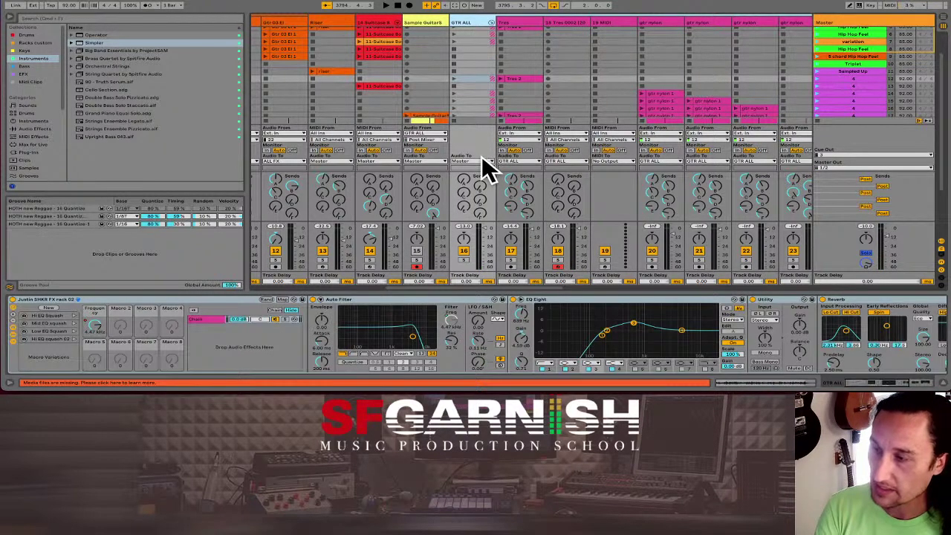
left_click(481, 159)
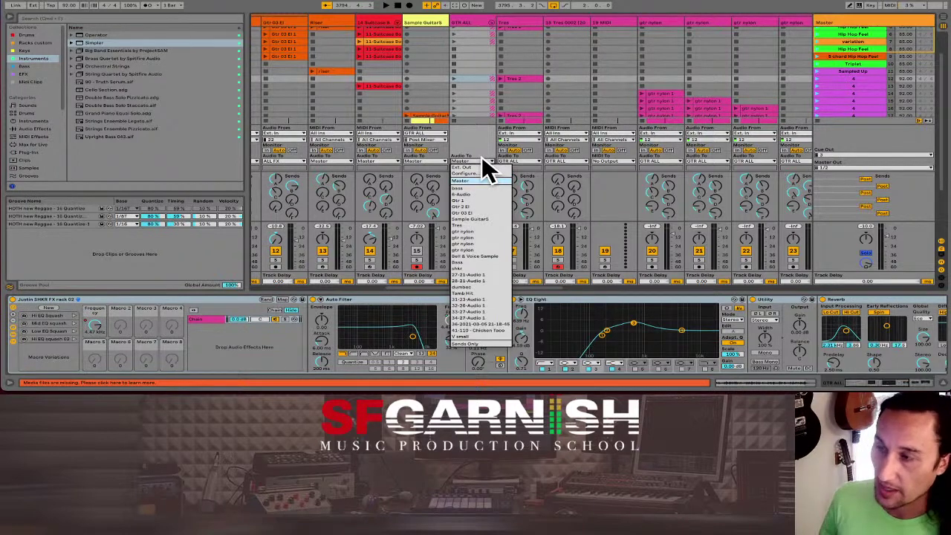
left_click(428, 30)
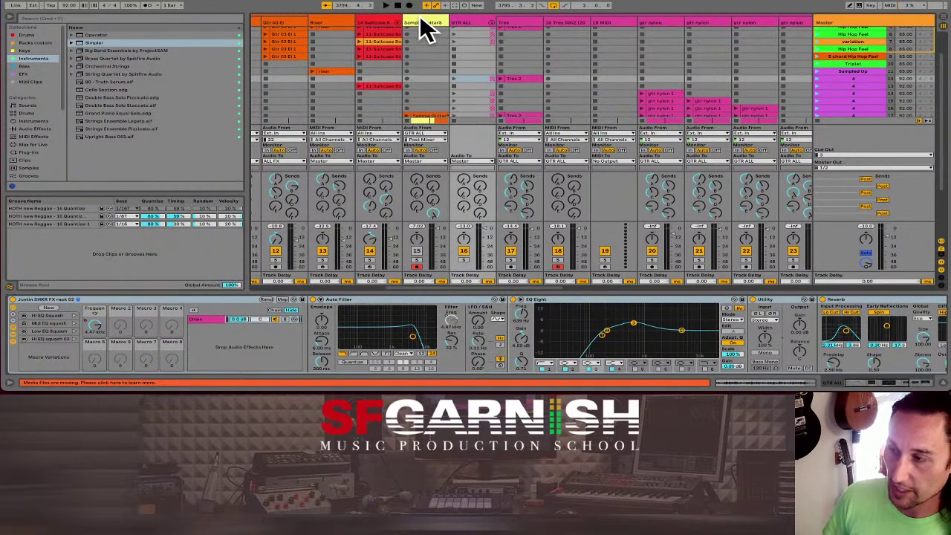
left_click(427, 29)
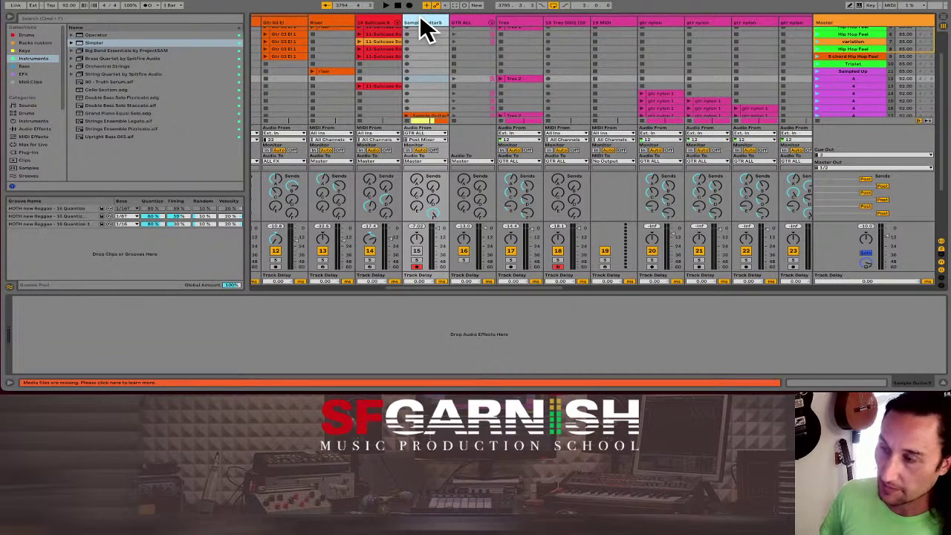
left_click(441, 132)
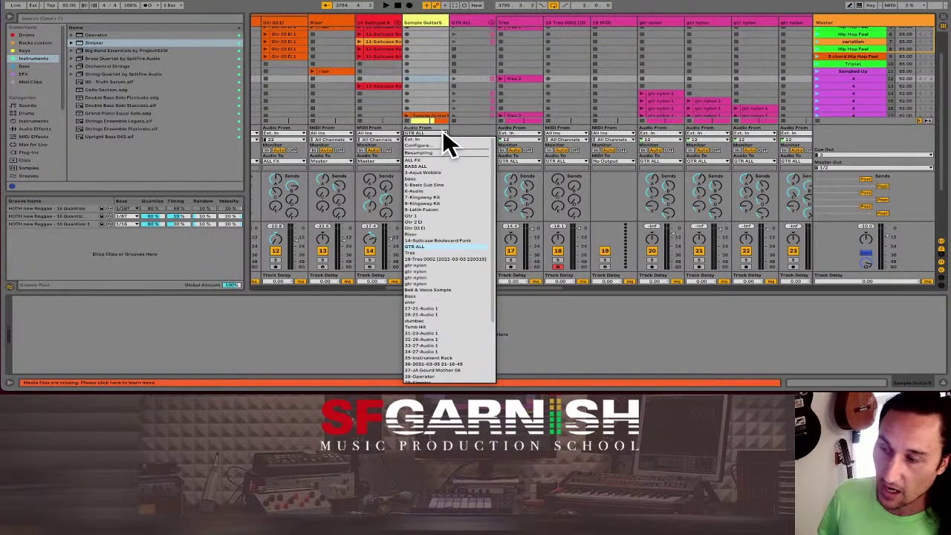
left_click(426, 246)
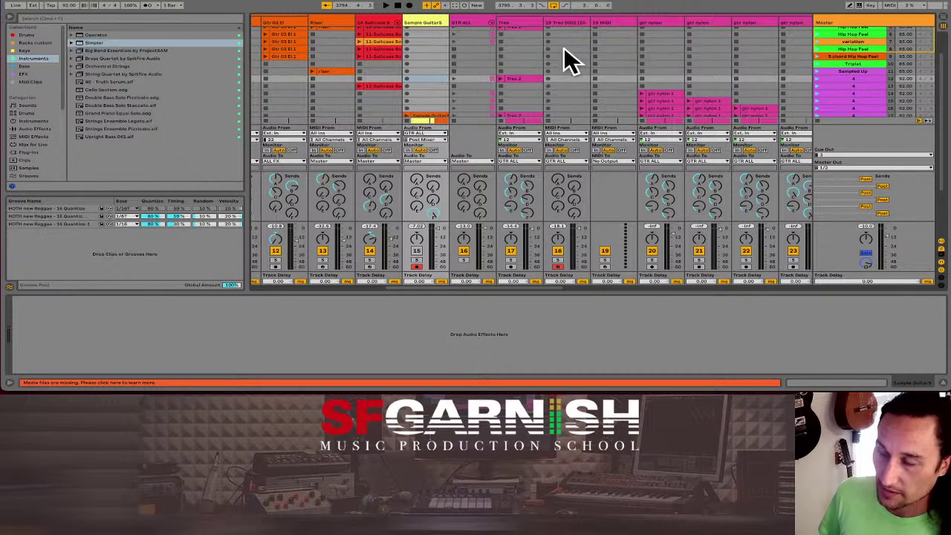
- Reactivate the Sample GuitarS track and route the GTR ALL group's output to Sample GuitarS
left_click(425, 24)
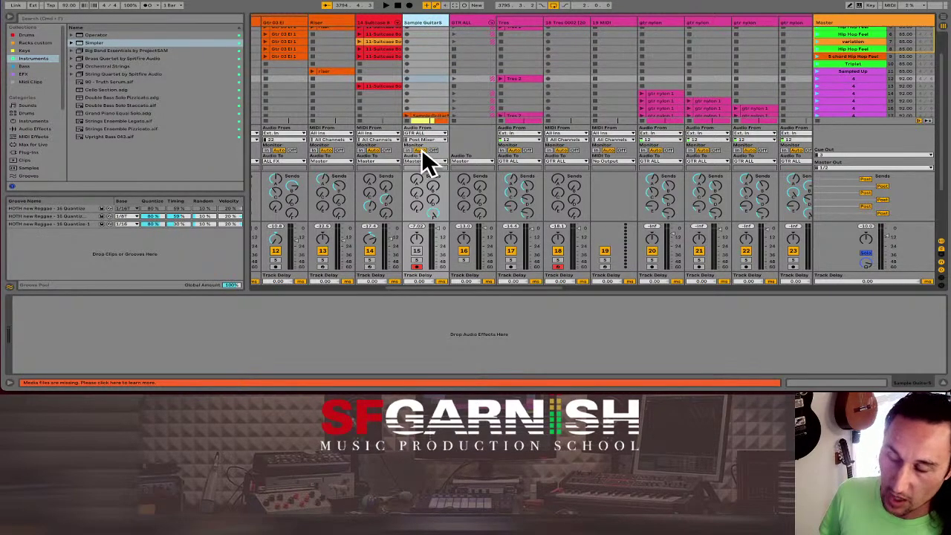
left_click(419, 252)
left_click(418, 251)
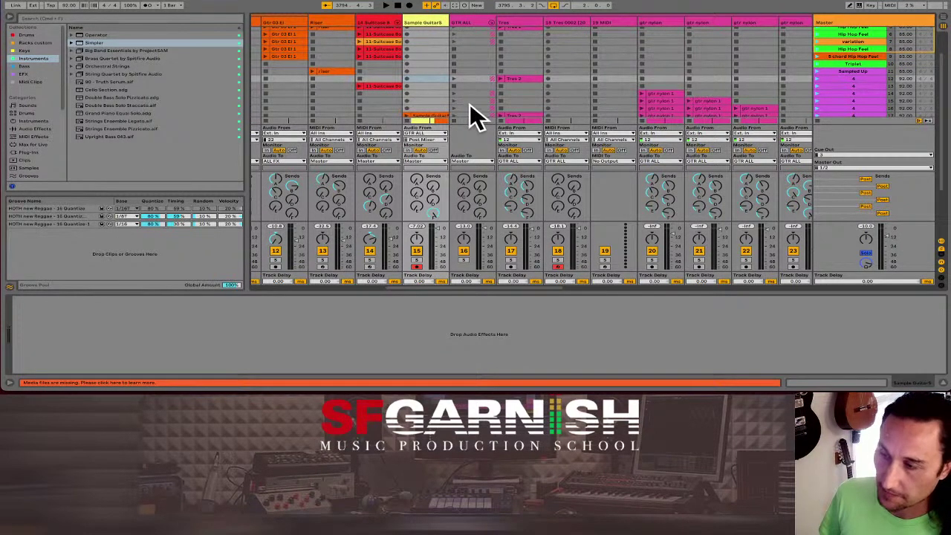
left_click(491, 160)
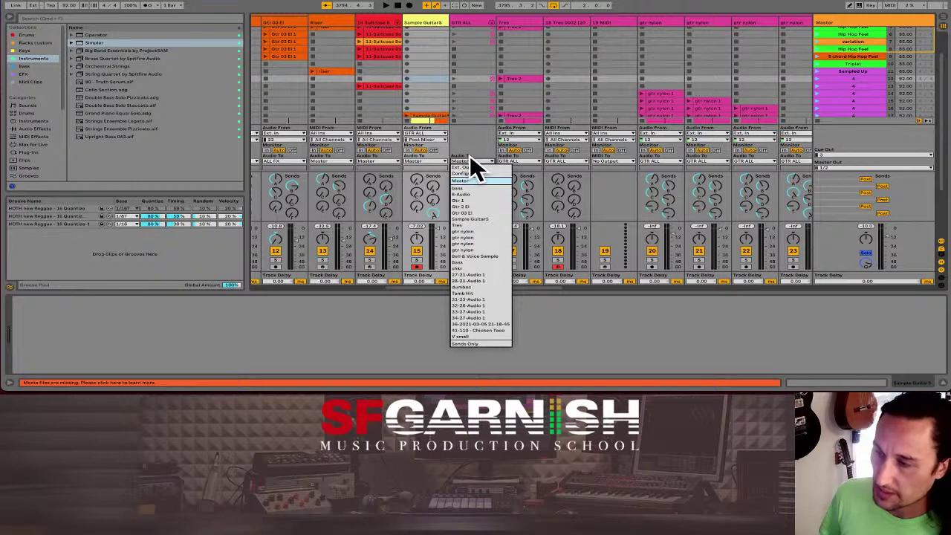
left_click(469, 219)
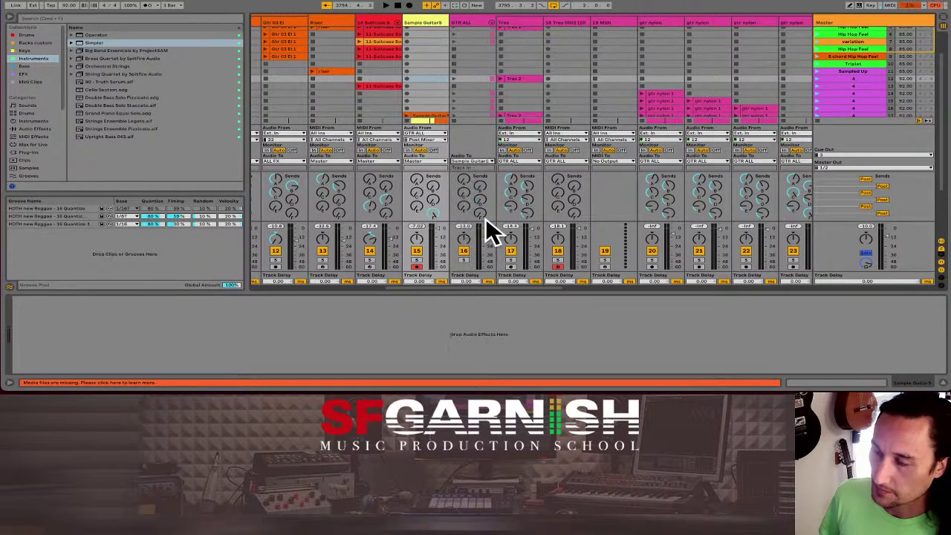
- Show the return tracks, examine the Delay on F Delay 3-4, and go back to the Simpler track with the returns hidden
left_click(570, 23)
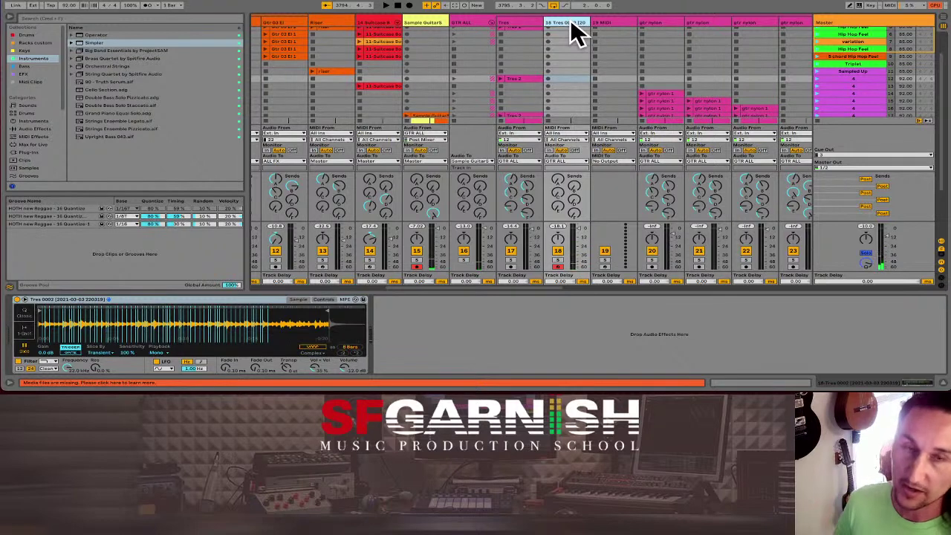
left_click(434, 214)
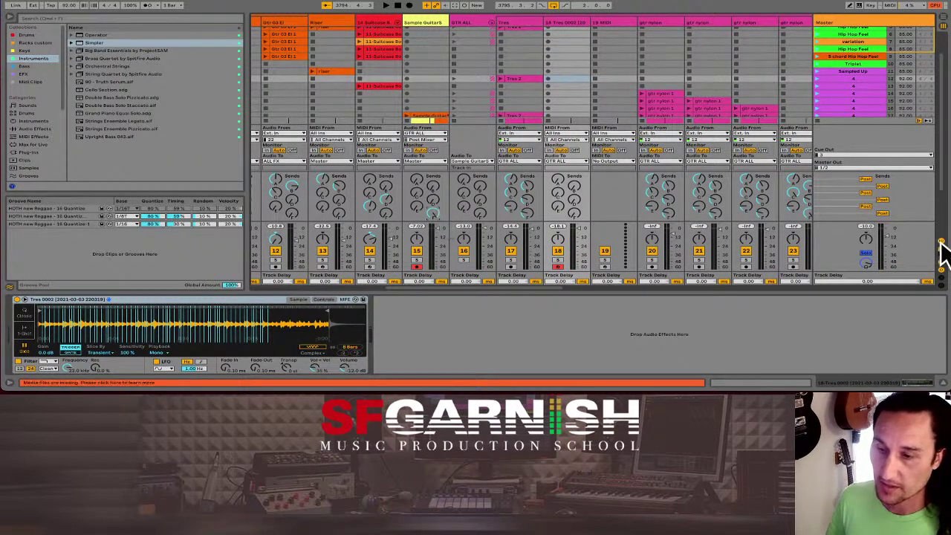
scroll(891, 238, "right", 5)
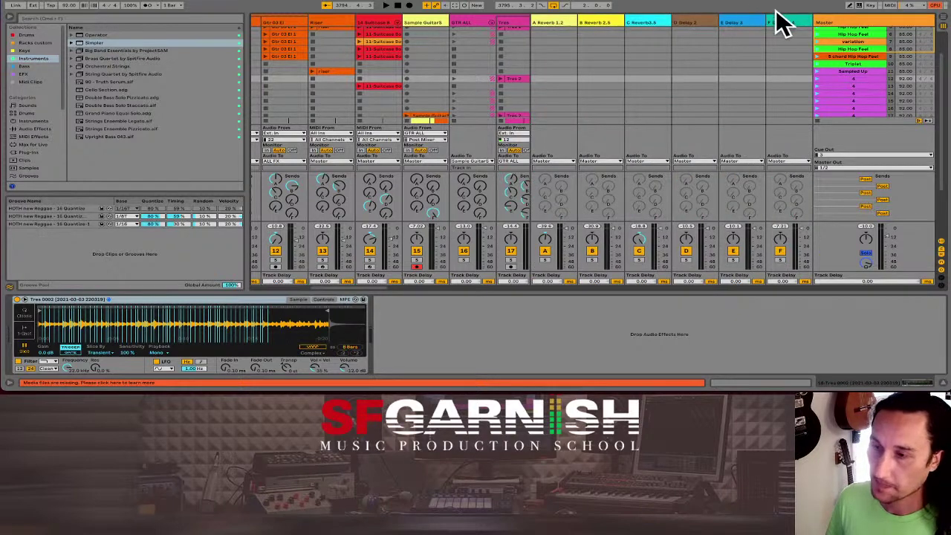
left_click(791, 21)
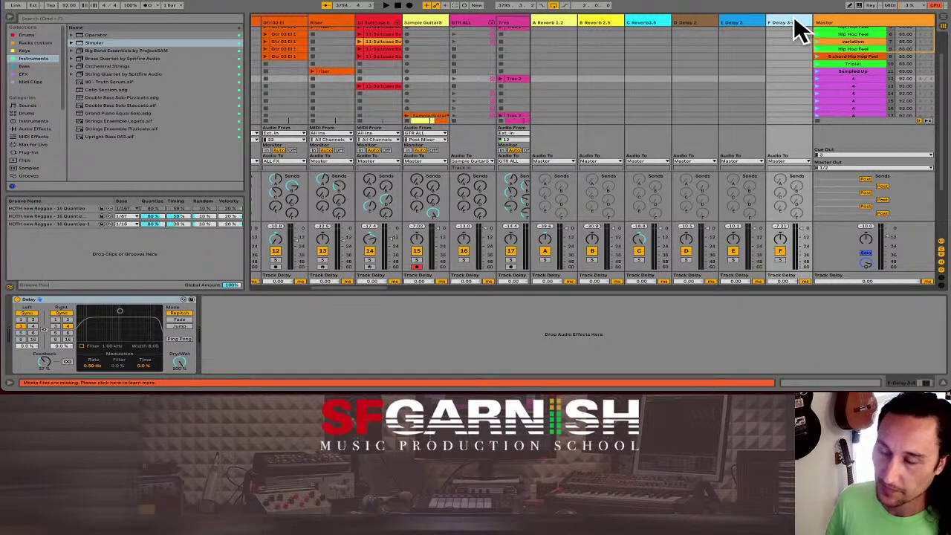
left_click(941, 254)
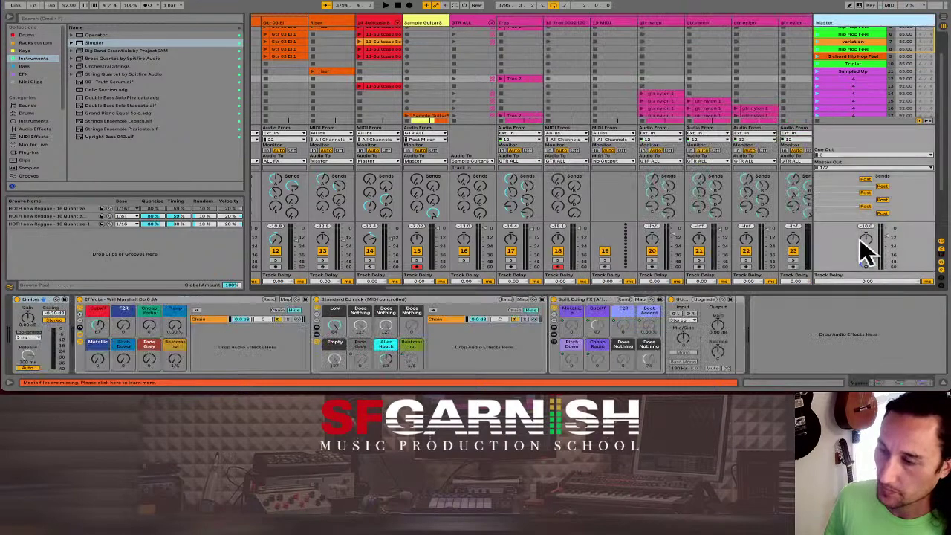
left_click(566, 24)
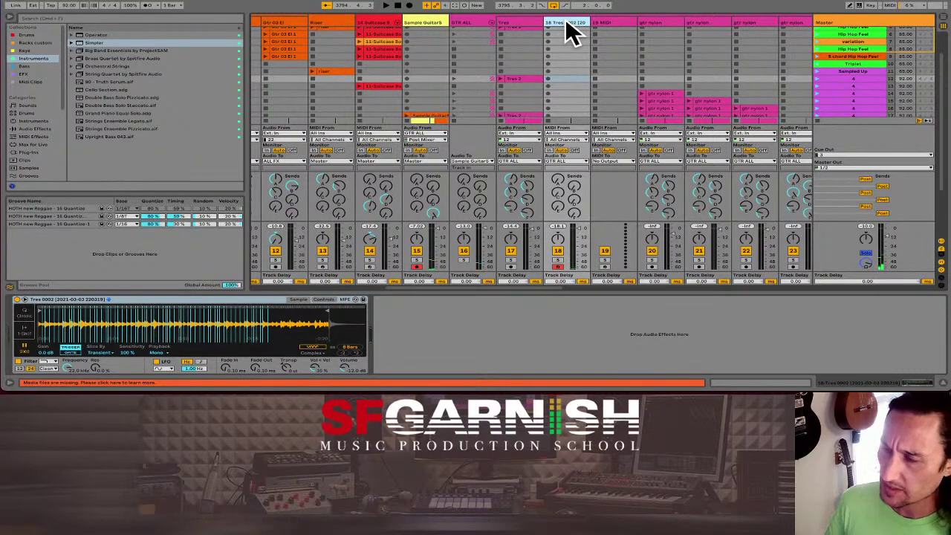
- Launch scene 12 containing the Tres 2 clip, deactivate the Tres track, and select the Simpler track
left_click(817, 77)
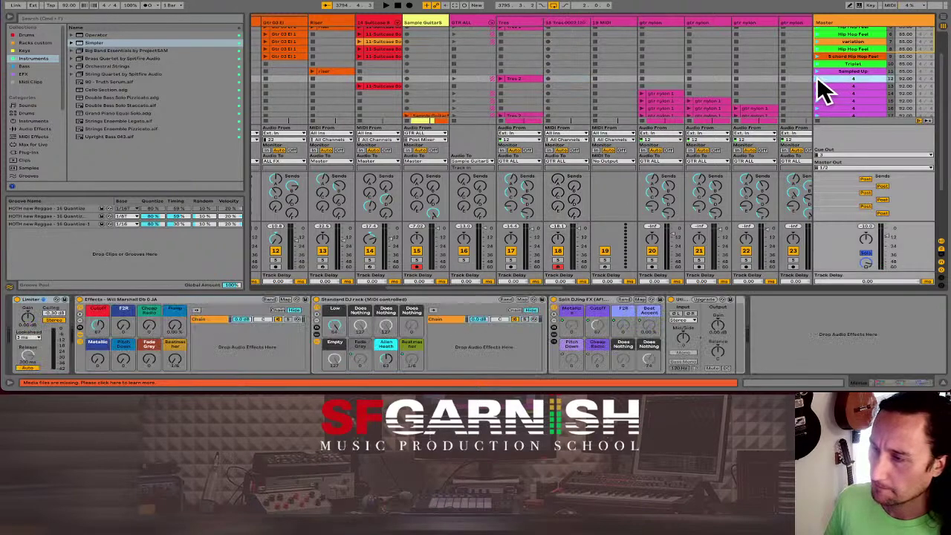
left_click(511, 250)
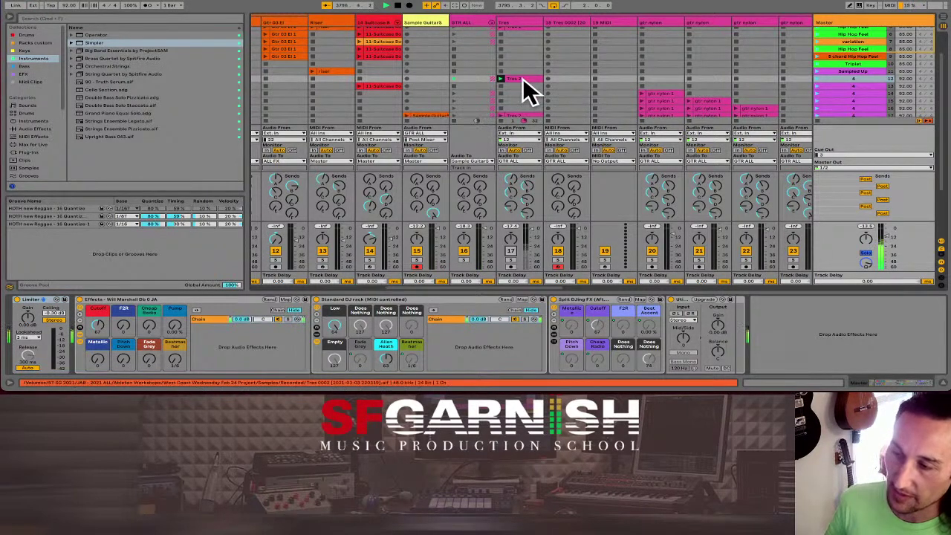
left_click(572, 24)
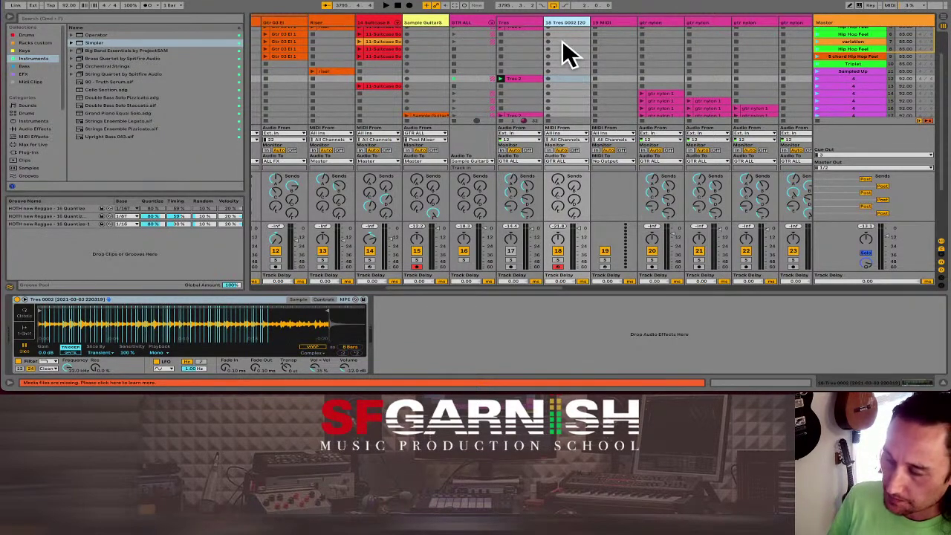
key("ctrl+f")
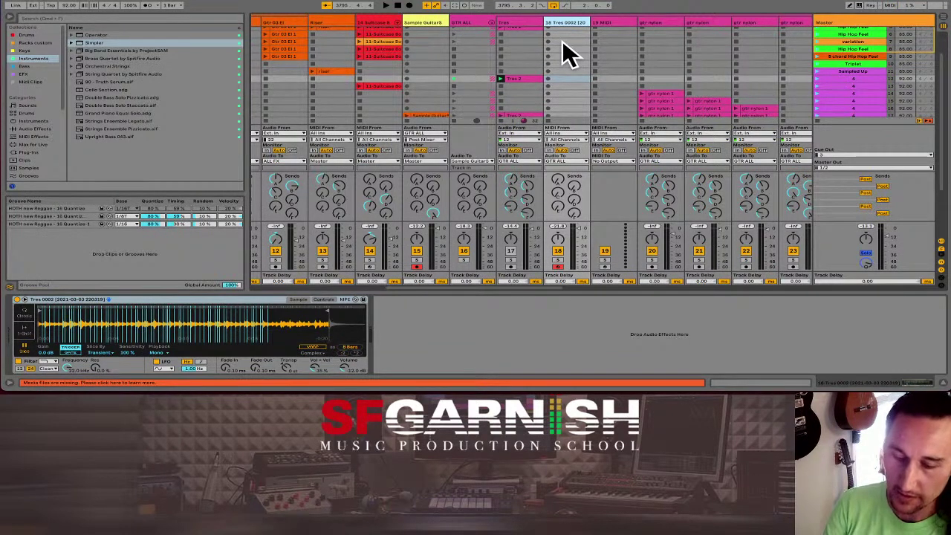
- During playback, raise the Simpler track's F Delay 3-4 send to 0.0 dB and turn down the same send on Sample GuitarS
key("space")
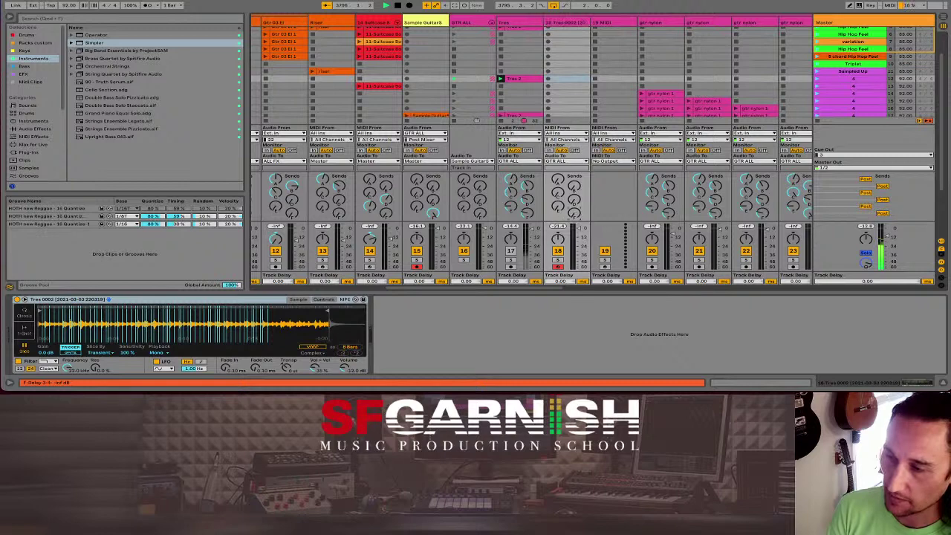
left_click_drag(574, 212, 574, 197)
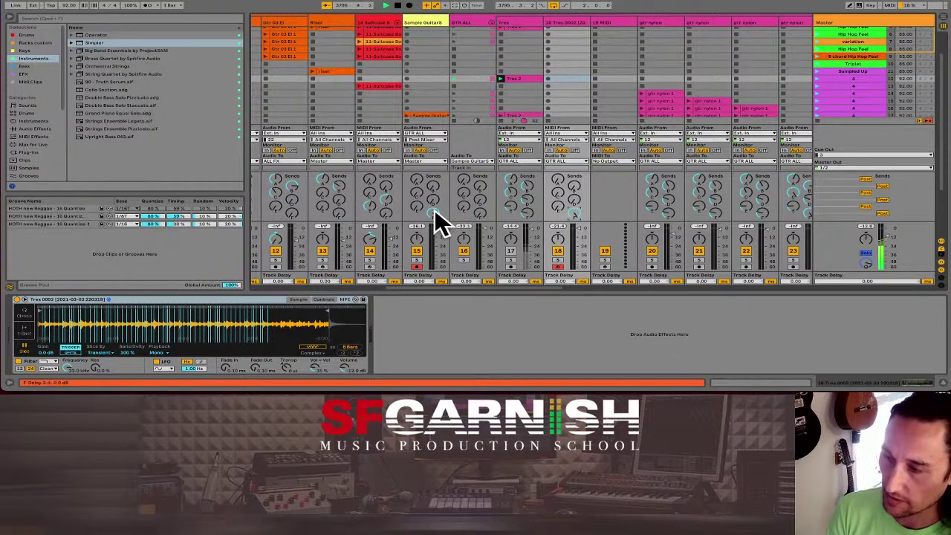
left_click_drag(433, 211, 433, 223)
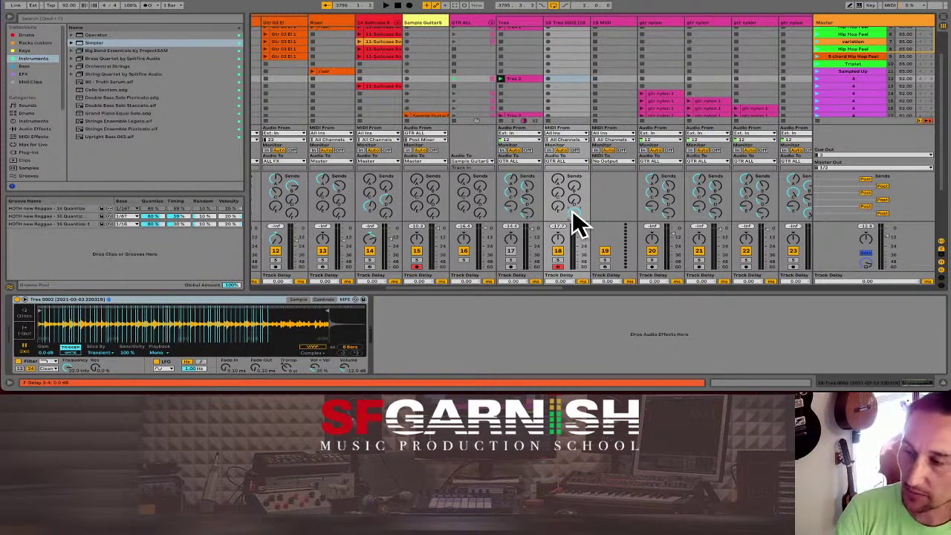
- Compare the Sample GuitarS and Simpler tracks, and inspect the Delay device on the F Delay 3-4 return track
left_click(433, 29)
left_click(565, 30)
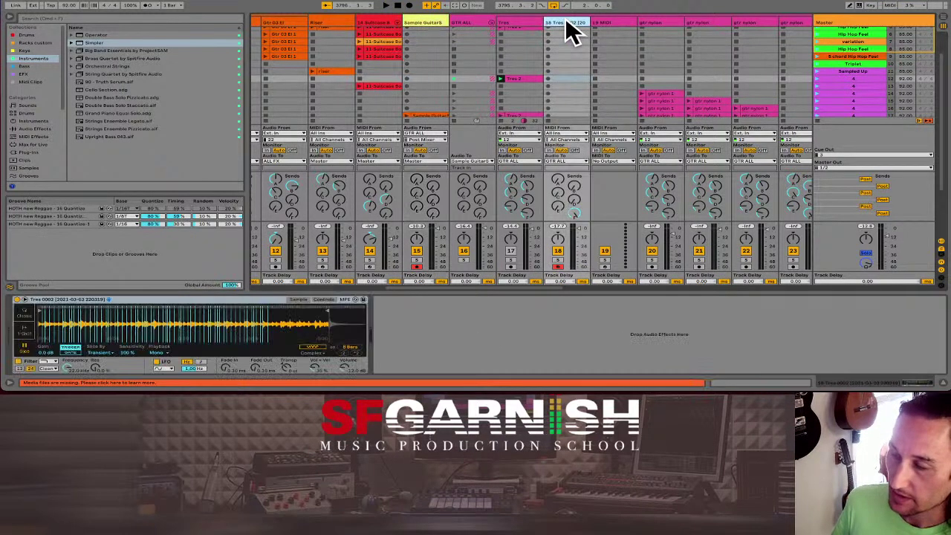
left_click(941, 254)
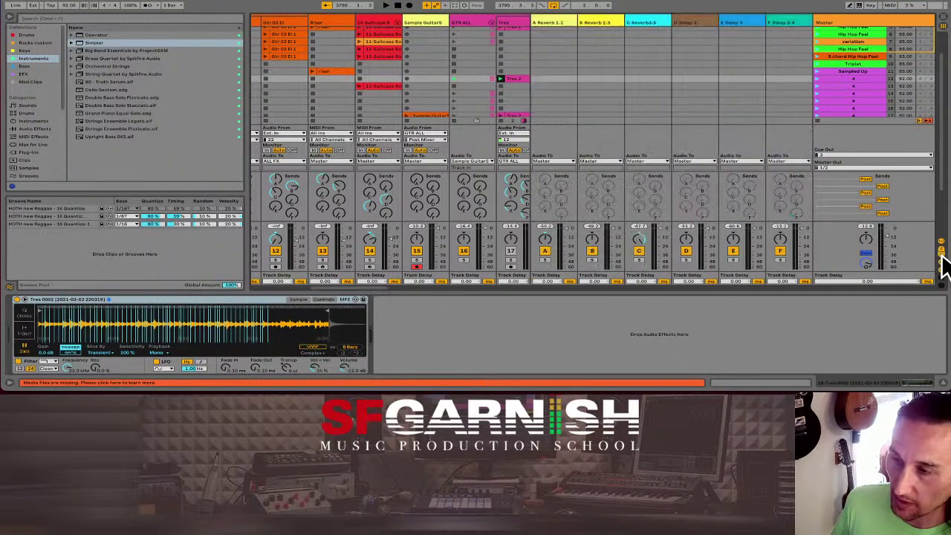
left_click(795, 34)
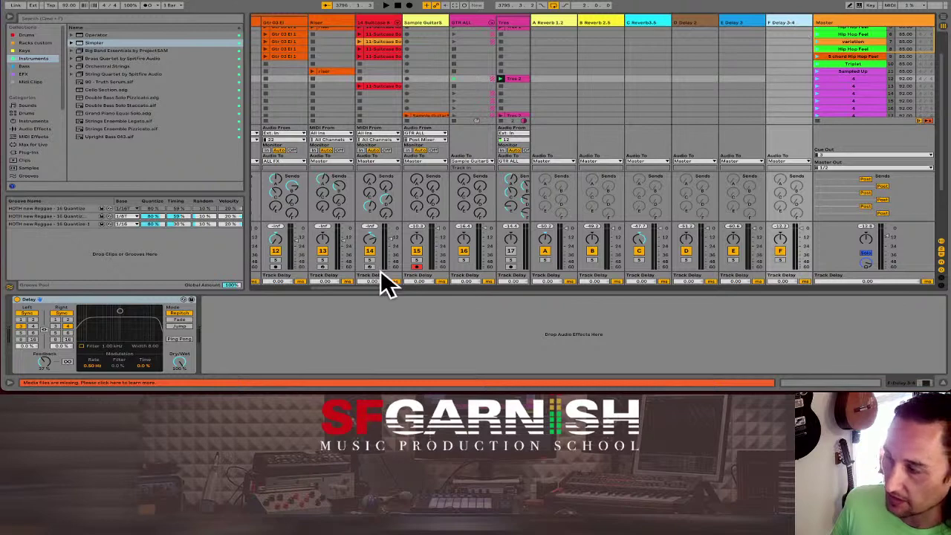
left_click(66, 301)
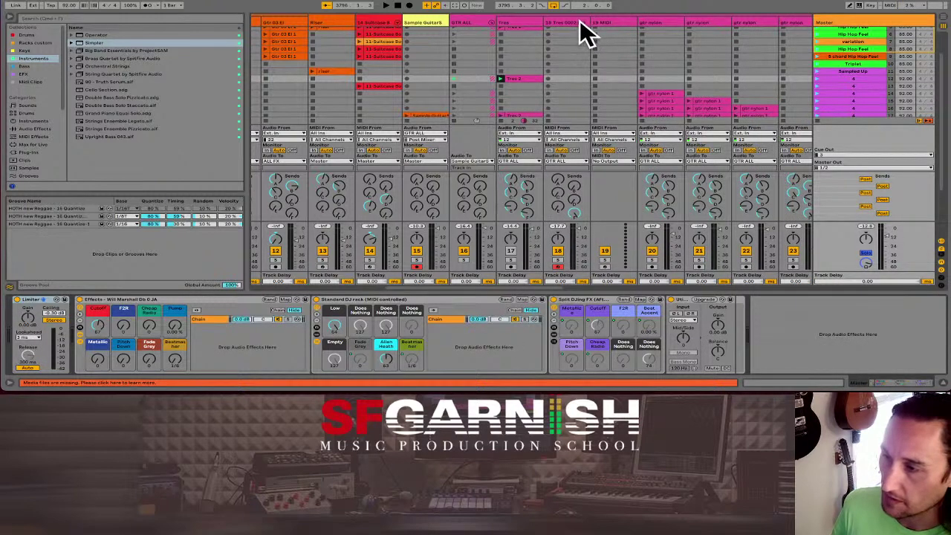
- Paste the copied Delay after Simpler on the Simpler track and lower its Dry/Wet to about 40 % during playback
left_click(574, 24)
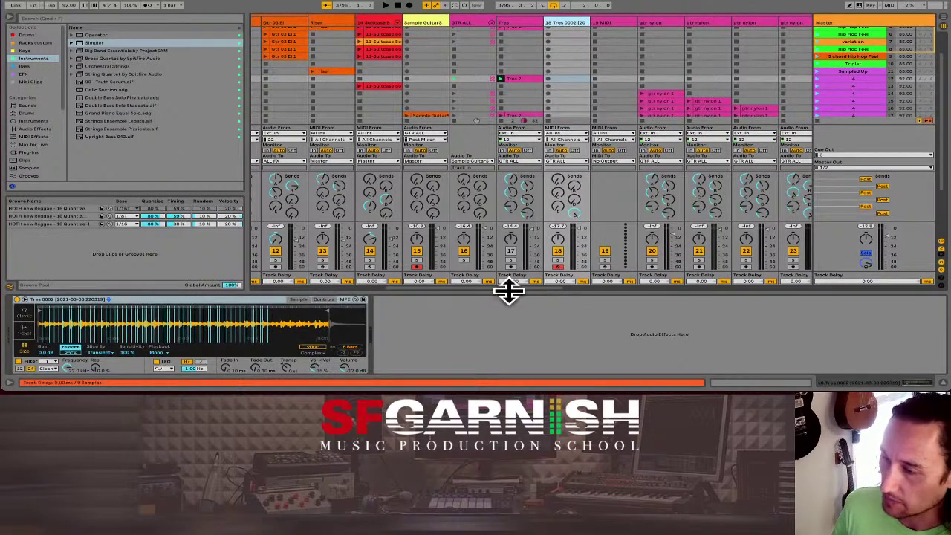
left_click(416, 355)
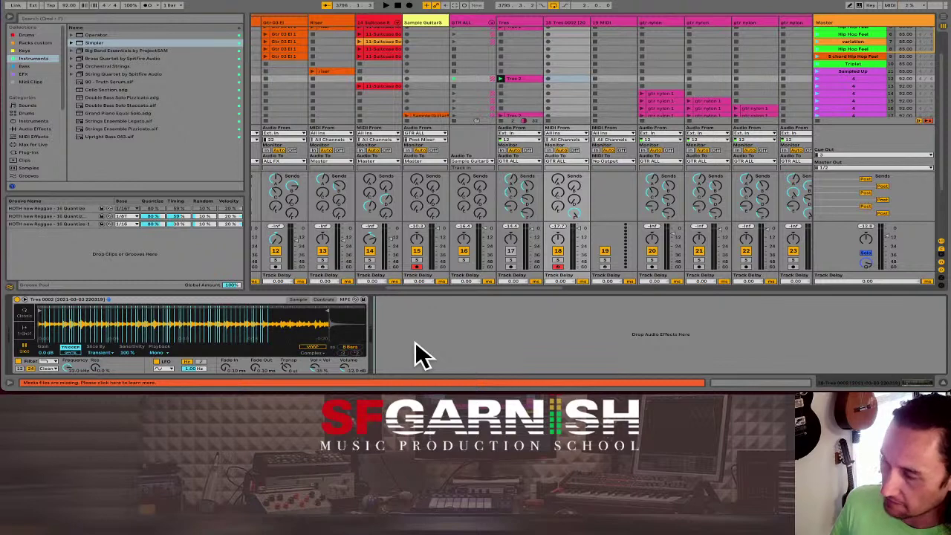
key("ctrl+v")
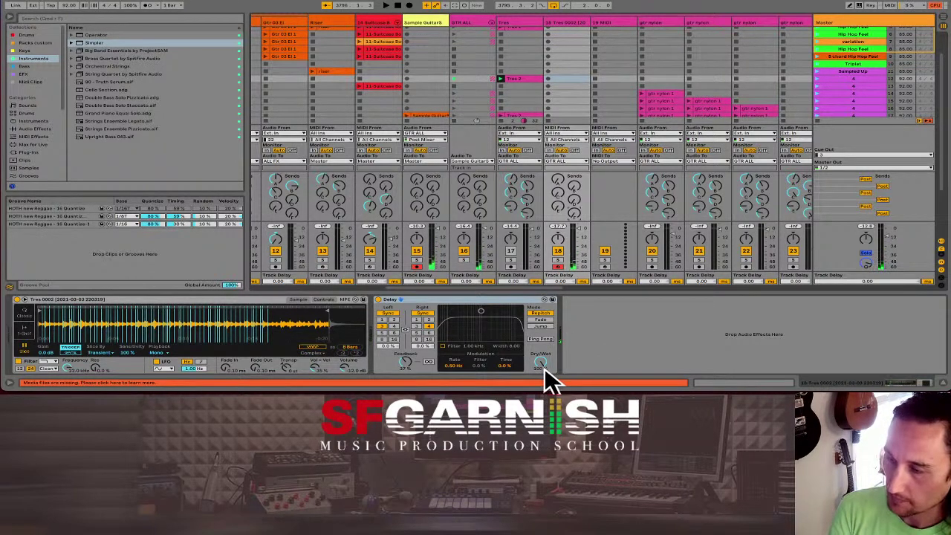
left_click_drag(542, 362, 542, 367)
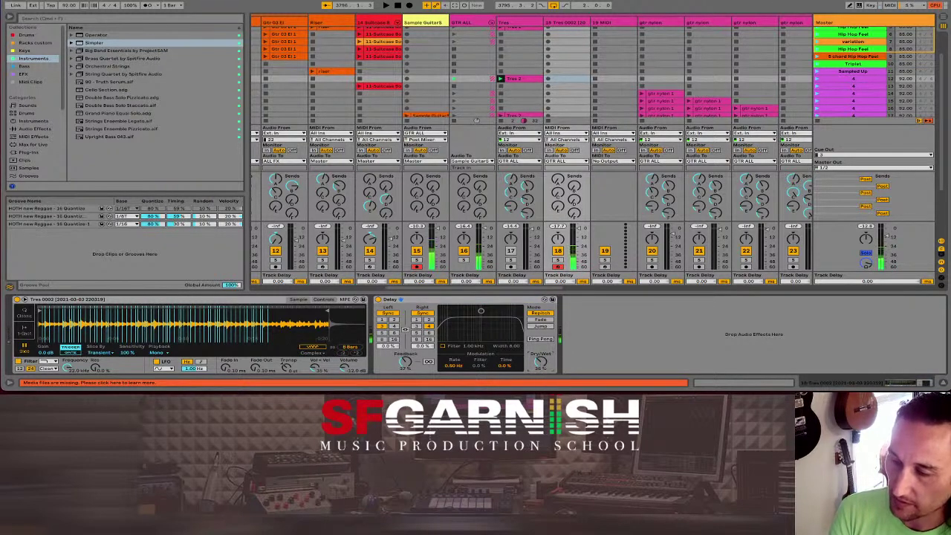
left_click_drag(543, 361, 542, 359)
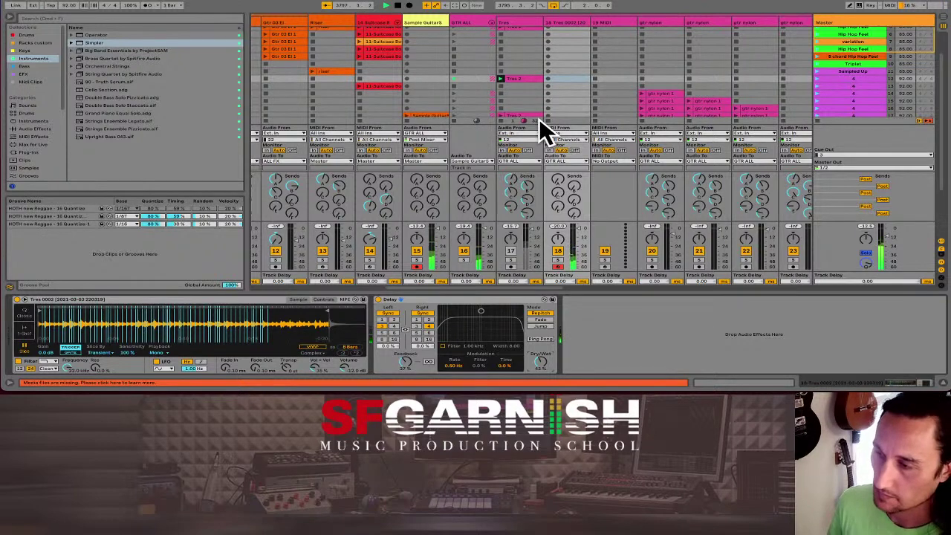
- Record the played Simpler performance into a new clip in scene 12 of the Sample GuitarS track, then end the recording
left_click(408, 77)
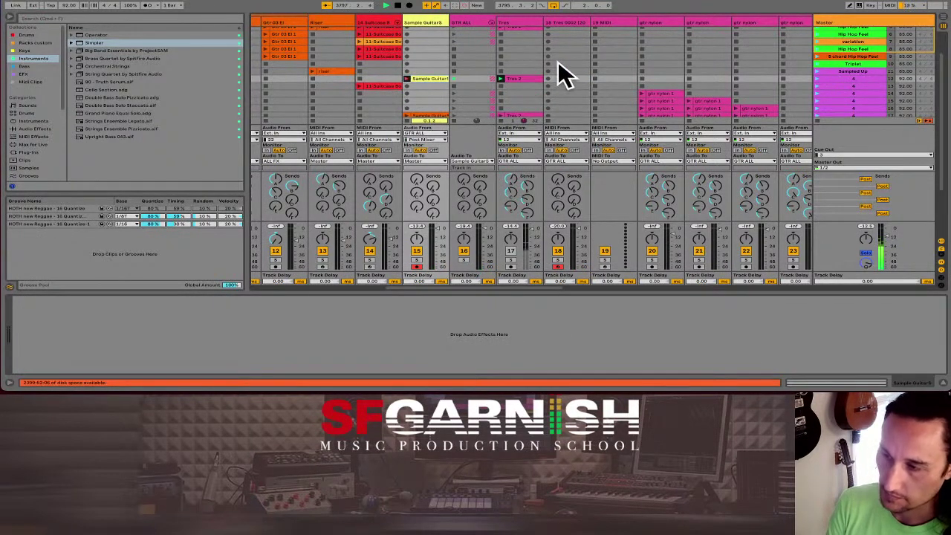
left_click(573, 22)
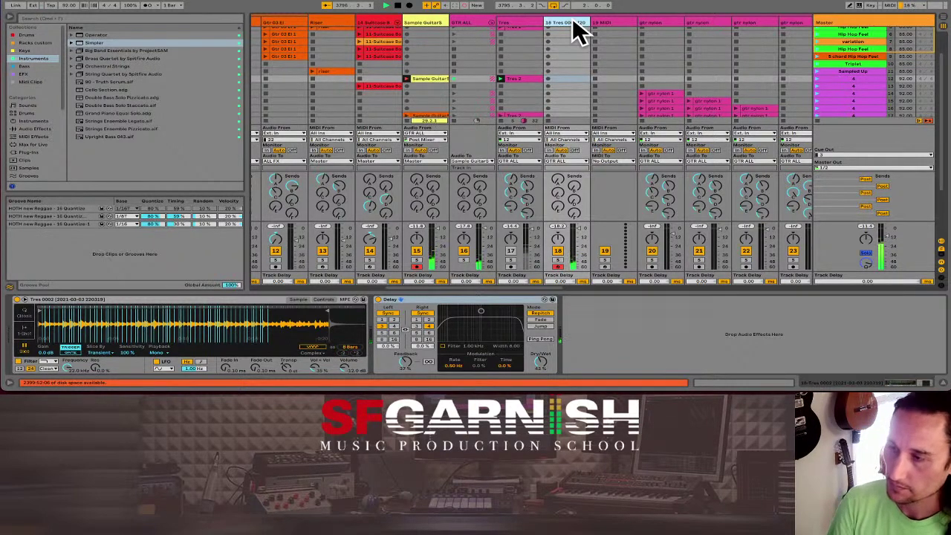
left_click(405, 78)
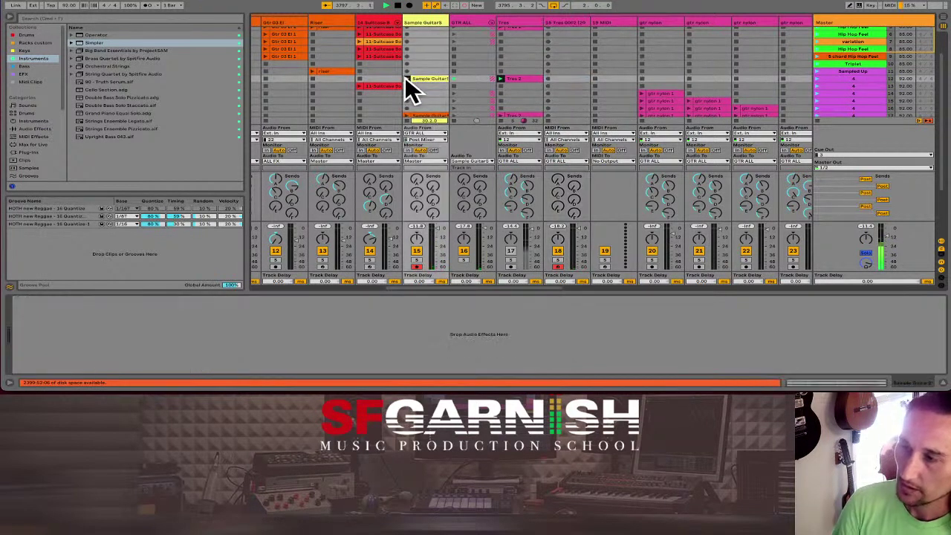
- Trim the recorded Sample GuitarS clip's loop to start at 2.3.1 and end at 31.1.1, and play it back
left_click(820, 384)
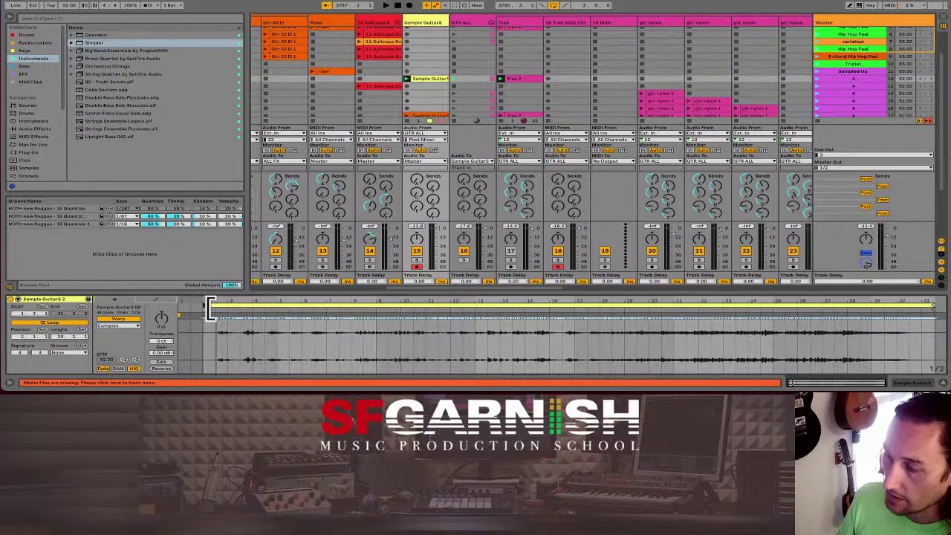
left_click_drag(210, 308, 216, 308)
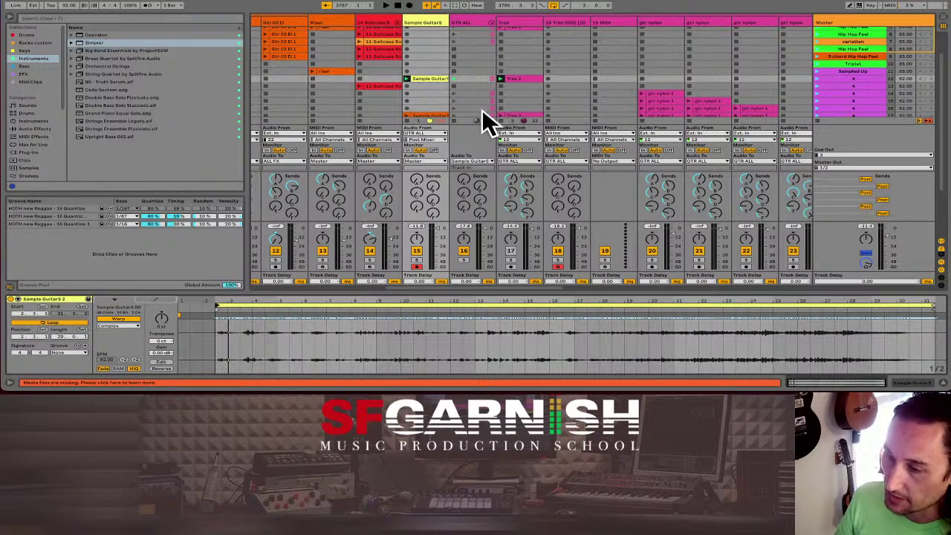
left_click_drag(930, 305, 914, 307)
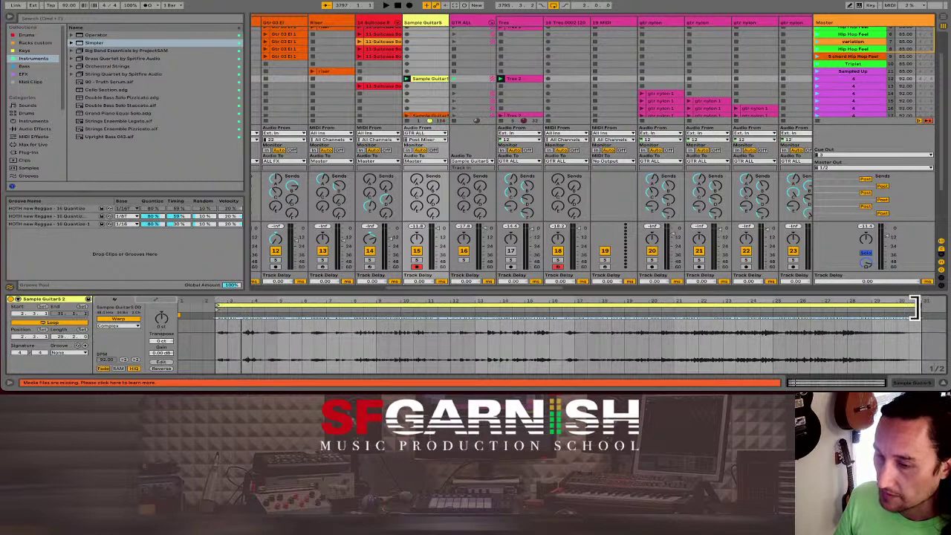
left_click(407, 77)
left_click(520, 339)
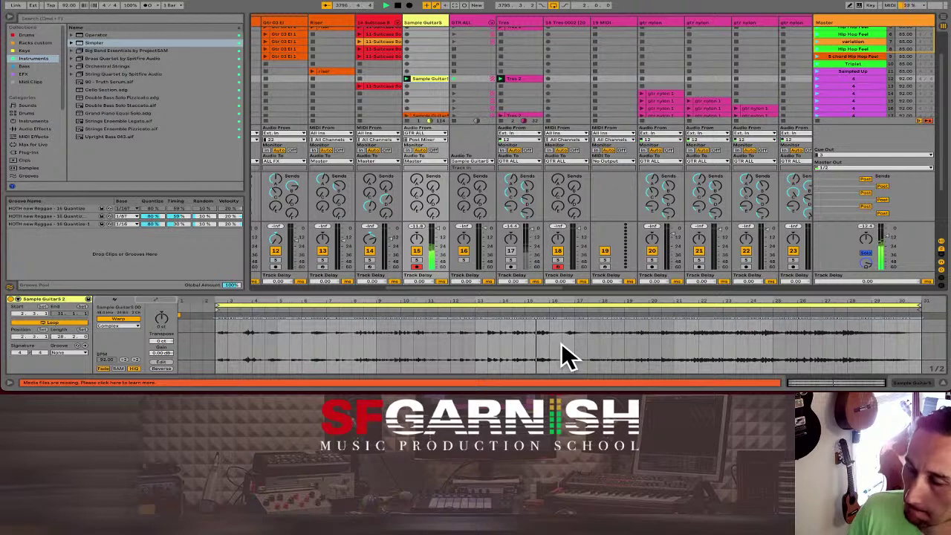
- Copy the recorded Sample GuitarS clip, switch to the Arrangement View, and return playback to the arrangement
left_click(429, 76)
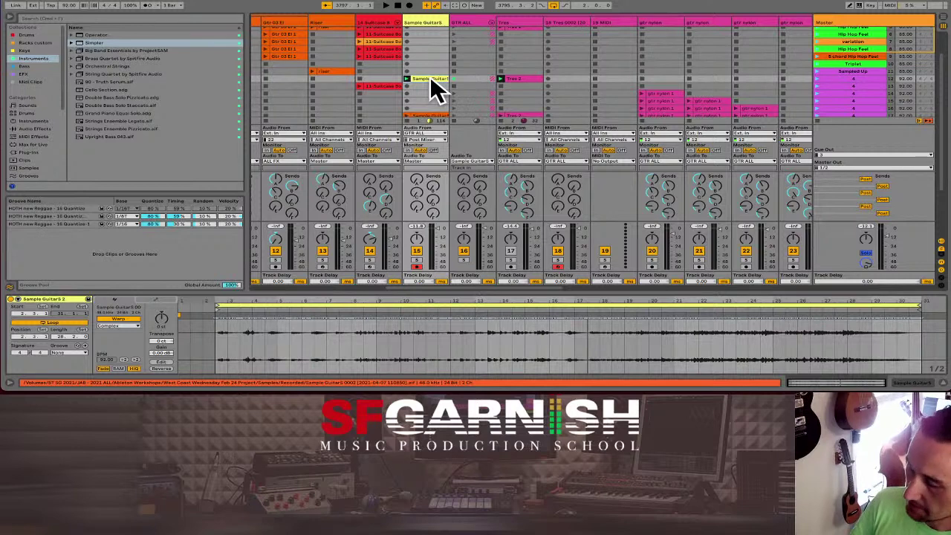
key("Tab")
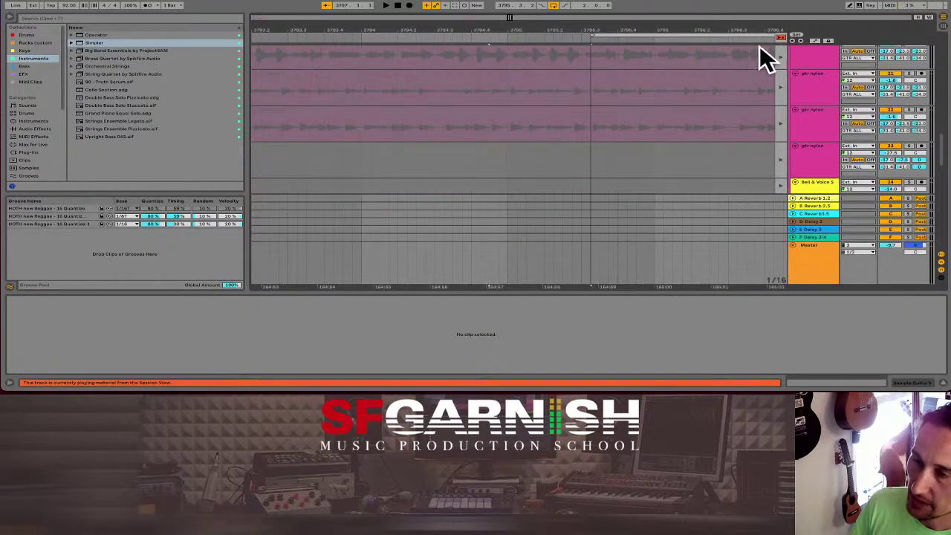
left_click(779, 36)
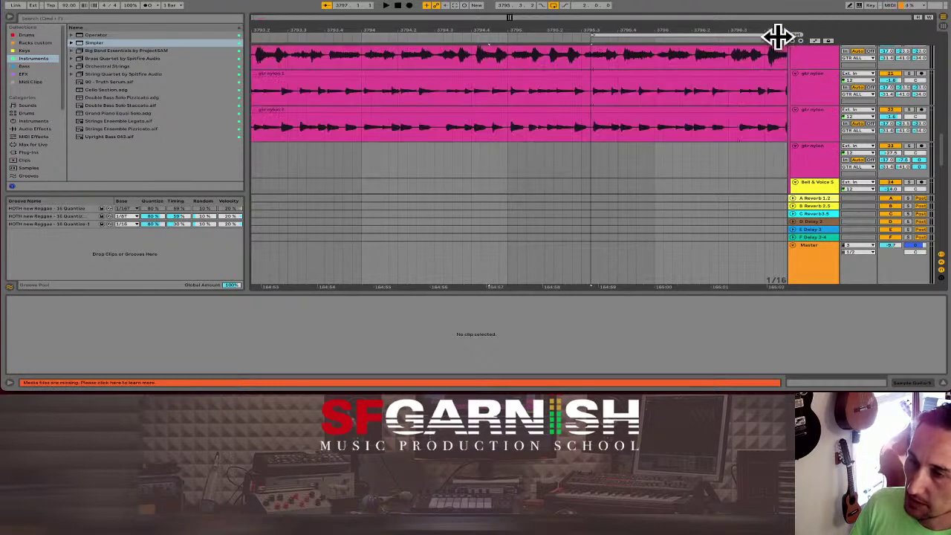
- Paste the copied clip on the Sample GuitarS track in empty arrangement space at bar 4097
scroll(517, 156, "down", 10)
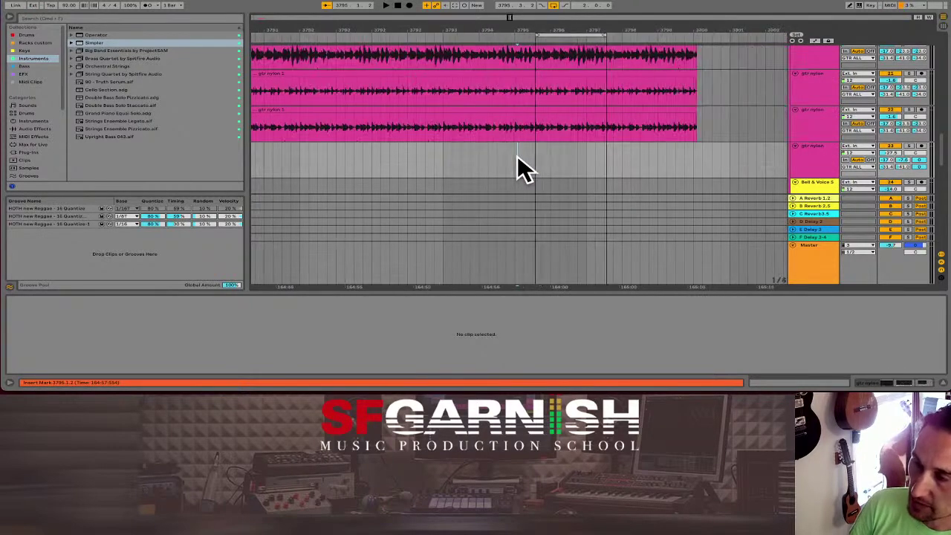
scroll(668, 179, "down", 8)
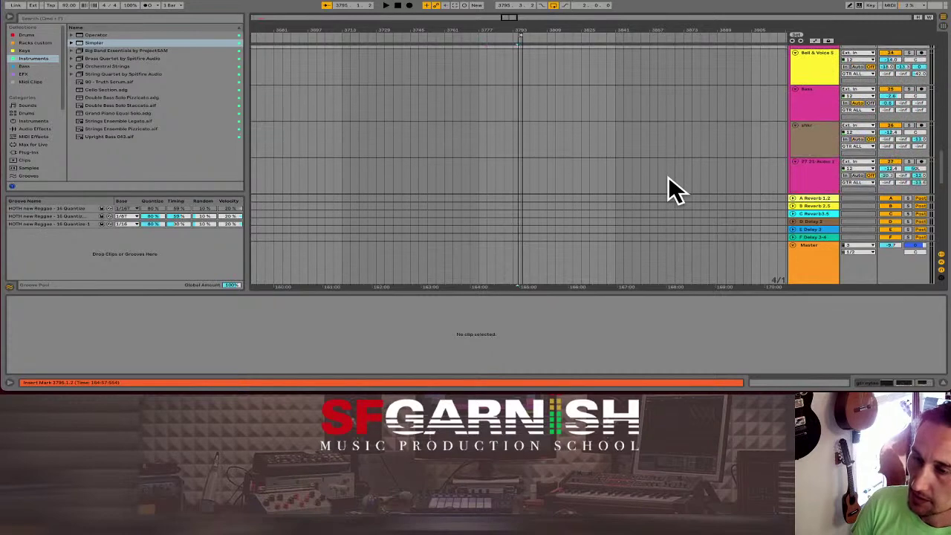
scroll(668, 179, "down", 10)
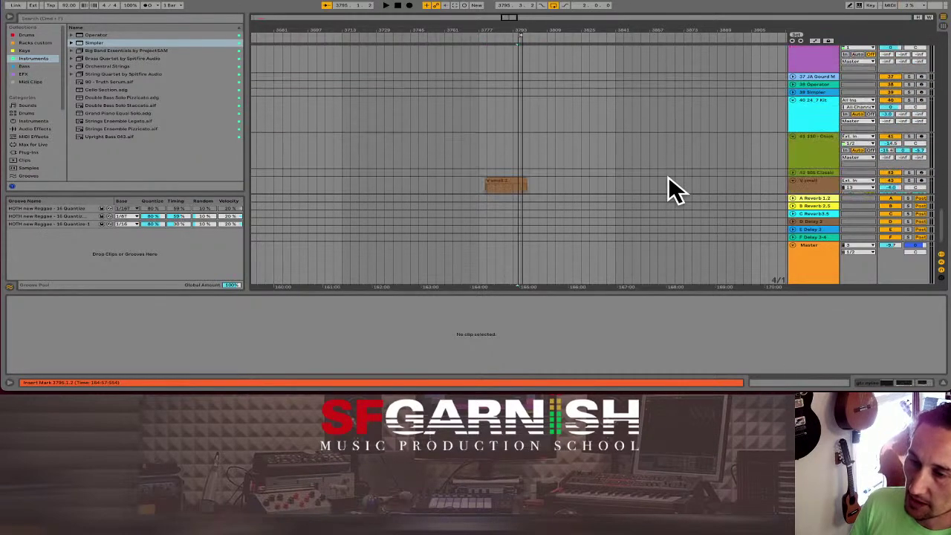
scroll(668, 176, "up", 10)
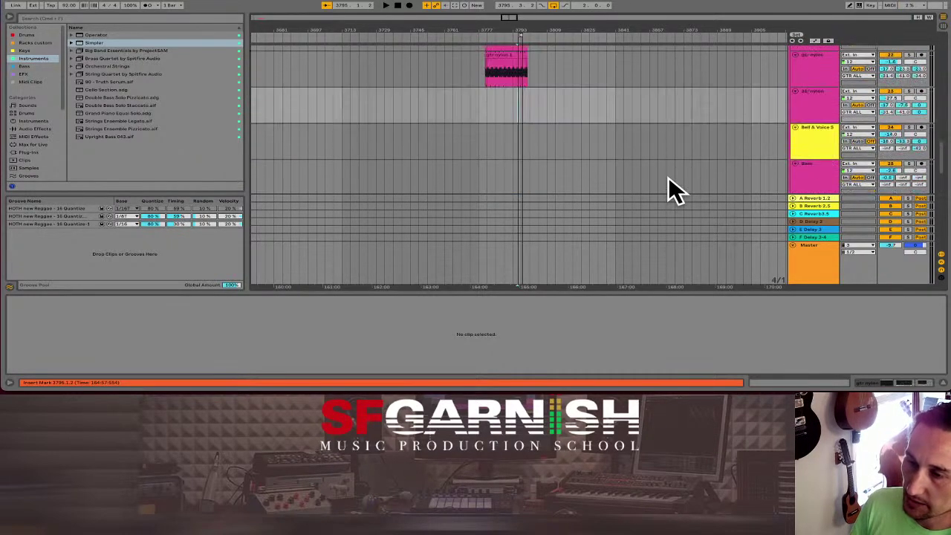
scroll(668, 176, "up", 5)
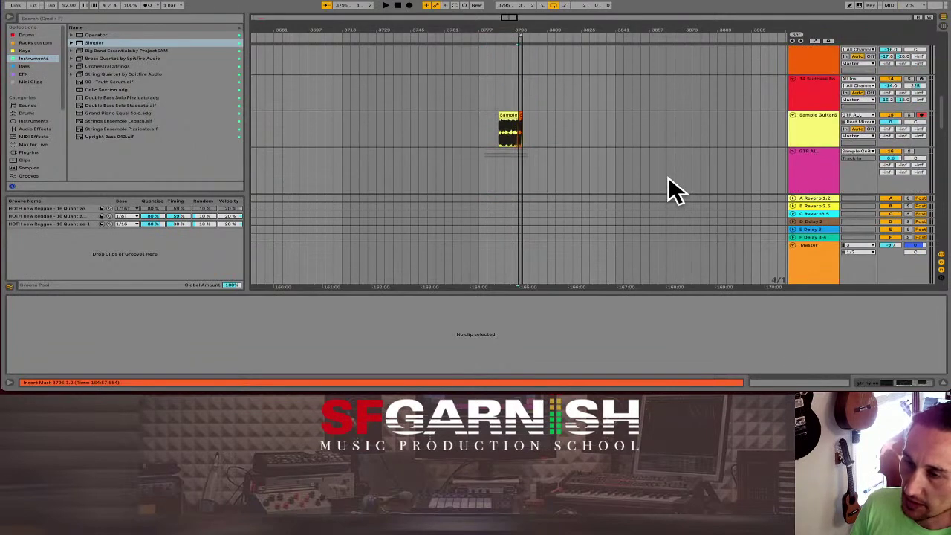
left_click(631, 138)
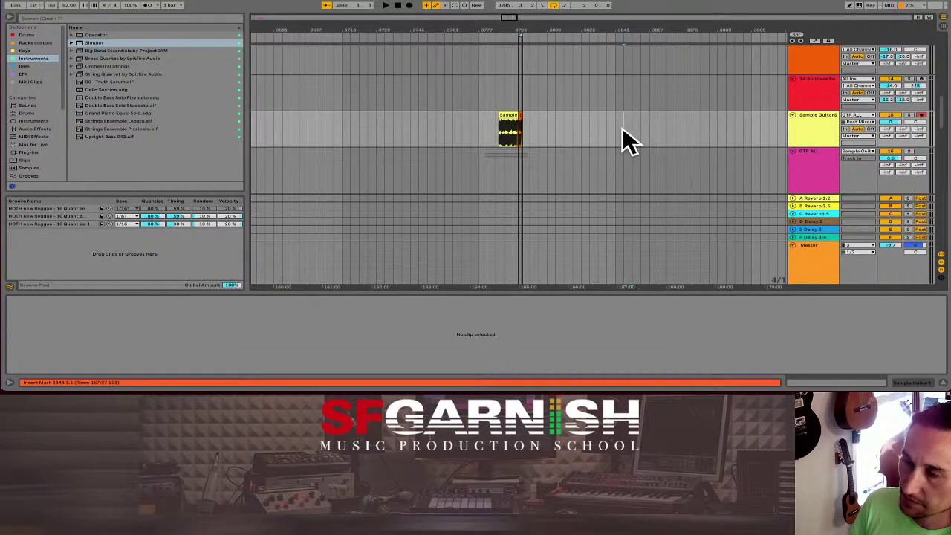
left_click(641, 139)
left_click(641, 133)
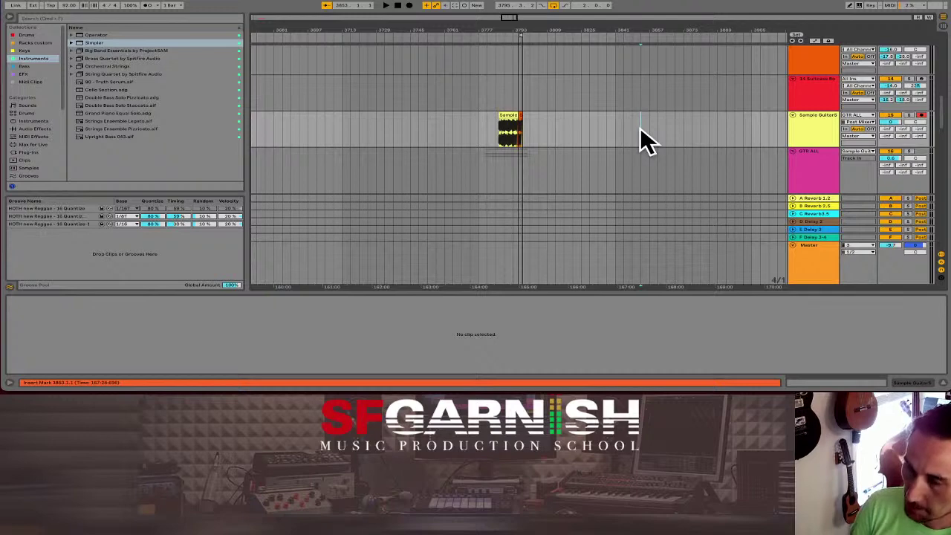
key("minus")
key("minus")
key("minus")
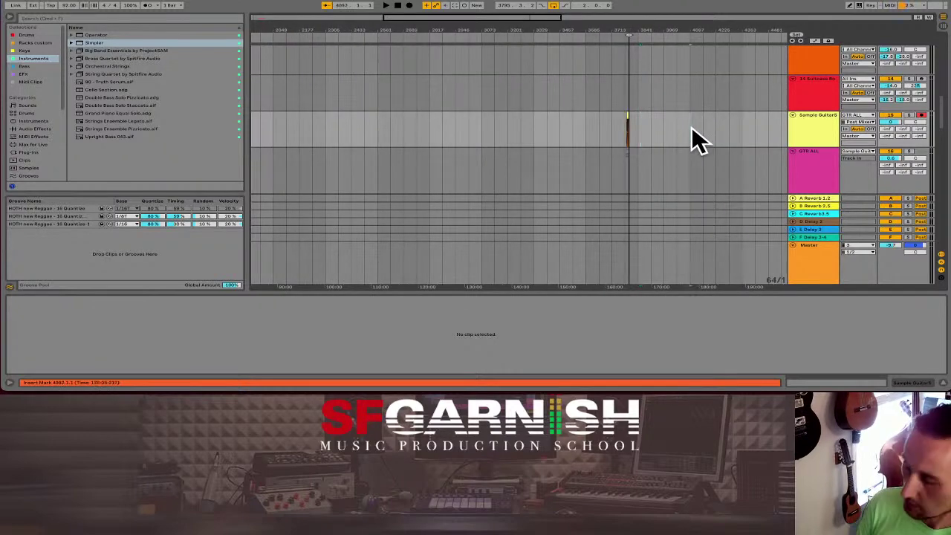
left_click(691, 130)
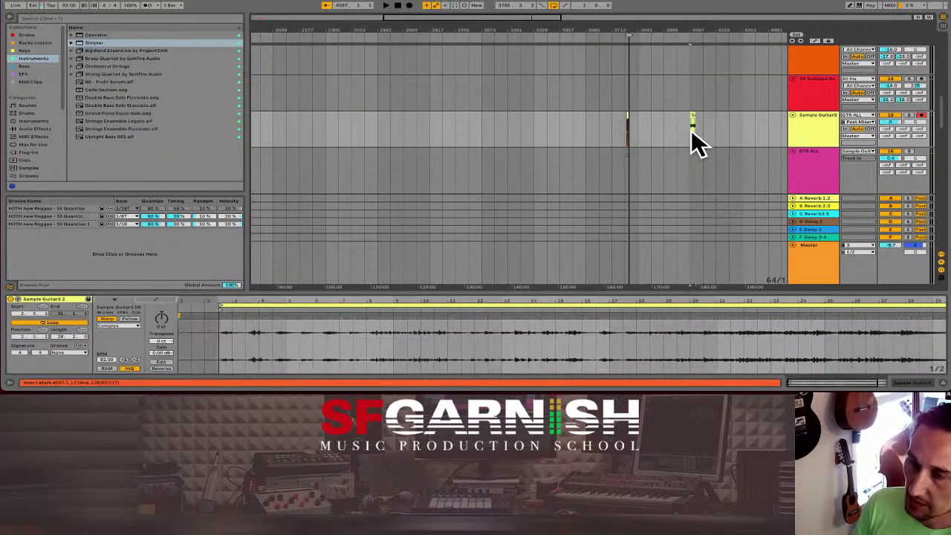
- Examine and audition the later part of the pasted Sample GuitarS clip in the arrangement to find a usable phrase
key("plus")
key("plus")
key("plus")
key("plus")
key("plus")
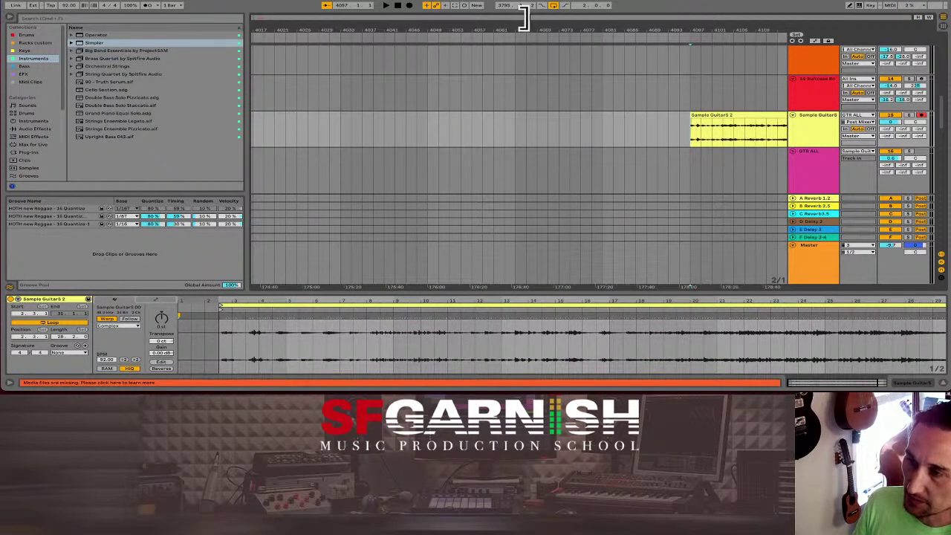
left_click_drag(535, 21, 185, 21)
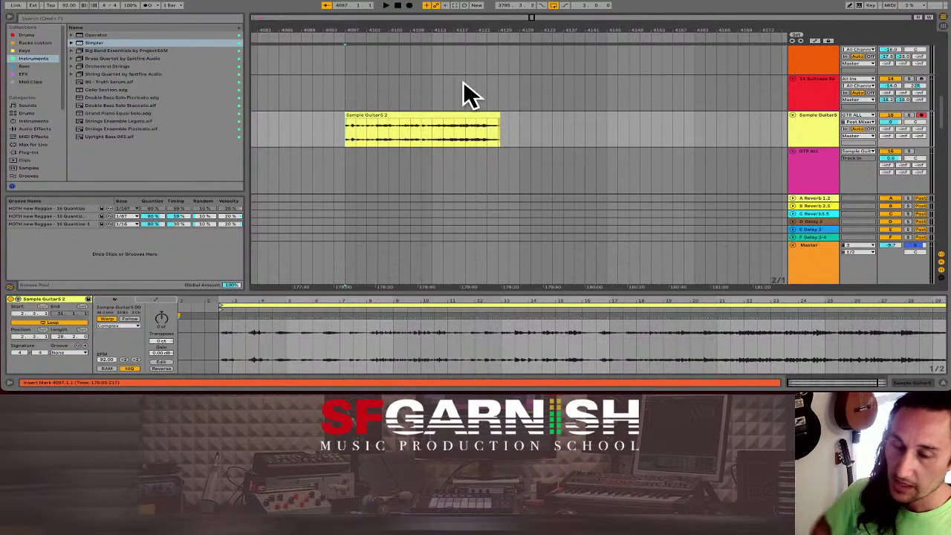
left_click(456, 131)
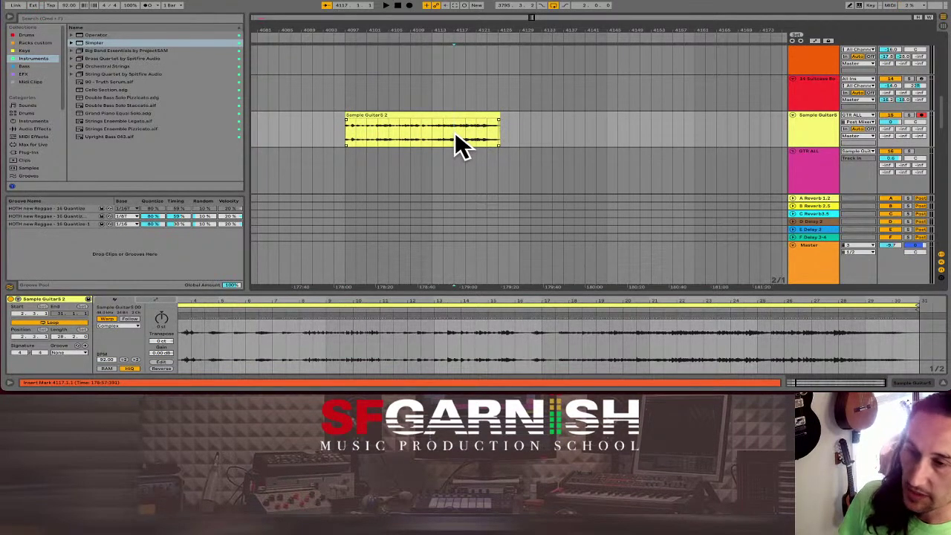
key("plus")
key("plus")
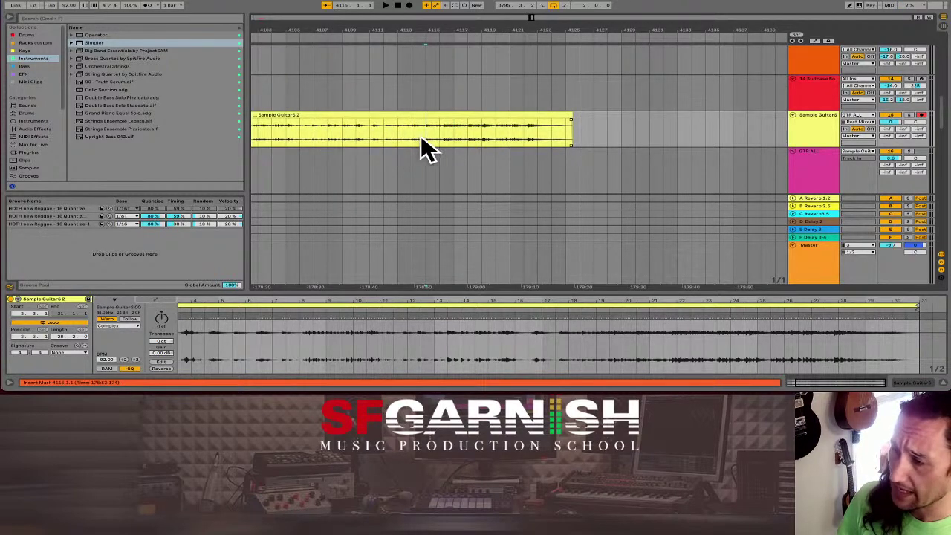
key("space")
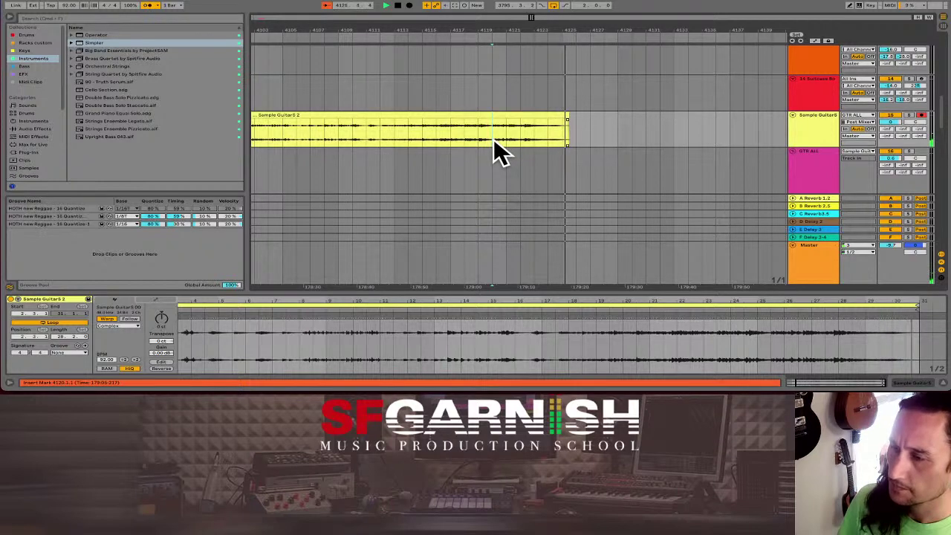
- Select 4120.1.1 to 4125.1.1 in the pasted Sample GuitarS clip and split it off as a separate five-bar clip
left_click_drag(493, 139, 557, 141)
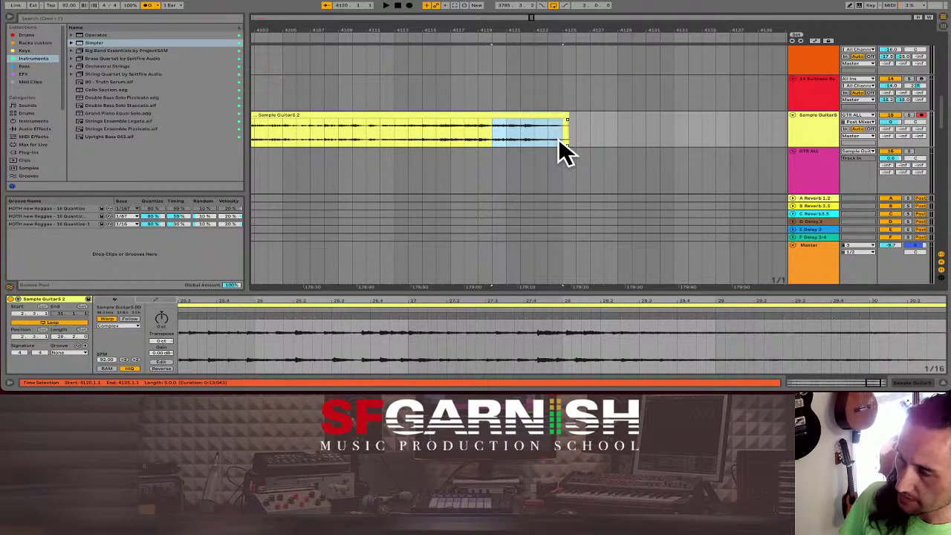
key("ctrl+e")
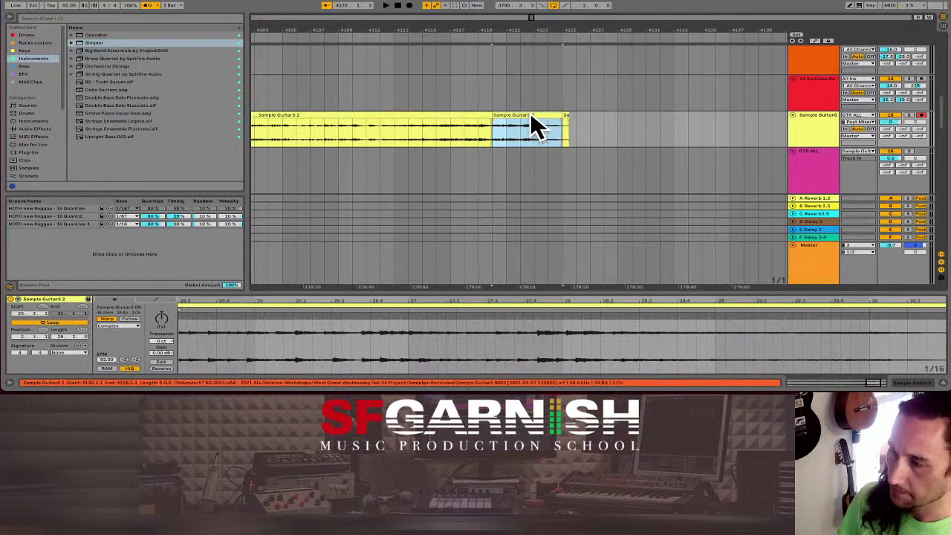
right_click(530, 123)
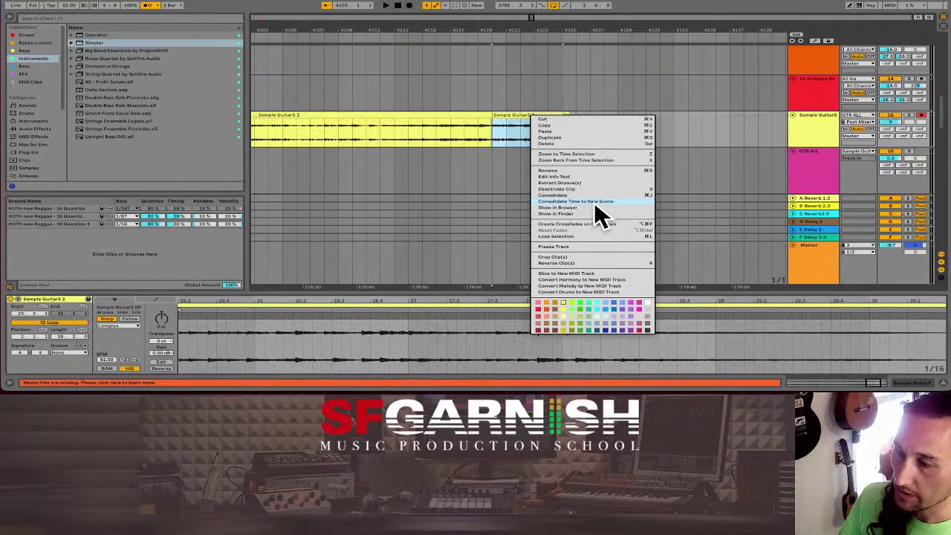
left_click(507, 113)
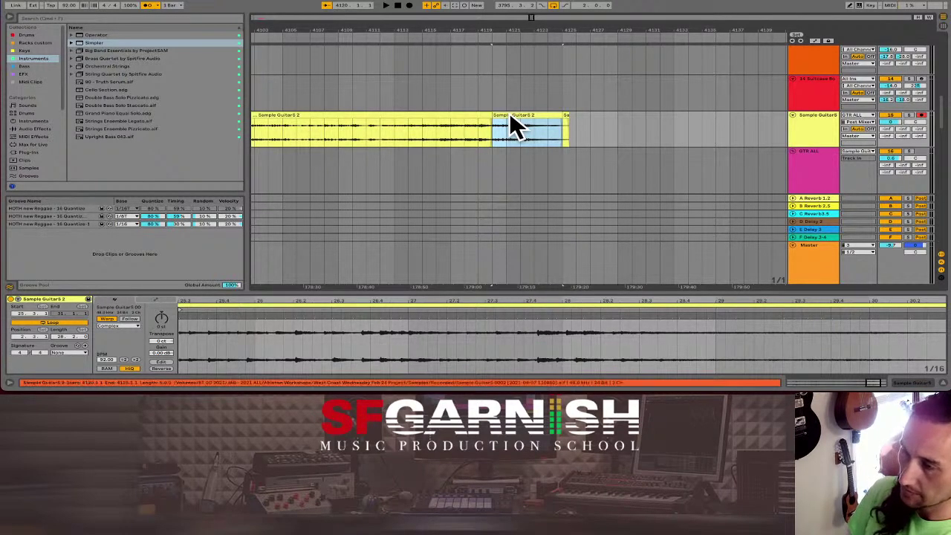
- Export the selected five bars from the Master as a 24-bit WAV with Render as Loop turned on
key("ctrl+shift+r")
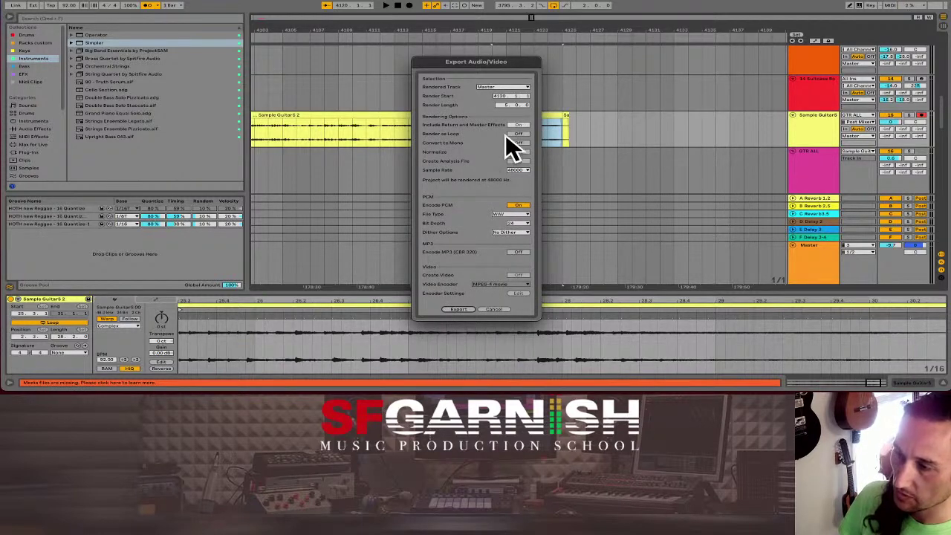
left_click(520, 134)
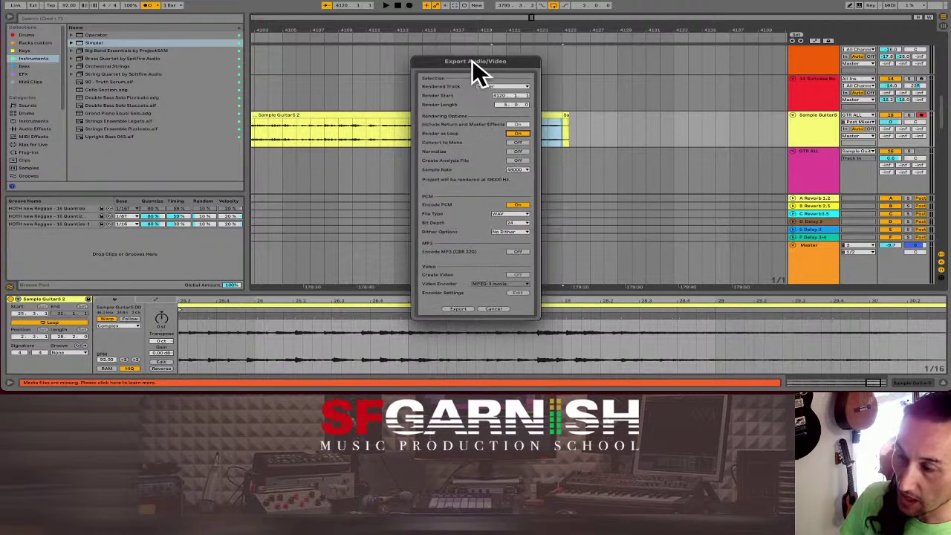
left_click_drag(472, 61, 382, 58)
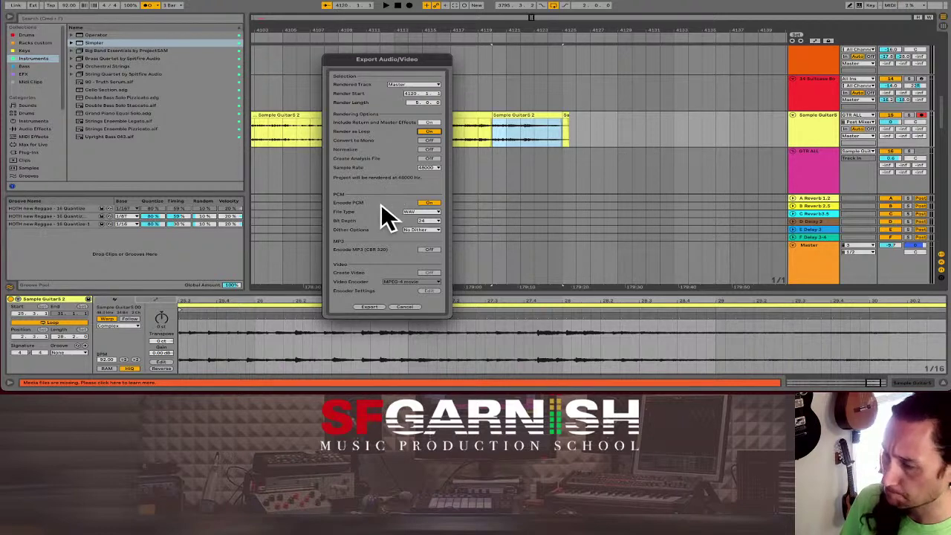
left_click(369, 306)
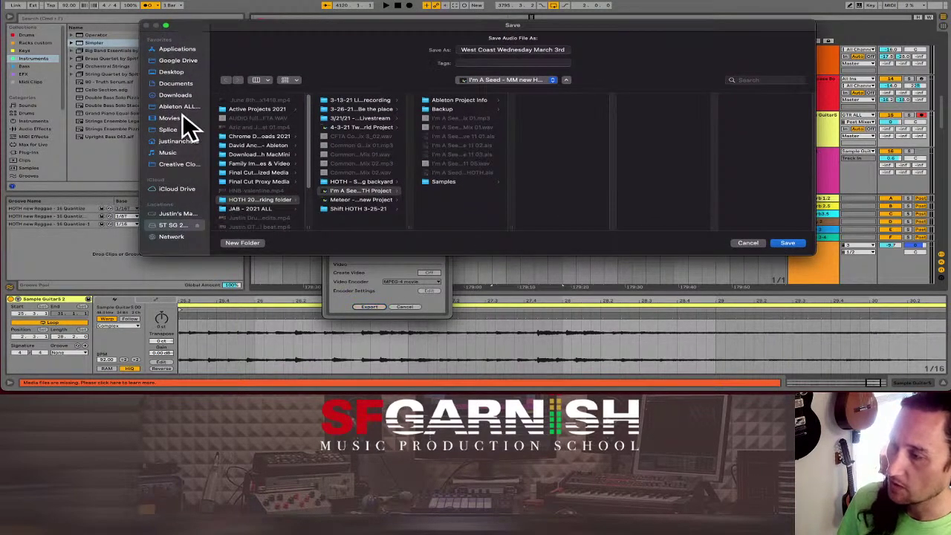
left_click(175, 107)
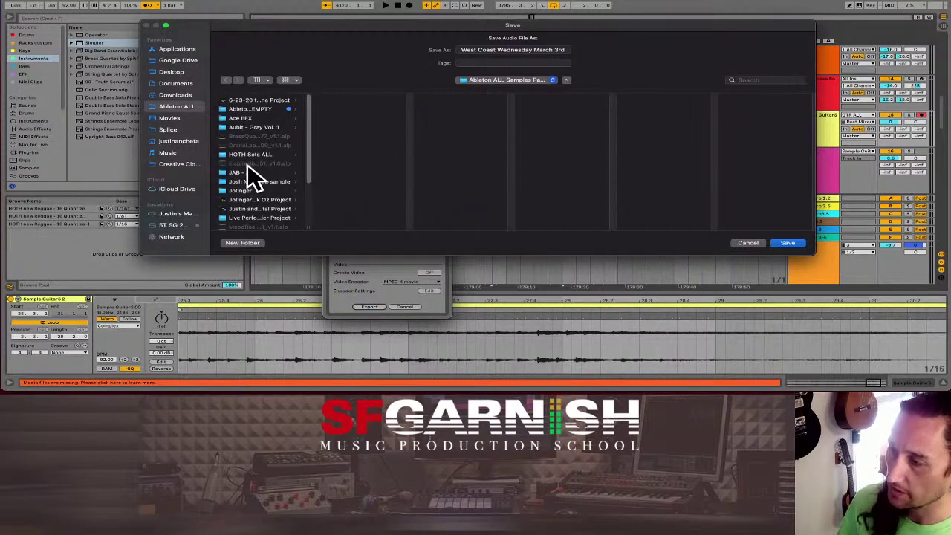
scroll(258, 184, "down", 5)
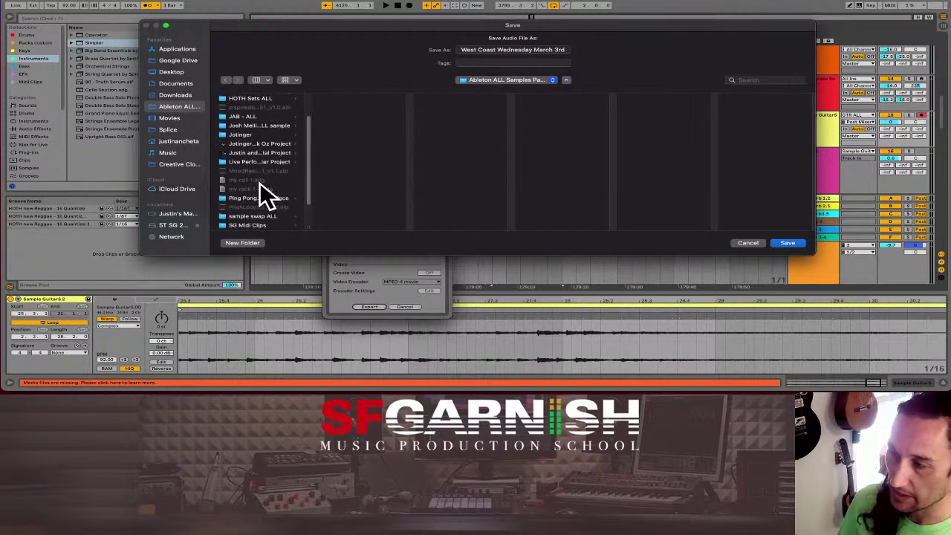
scroll(261, 195, "down", 3)
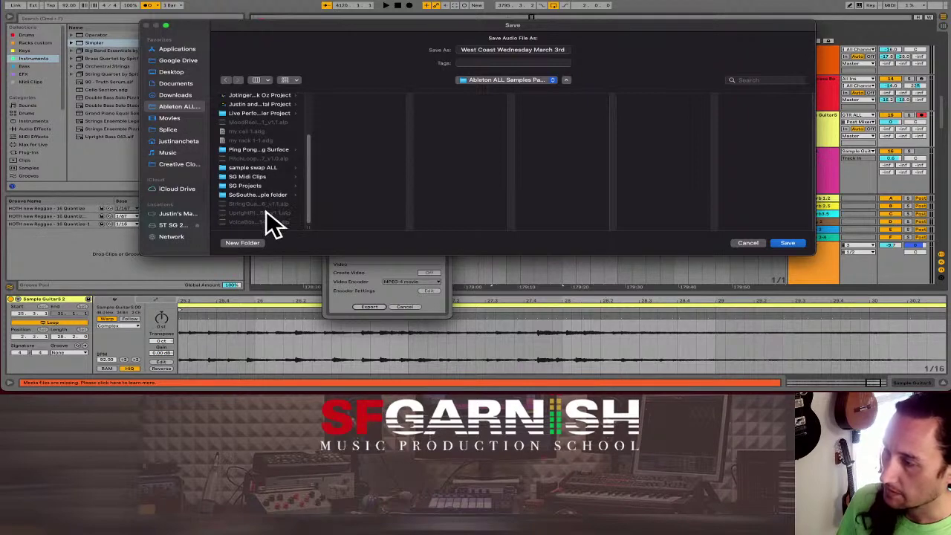
scroll(267, 212, "up", 2)
scroll(274, 222, "up", 3)
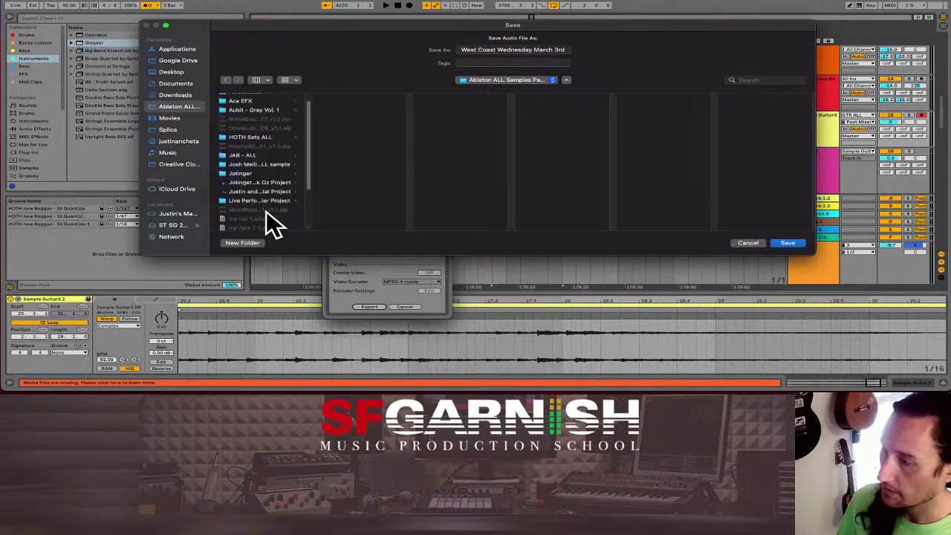
scroll(274, 223, "up", 1)
- Choose the folder of the producer's own sounds inside Splice as the destination for the exported audio
left_click(177, 129)
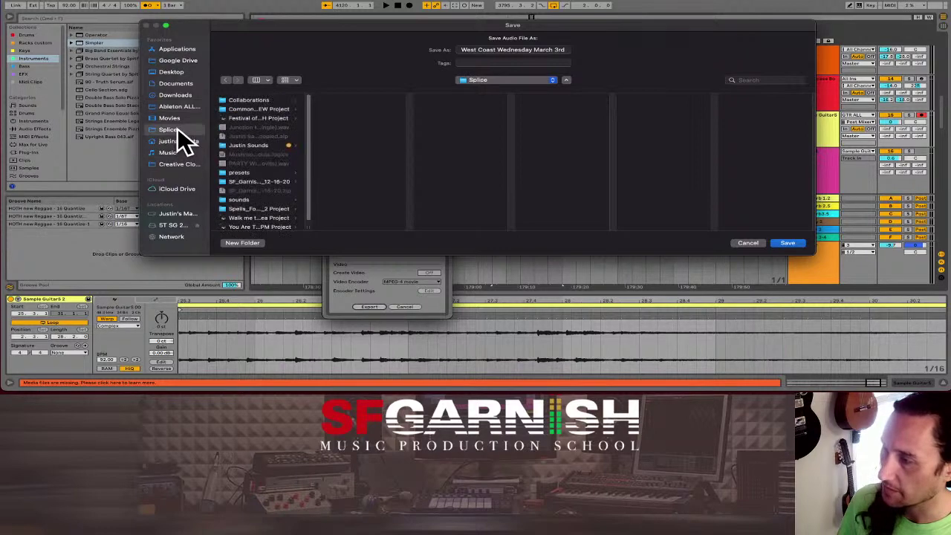
left_click(253, 143)
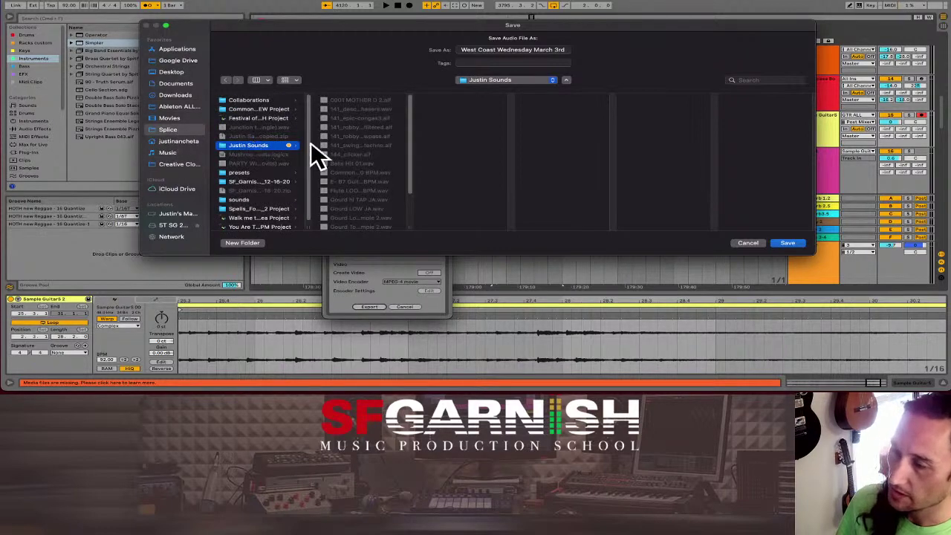
scroll(375, 178, "down", 3)
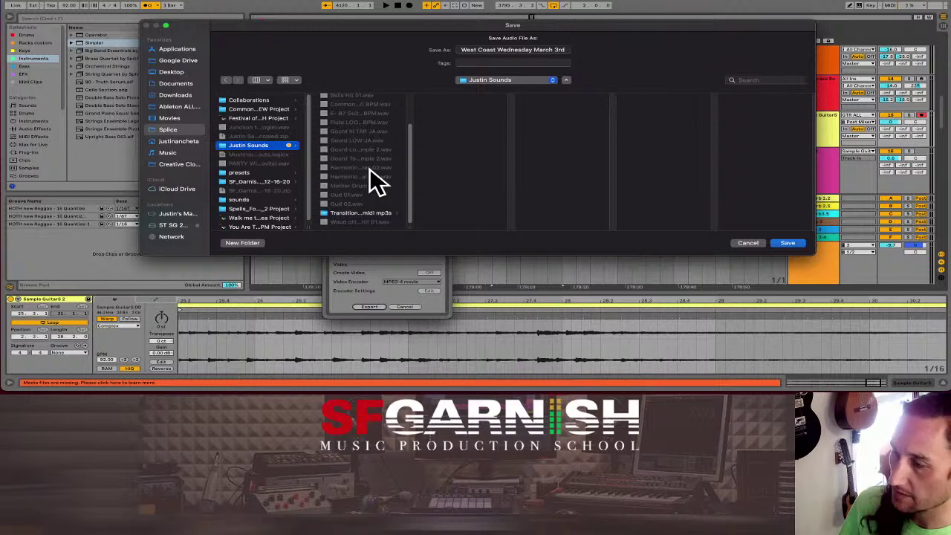
scroll(361, 165, "up", 4)
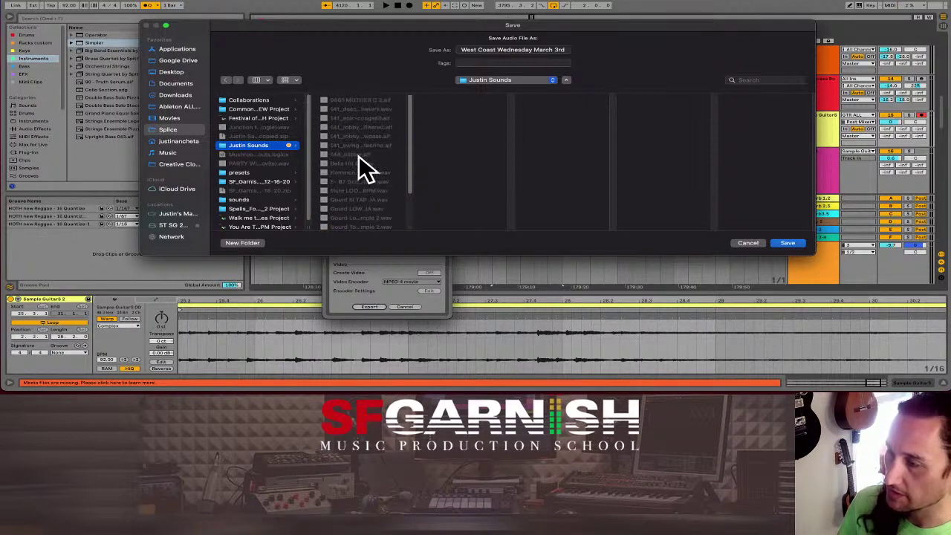
- Name the exported audio file "Delay Tres 92 BPM" and save it
left_click(518, 50)
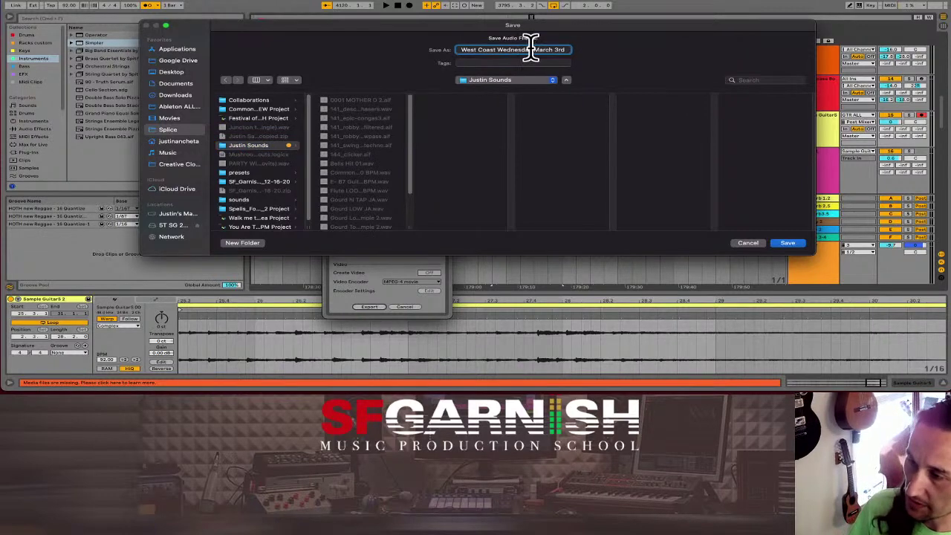
key("BackSpace")
key("BackSpace")
key("BackSpace")
key("BackSpace")
key("BackSpace")
key("BackSpace")
key("BackSpace")
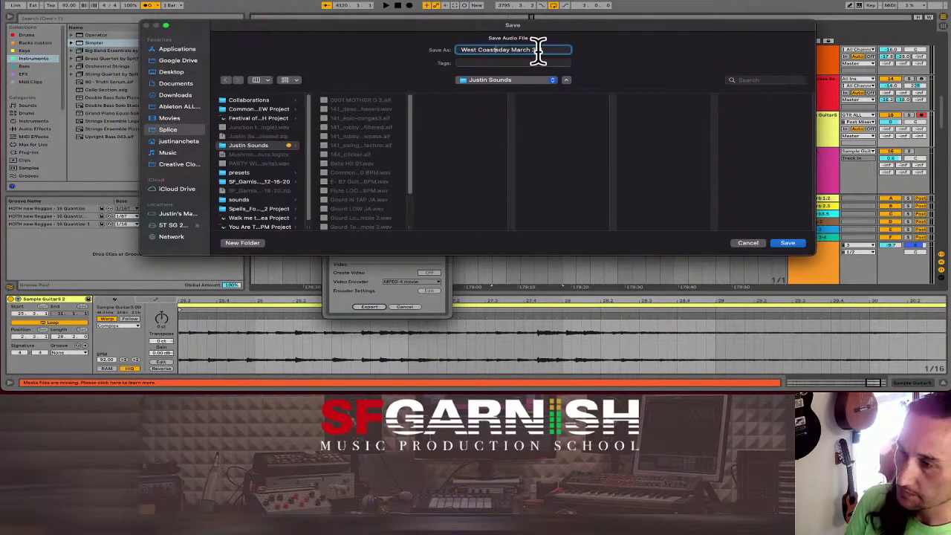
left_click_drag(547, 50, 458, 46)
key("BackSpace")
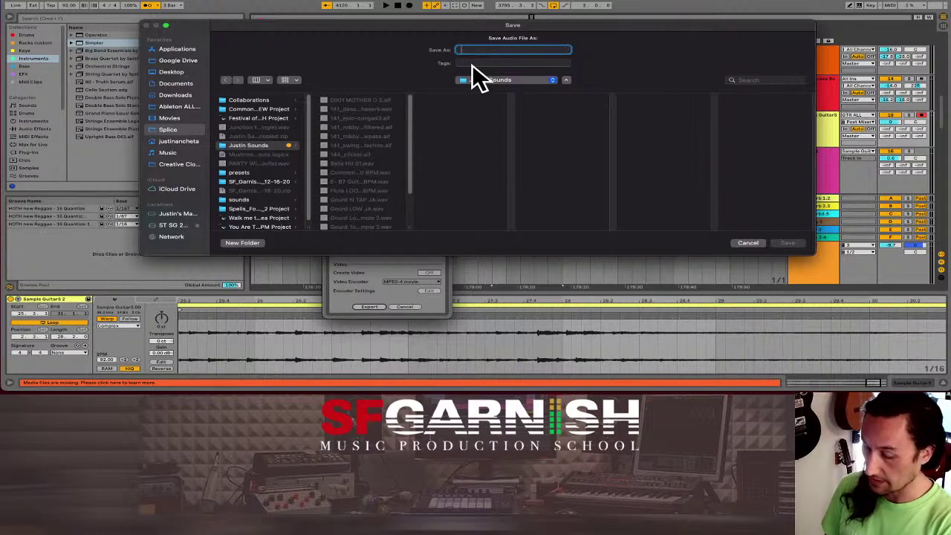
type("Delay")
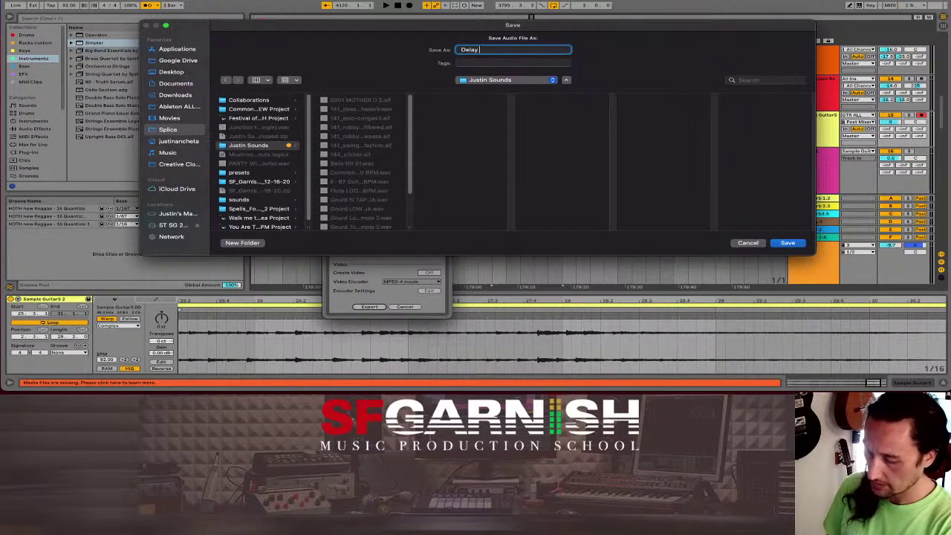
type(" Tres")
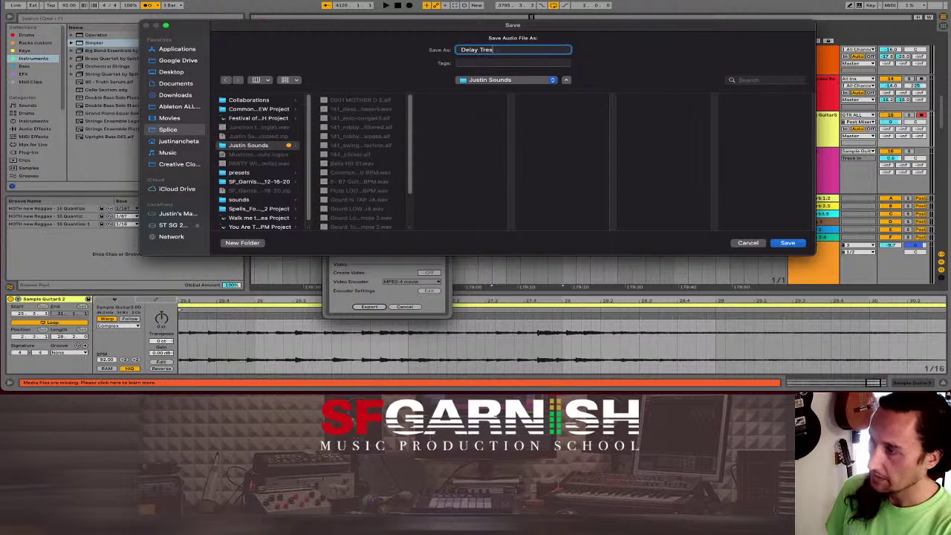
type(" 9")
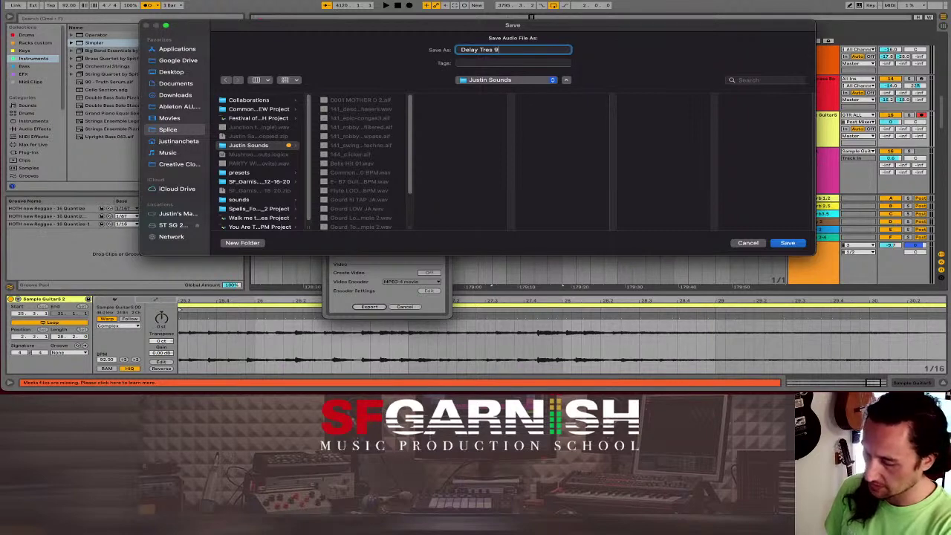
type("2 BPM")
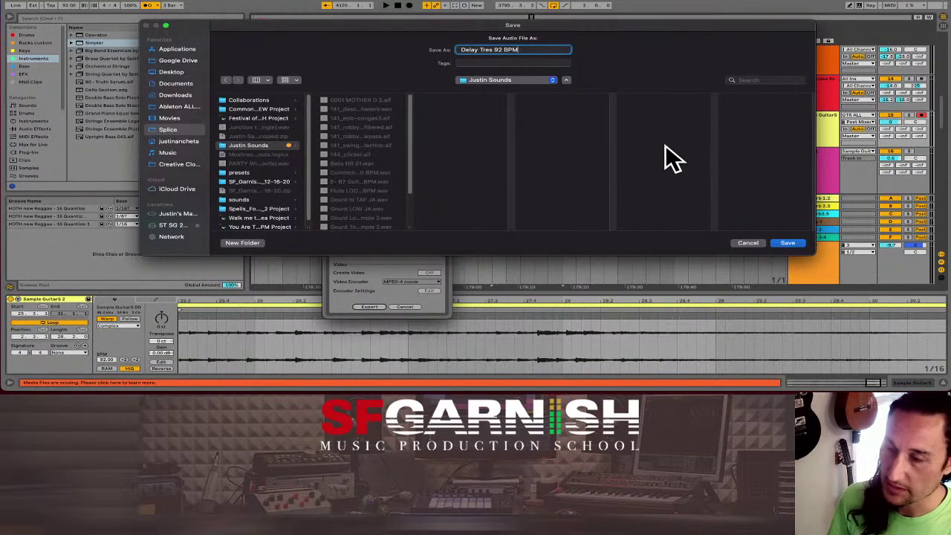
left_click(789, 243)
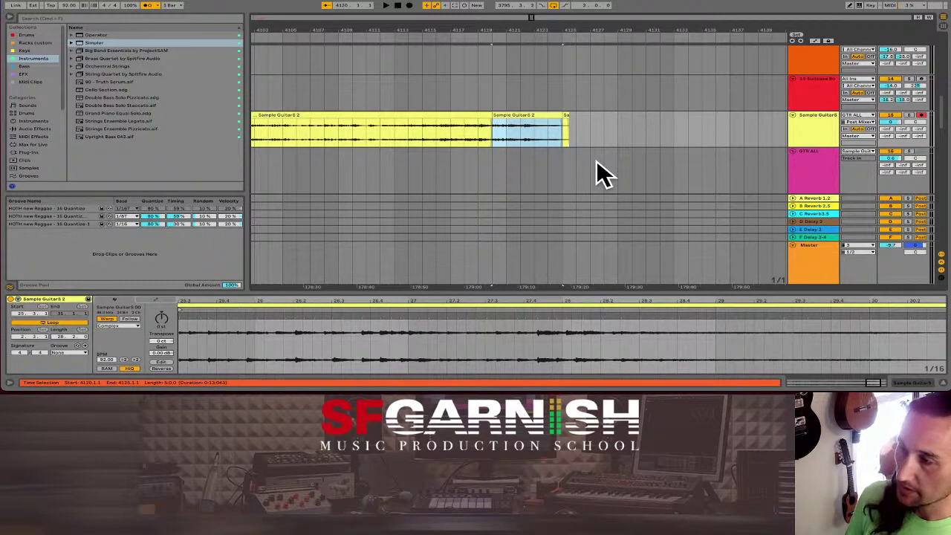
- Switch to Finder and browse the producer's own sounds folder inside Splice for the exported file
key("super+Tab")
key("super+Tab")
key("super+Tab")
key("super+Tab")
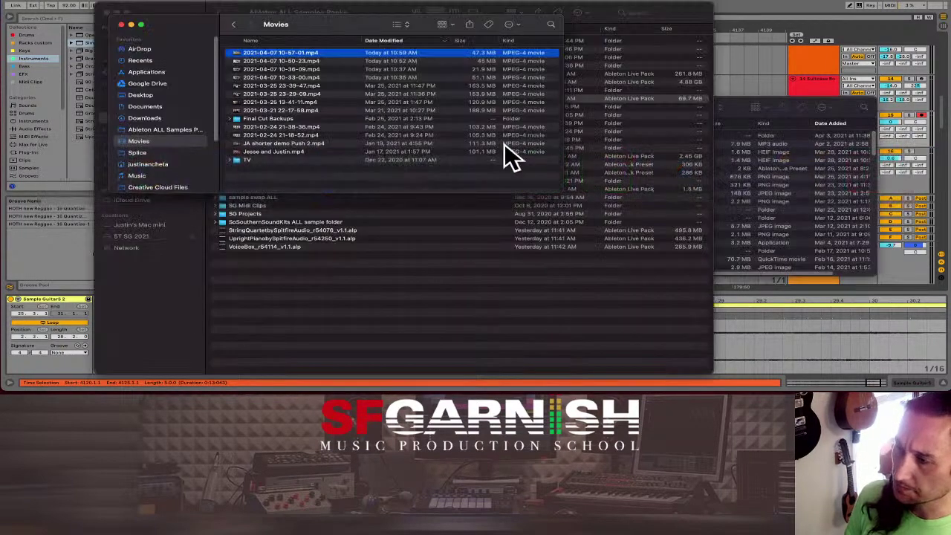
left_click(141, 95)
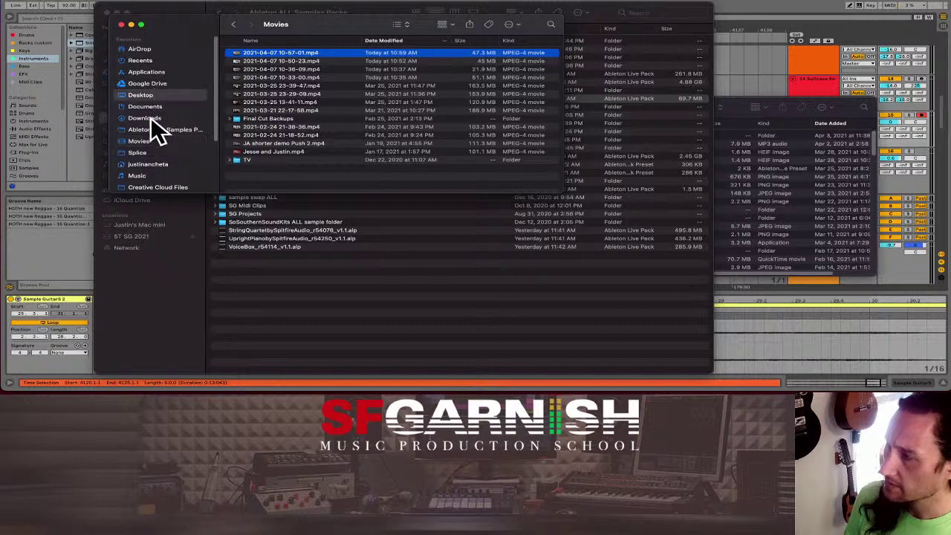
left_click(141, 153)
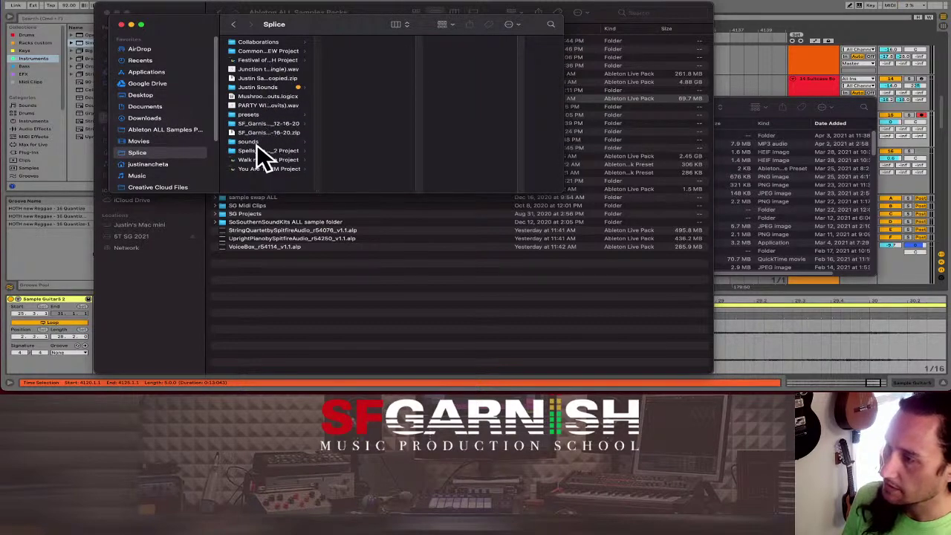
left_click(275, 86)
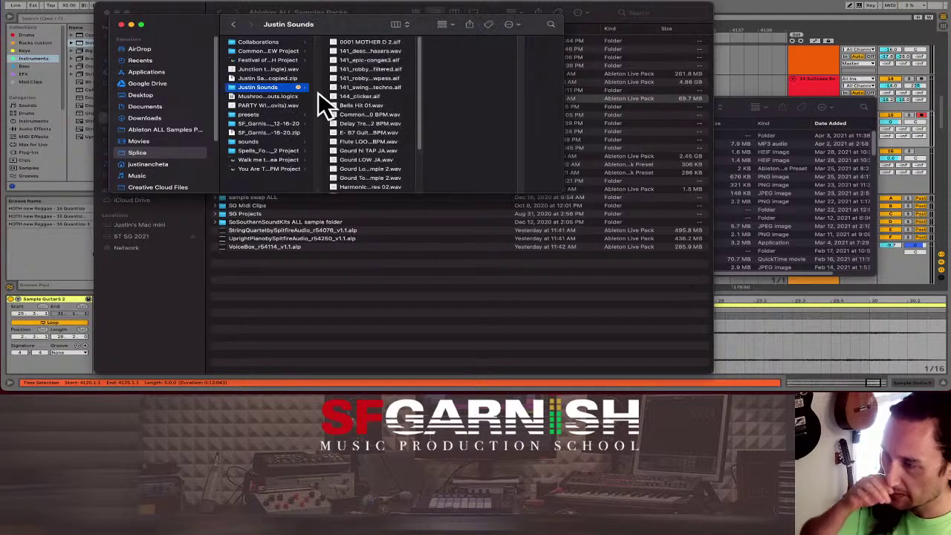
left_click_drag(357, 31, 339, 25)
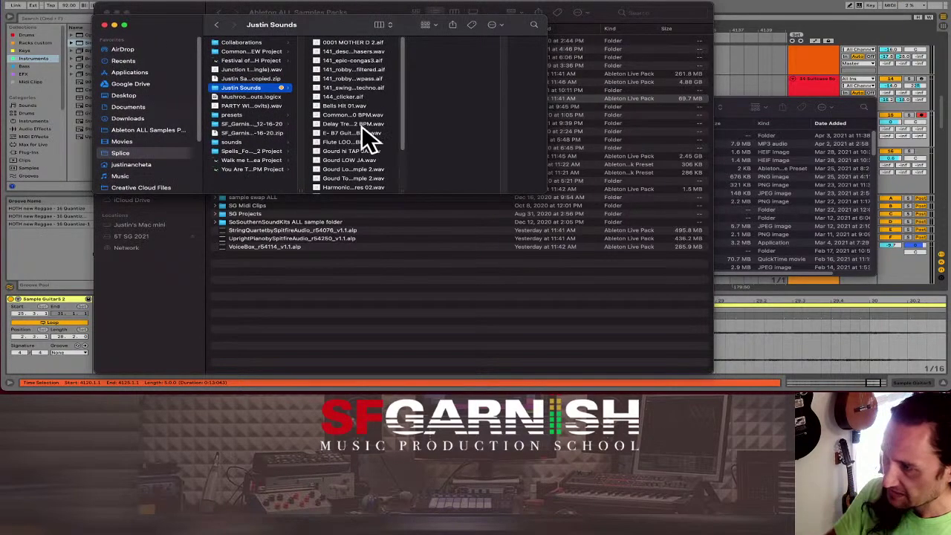
scroll(361, 126, "down", 3)
scroll(361, 125, "up", 3)
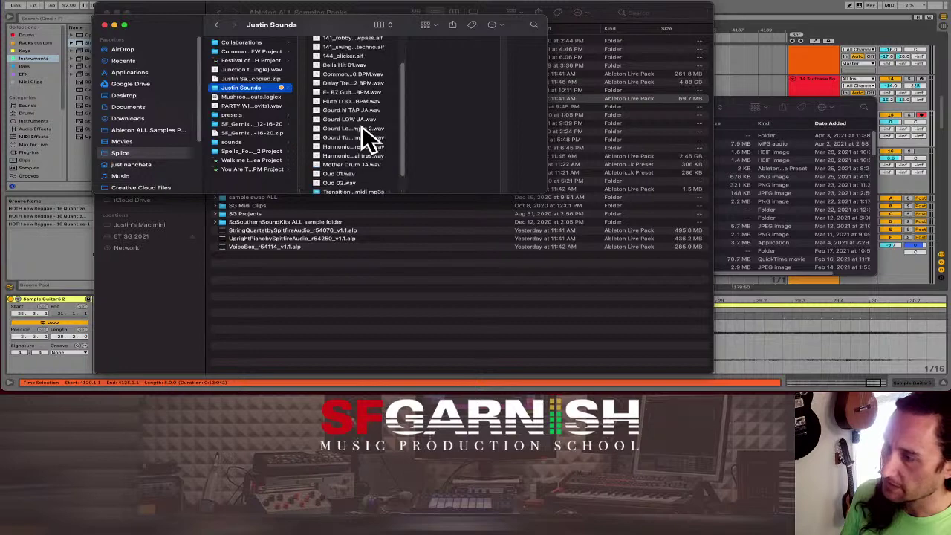
- Select Delay Tres 92 BPM.wav and play its audio preview
left_click(356, 122)
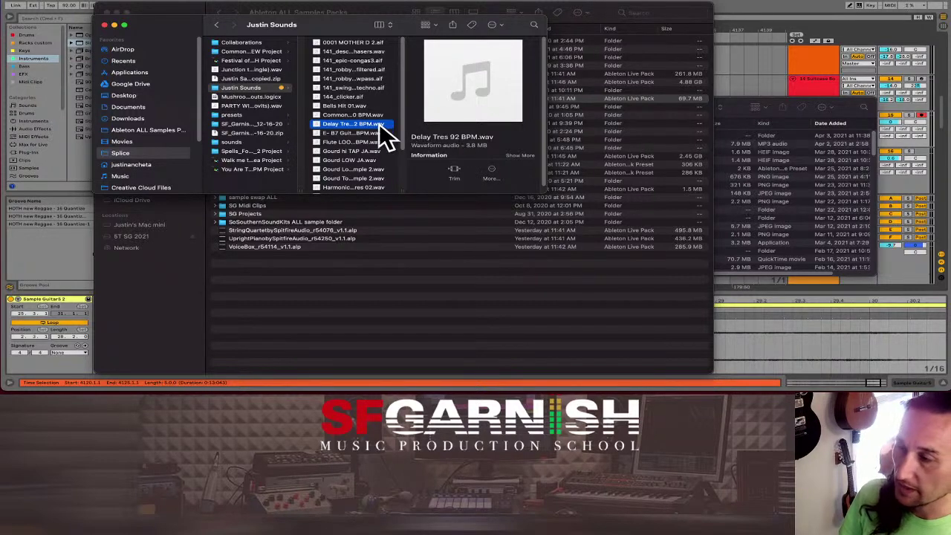
mouse_move(490, 94)
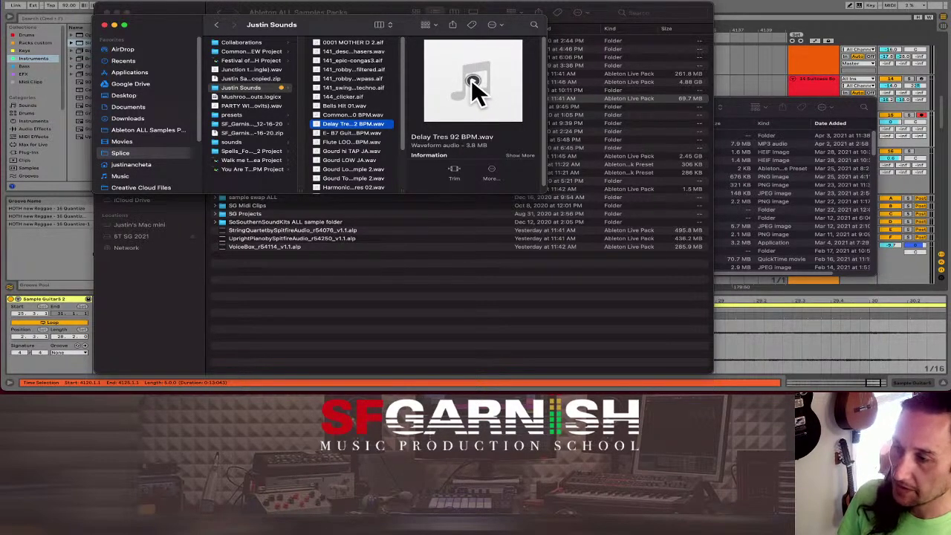
left_click(472, 80)
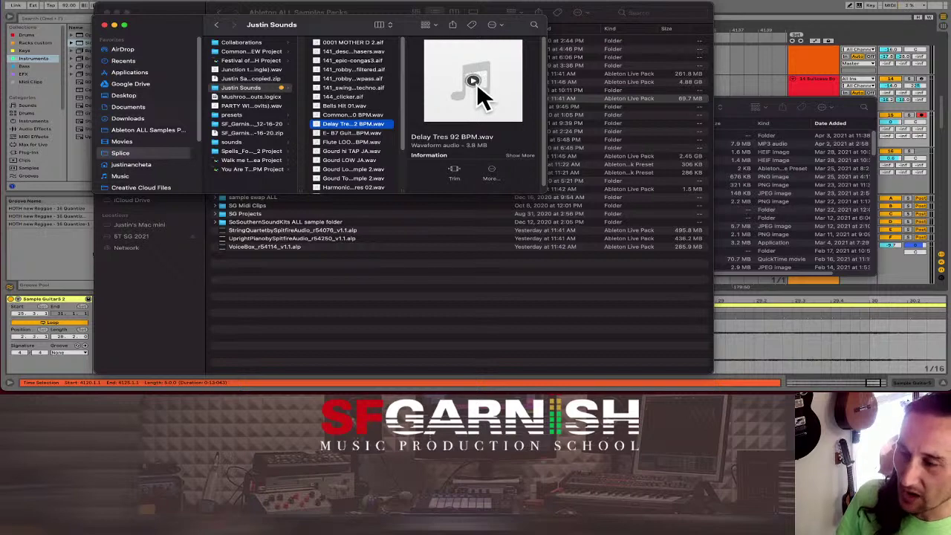
- Switch back to Ableton Live and display the effect devices on the Master track
left_click(732, 63)
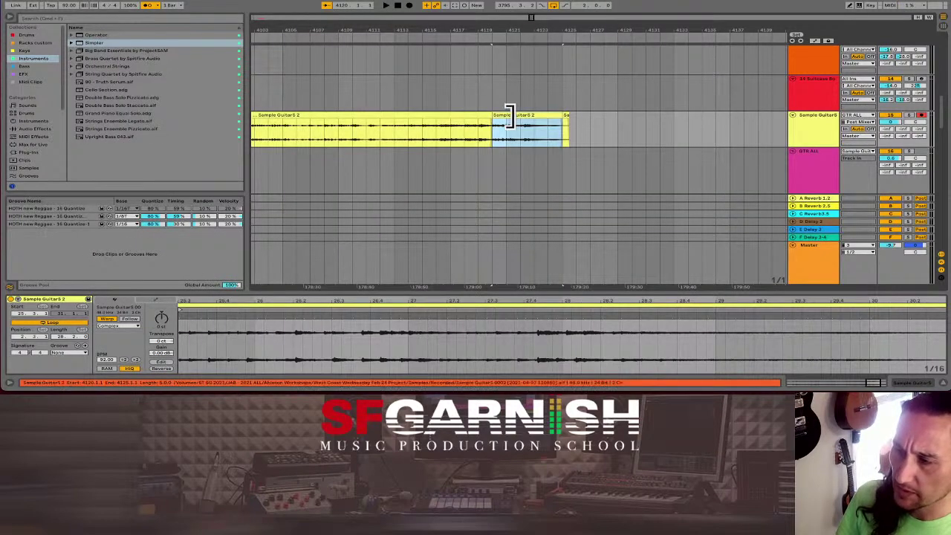
left_click(522, 267)
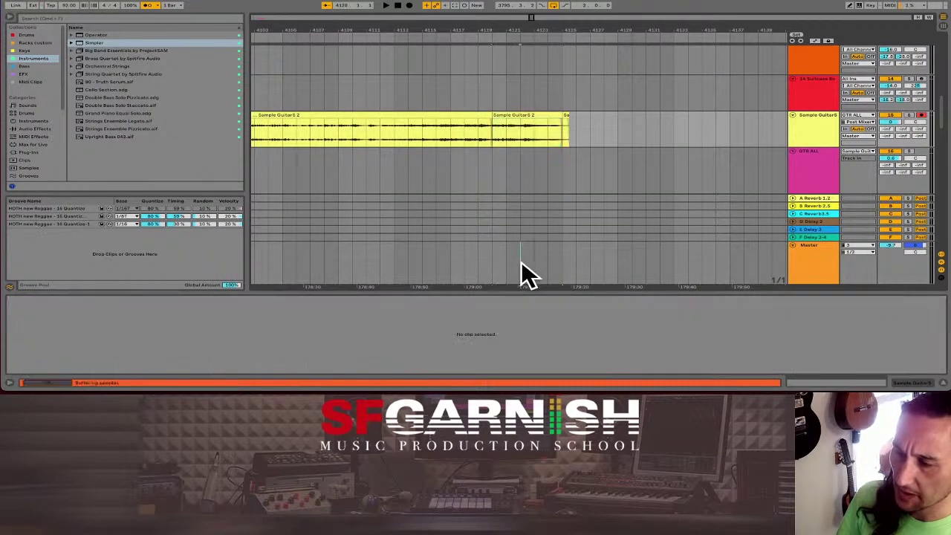
left_click(884, 383)
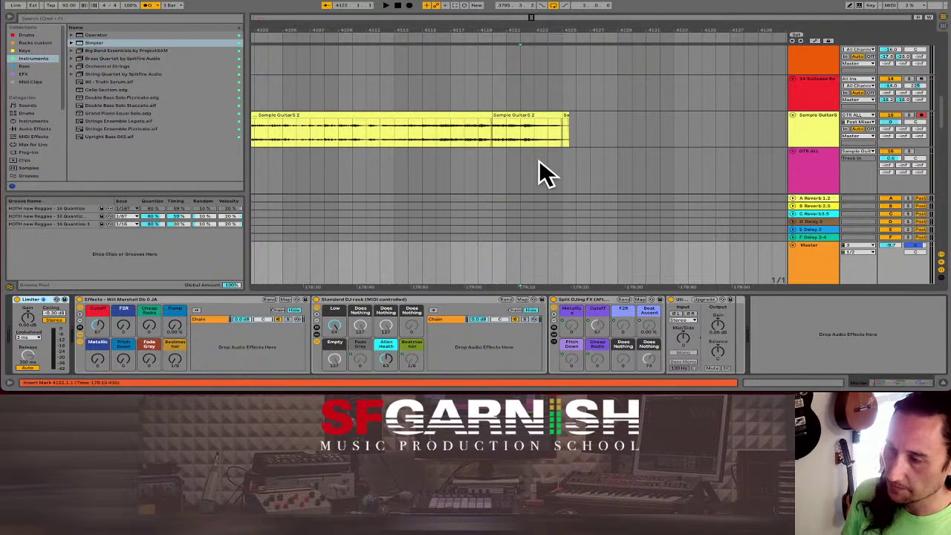
- Find the start of the long Sample GuitarS 2 clip, play it from bar 4099, and turn off the metronome
left_click(520, 116)
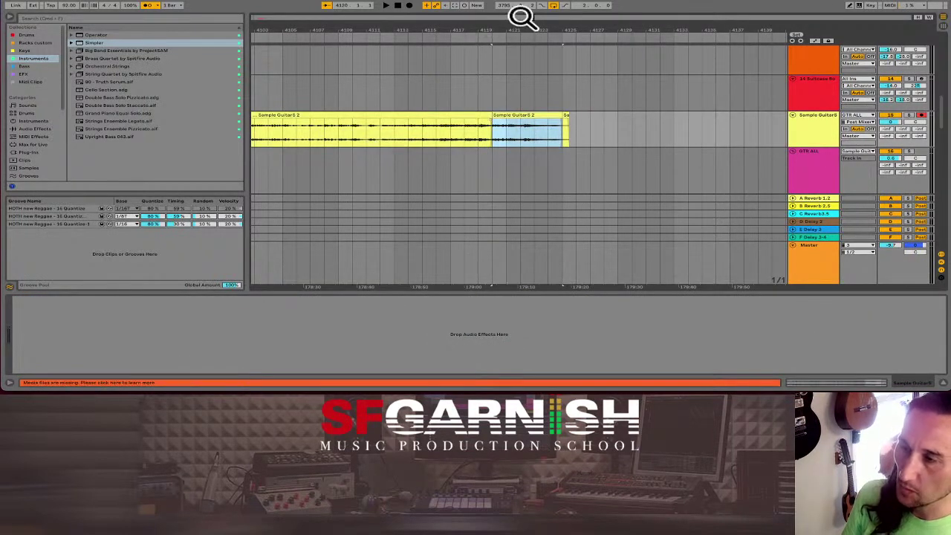
left_click_drag(530, 16, 510, 98)
left_click(526, 133)
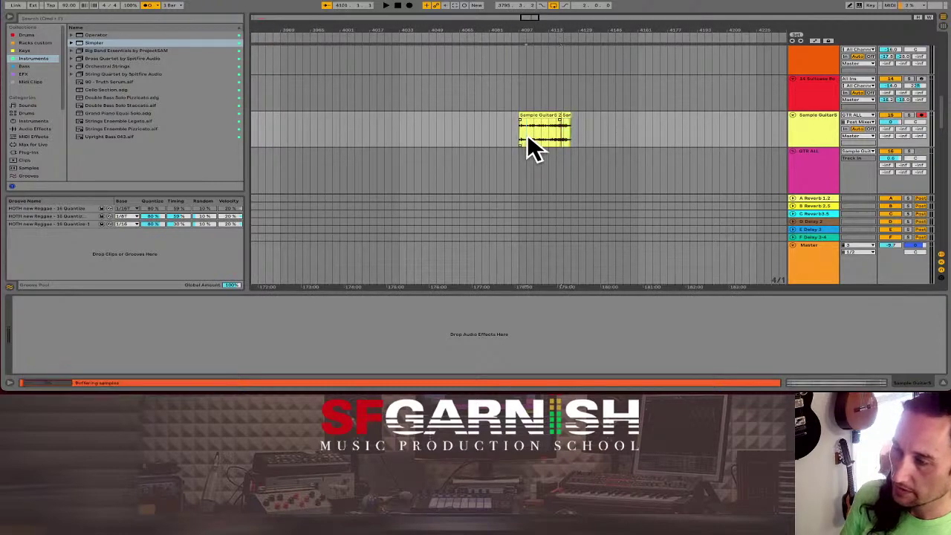
key("plus")
key("plus")
left_click(499, 134)
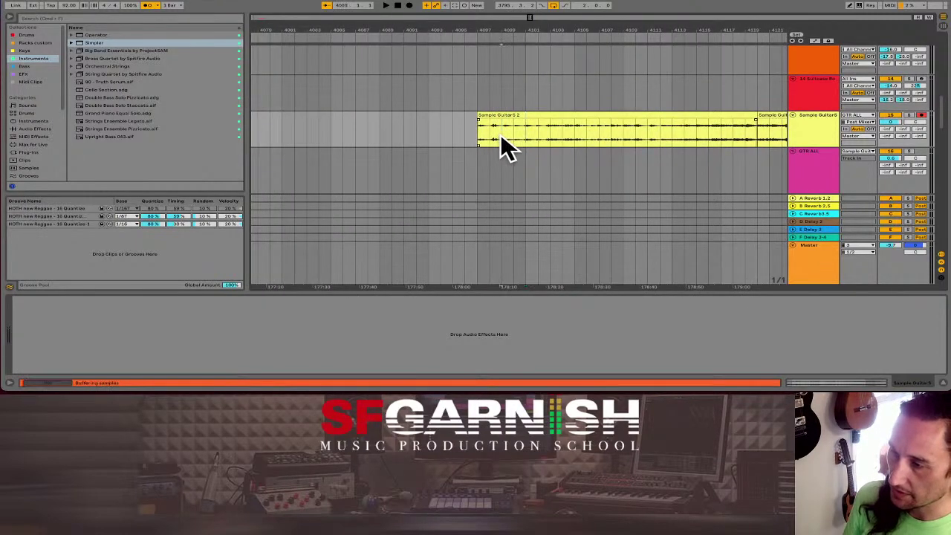
key("plus")
key("space")
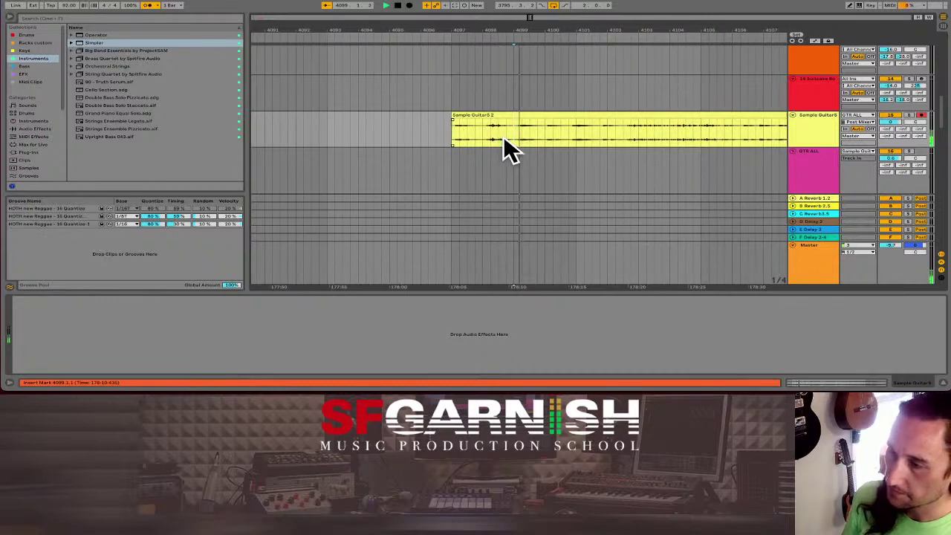
left_click(148, 6)
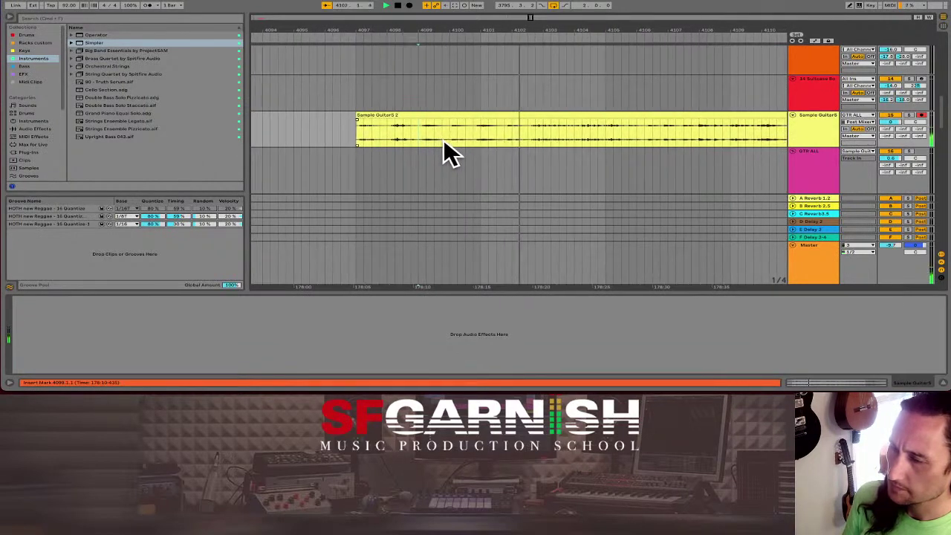
- Split out the Sample GuitarS 2 section from 4099.1.1 to 4102.3.1 and export it as a WAV loop
left_click_drag(407, 138, 505, 136)
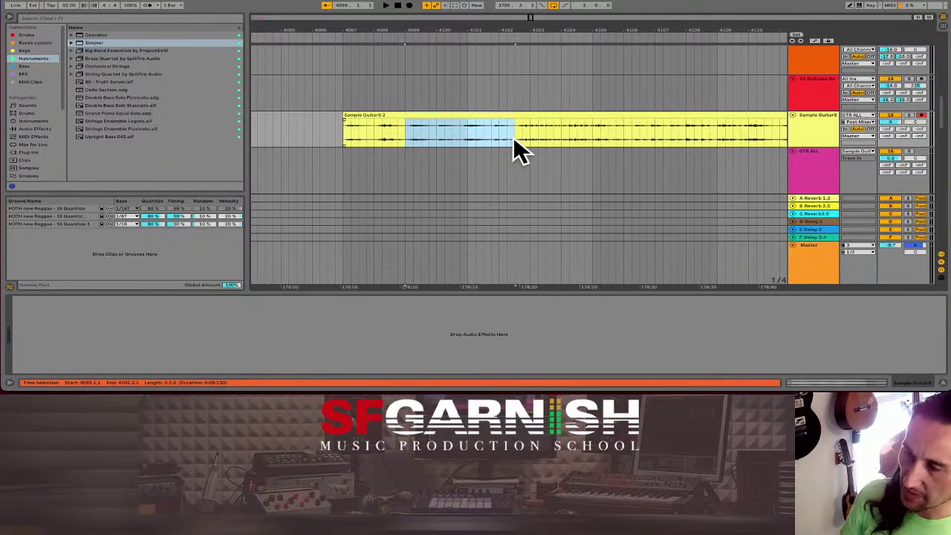
key("ctrl+e")
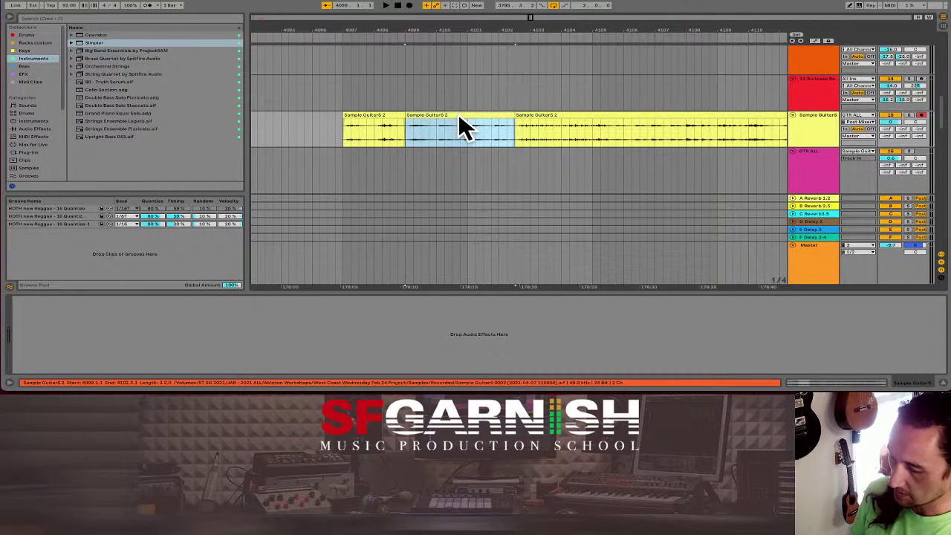
key("super+shift+r")
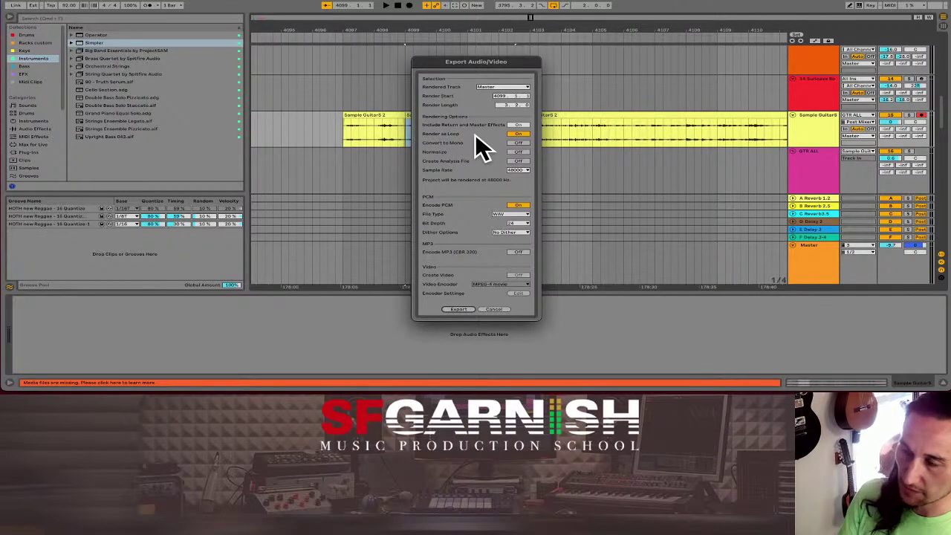
left_click(459, 309)
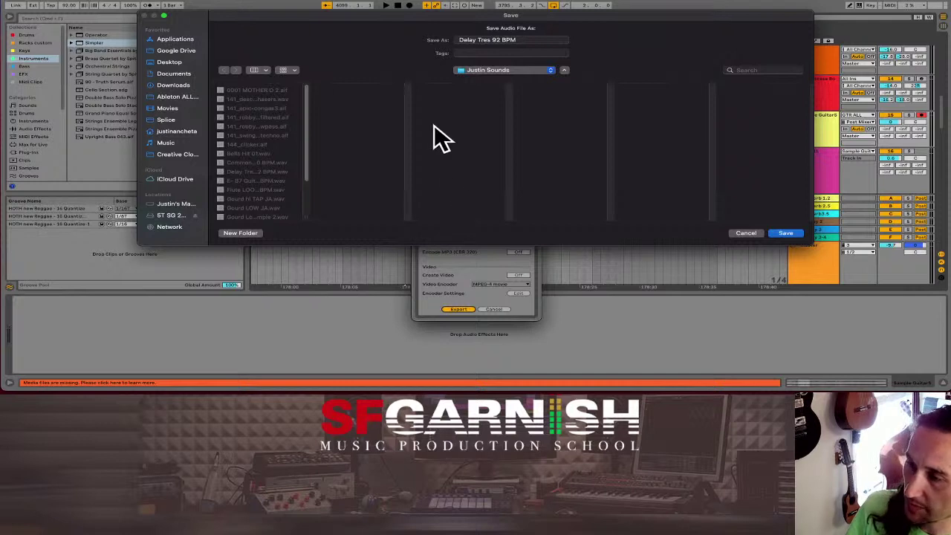
- Name the exported audio file "Delay Tres small hits 92 BPM" and save it in the producer's own sounds folder
left_click(522, 40)
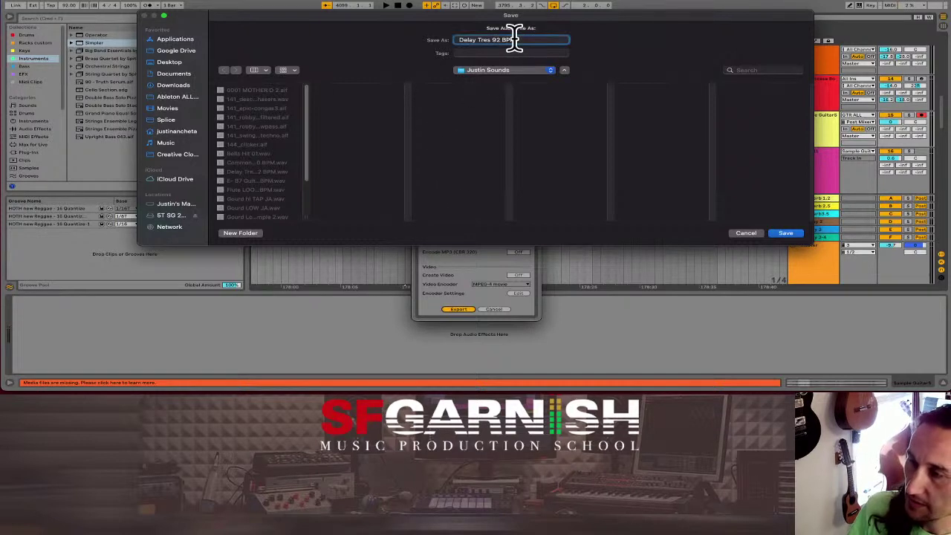
left_click(498, 39)
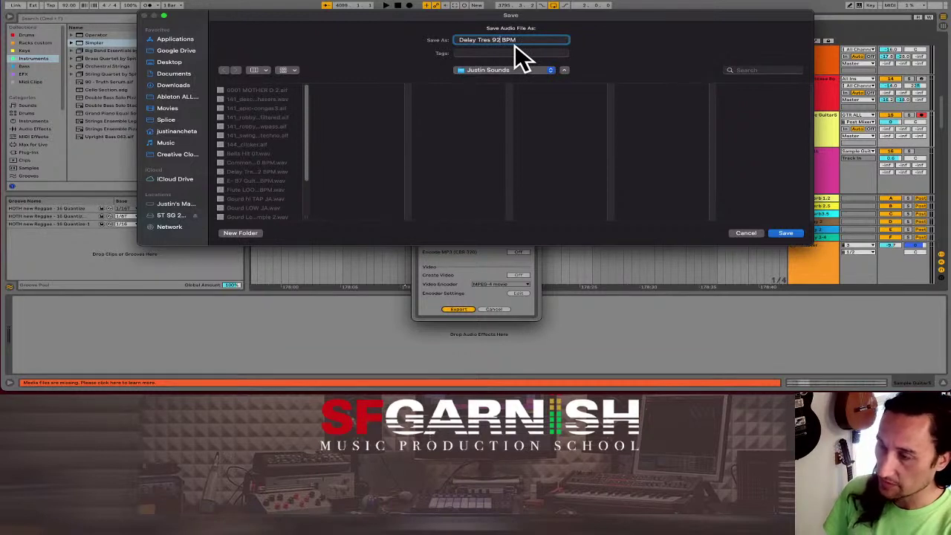
key("Left")
key("Left")
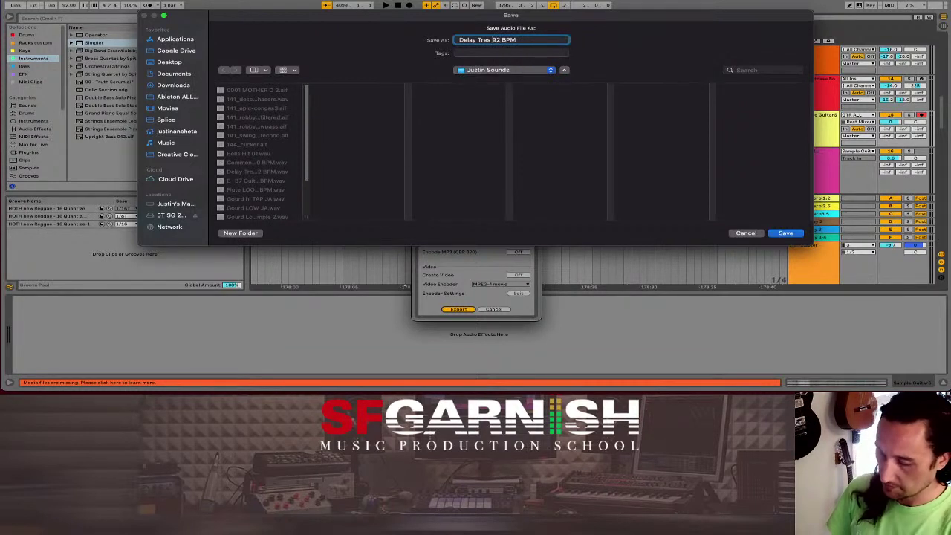
type("small hits")
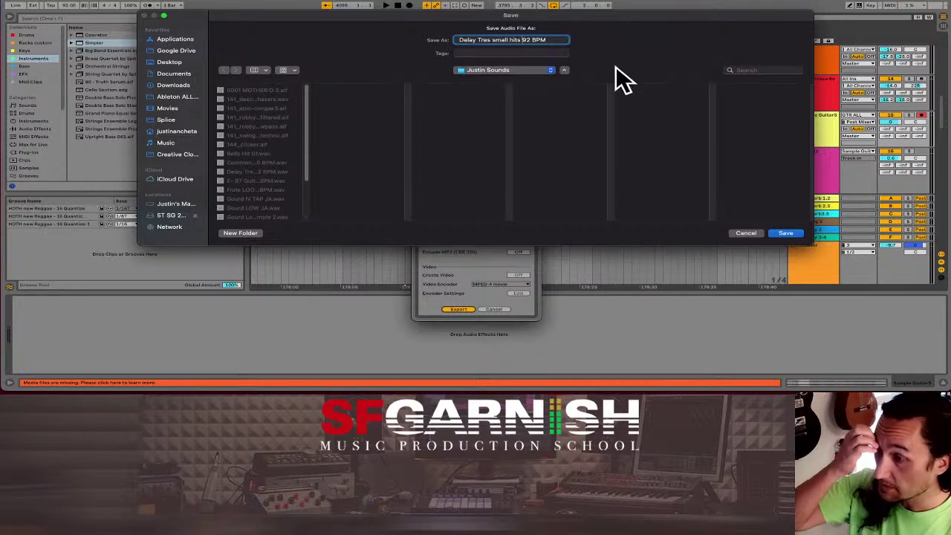
left_click(787, 234)
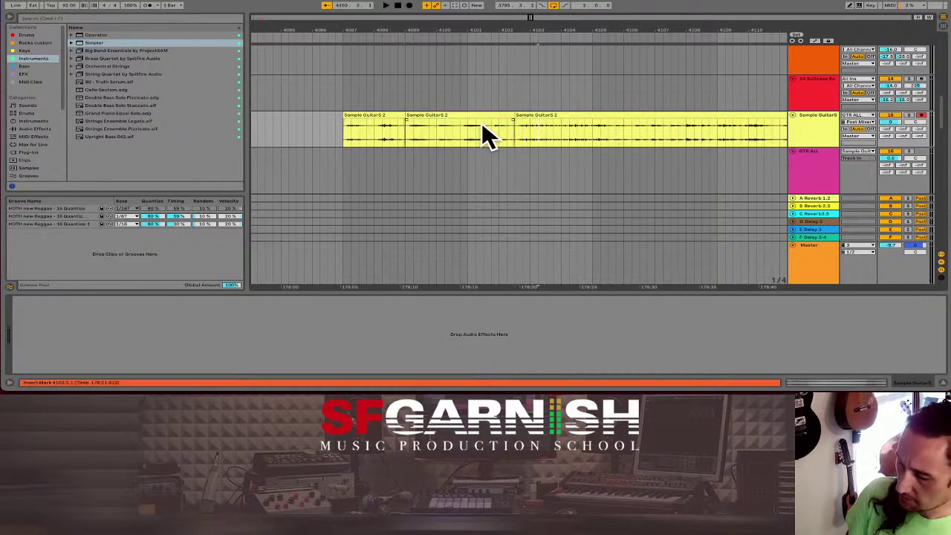
- In Session View, deactivate the Sample GuitarS clip in scene row 12, launch the scene, and deactivate its Tres 2 clip
key("Tab")
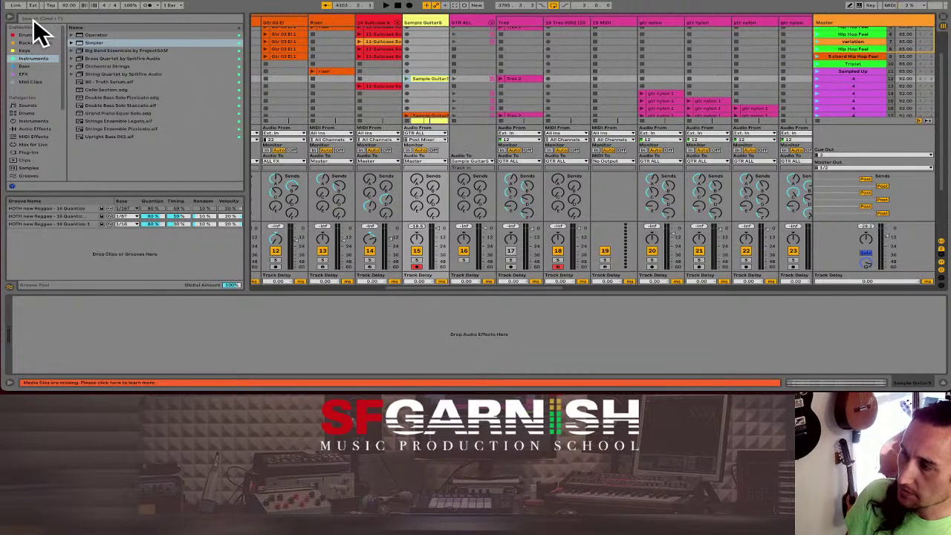
left_click(11, 18)
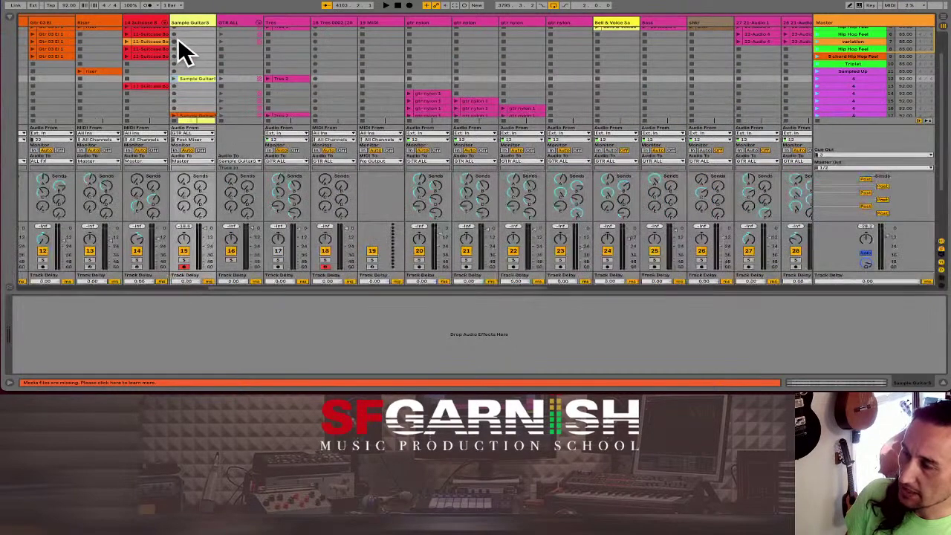
left_click(197, 78)
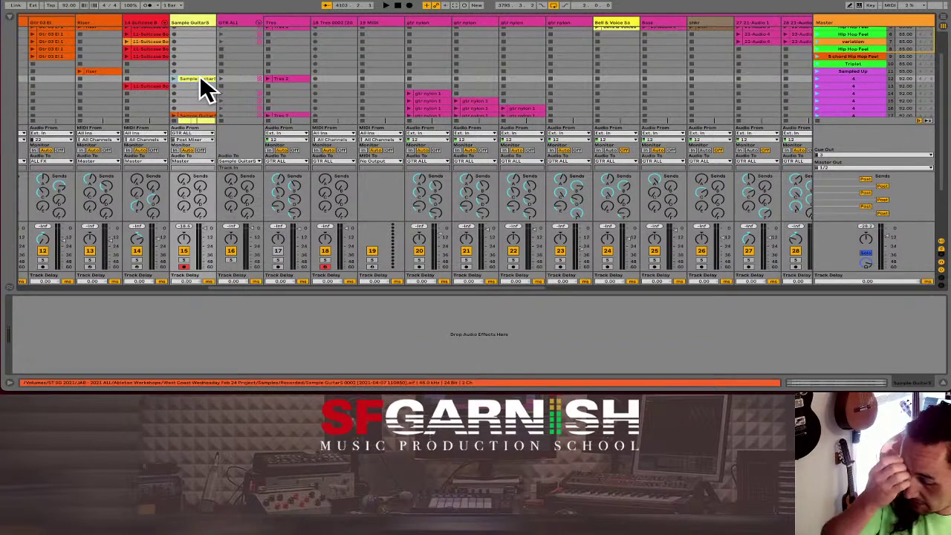
key("Return")
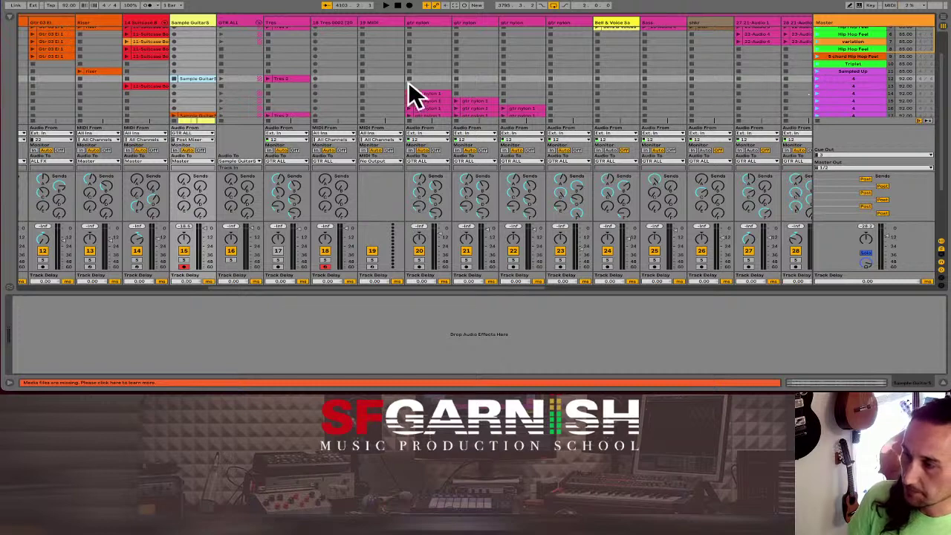
left_click(817, 78)
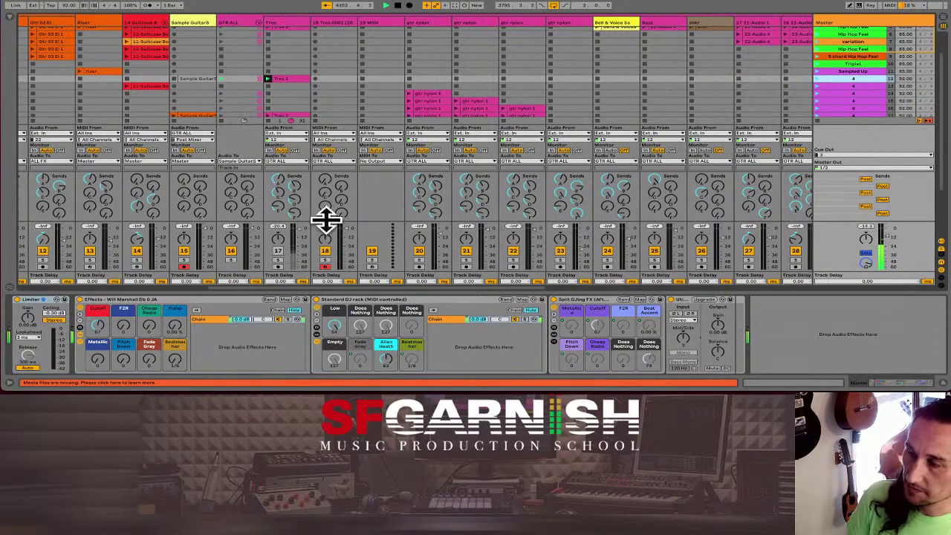
left_click(291, 77)
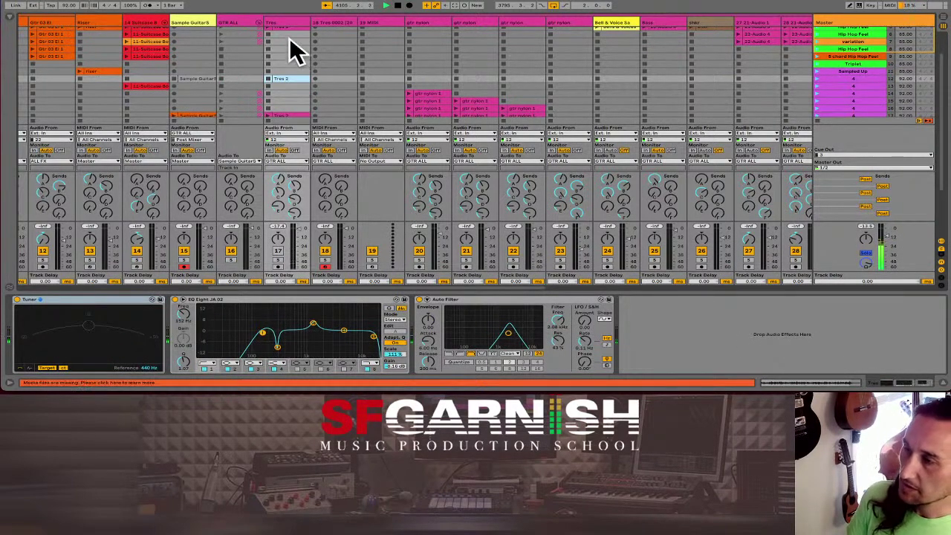
- Load the JA Gourd Mother 06.adg rack from the Drums collection onto the empty 19 MIDI track
left_click(334, 24)
left_click(378, 27)
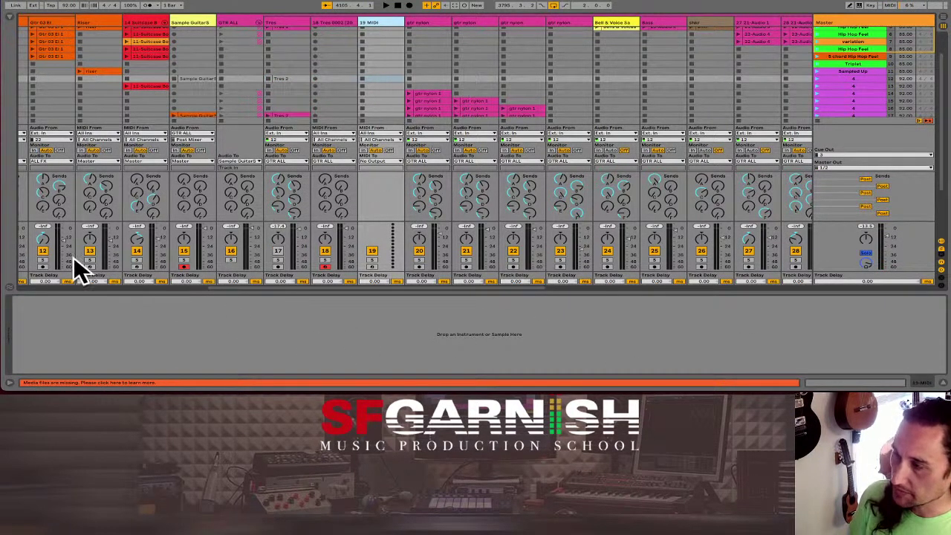
left_click(9, 17)
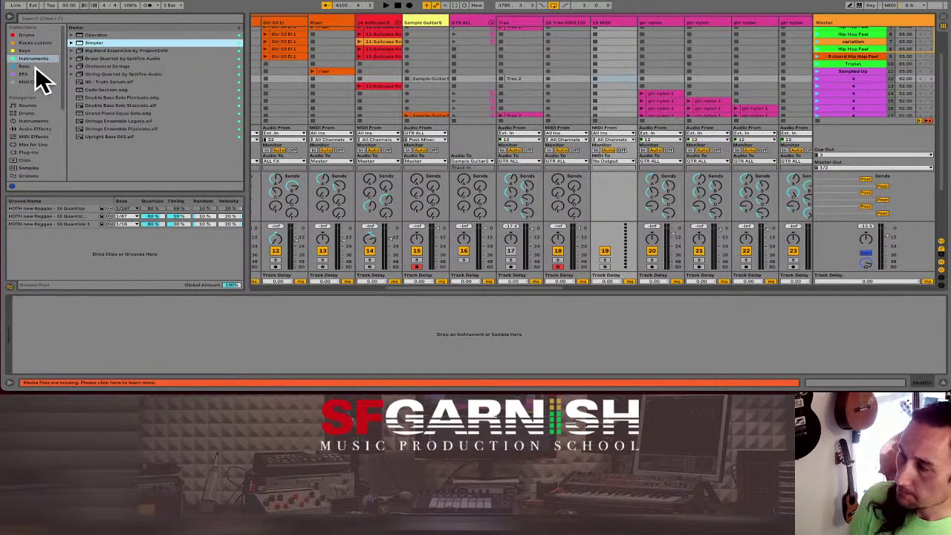
left_click(29, 35)
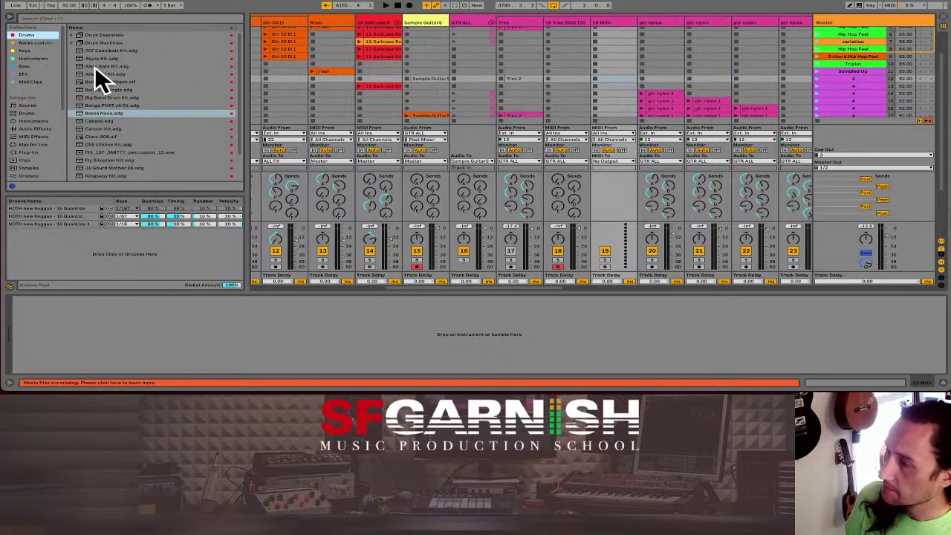
scroll(127, 125, "down", 2)
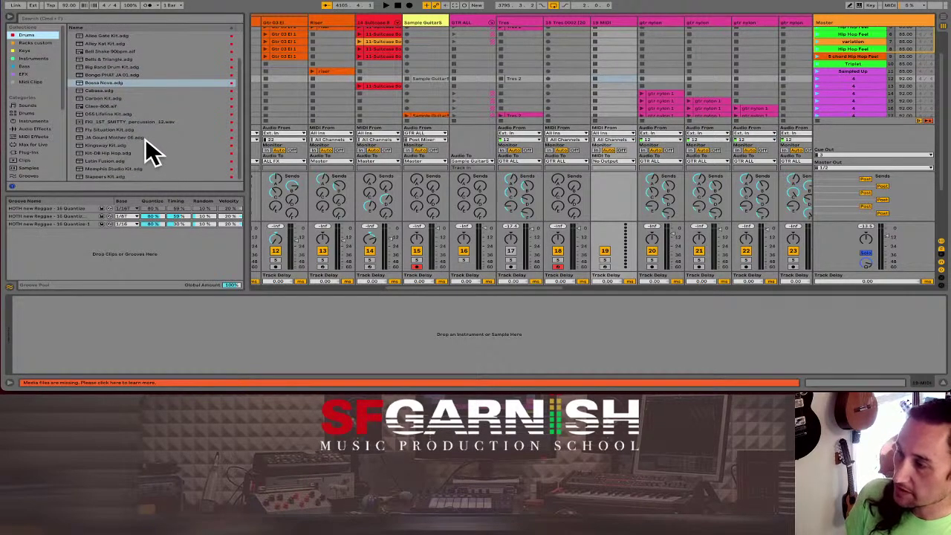
left_click(116, 137)
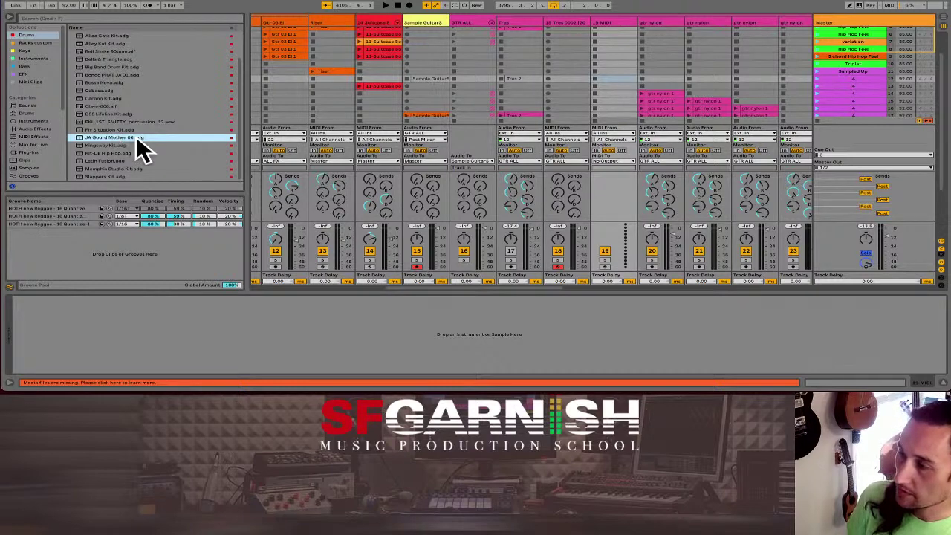
left_click_drag(119, 136, 613, 58)
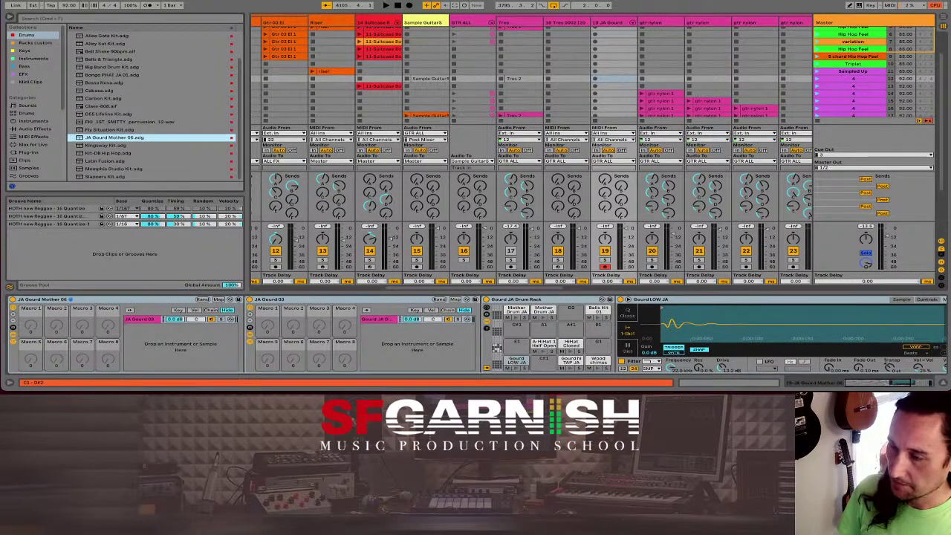
- Look through the drum kits in the Drums collection
left_click(499, 349)
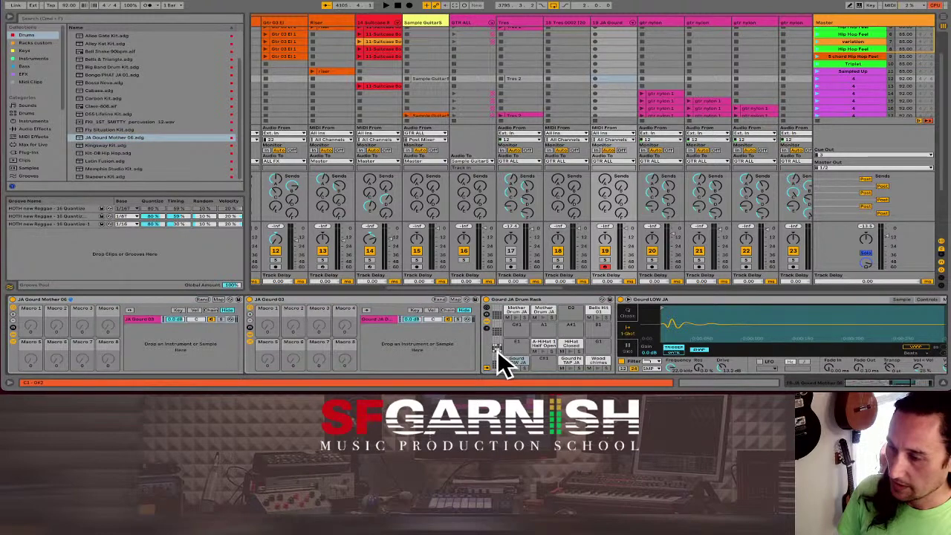
left_click(180, 141)
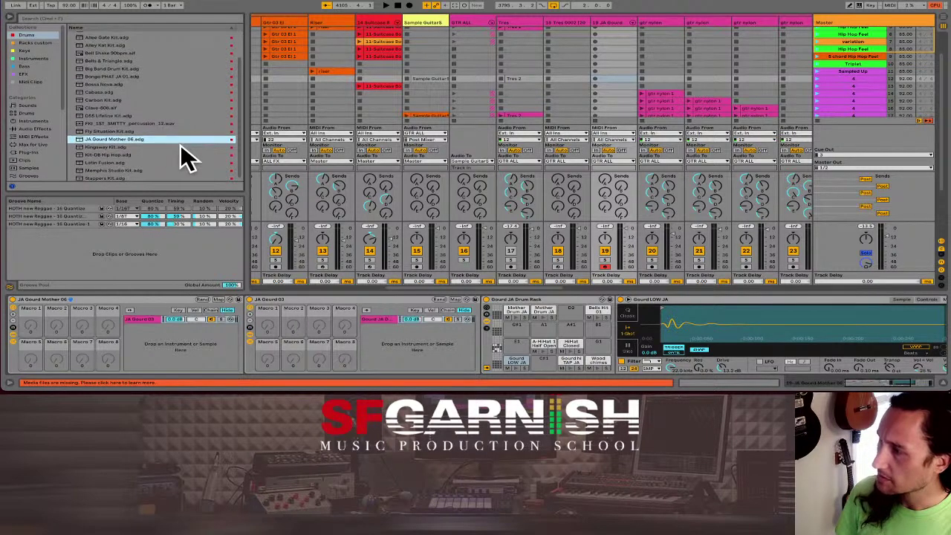
scroll(181, 144, "up", 2)
scroll(179, 143, "up", 2)
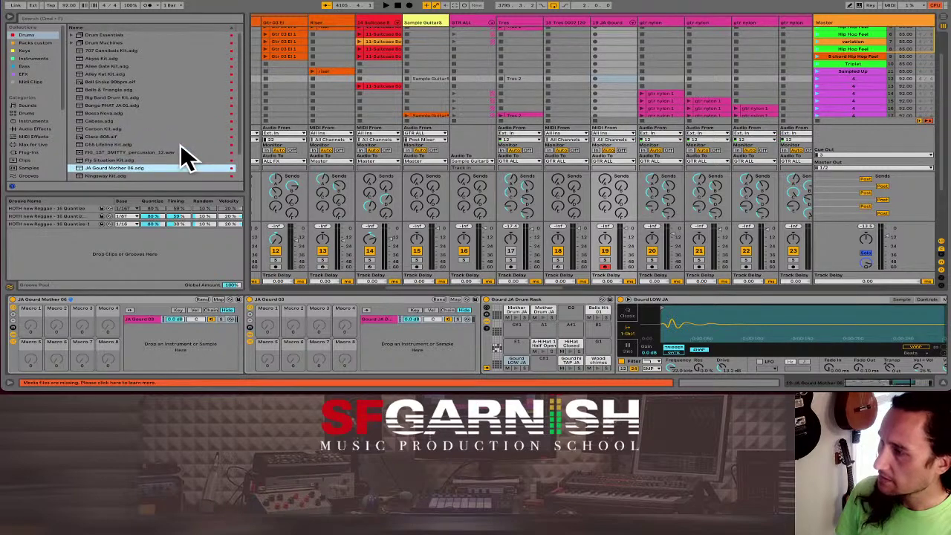
scroll(185, 156, "down", 4)
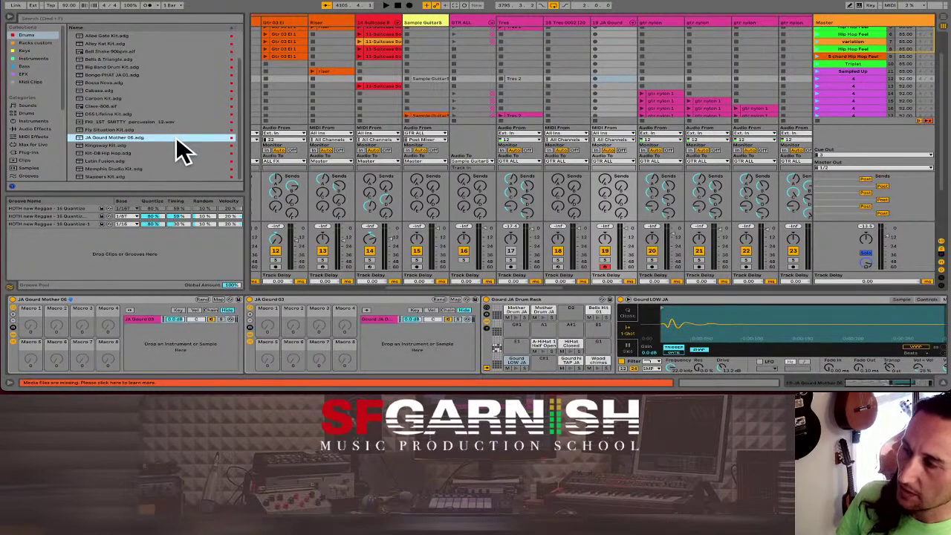
- Show the empty pads around C3 in the Gourd JA Drum Rack and open the producer's own sounds folder in the browser
left_click(504, 353)
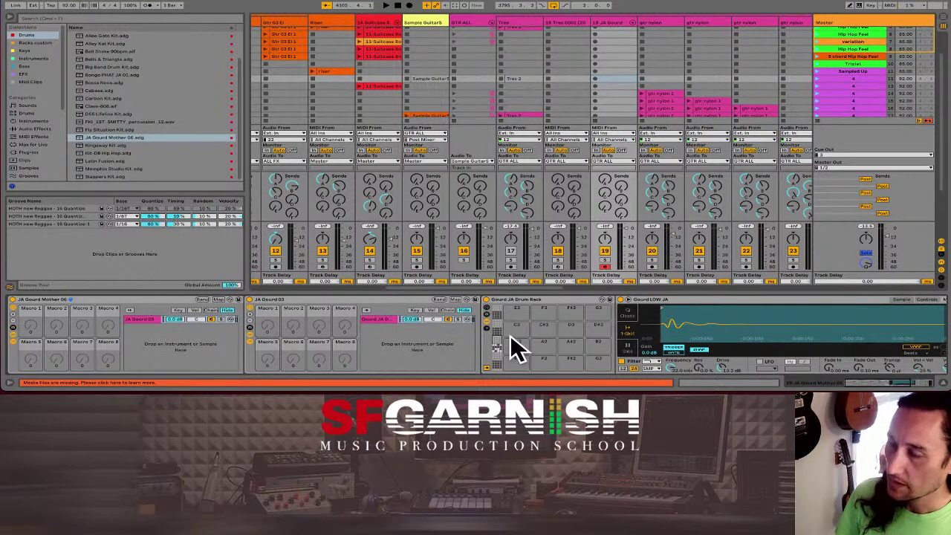
scroll(22, 149, "down", 3)
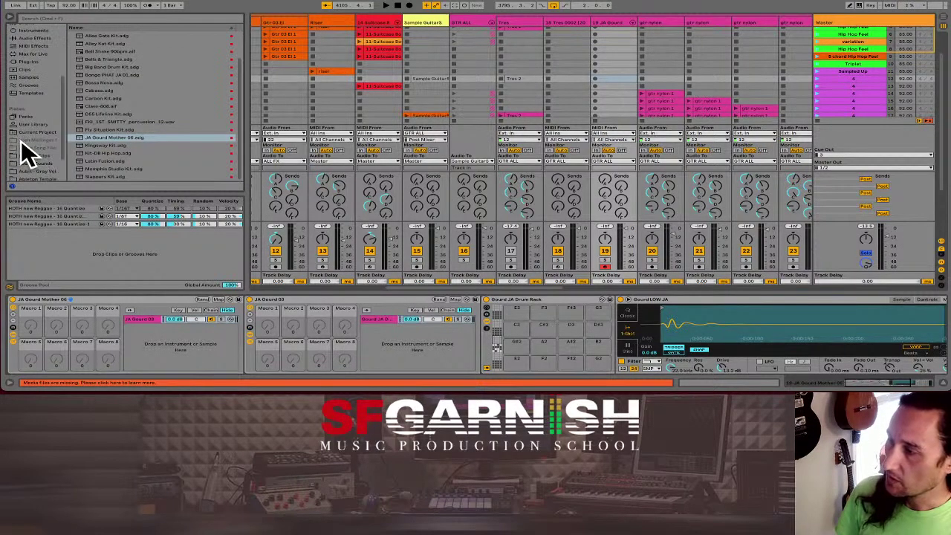
scroll(23, 153, "up", 4)
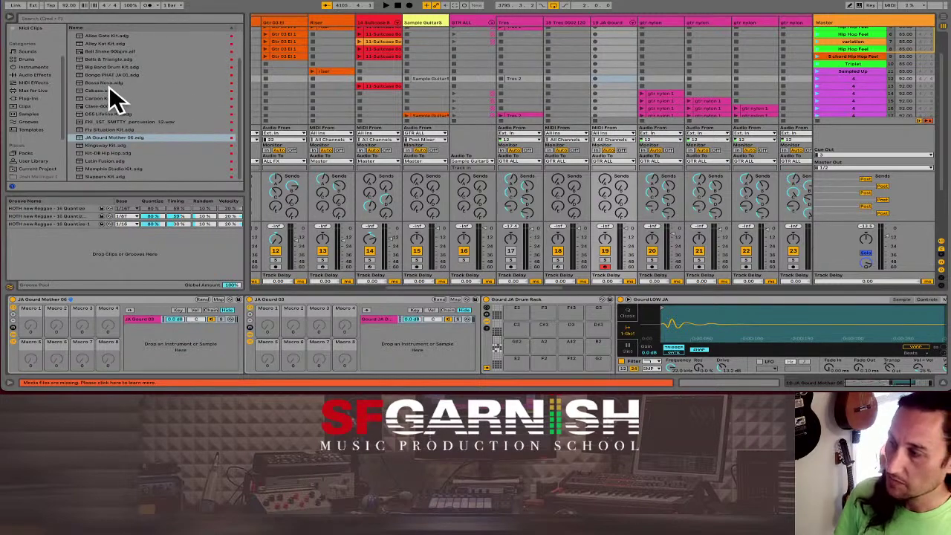
scroll(52, 152, "down", 5)
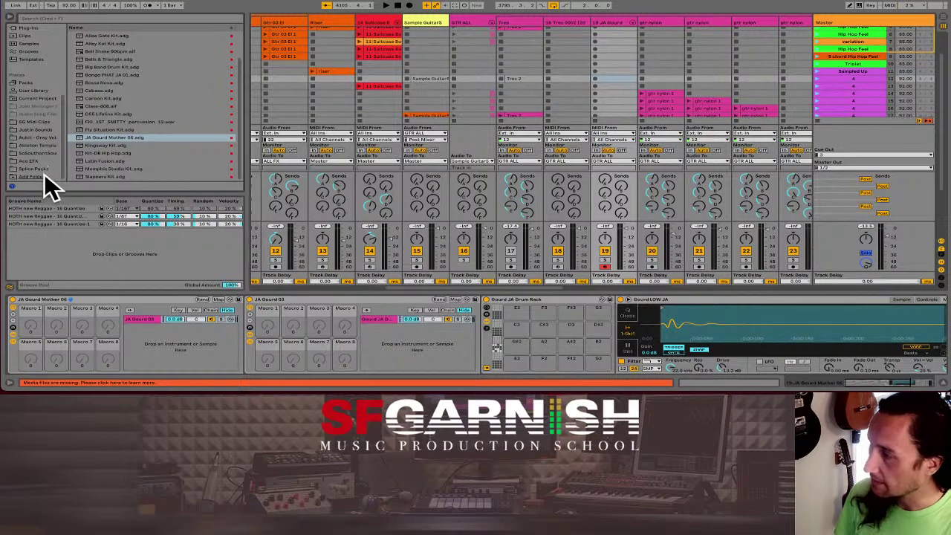
left_click(35, 131)
left_click(34, 128)
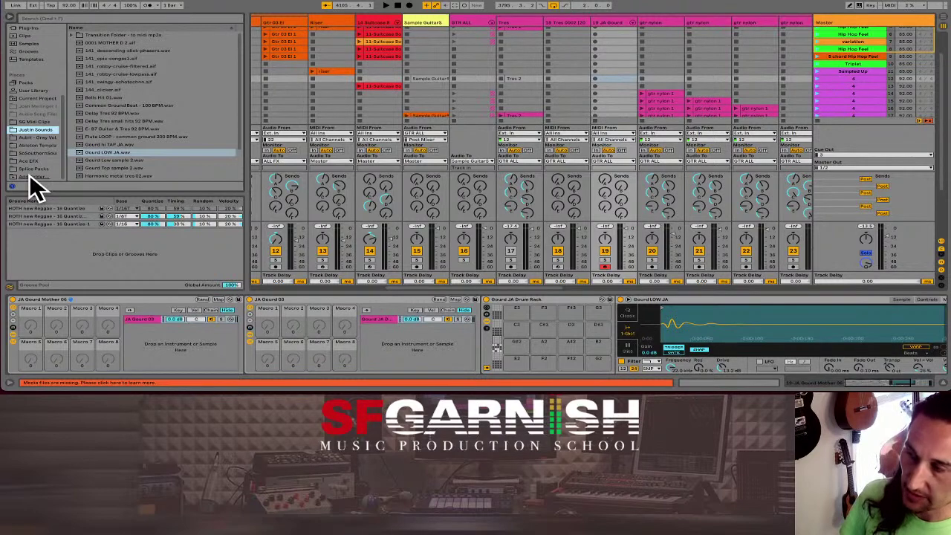
- Place Delay Tres 92 BPM.wav and Delay Tres small hits 92 BPM.wav on the E2 and F2 pads of the Gourd JA Drum Rack
left_click(191, 113)
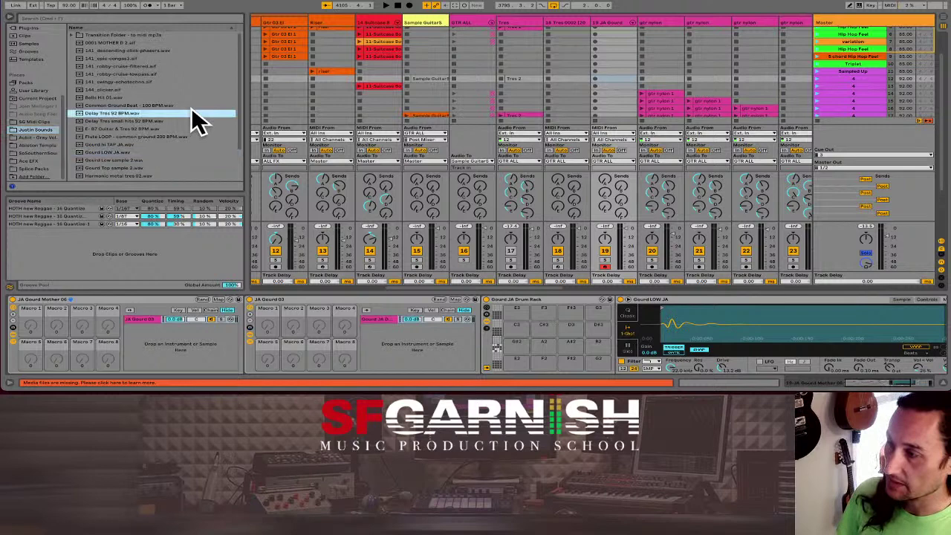
left_click(122, 120)
left_click(121, 114)
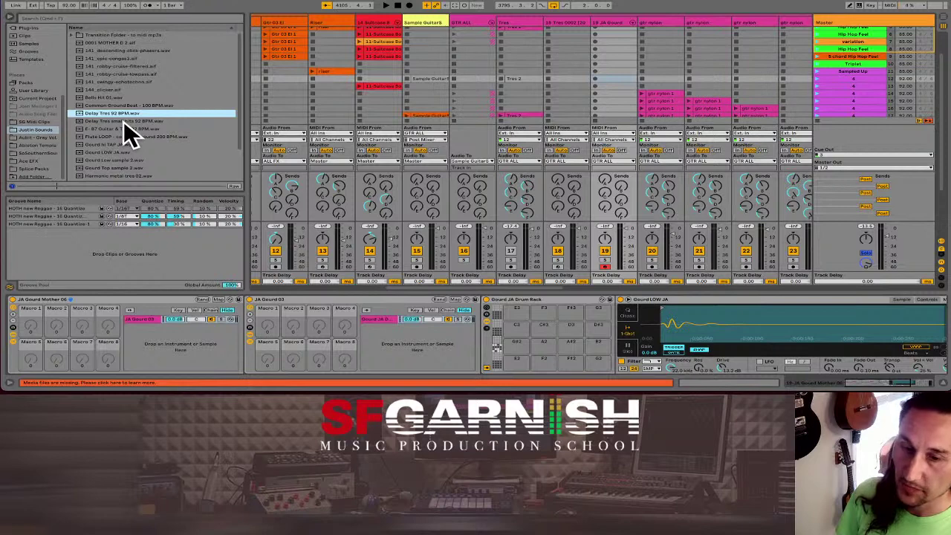
left_click(124, 122)
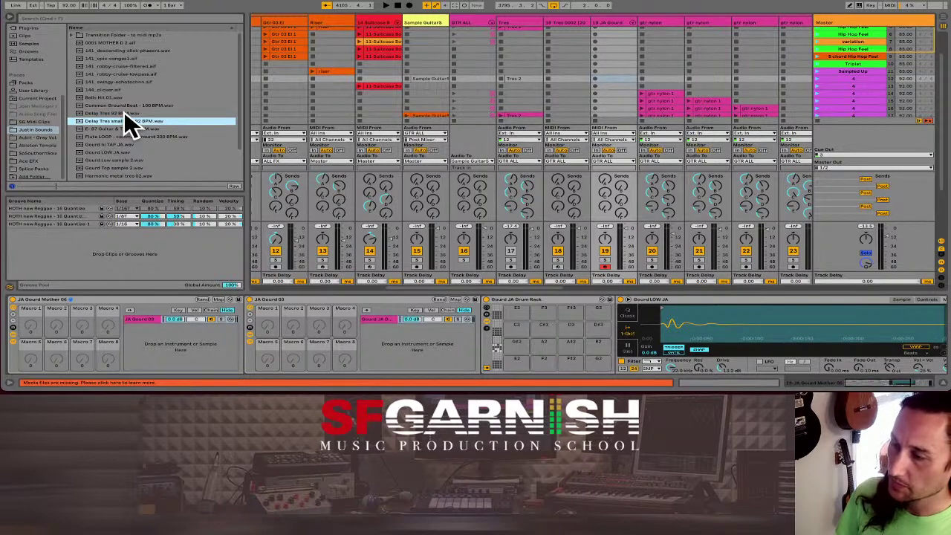
left_click(124, 113, "shift")
left_click_drag(123, 110, 515, 361)
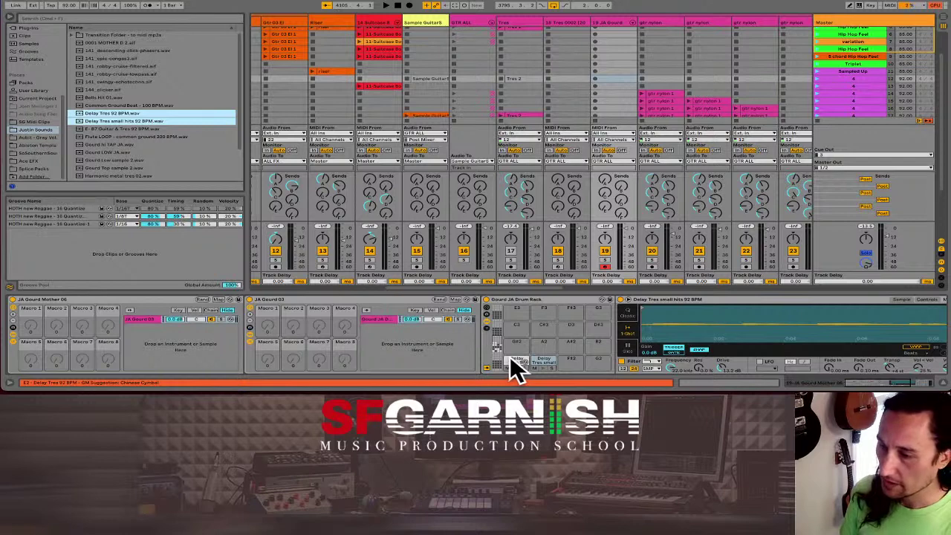
- Inspect the samples on the E2 and F2 pads and audition the small hits
left_click(509, 360)
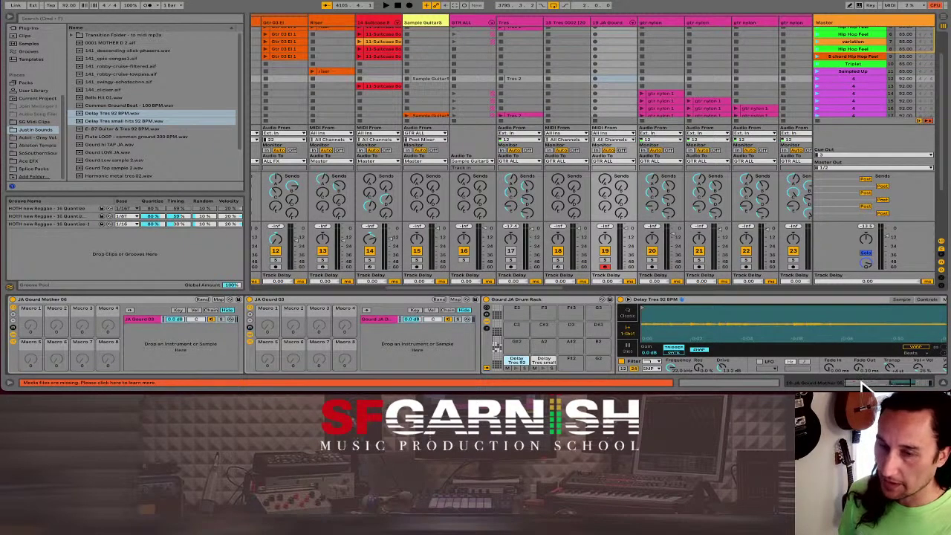
scroll(873, 383, "right", 5)
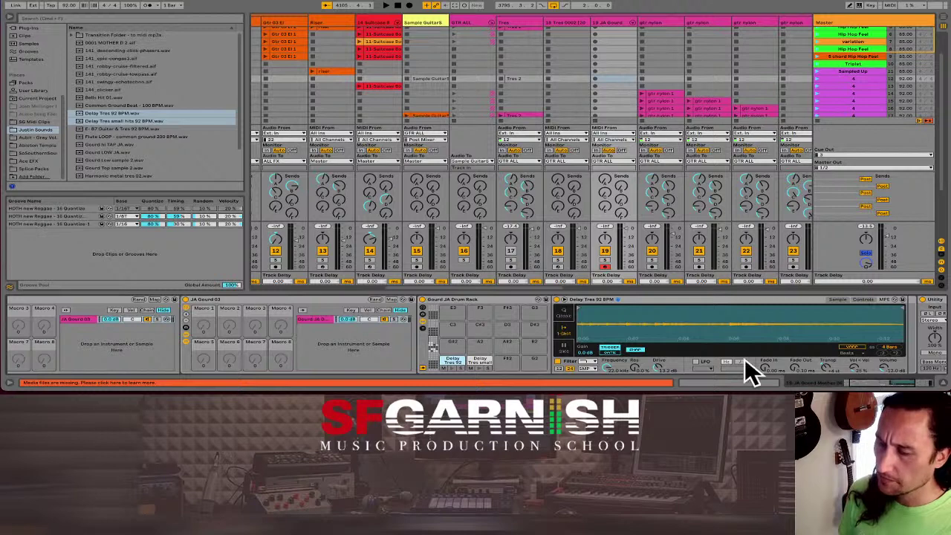
left_click(474, 357)
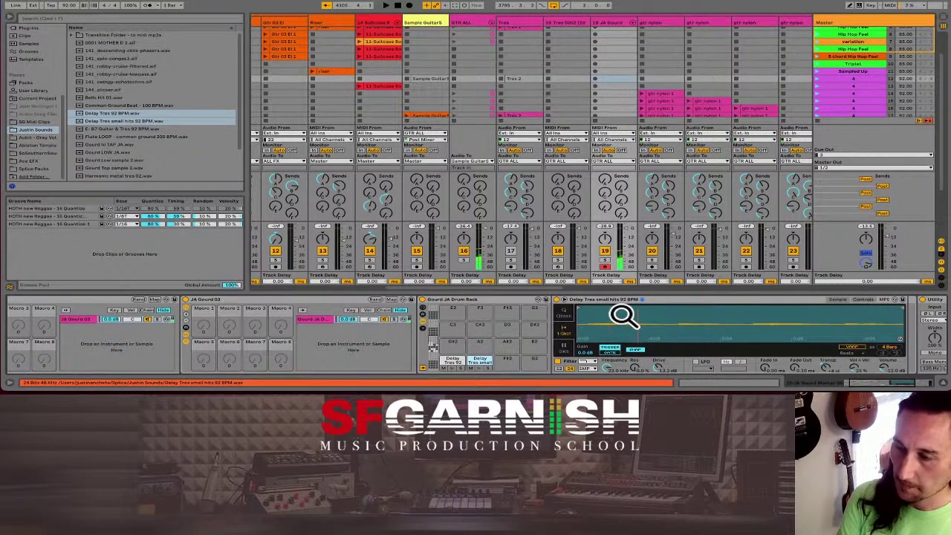
- Route the GTR ALL group's output to Master so the Gourd drum rack track can be heard
left_click(598, 249)
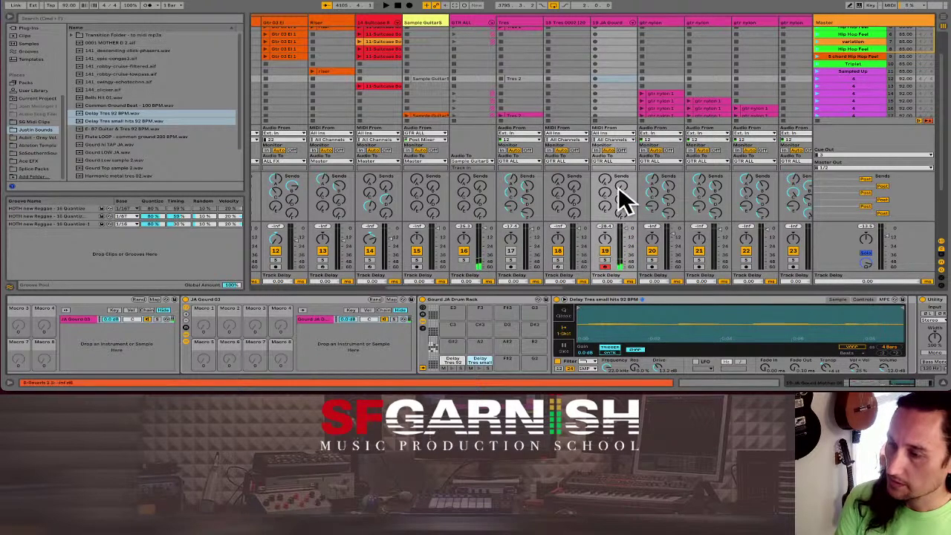
left_click(481, 159)
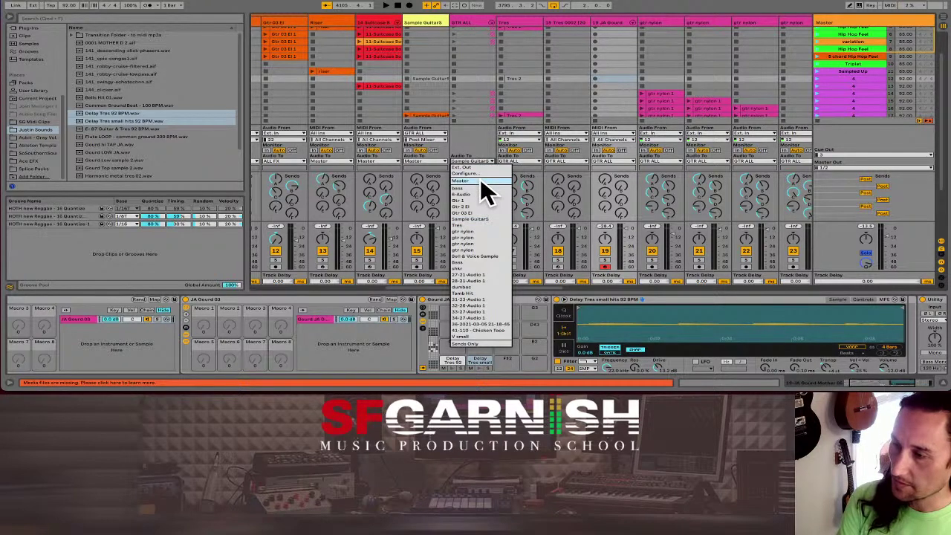
left_click(480, 181)
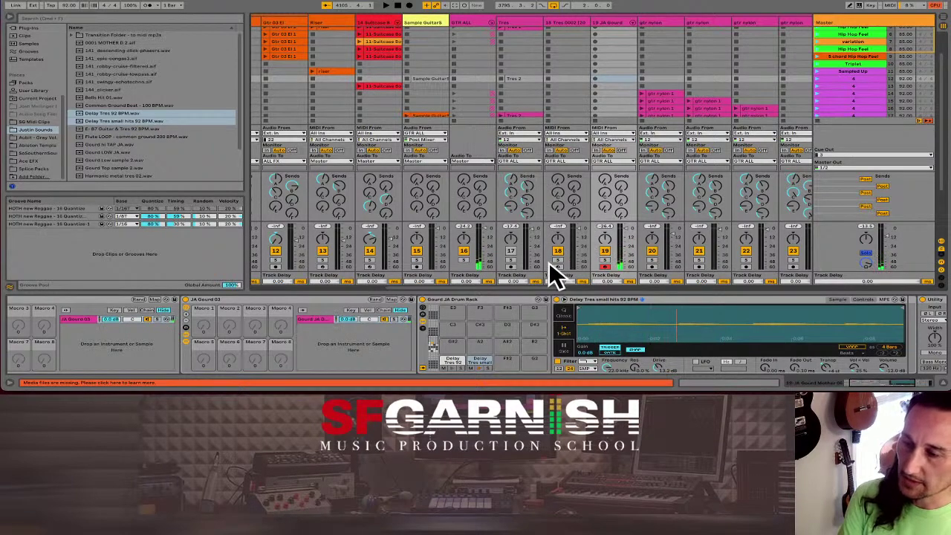
left_click_drag(537, 285, 366, 284)
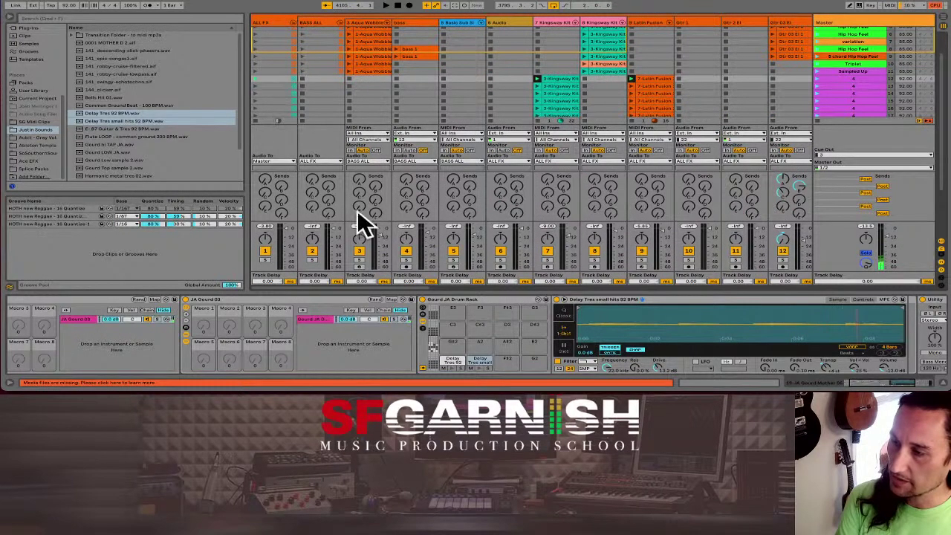
left_click_drag(404, 284, 558, 285)
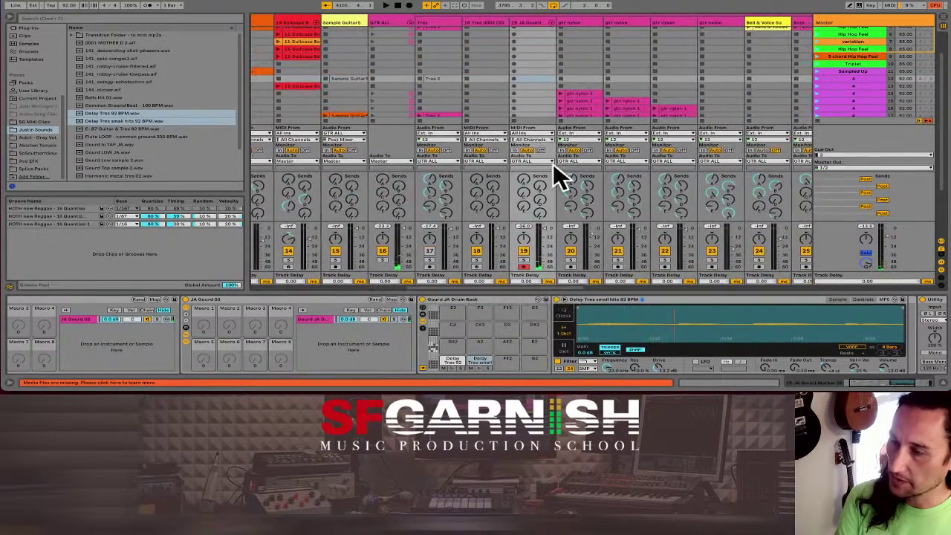
left_click(407, 160)
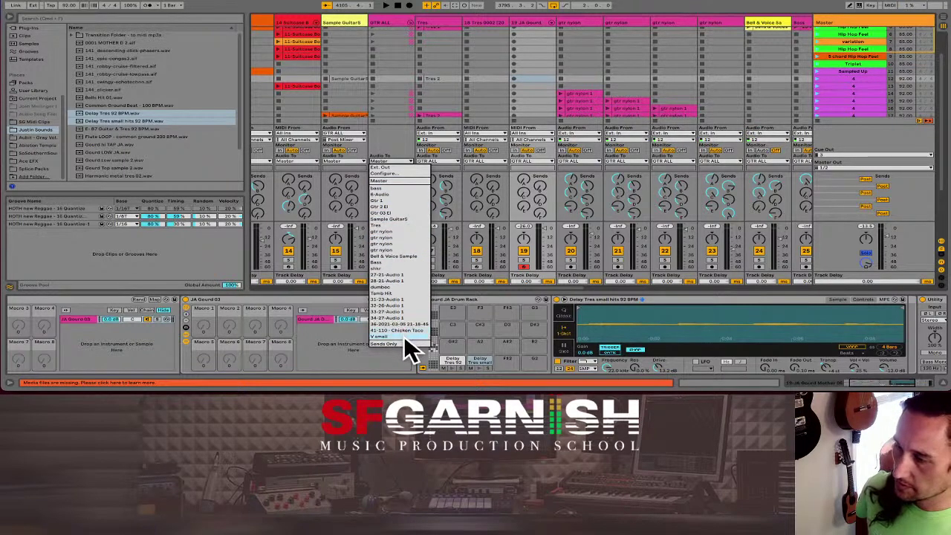
left_click(399, 136)
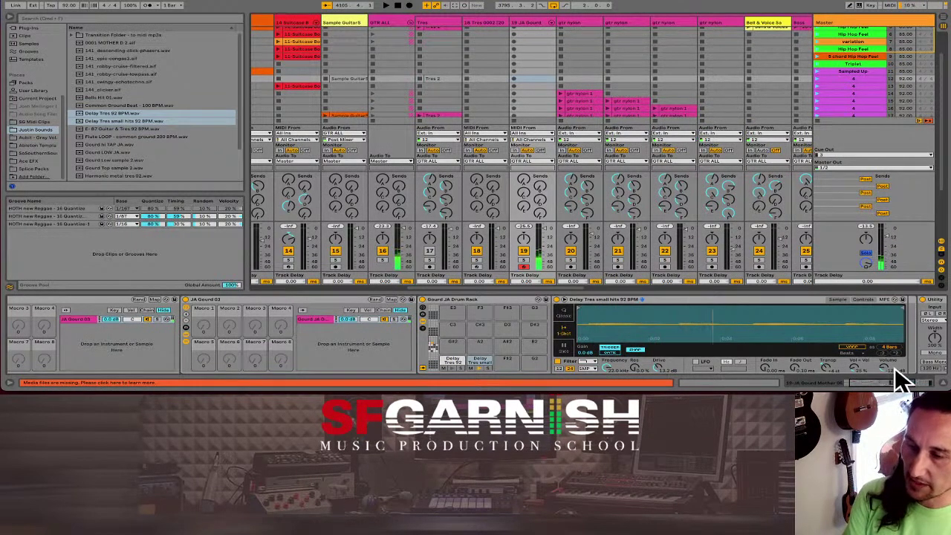
- Raise the volume of the F2 pad's small hits sample and trim it to the first hit, 1 bar long
left_click_drag(888, 366, 888, 370)
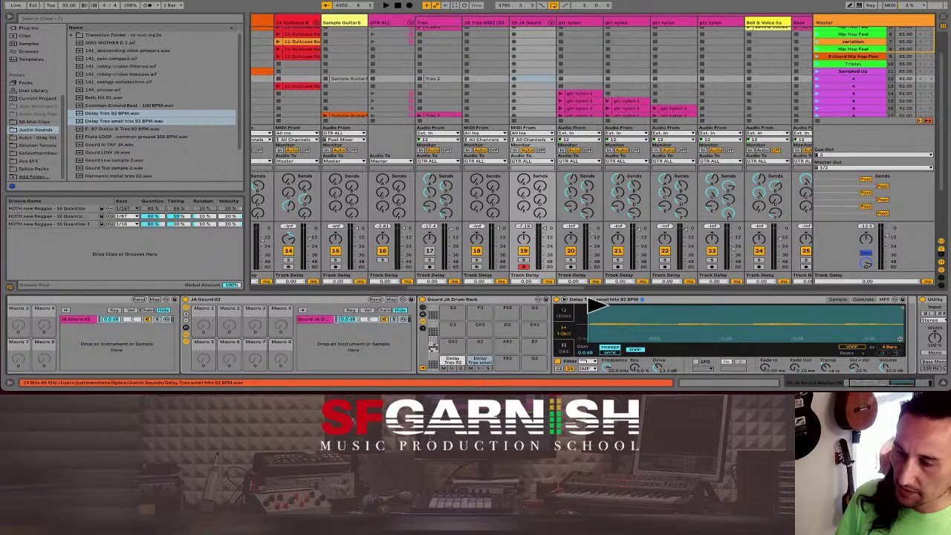
left_click_drag(896, 308, 666, 311)
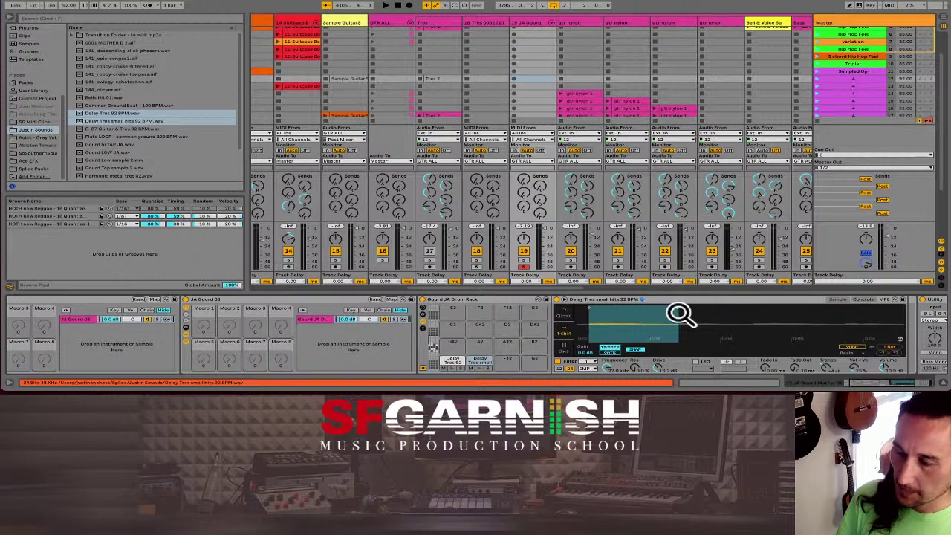
left_click(510, 360)
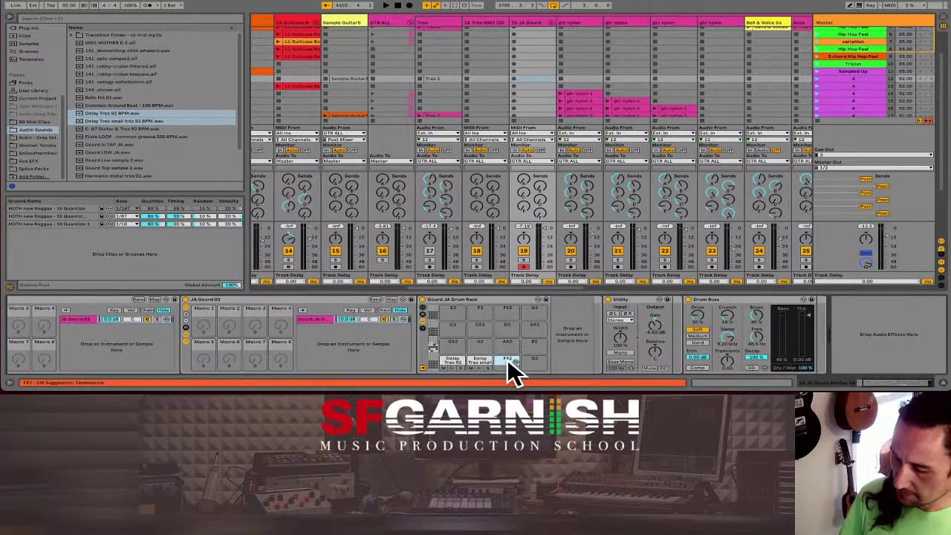
left_click(480, 361)
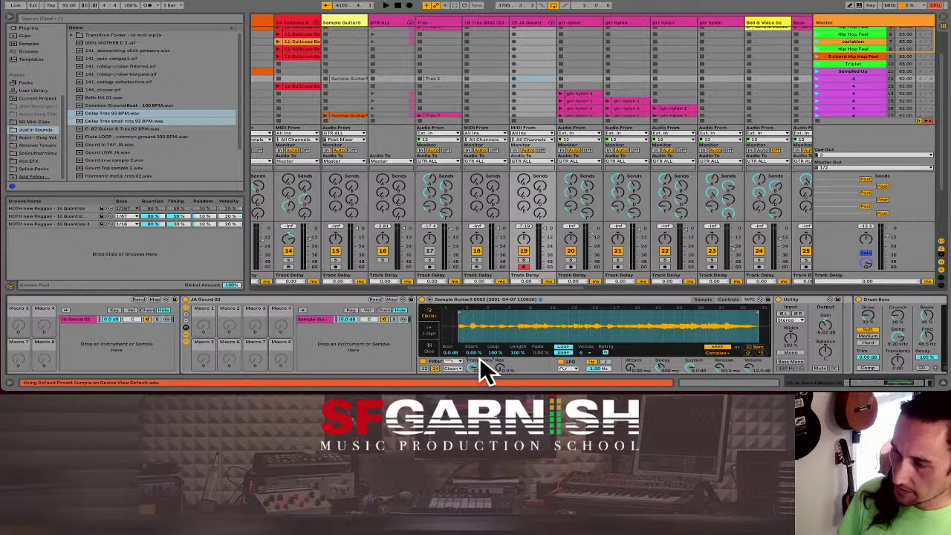
left_click(480, 361)
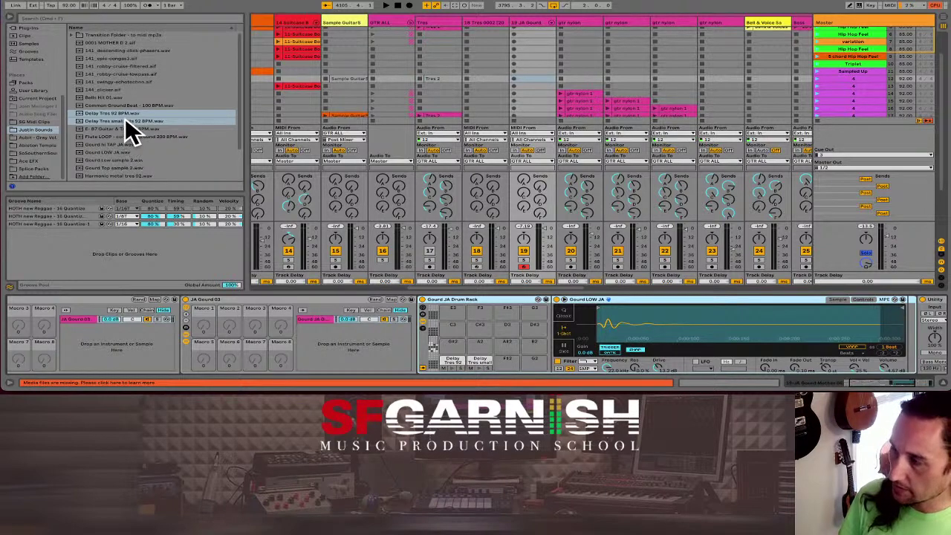
- Preview the two delayed Tres files and load Delay Tres small hits 92 BPM.wav onto the F#2 pad
left_click(148, 121)
key("Up")
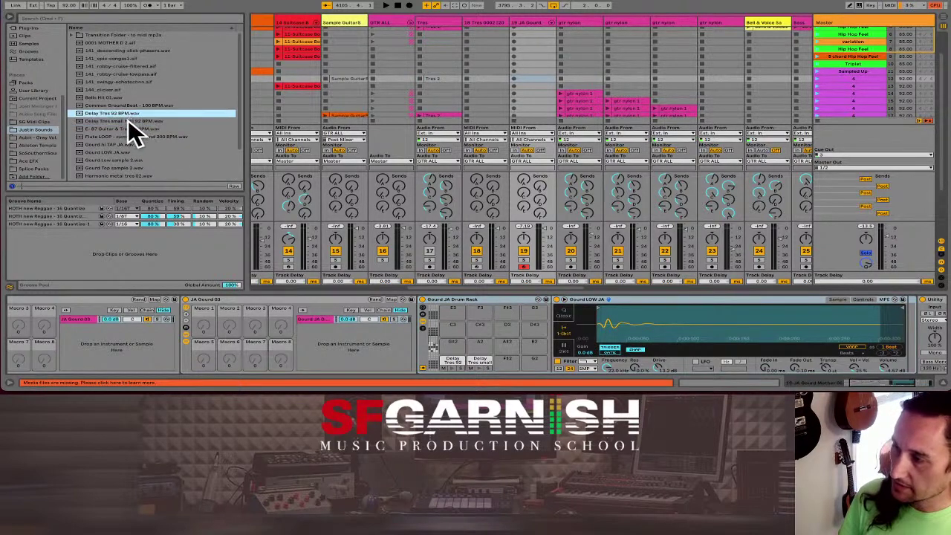
key("Down")
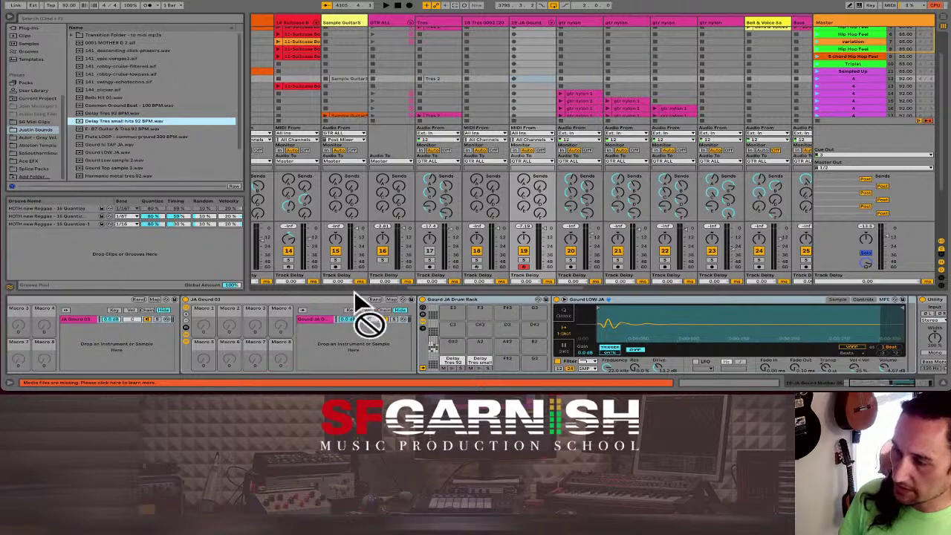
key("Return")
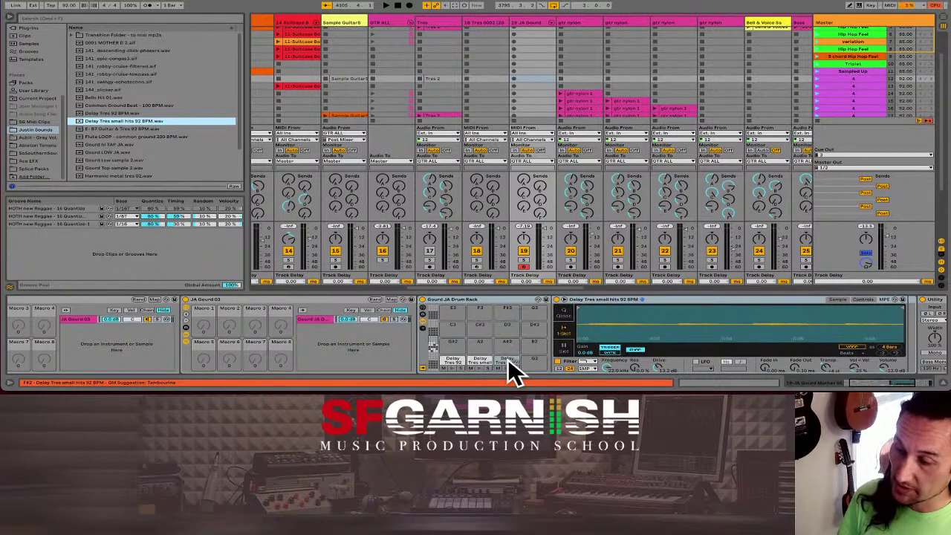
- Trim the F#2 pad's sample to the 1-bar section that directly follows the slice on the F2 pad
left_click(510, 362)
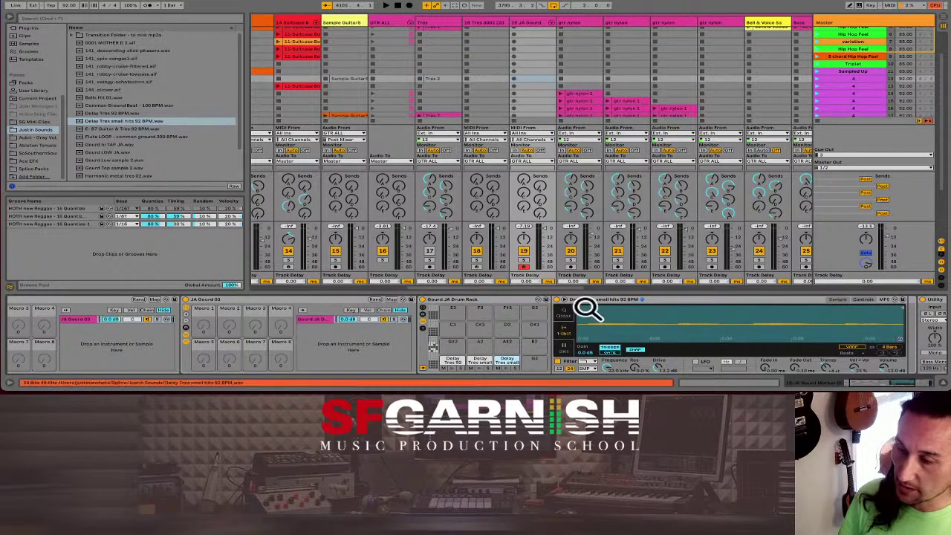
left_click_drag(578, 308, 678, 307)
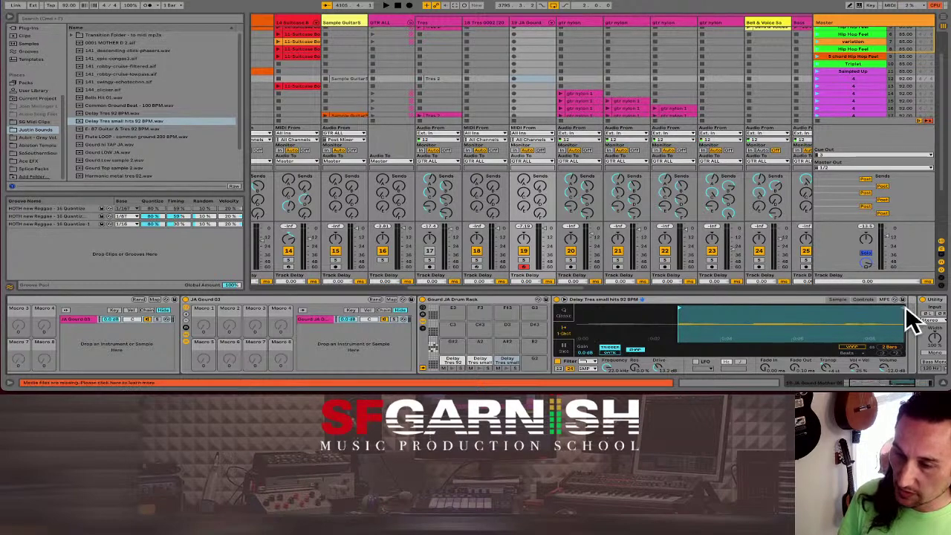
mouse_move(894, 310)
left_mouse_down()
mouse_move(732, 310)
mouse_move(753, 310)
left_mouse_up()
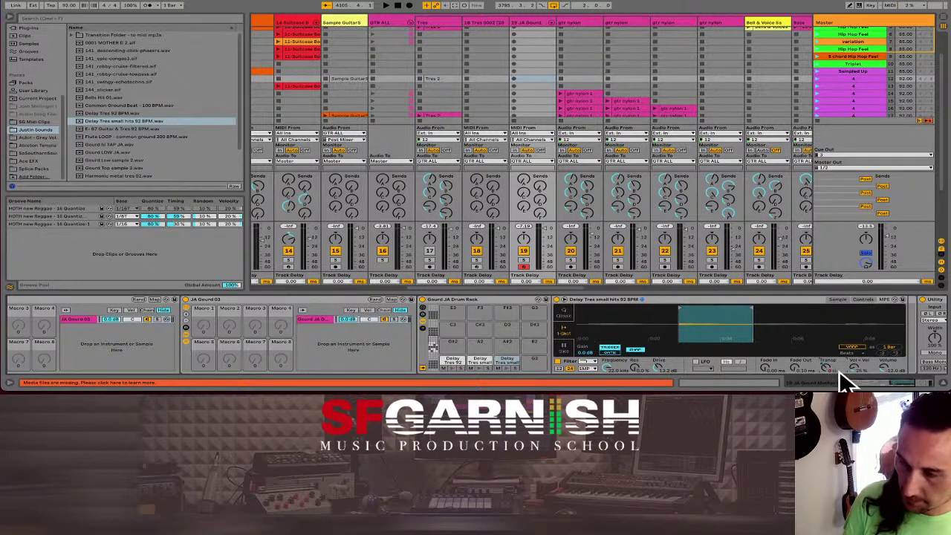
- Balance the Tres pads, setting the E2 sample's volume to 0.00 dB and the F#2 sample's volume to 6.00 dB
left_click(477, 360)
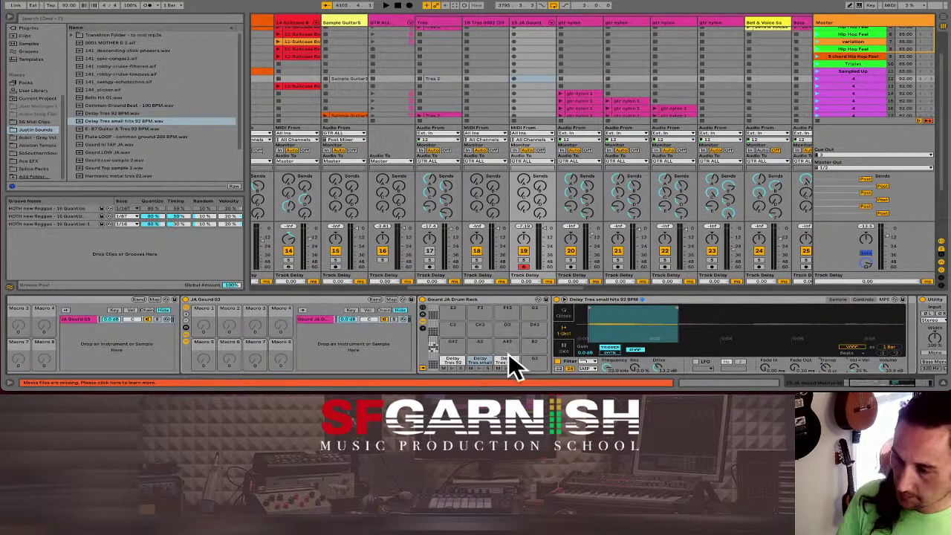
left_click(449, 362)
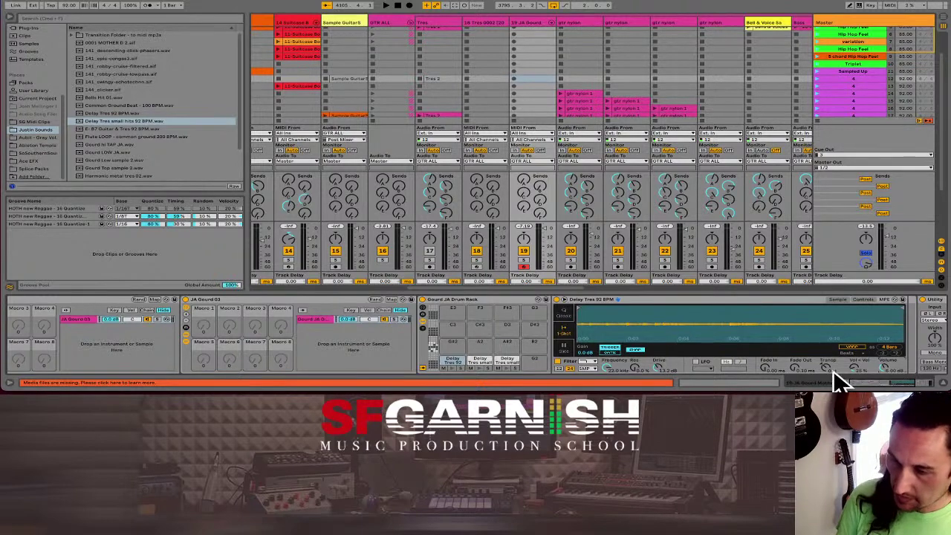
left_click(477, 358)
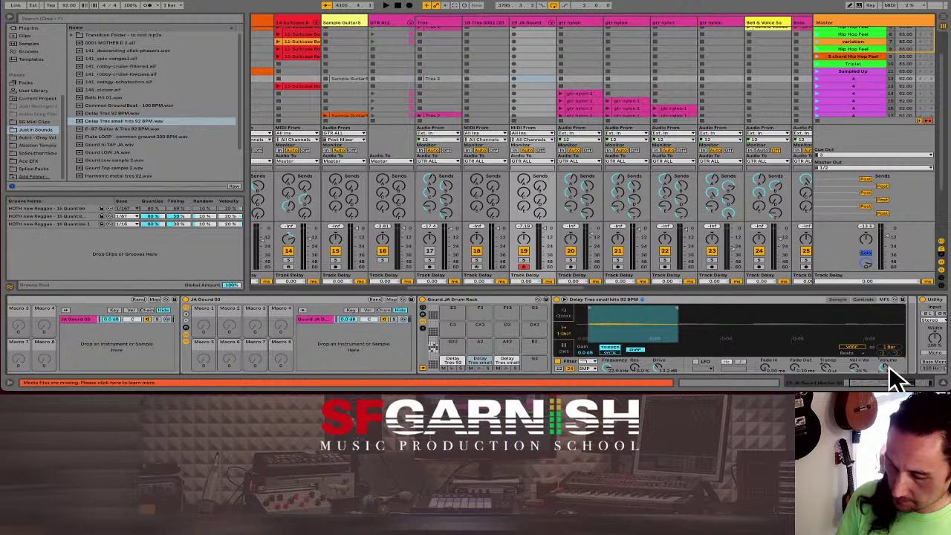
left_click(505, 358)
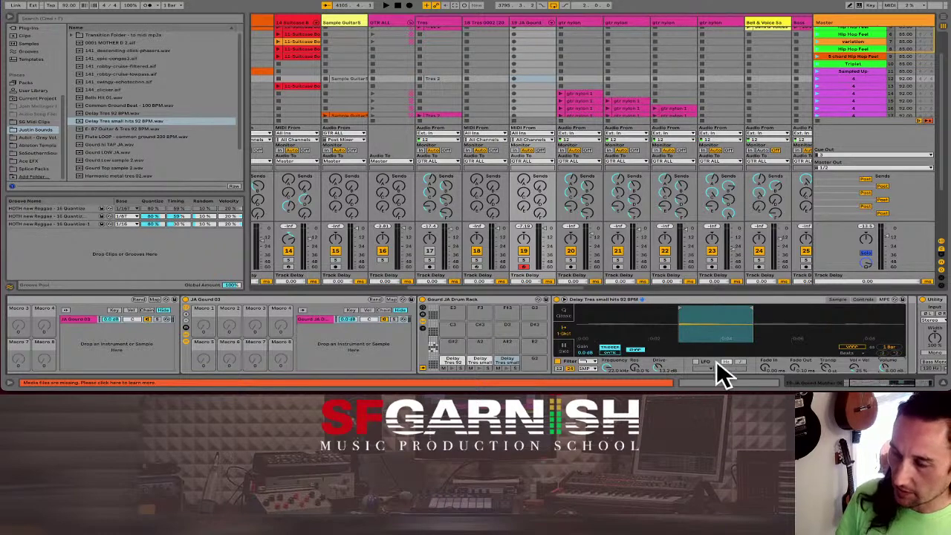
- Load another copy of Delay Tres small hits 92 BPM.wav onto the G2 pad
left_click(108, 121)
left_click_drag(107, 116, 531, 363)
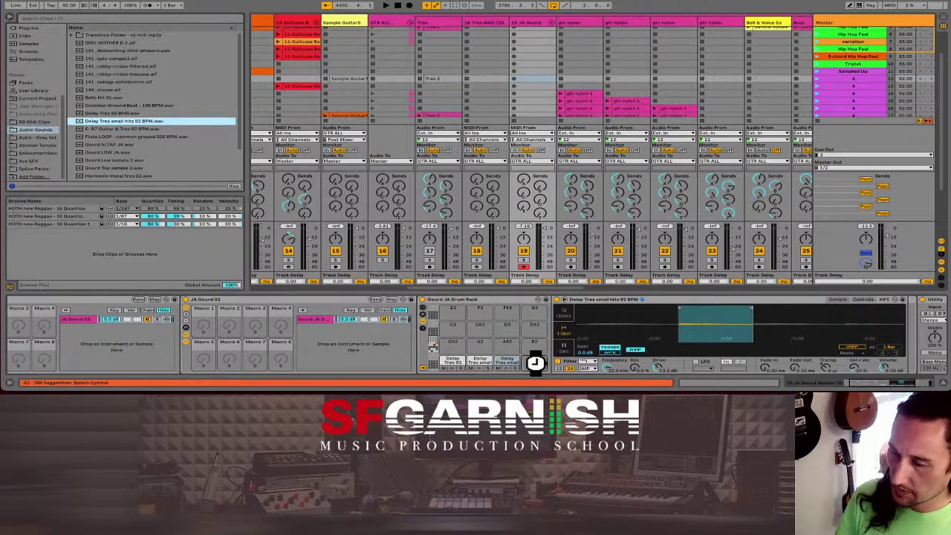
left_click_drag(538, 360, 538, 360)
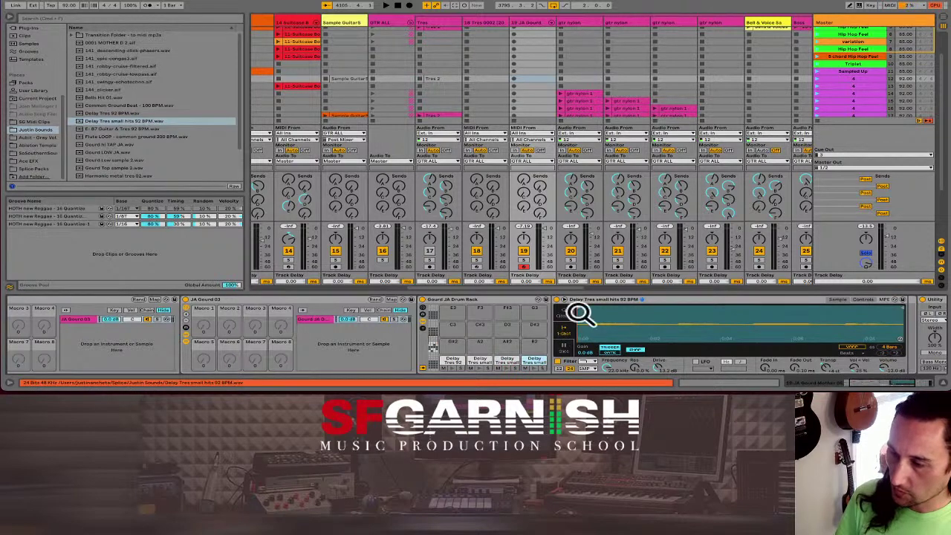
- Trim the G2 pad's sample to the 1-bar section following the F#2 slice and set its volume to 6.00 dB
left_click_drag(572, 305, 758, 309)
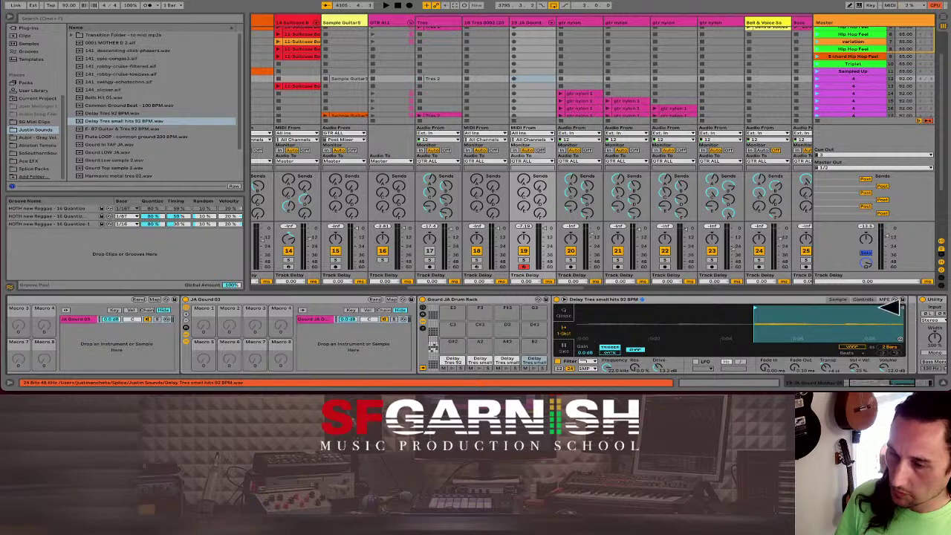
left_click_drag(890, 311, 833, 310)
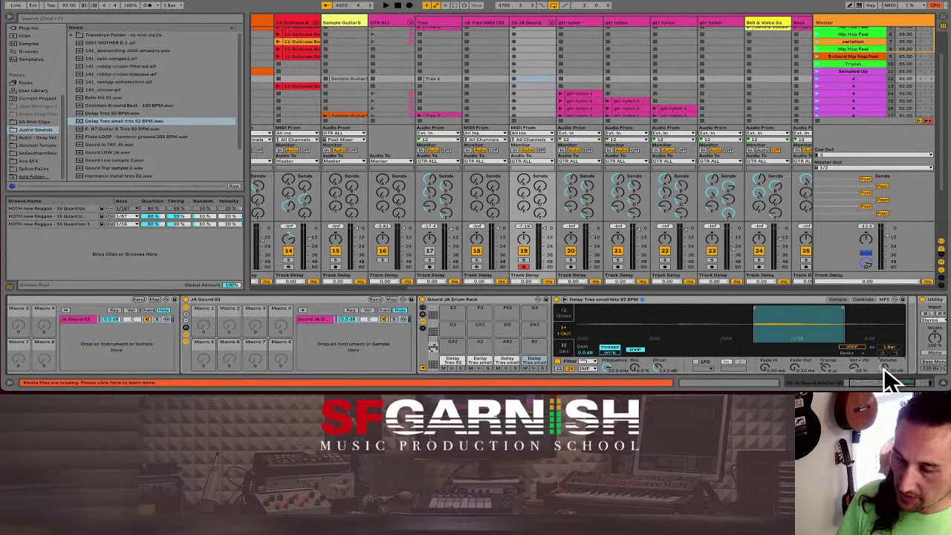
left_click(534, 358)
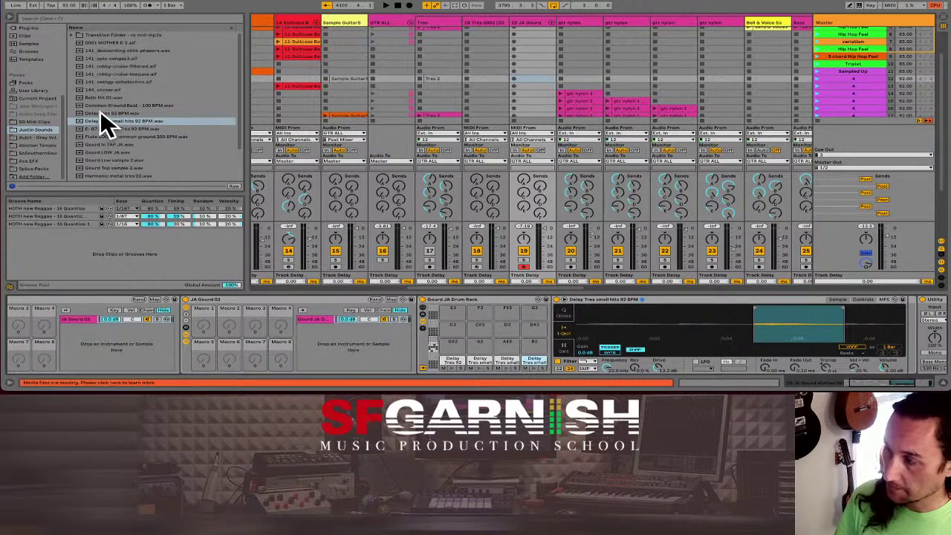
- Load another copy of Delay Tres small hits 92 BPM.wav onto the B2 pad and move the F2 slice to the A#2 pad
left_click_drag(99, 119, 532, 343)
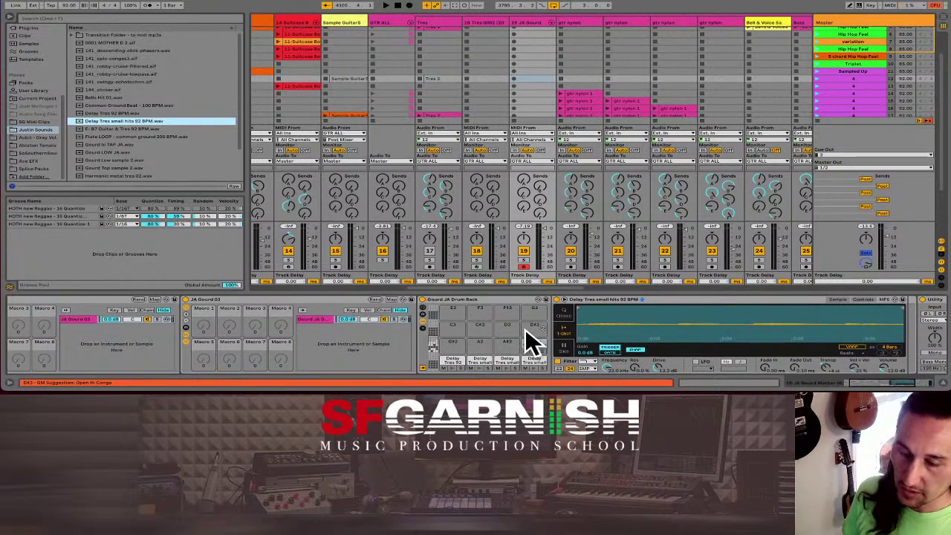
left_click_drag(461, 350, 508, 346)
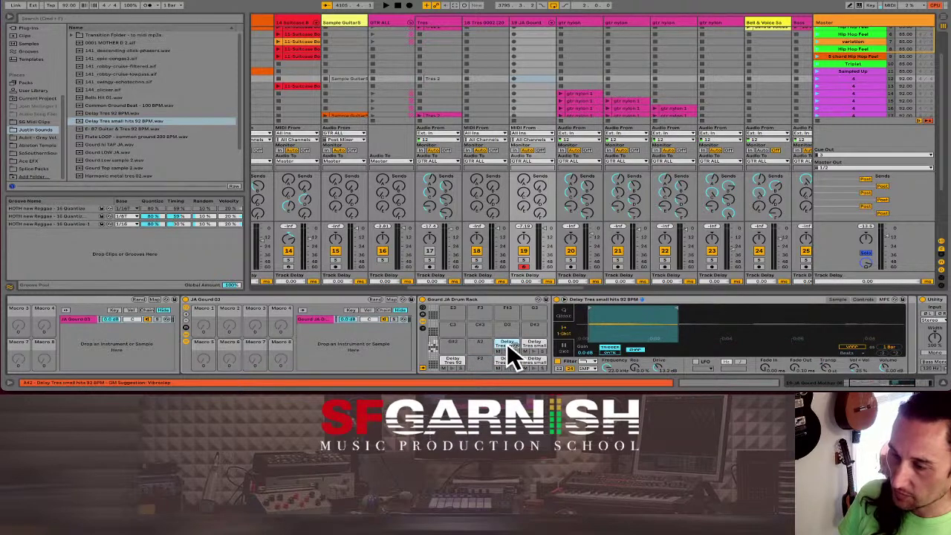
- Trim the start of the B2 pad's sample to just past the end of the G2 slice
left_click(534, 339)
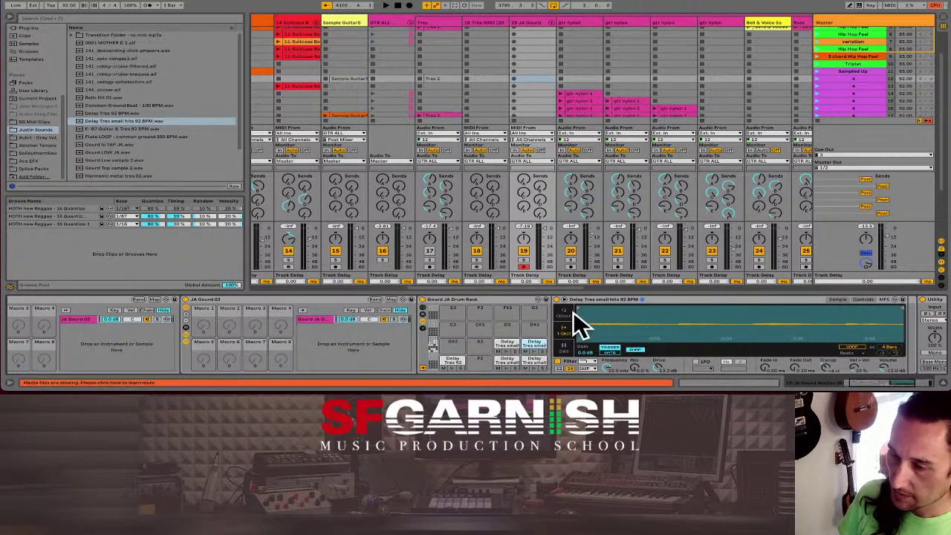
left_click_drag(576, 306, 853, 312)
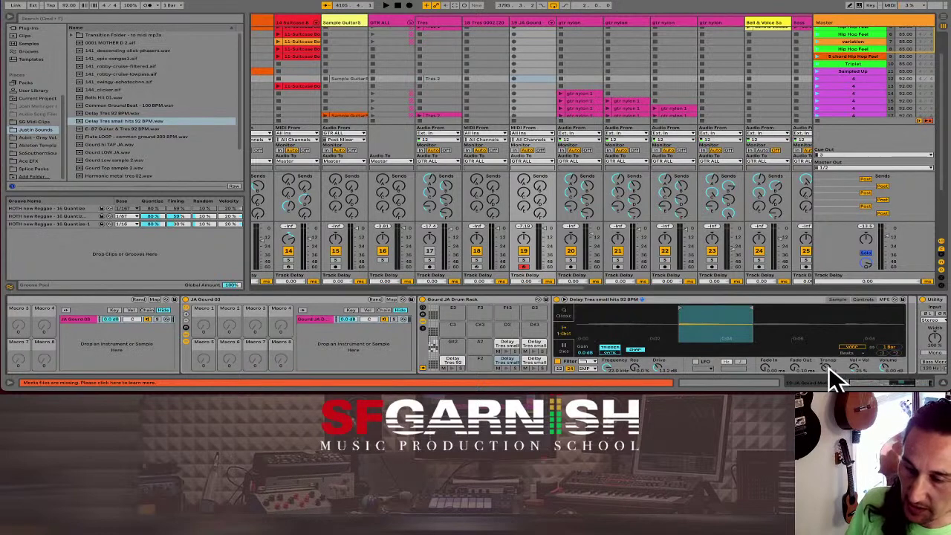
- Check the slices on the A#2 and F#2 pads and the full Delay Tres sample on the E2 pad
left_click(507, 346)
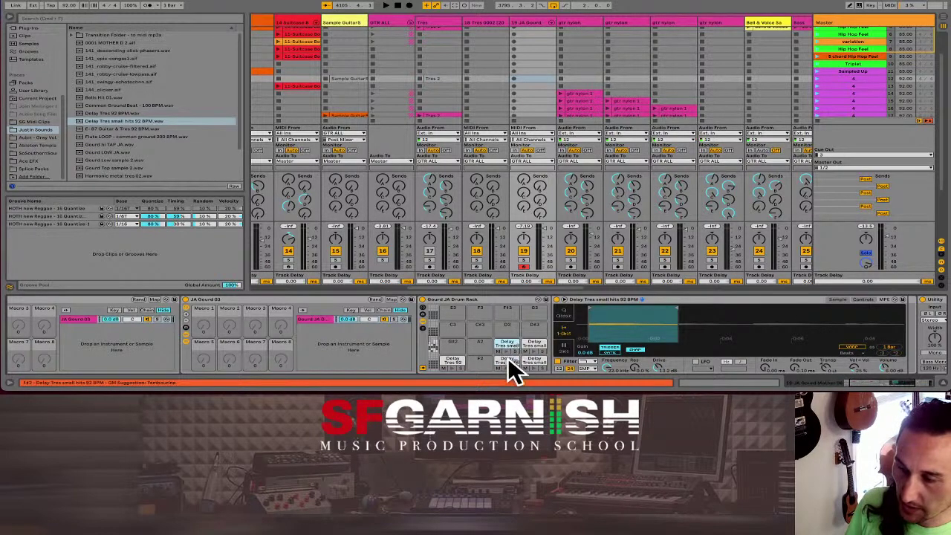
left_click(507, 360)
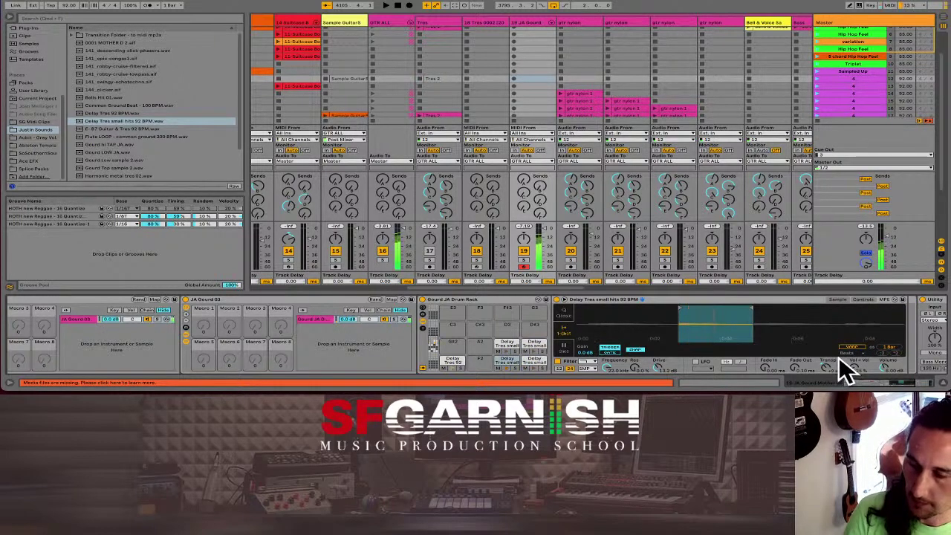
key("ctrl+z")
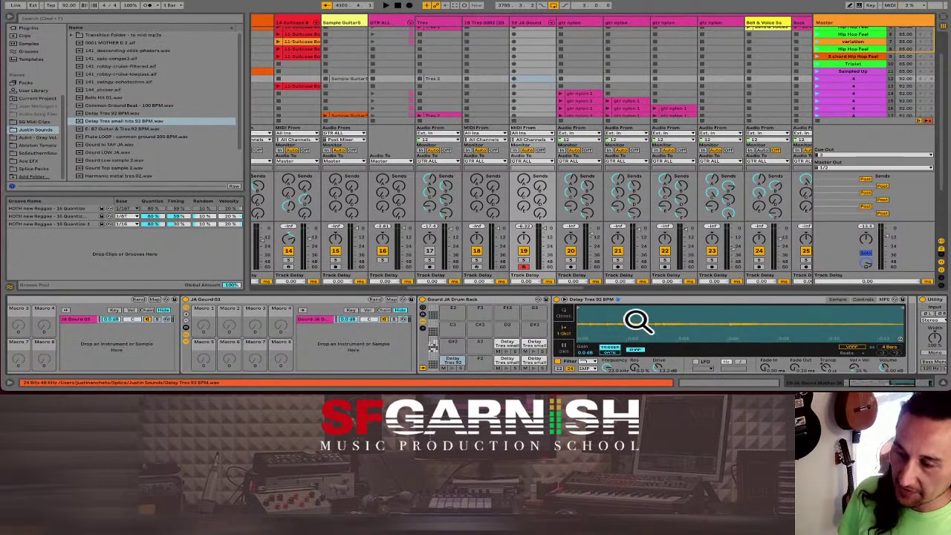
left_click(455, 364)
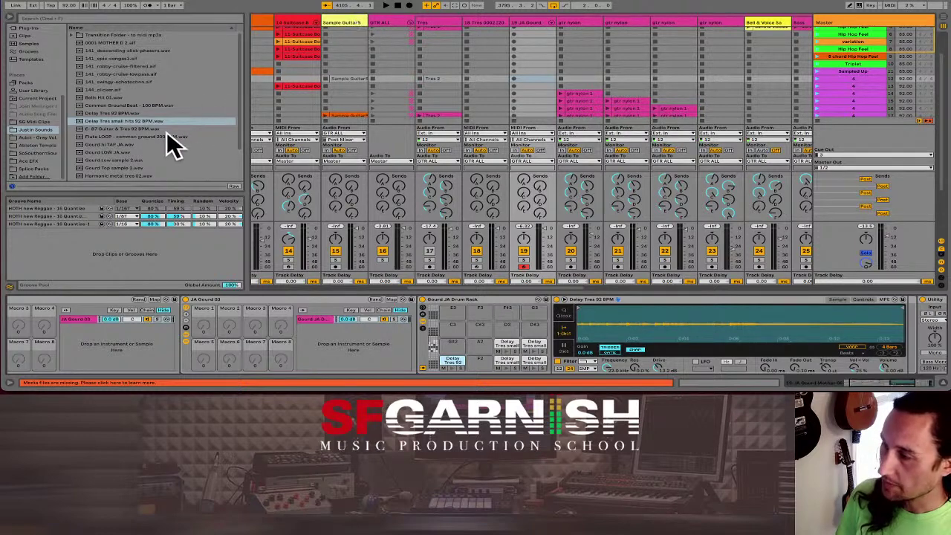
- Place Delay Tres 92 BPM.wav in the empty slot below the existing clip on track 15 and launch it
left_click(122, 111)
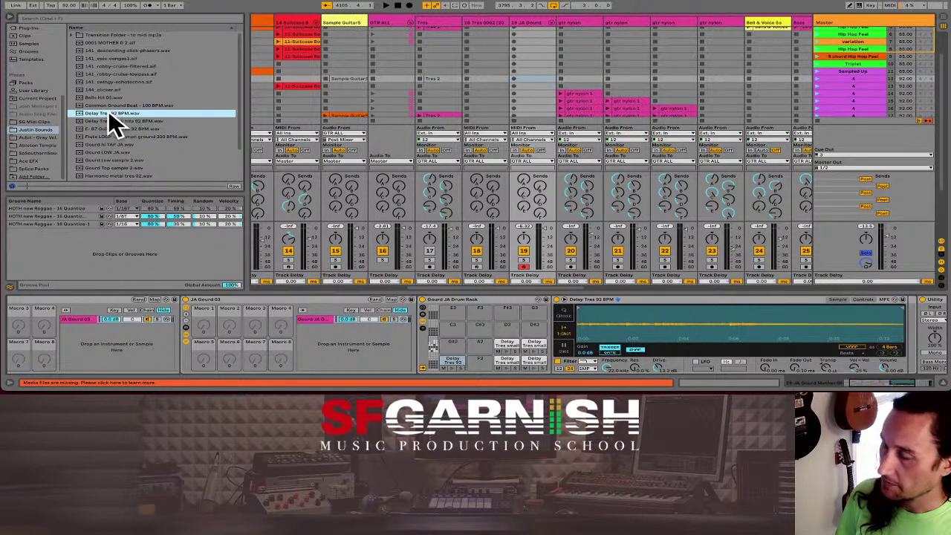
left_click_drag(109, 115, 345, 94)
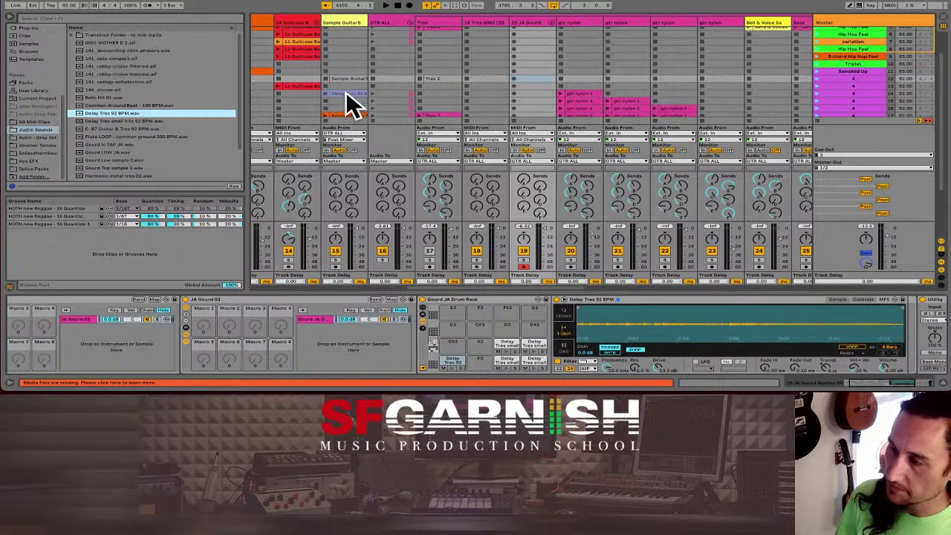
left_click(325, 94)
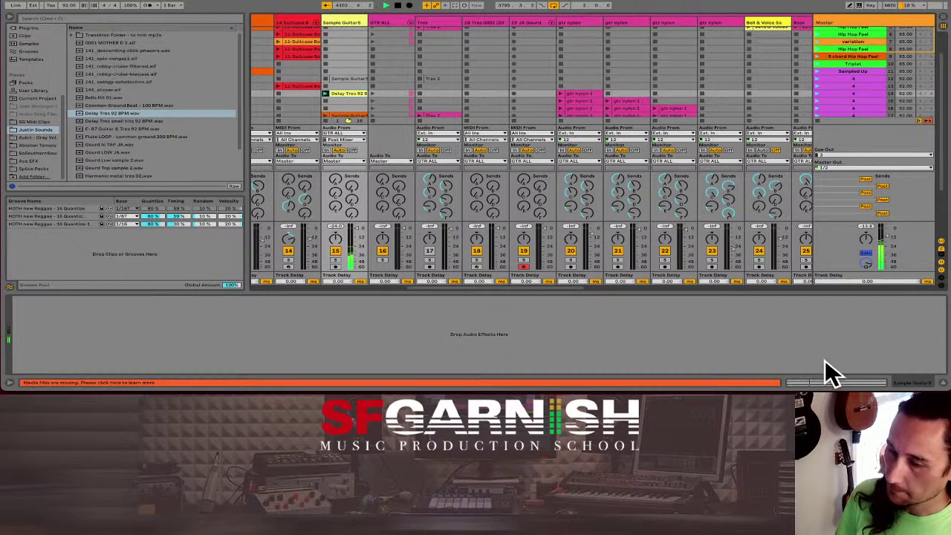
- Examine the playing Delay Tres 92 BPM clip's waveform, warp settings and envelopes
left_click(823, 383)
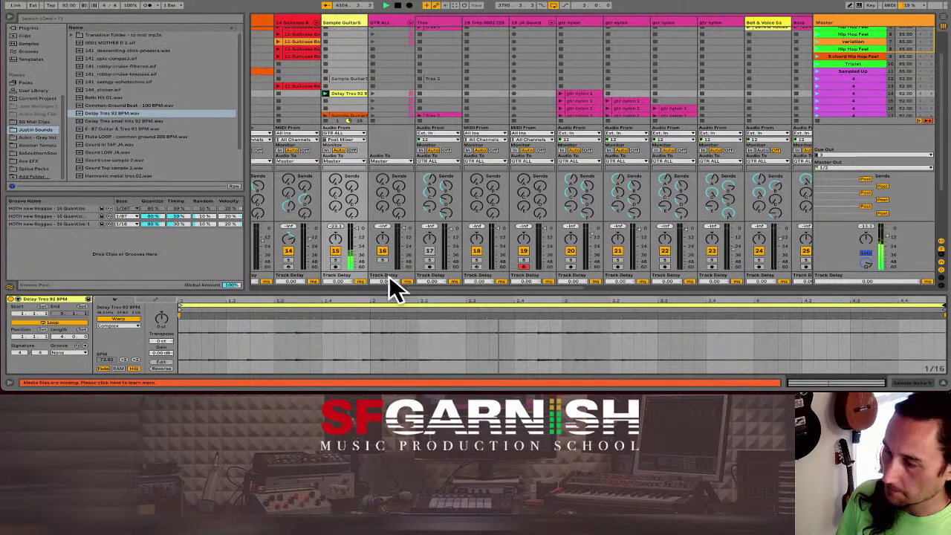
left_click(147, 299)
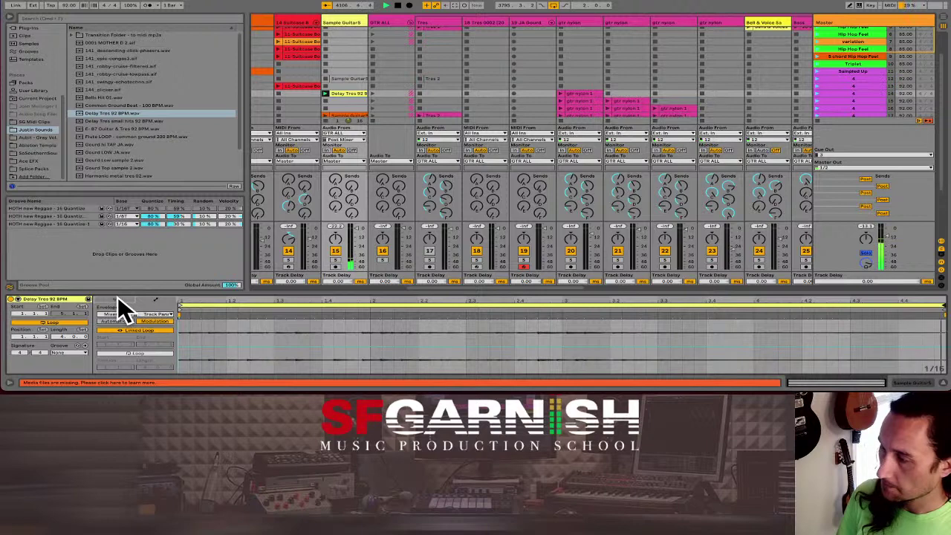
left_click(113, 321)
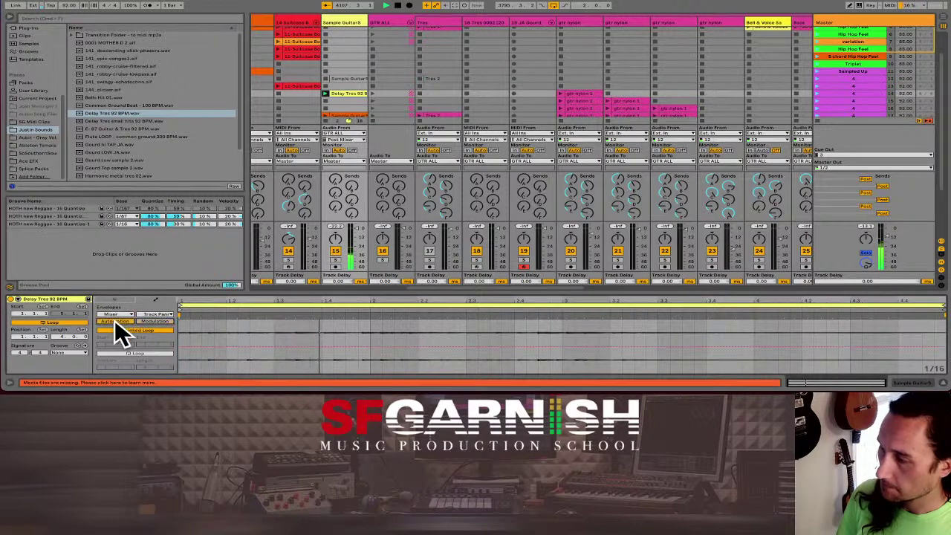
left_click(117, 303)
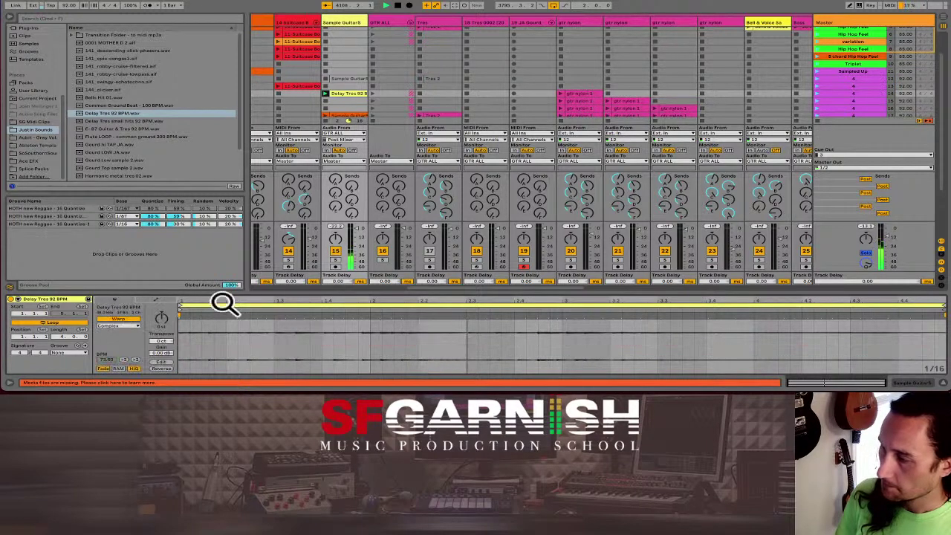
left_click(898, 383)
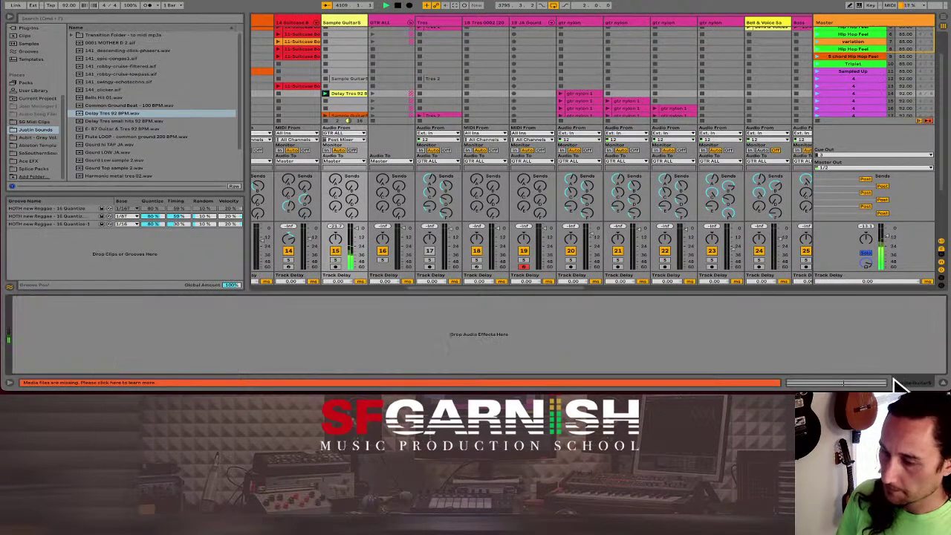
key("shift+Tab")
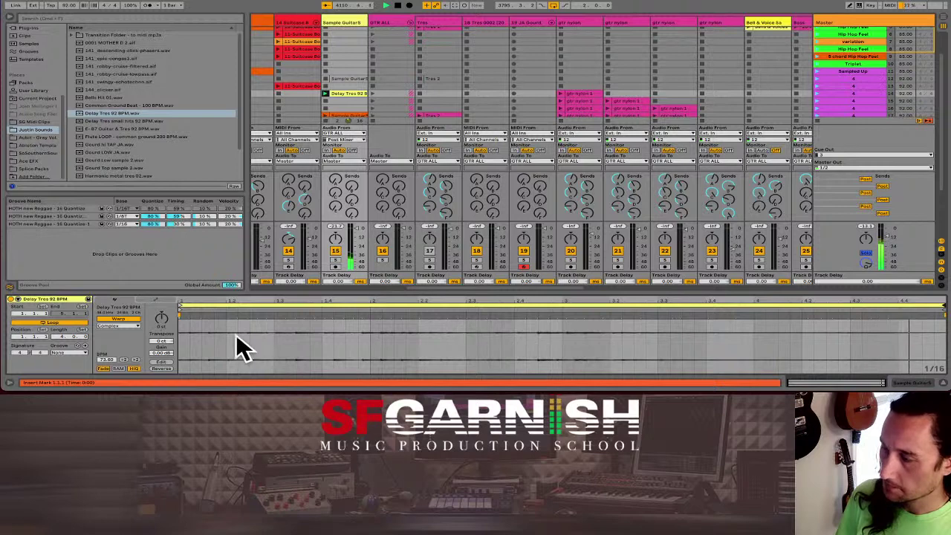
- Stop the Delay Tres 92 BPM clip, then turn off its Warp setting and delete it from track 15
left_click(324, 100)
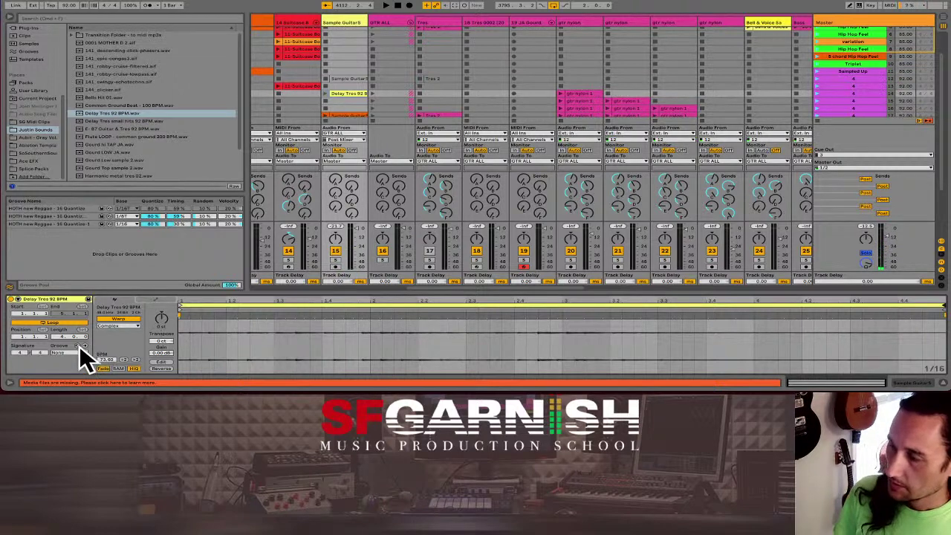
left_click(133, 315)
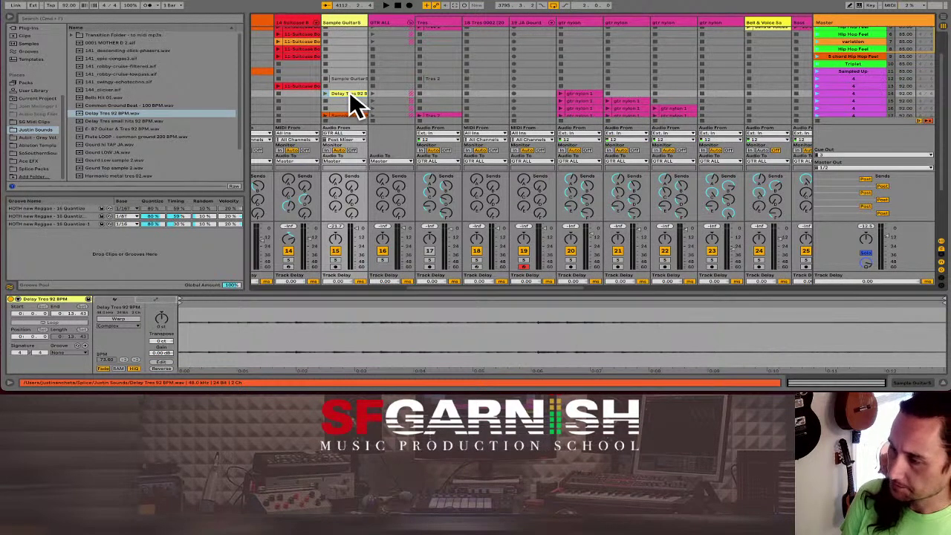
key("Delete")
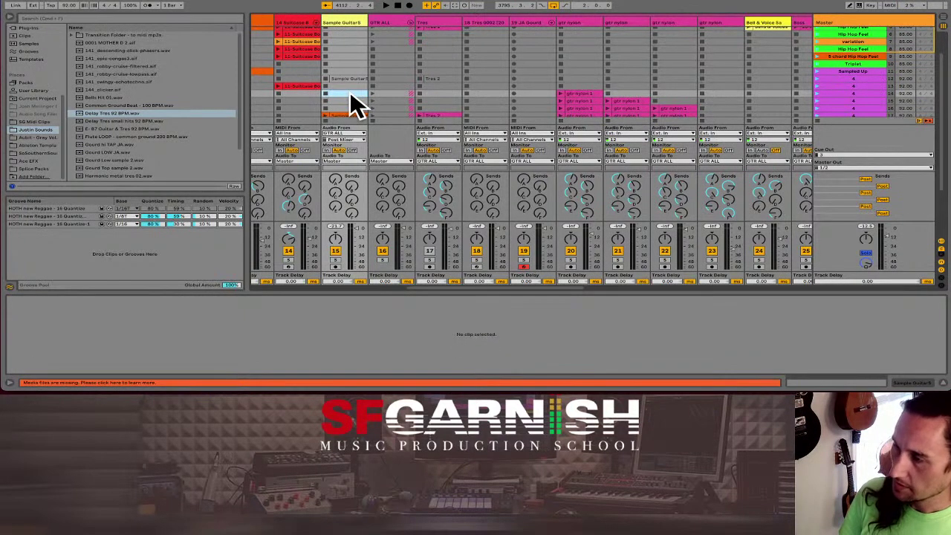
- Restore arrangement playback, place Delay Tres 92 BPM.wav on the Sample GuitarS track at bar 4081, and audition it
key("Tab")
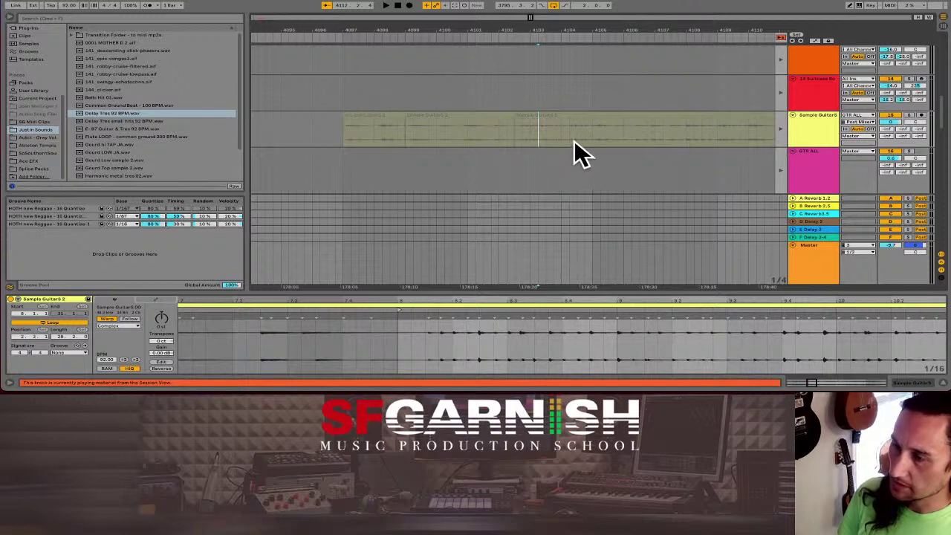
key("minus")
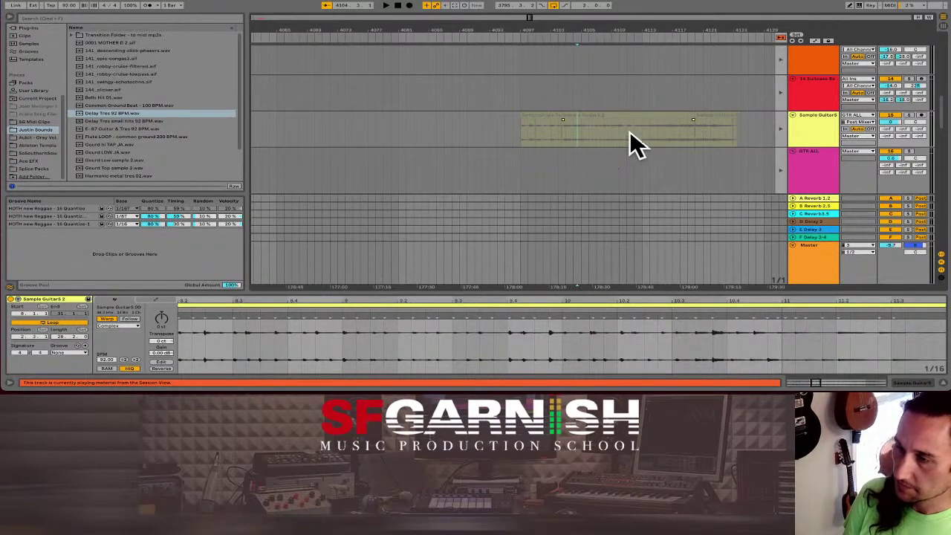
left_click(780, 36)
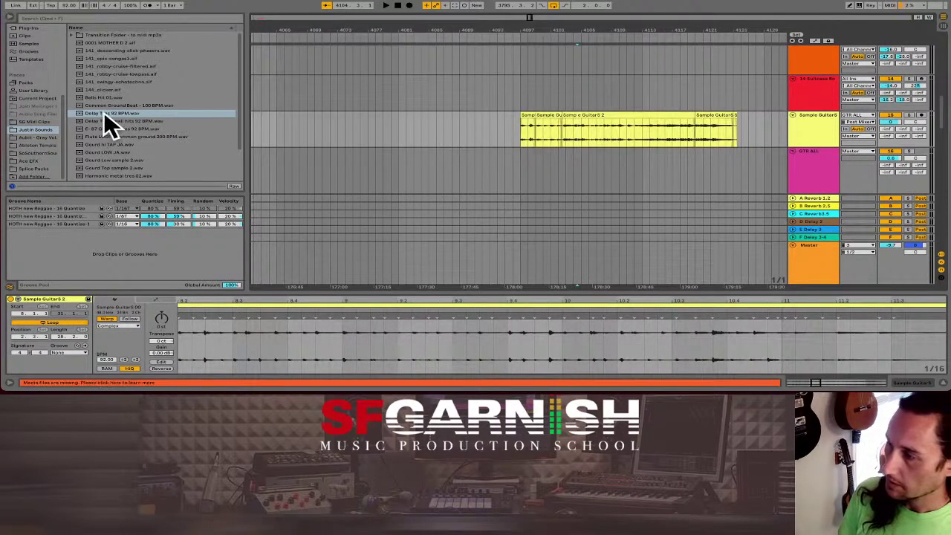
left_click_drag(89, 111, 400, 131)
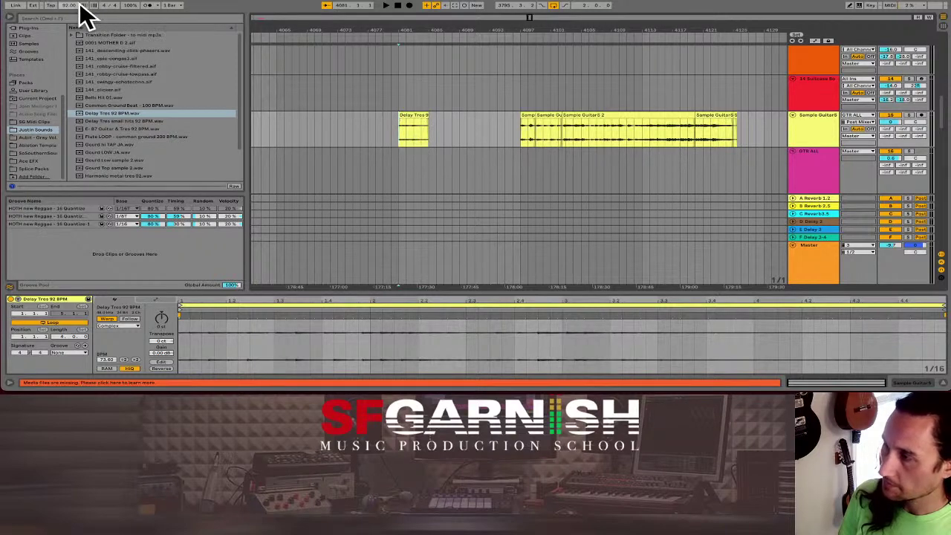
key("space")
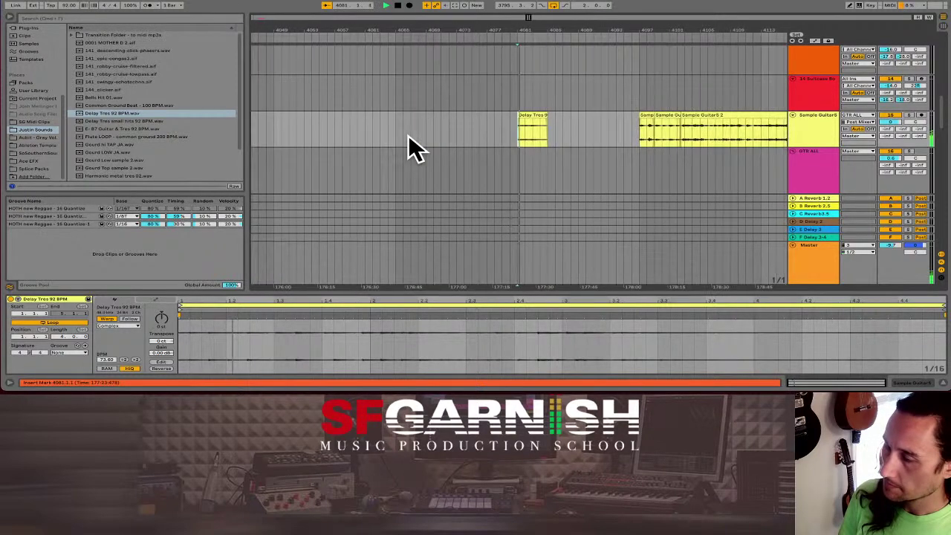
left_click(525, 121)
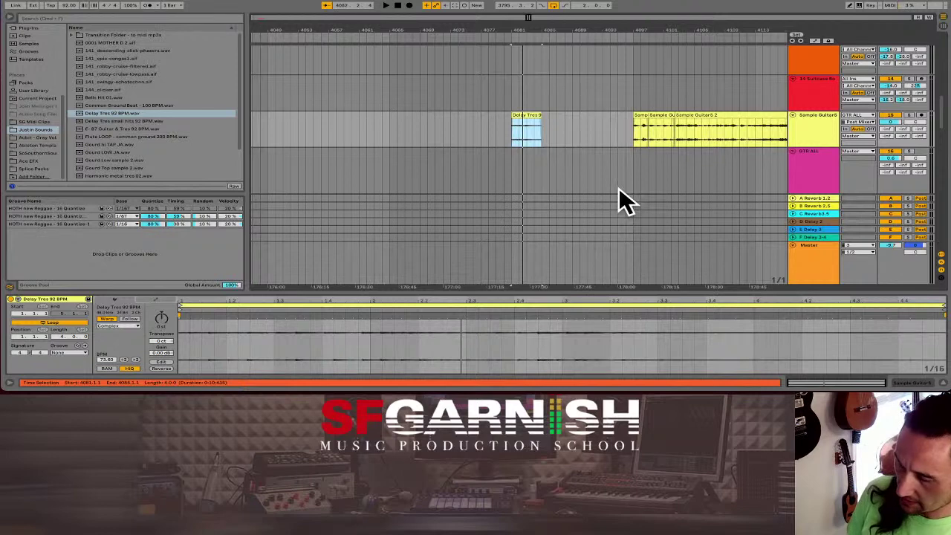
- Set the Loop/Warp Short Samples preference to Warped Loop, leaving Auto-Warp Long Samples off
key("super+comma")
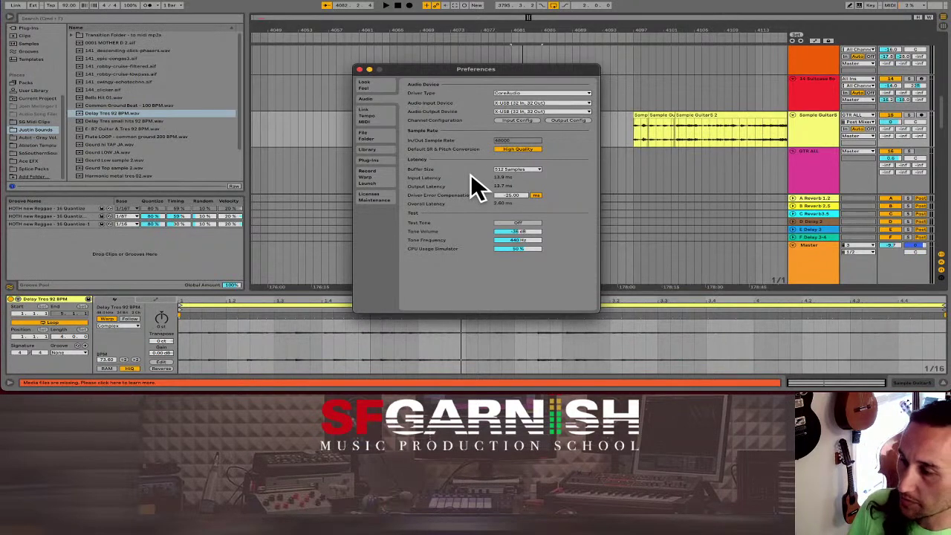
left_click(379, 178)
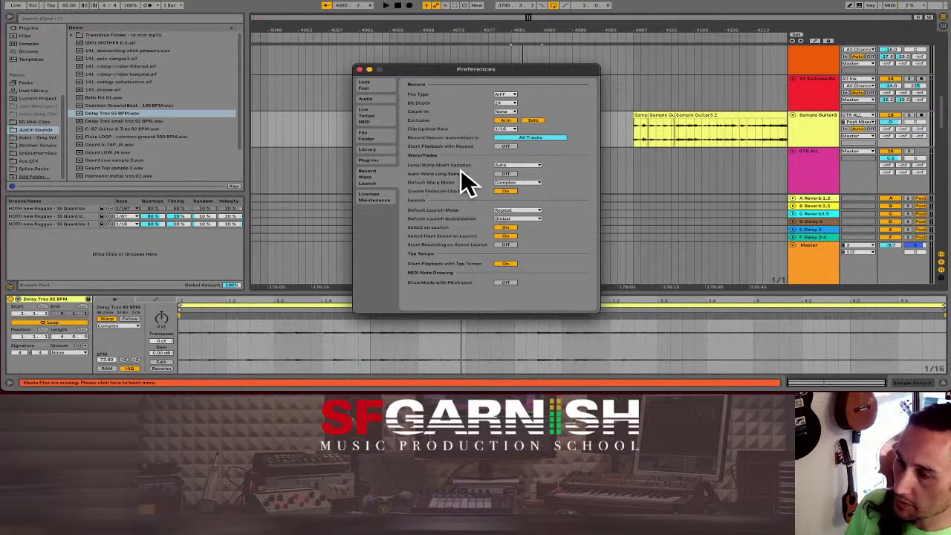
left_click(537, 166)
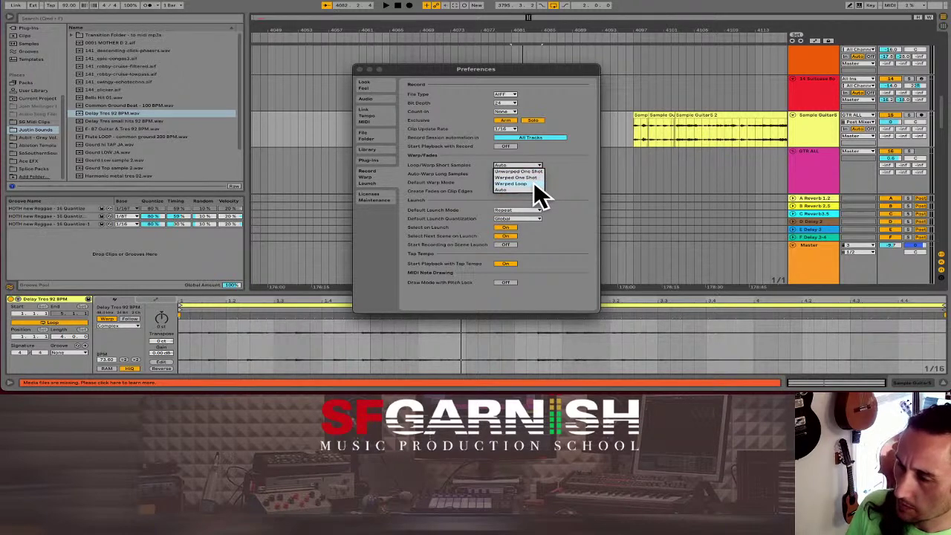
left_click(584, 169)
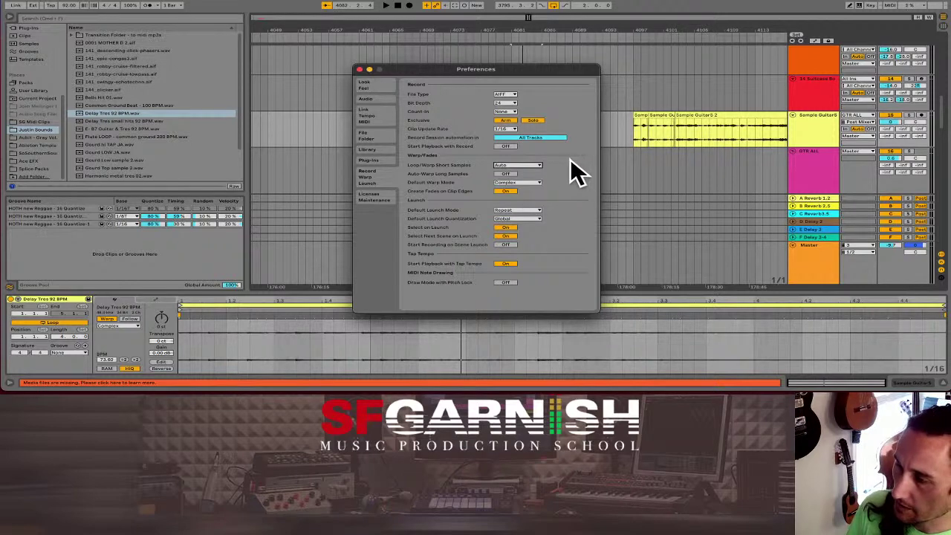
left_click(510, 173)
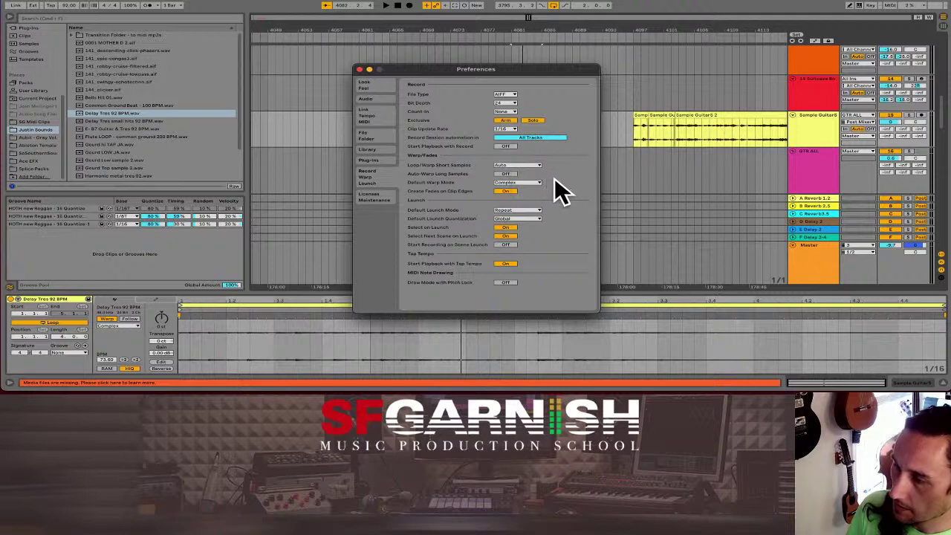
left_click(542, 179)
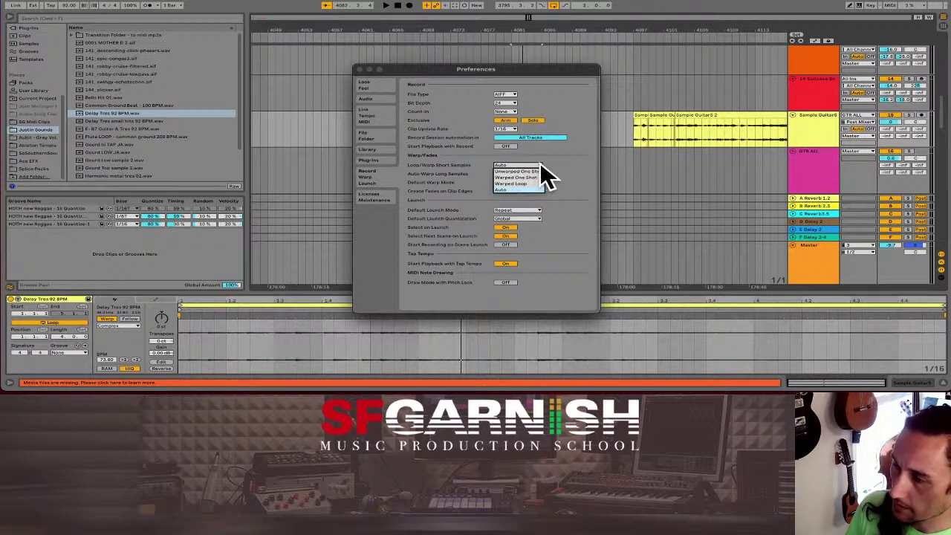
left_click(531, 183)
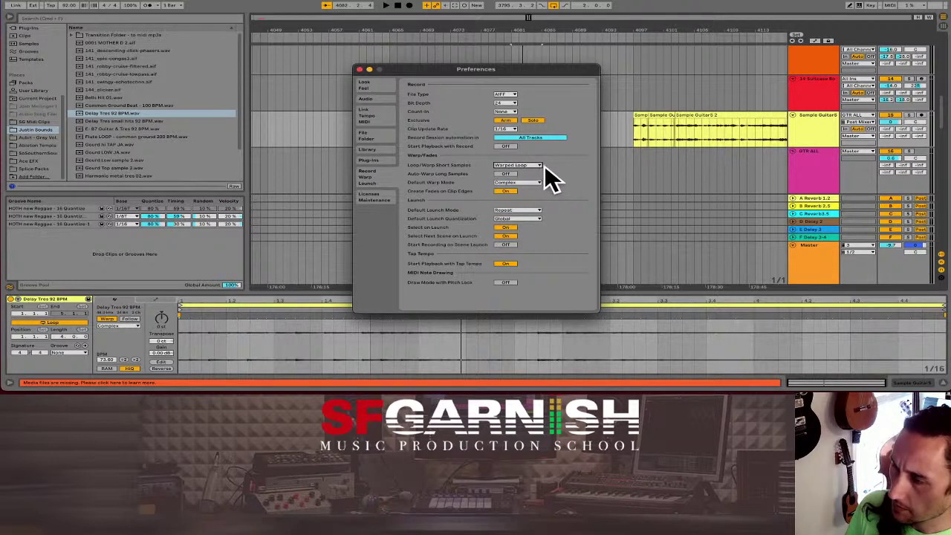
left_click(360, 69)
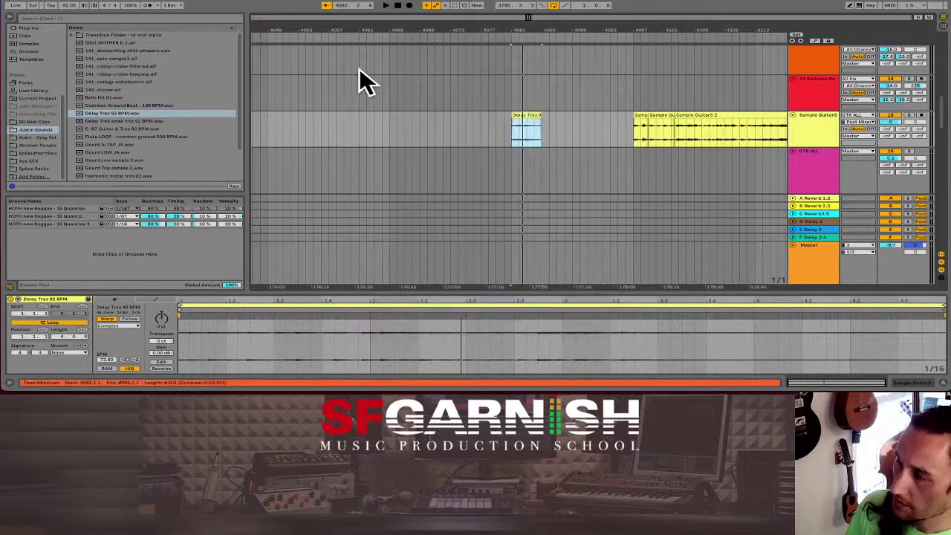
- Place a second copy of Delay Tres 92 BPM.wav on the Sample GuitarS track at bar 4065 and play it
left_click_drag(113, 112, 396, 134)
left_click(396, 139)
key("space")
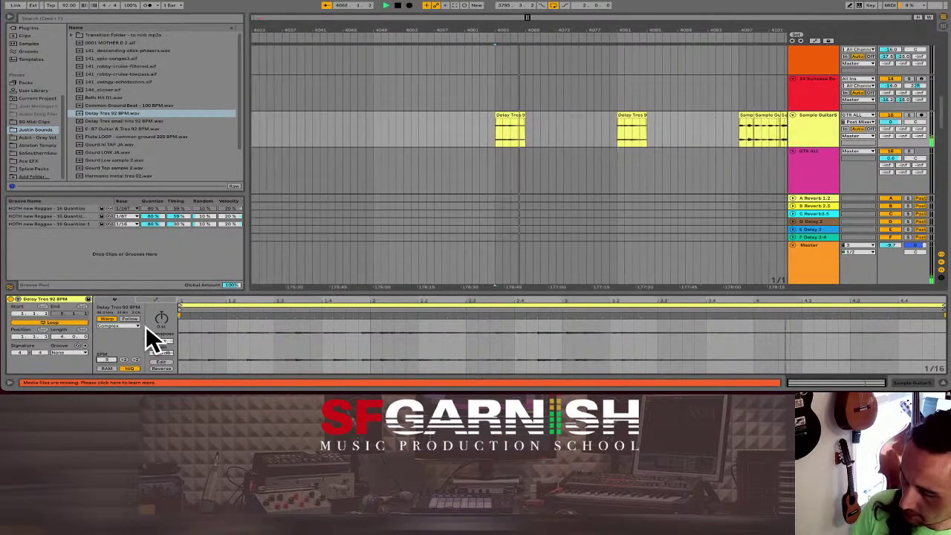
- Set the new Delay Tres clip's original tempo to 92 BPM and replay it from its start
type("92")
key("Return")
left_click(518, 129)
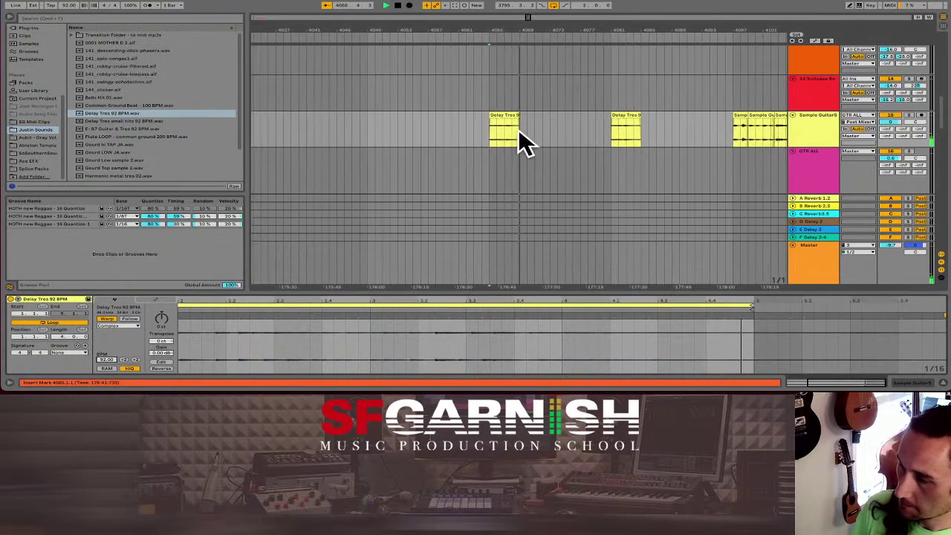
key("space")
key("space")
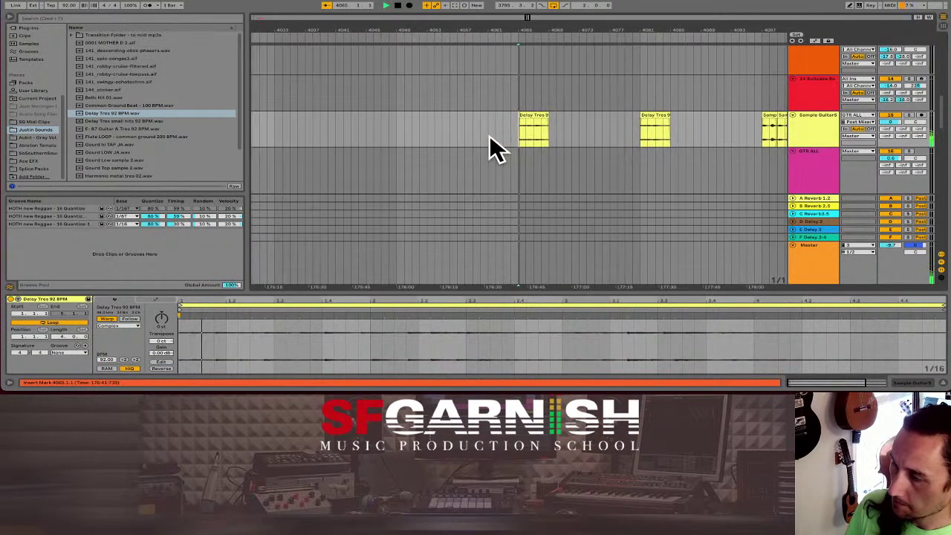
- Extend the Delay Tres clip at bar 4065 to eight bars, ending at bar 4073
left_click(536, 114)
key("space")
left_click_drag(536, 114, 569, 116)
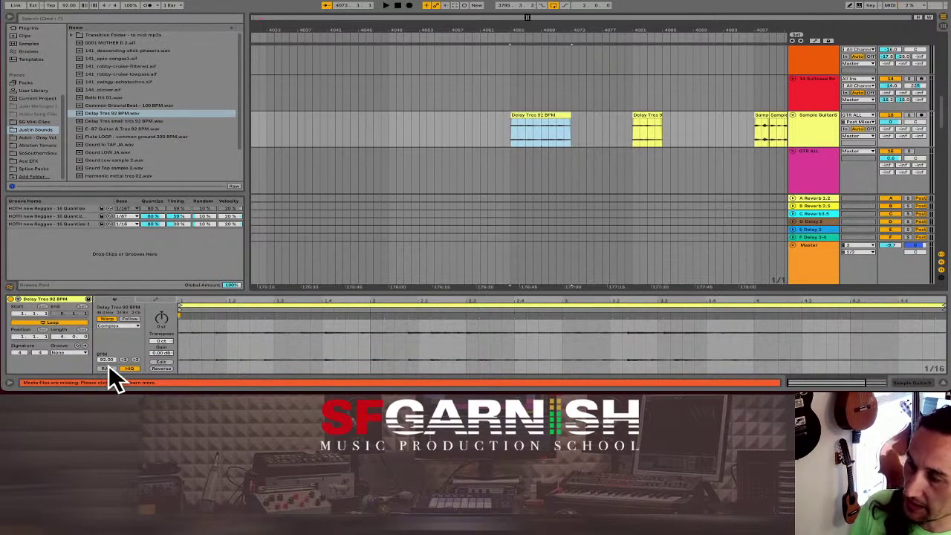
- Play the eight-bar Delay Tres clip from bar 4065, turn on the metronome, and check the loop's timing against it
left_click(509, 134)
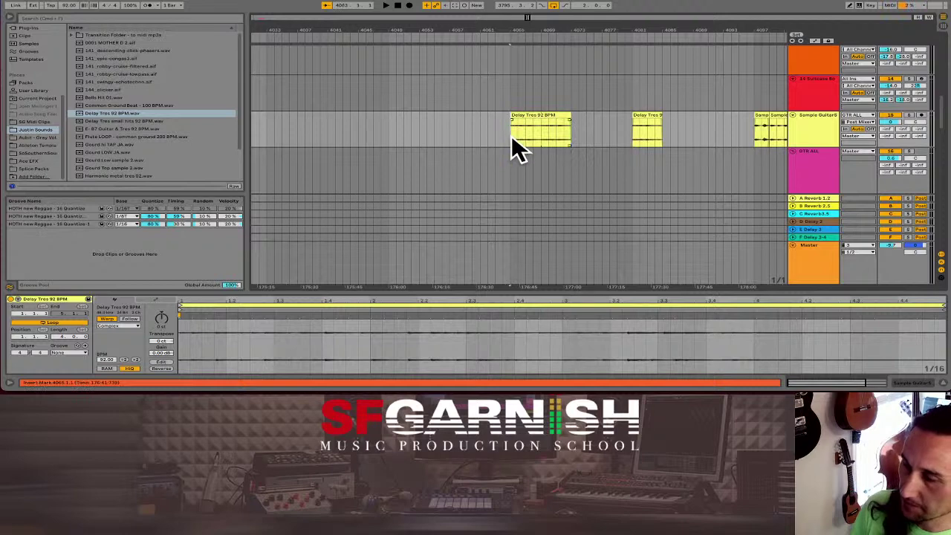
key("space")
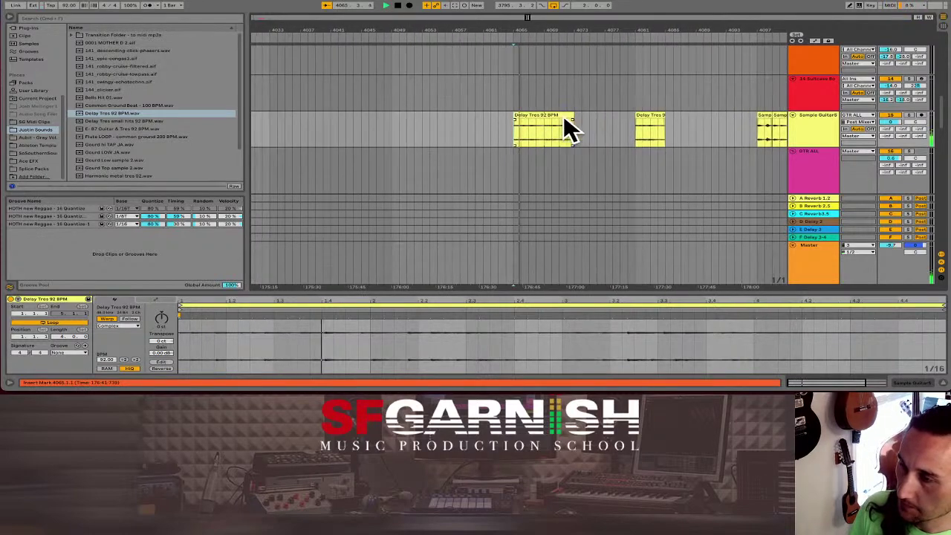
left_click(548, 116)
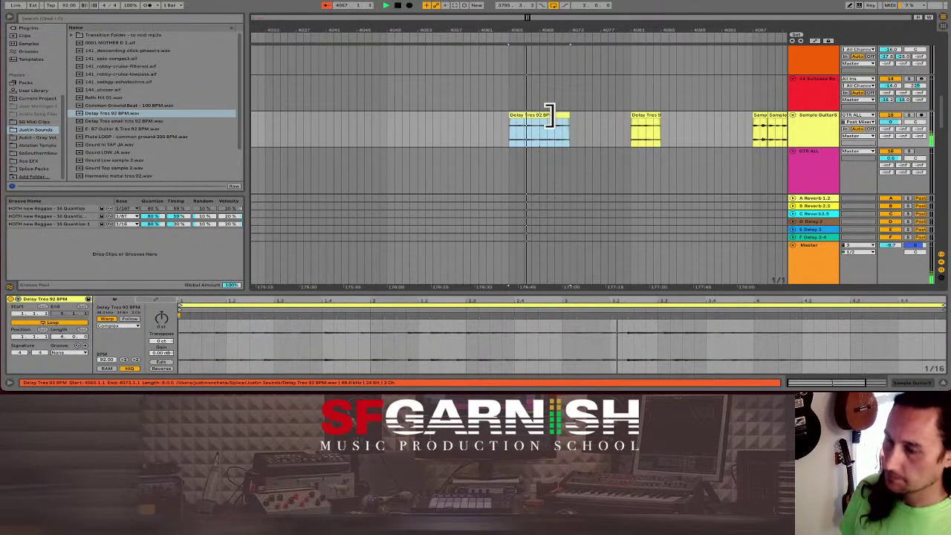
left_click(148, 5)
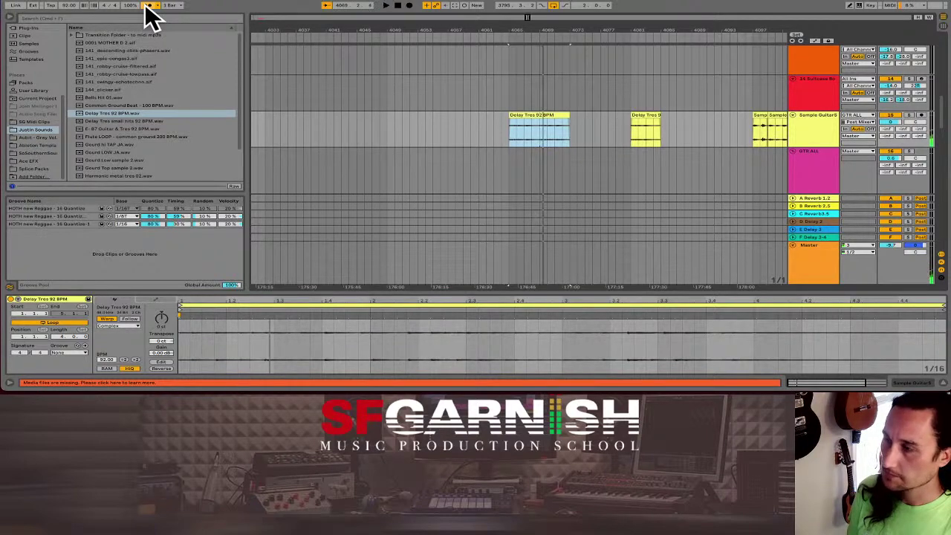
key("space")
key("space")
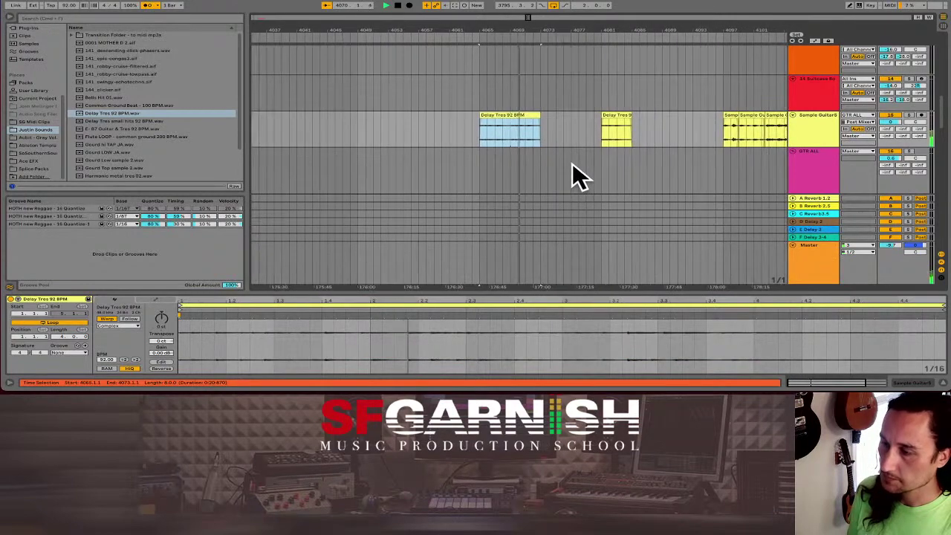
- Raise the eight-bar Delay Tres clip's gain, trying 6 dB and settling on 12 dB
left_click(515, 119)
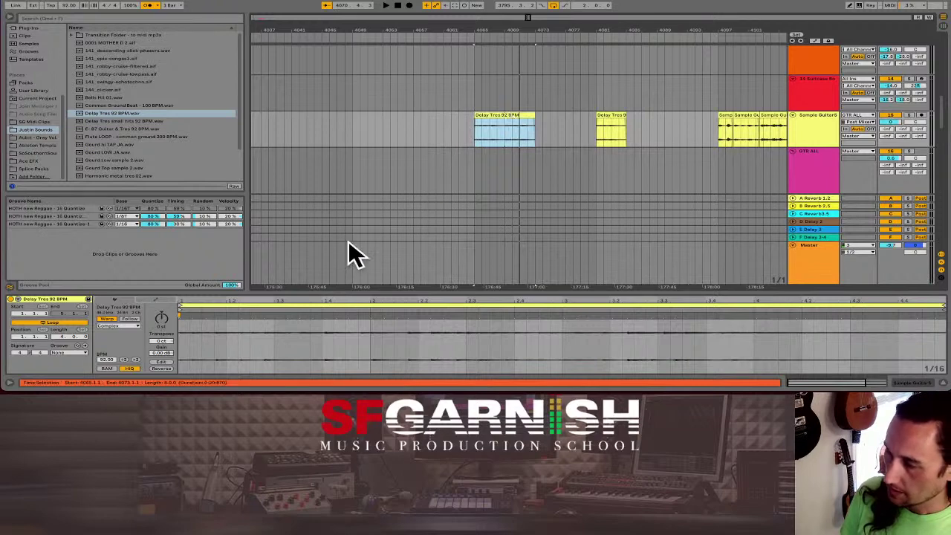
left_click(160, 354)
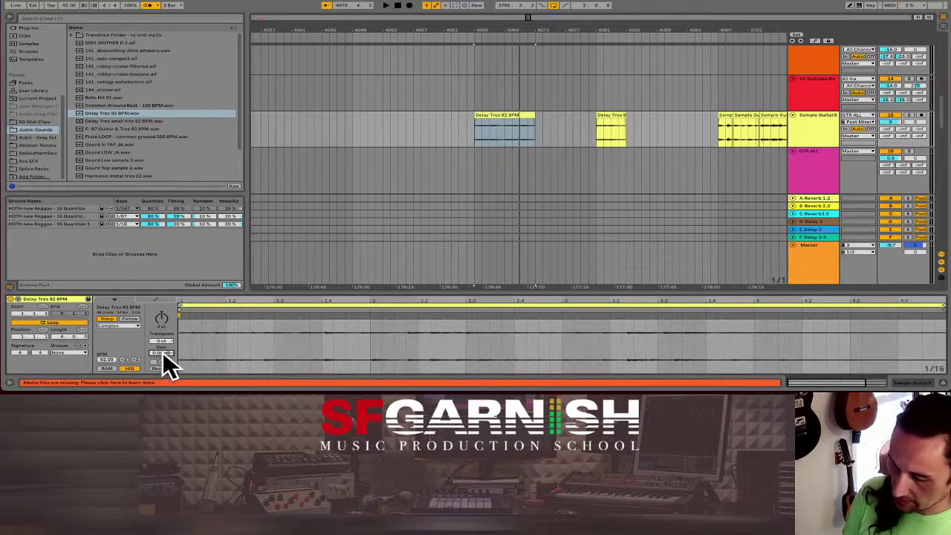
type("6")
key("Return")
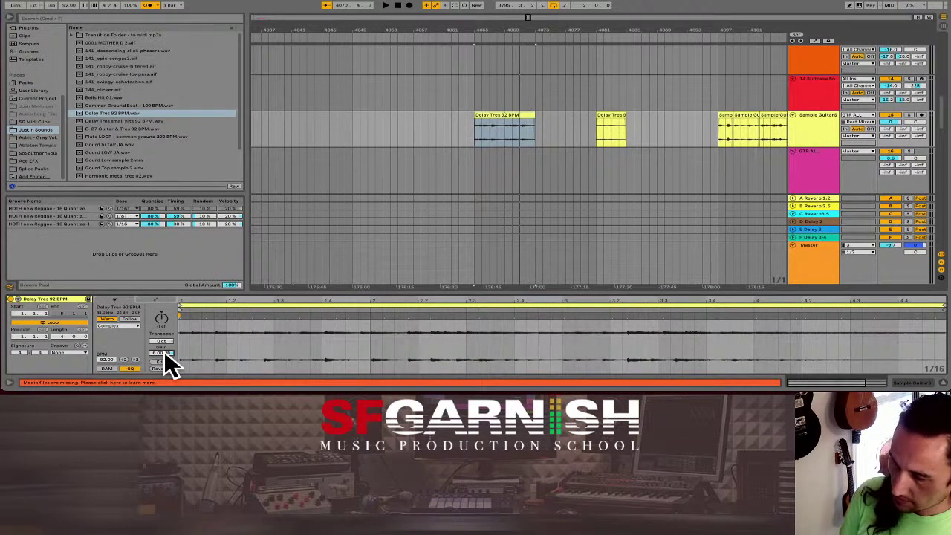
type("12")
key("Return")
- Copy the boosted Delay Tres clip into the Sample GuitarS track's scene 14 slot in Session View
left_click(518, 118)
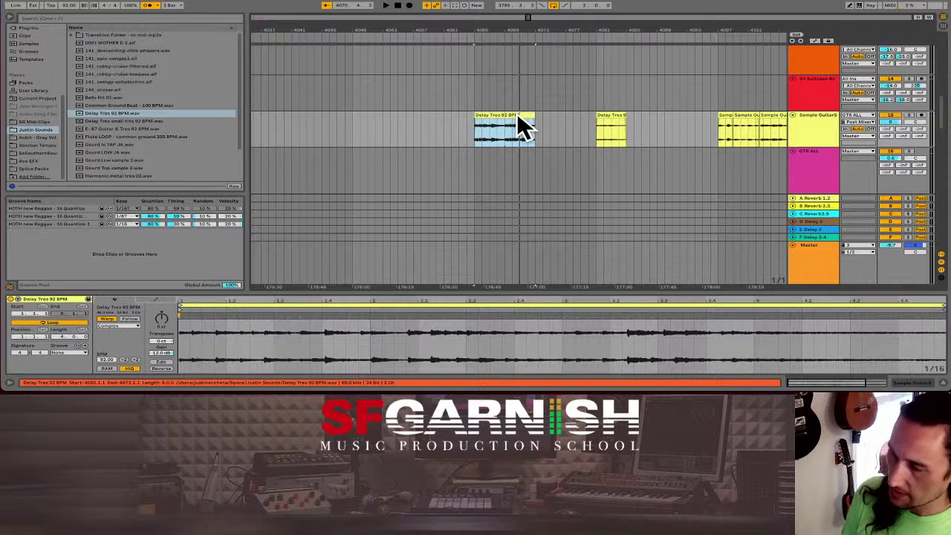
key("Tab")
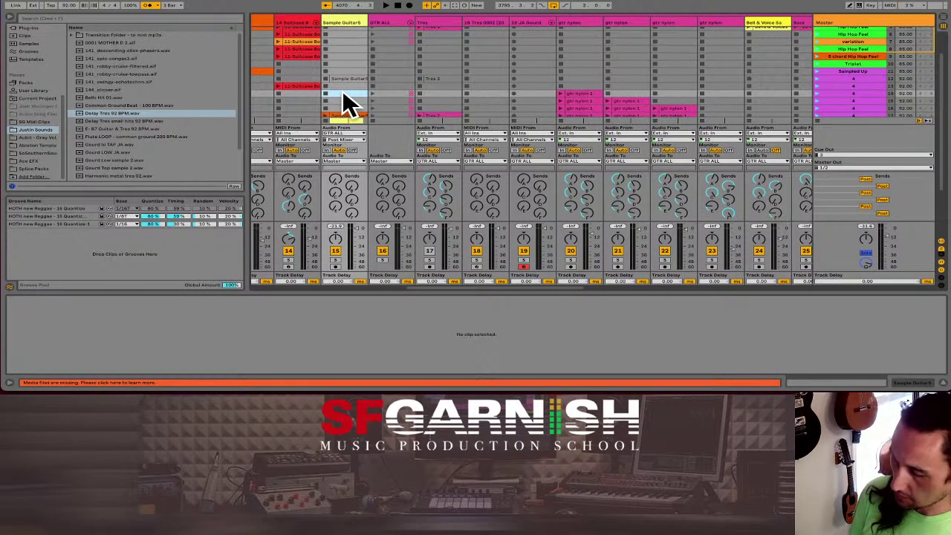
key("ctrl+v")
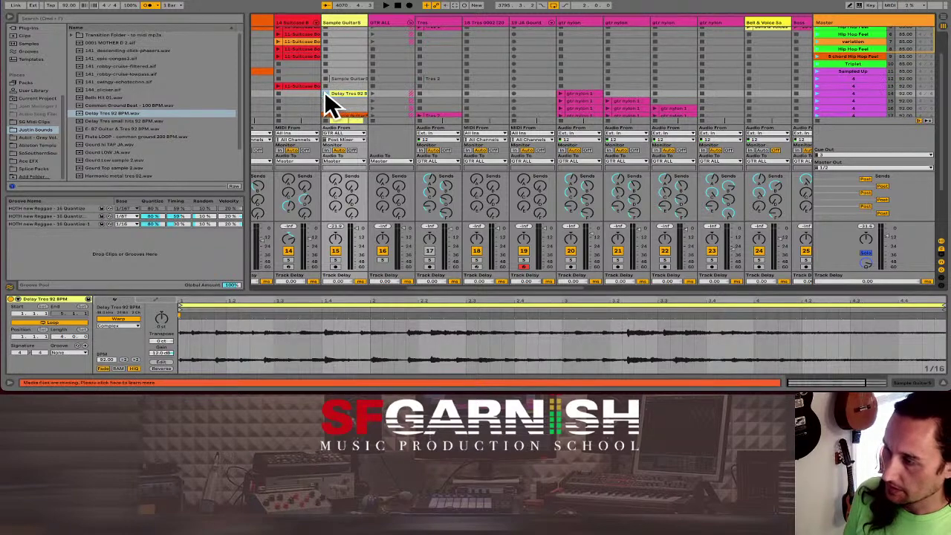
- Launch the Delay Tres clip and scene 12, and relaunch the clip to hear it together with the scene
left_click(324, 93)
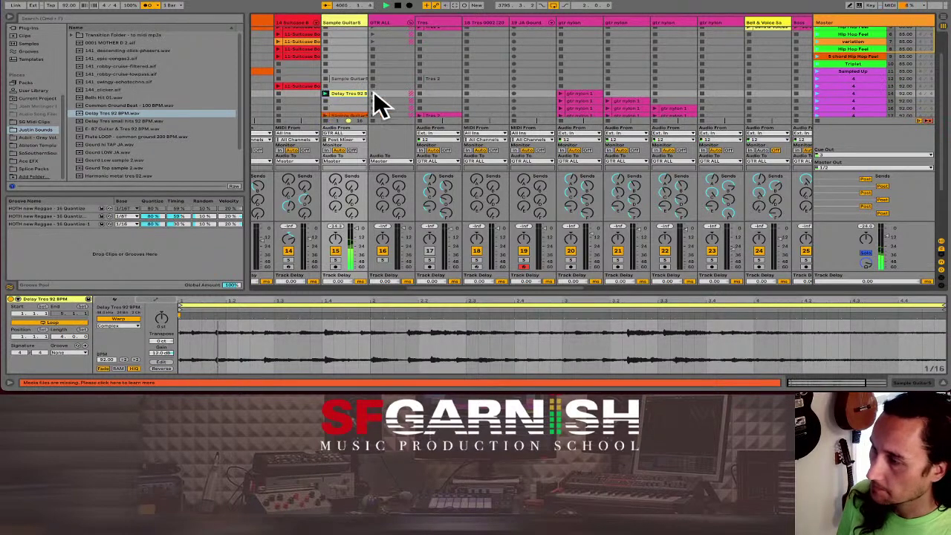
left_click(816, 78)
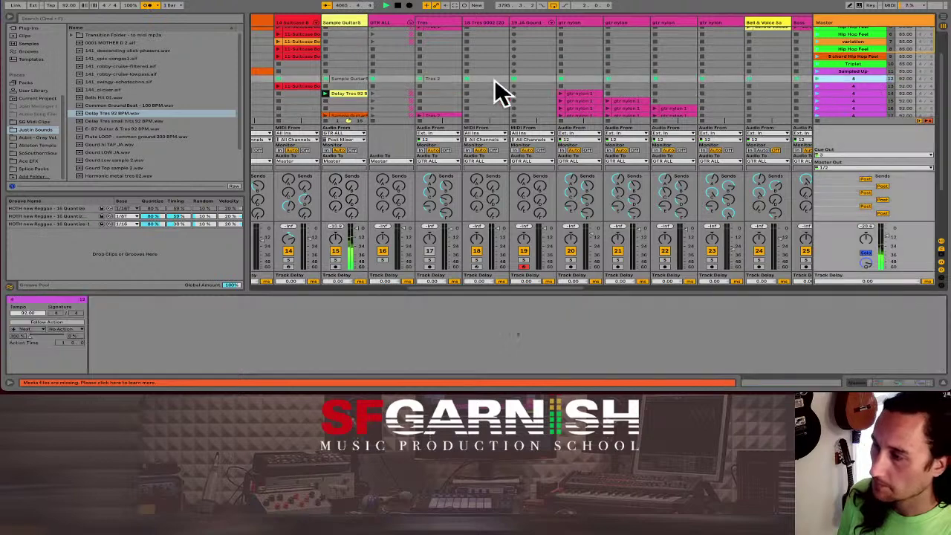
left_click(325, 94)
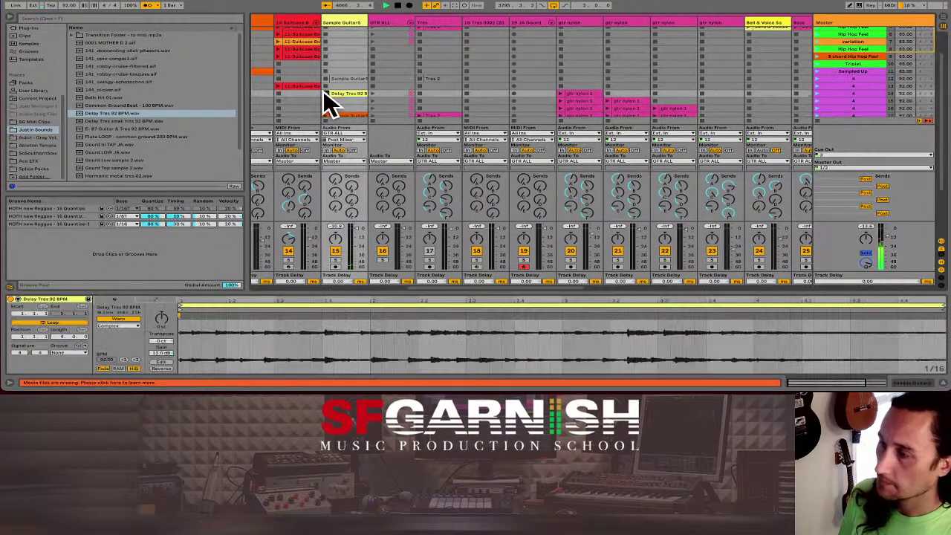
left_click(327, 94)
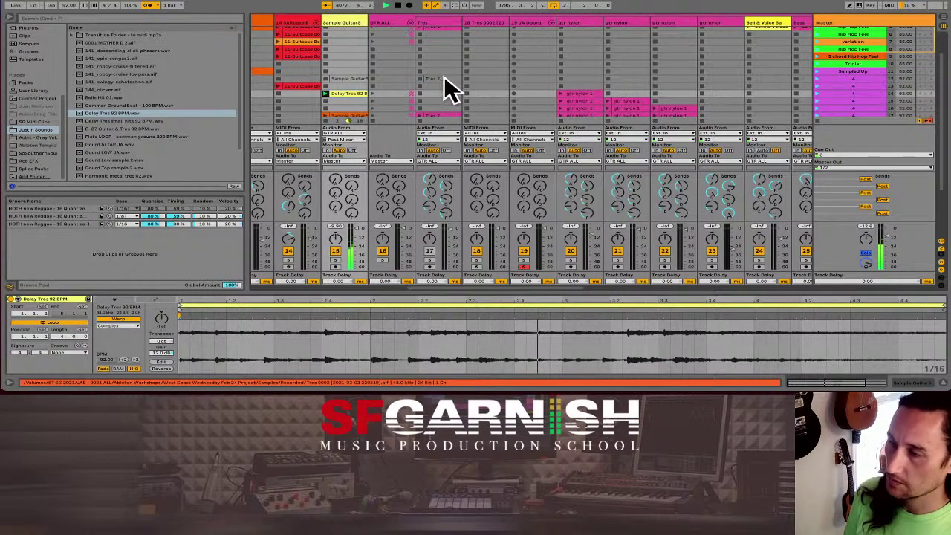
- Move the Delay Tres clip to the Tres track's scene 14 slot and open the Tres 2 clip's envelopes
left_click_drag(350, 100, 433, 92)
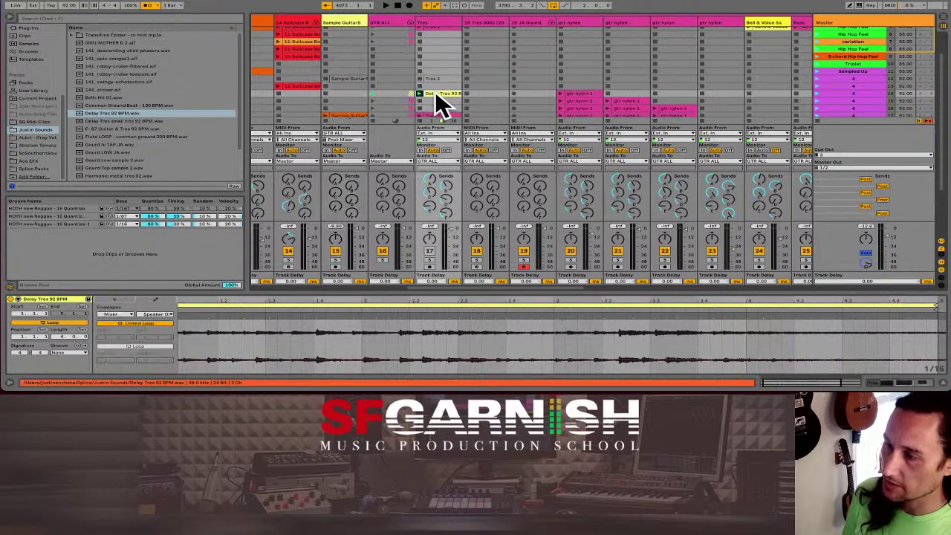
left_click(442, 77)
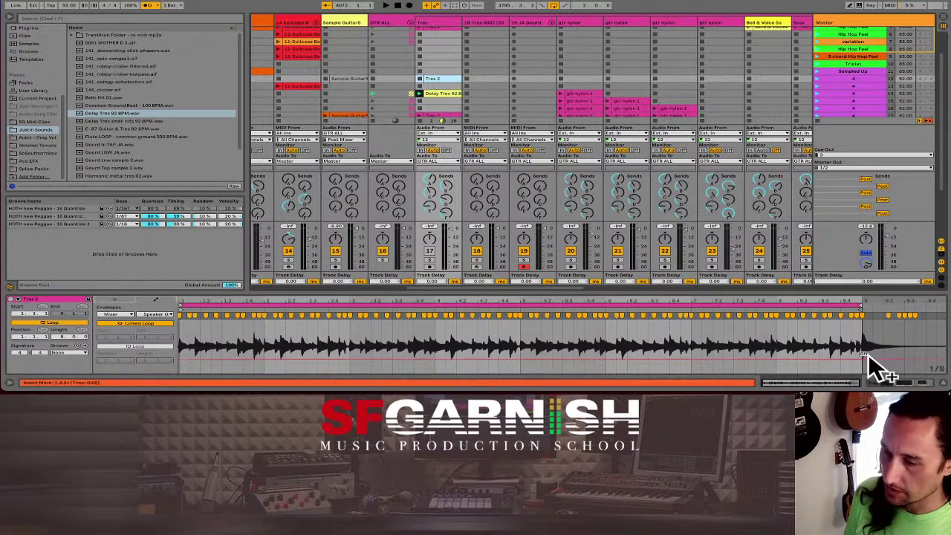
- Activate and launch the Tres 2 clip, and display its Auto Filter frequency envelope
left_click(904, 382)
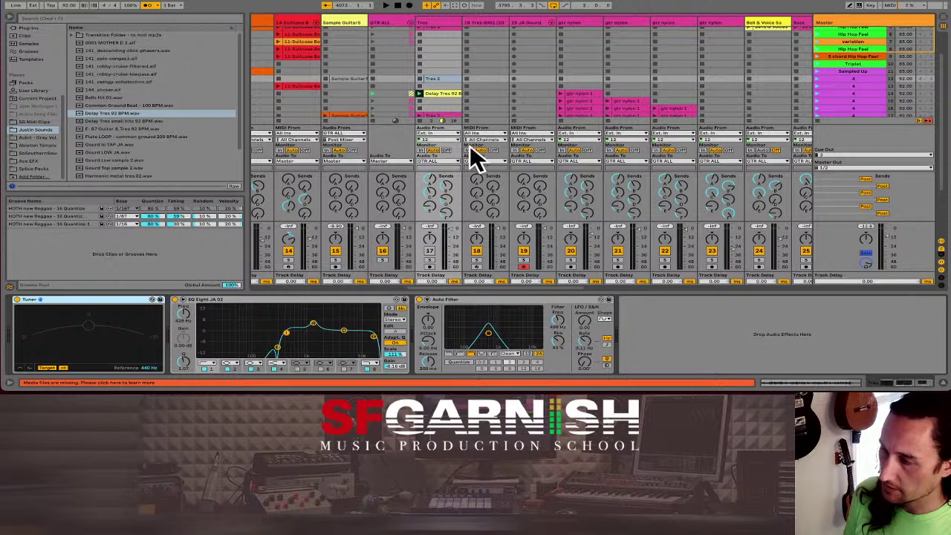
left_click(437, 88)
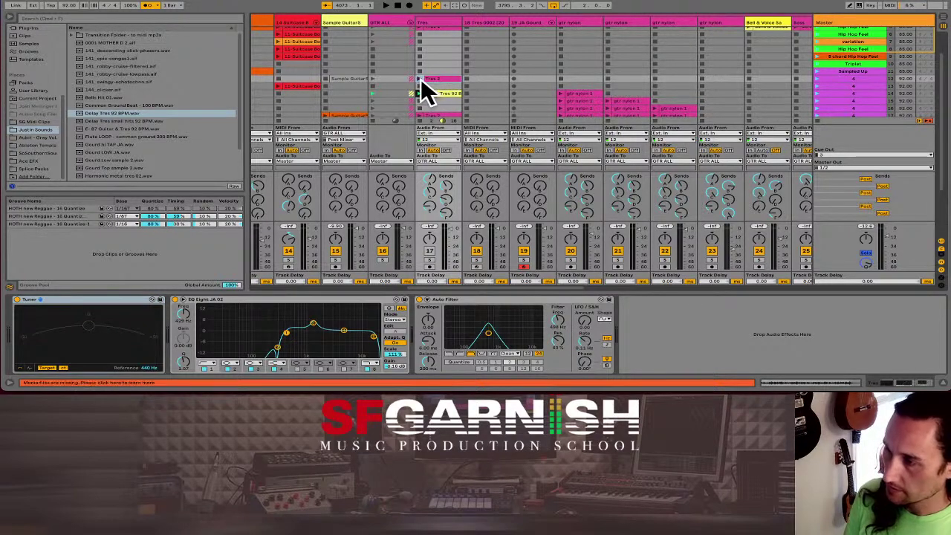
left_click(419, 78)
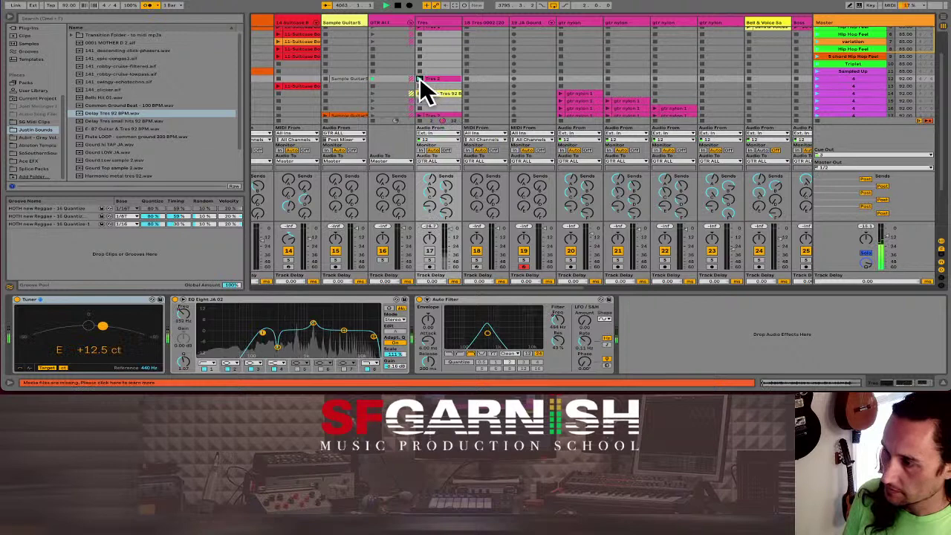
right_click(558, 318)
left_click(567, 321)
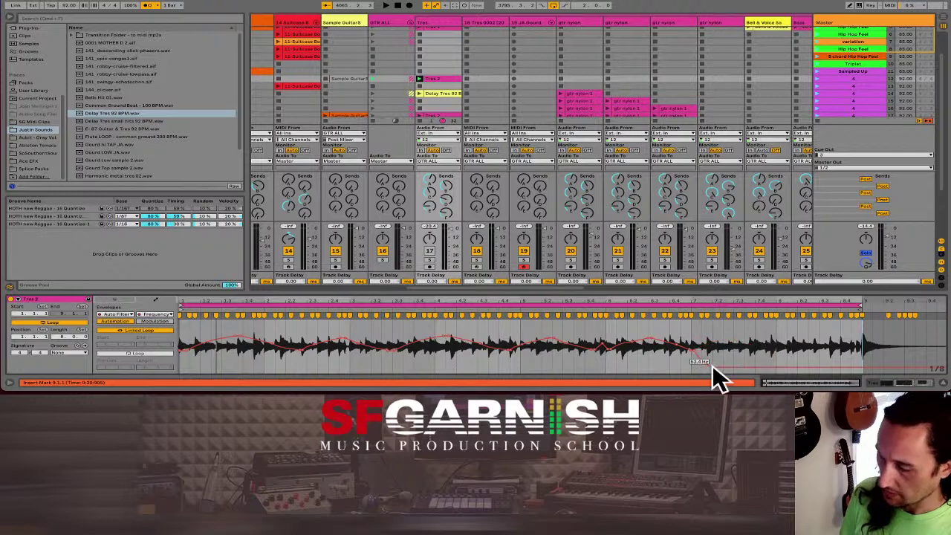
- Copy the eight-bar Auto Filter frequency envelope of the Tres 2 clip into the Delay Tres clip, starting at bar 1
key("ctrl+z")
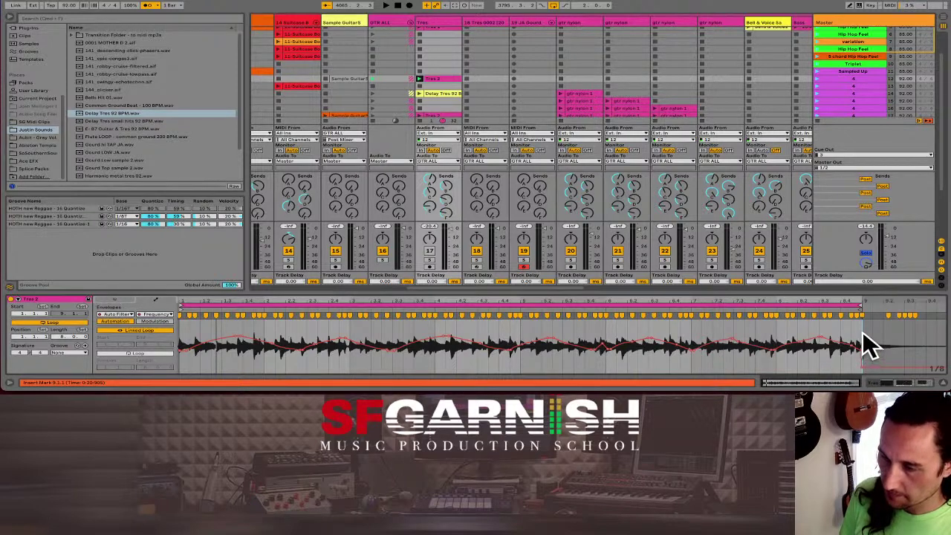
left_click_drag(862, 335, 196, 340)
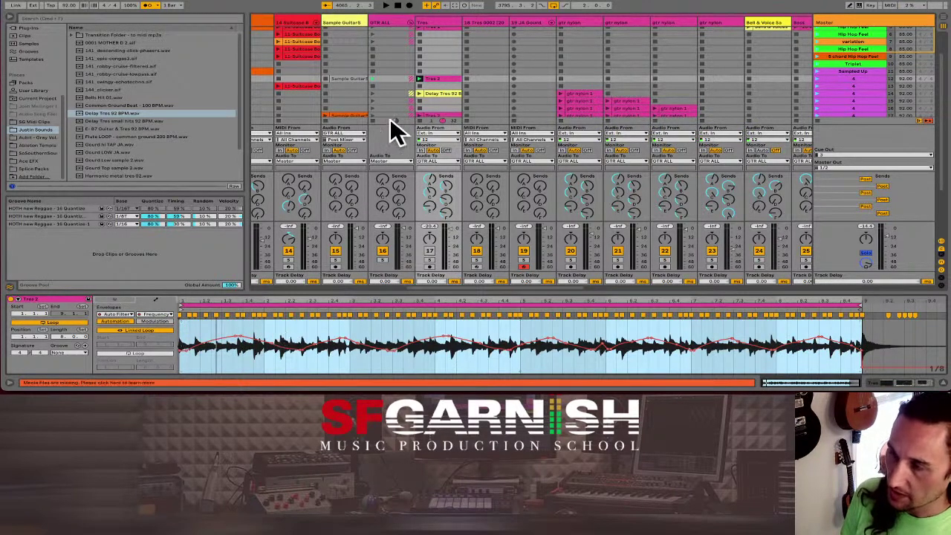
left_click(446, 94)
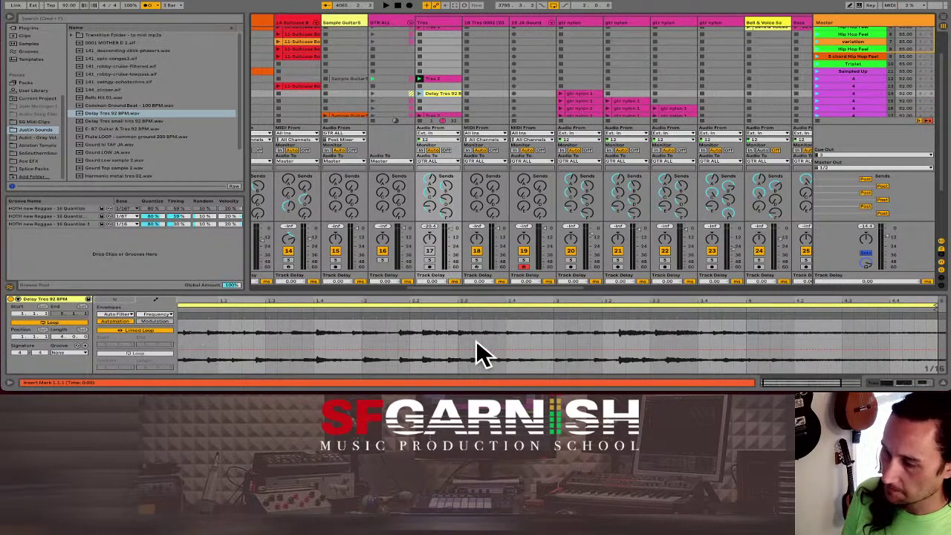
scroll(546, 347, "left", 1)
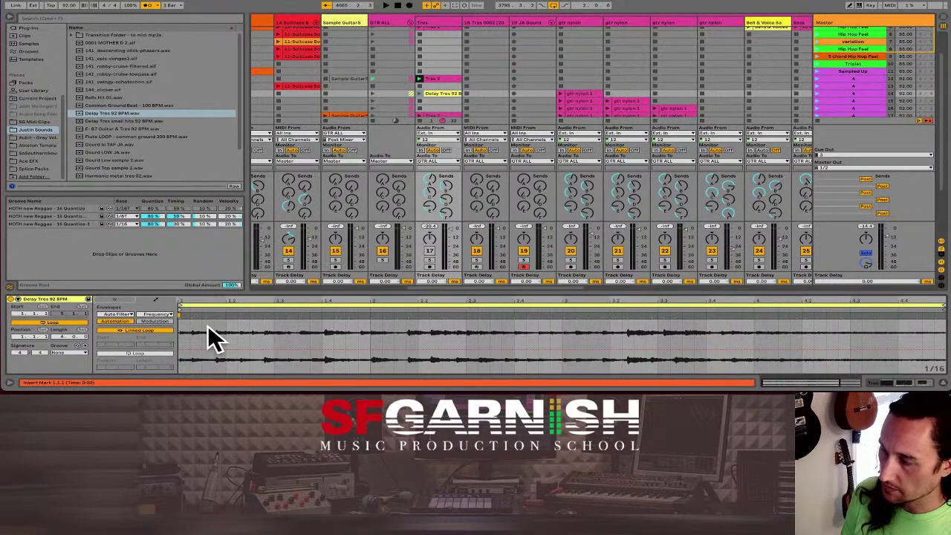
key("ctrl+a")
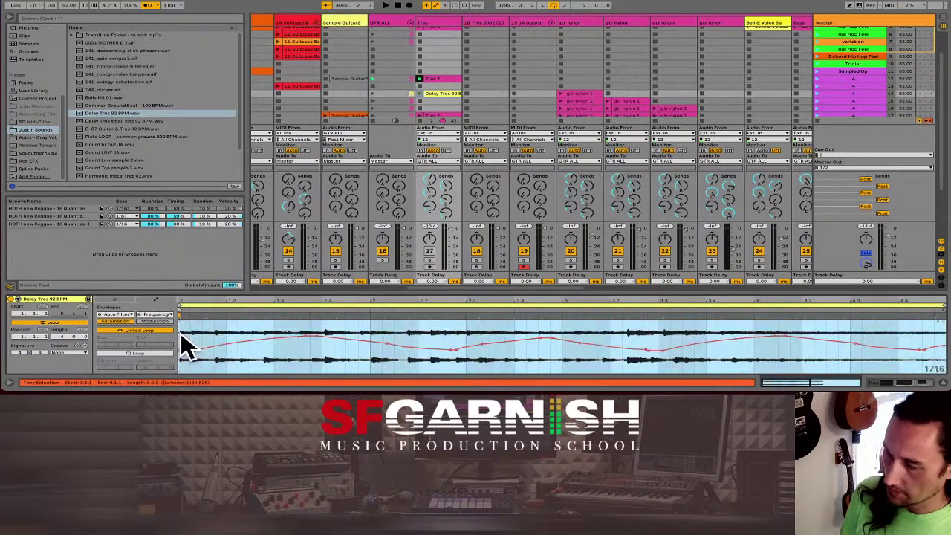
- Lower the filter frequency breakpoint at the end of the Delay Tres loop and audition the clip with the Tres track activated
left_click(377, 358)
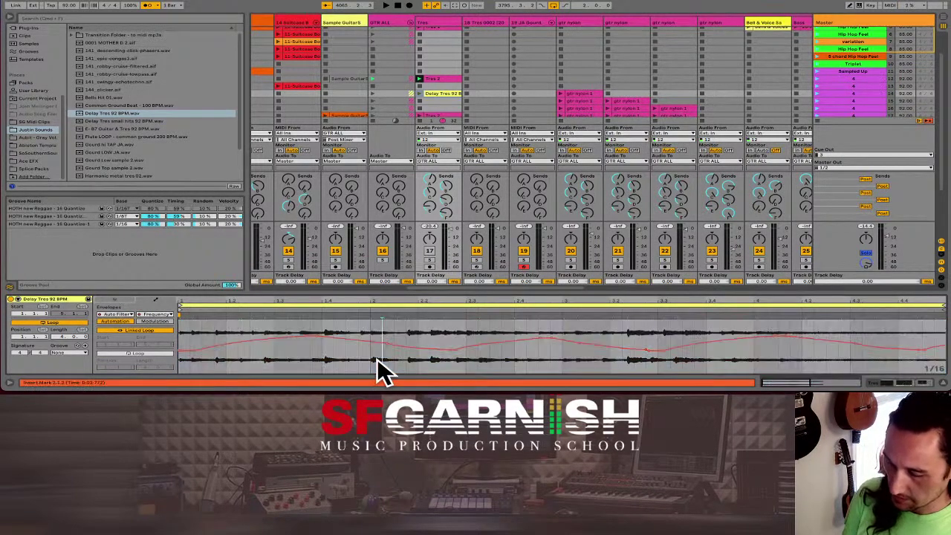
key("minus")
key("minus")
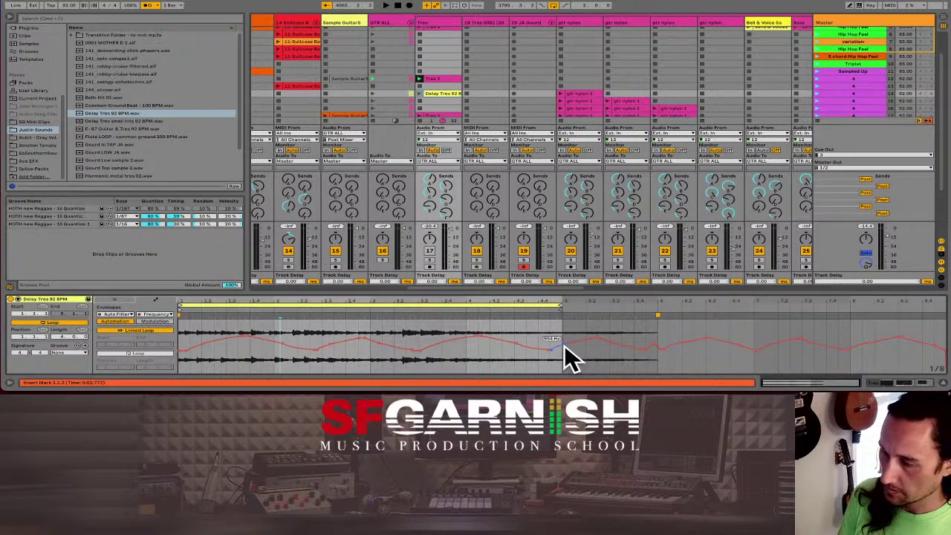
left_click_drag(563, 345, 563, 350)
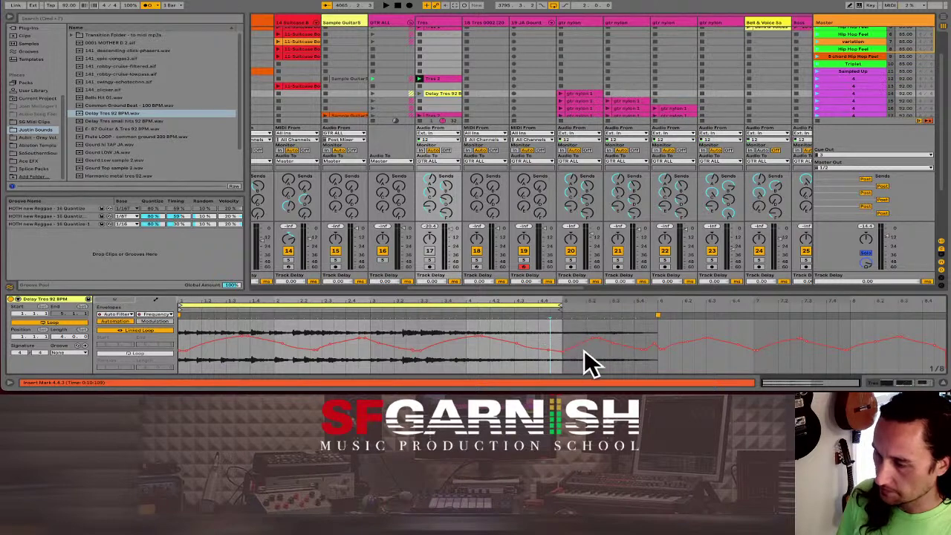
left_click(420, 92)
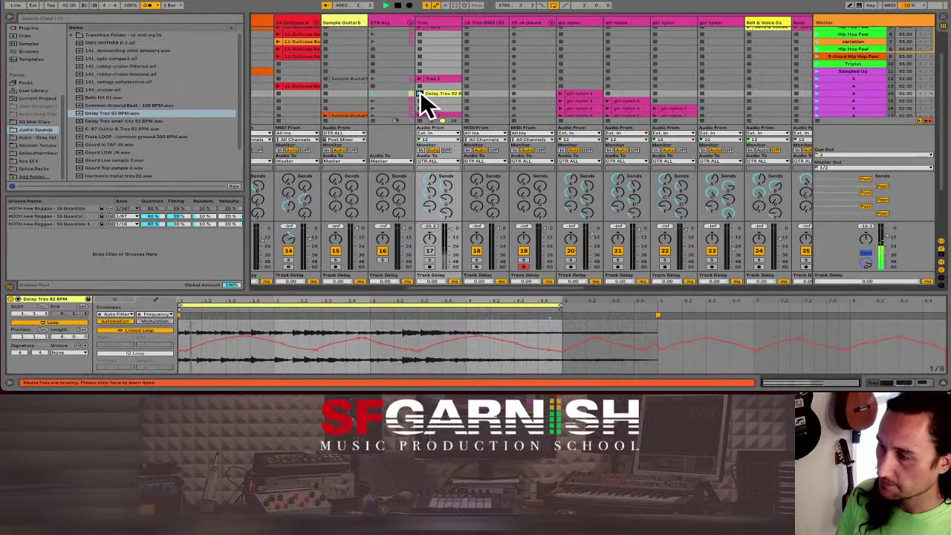
left_click(429, 249)
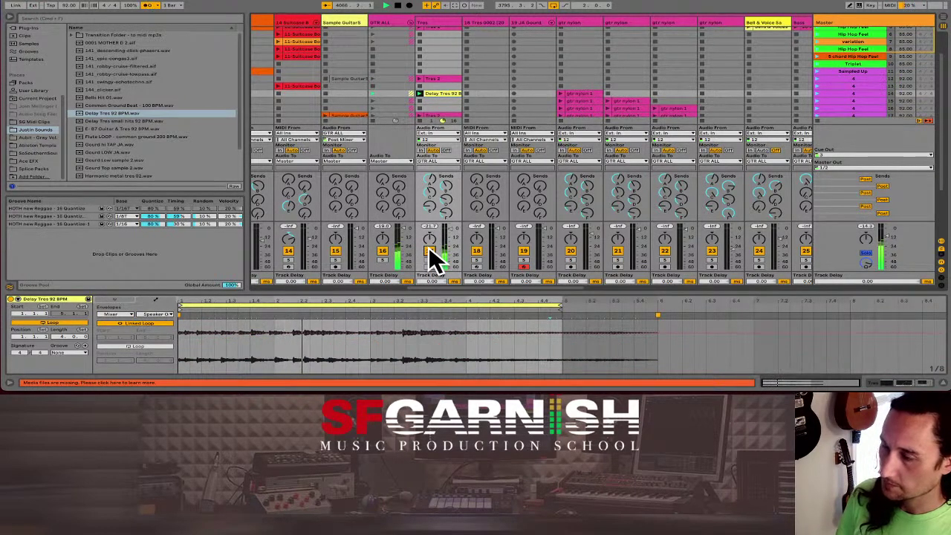
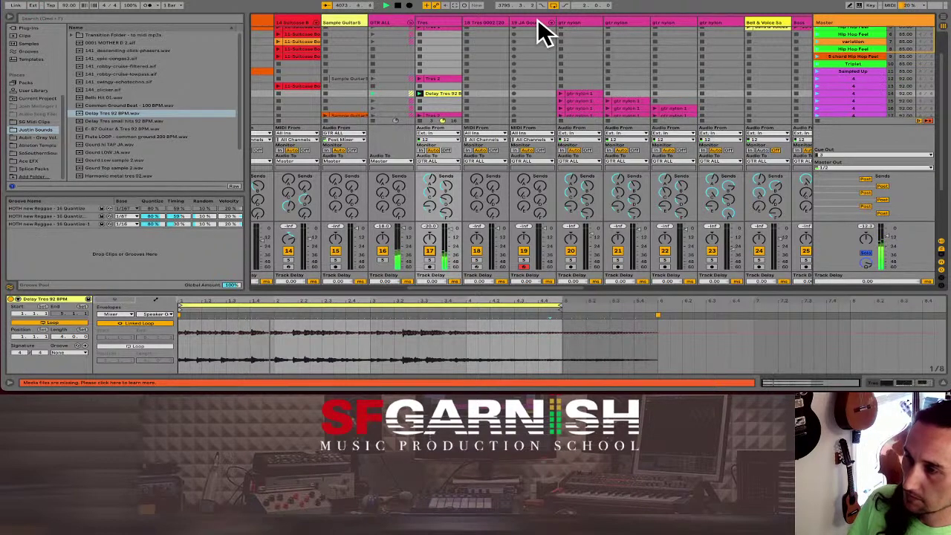
- Open the JA Gourd track's device chain and select a Delay Tres small hits pad in the Gourd JA Drum Rack
left_click(489, 20)
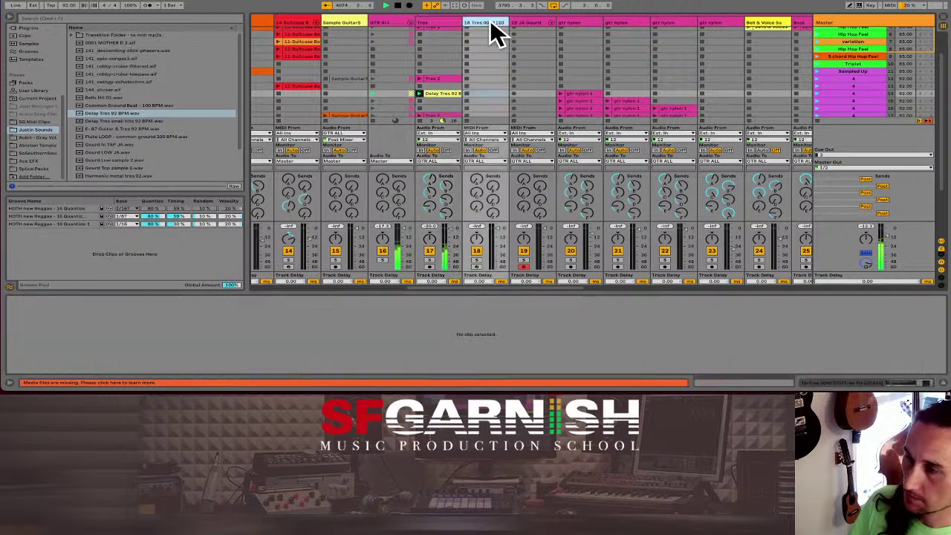
left_click(534, 23)
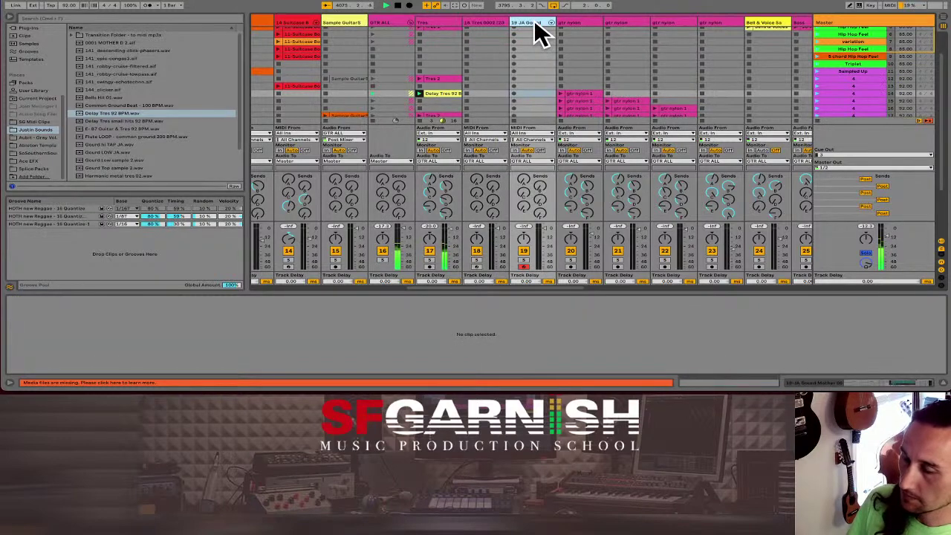
left_click(855, 384)
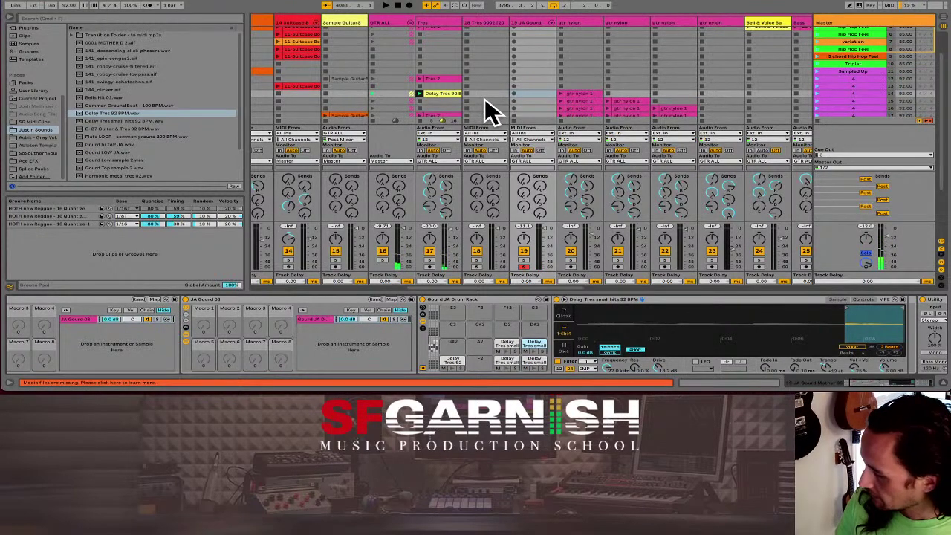
left_click(446, 93)
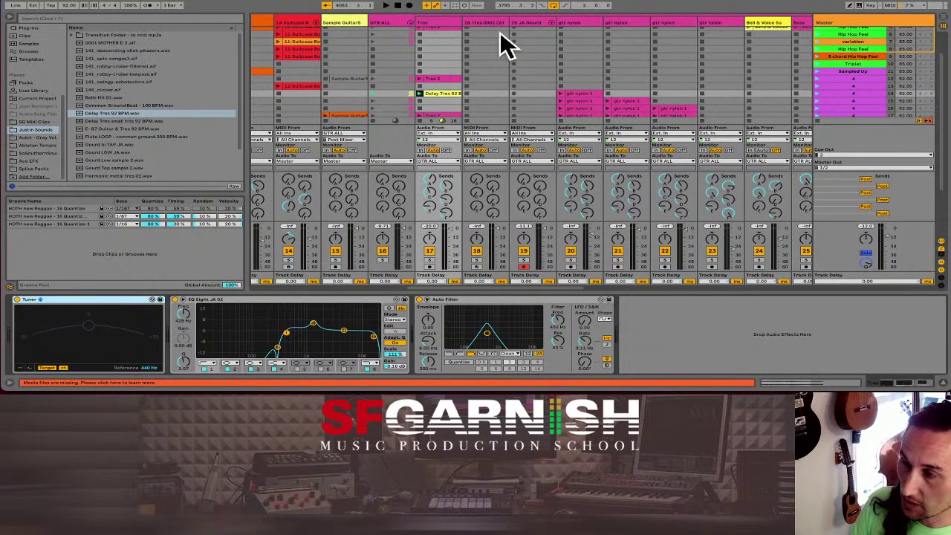
left_click(538, 23)
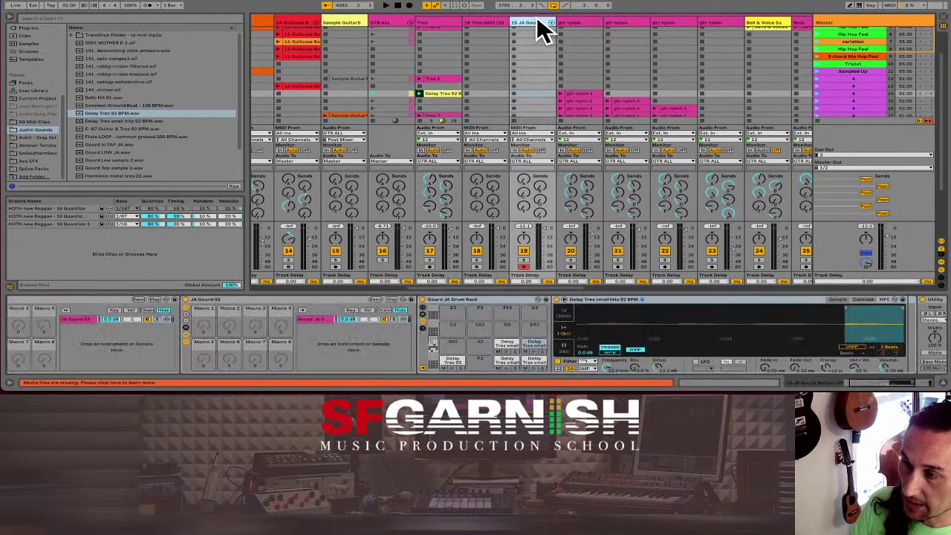
left_click(506, 361)
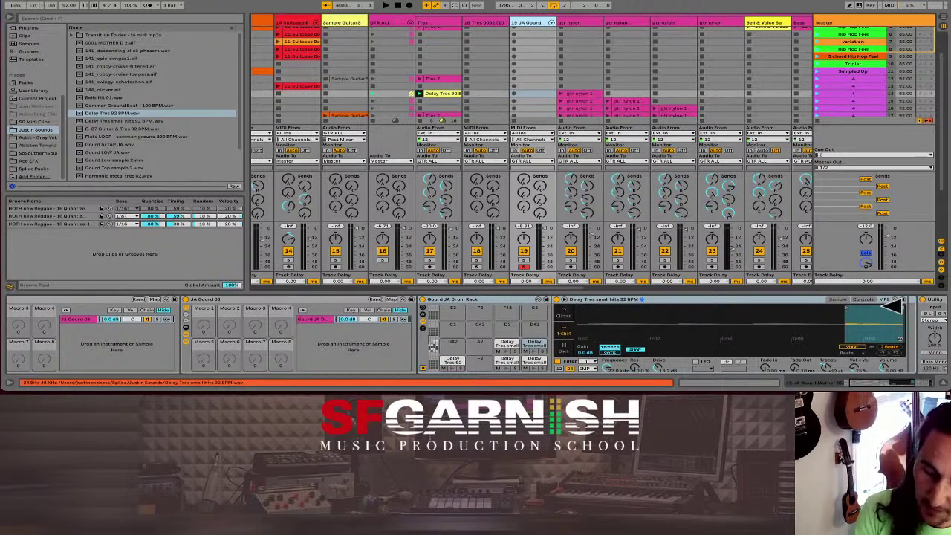
- Shorten the last small-hits slice to one beat and adjust the fade-in and fade-out times across the Delay Tres small hits pads
left_click_drag(877, 305, 838, 306)
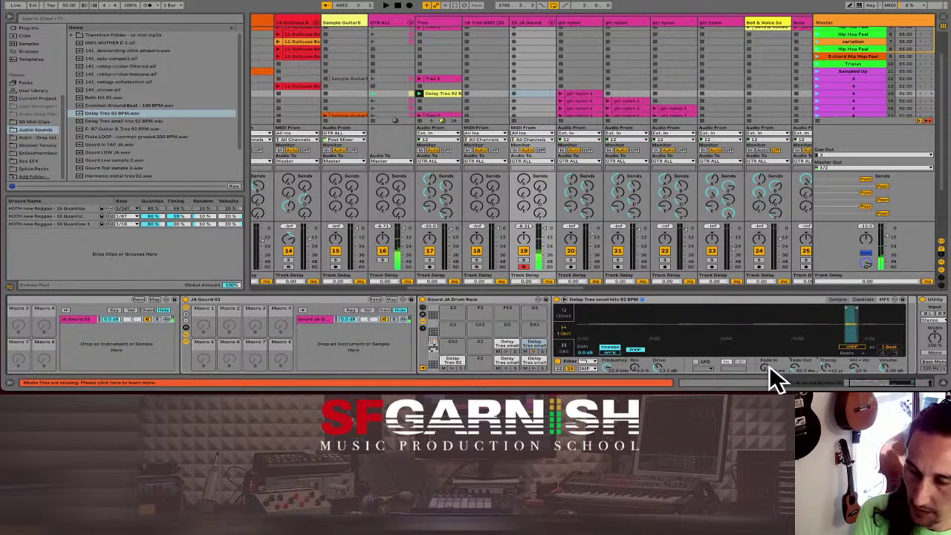
left_click_drag(768, 366, 768, 347)
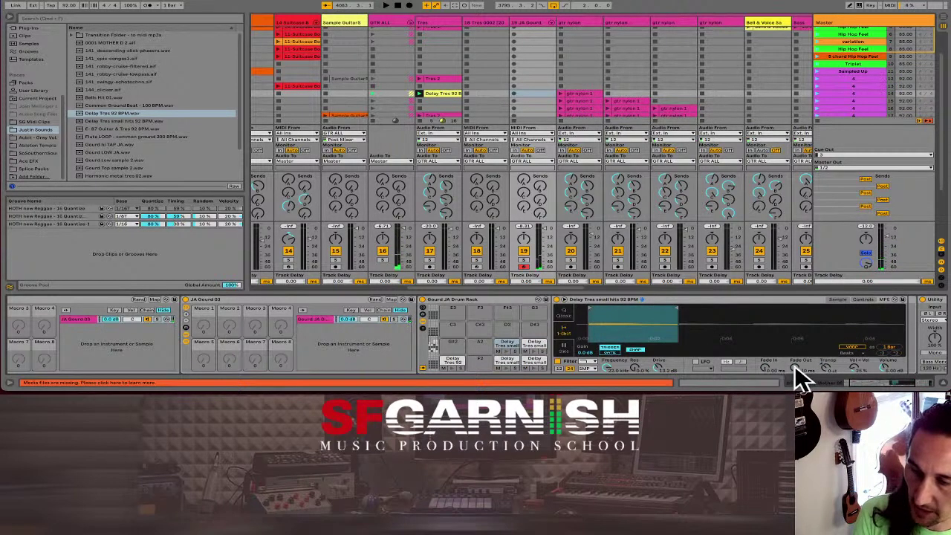
left_click_drag(794, 367, 765, 356)
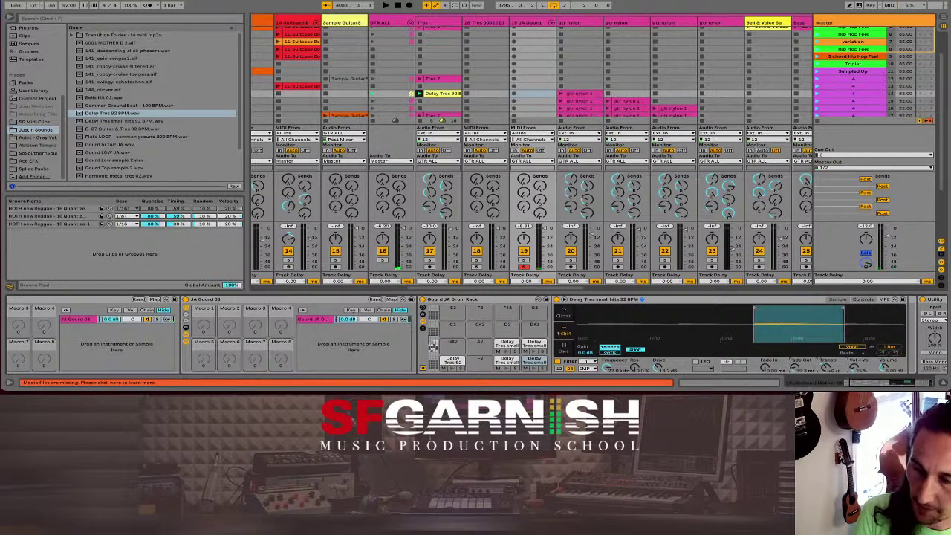
left_click_drag(790, 364, 766, 359)
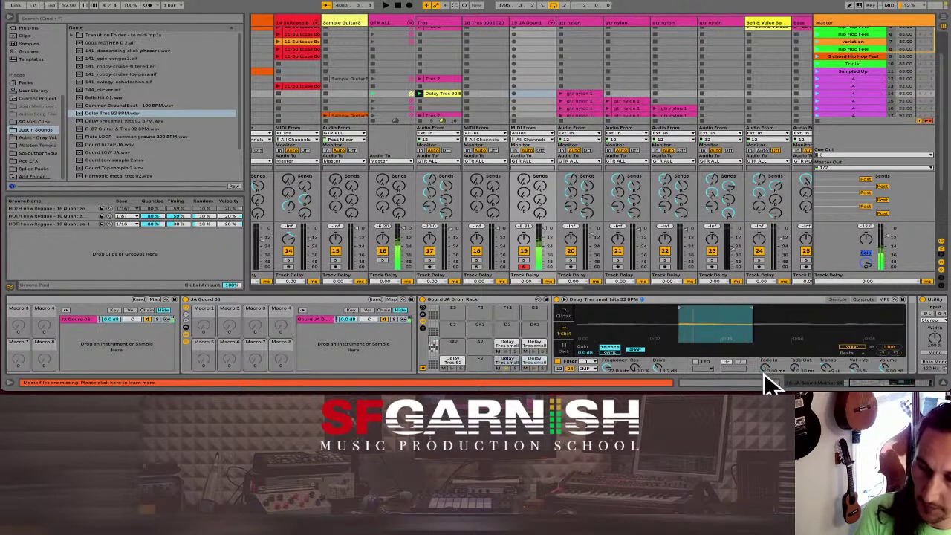
left_click_drag(800, 368, 800, 365)
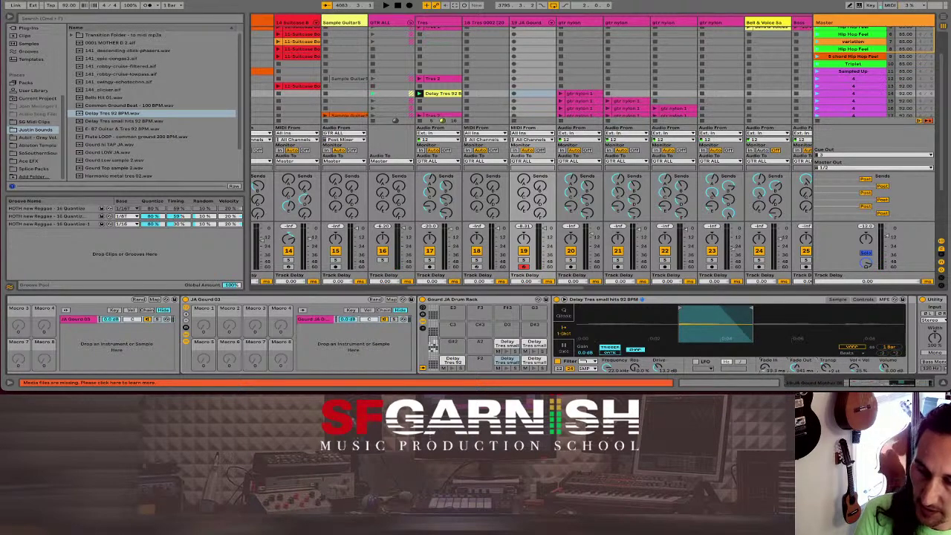
left_click_drag(764, 365, 764, 365)
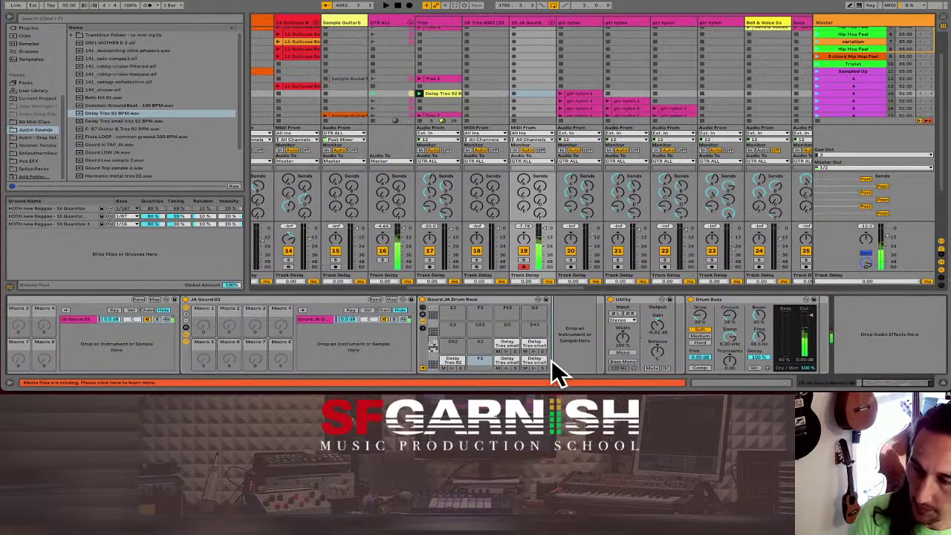
- Delete the Delay Tres 92 BPM sample from the drum rack's E2 pad
left_click(451, 358)
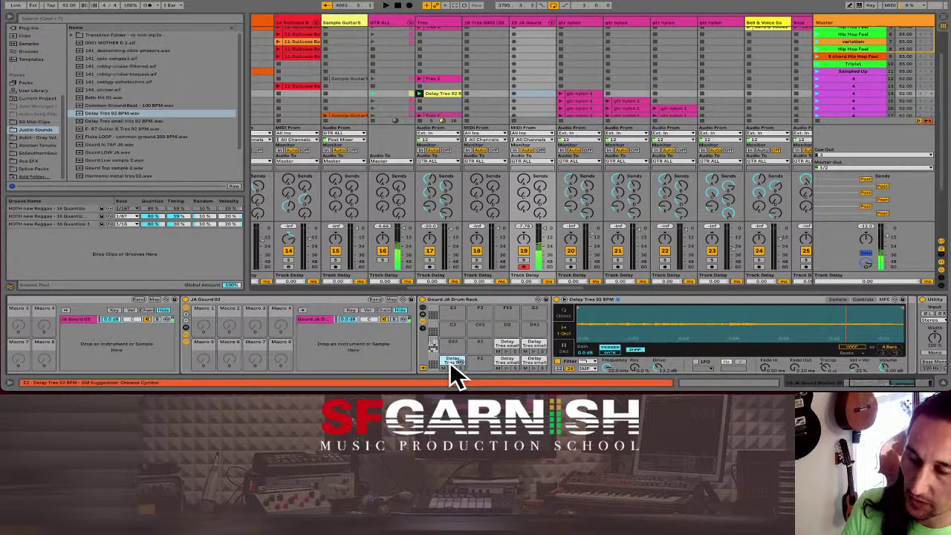
left_click(451, 363)
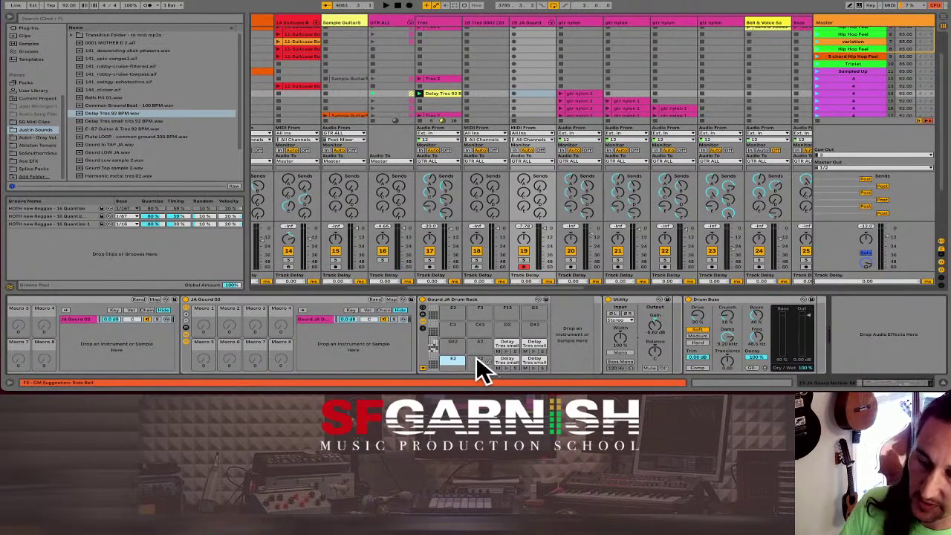
left_click(478, 346)
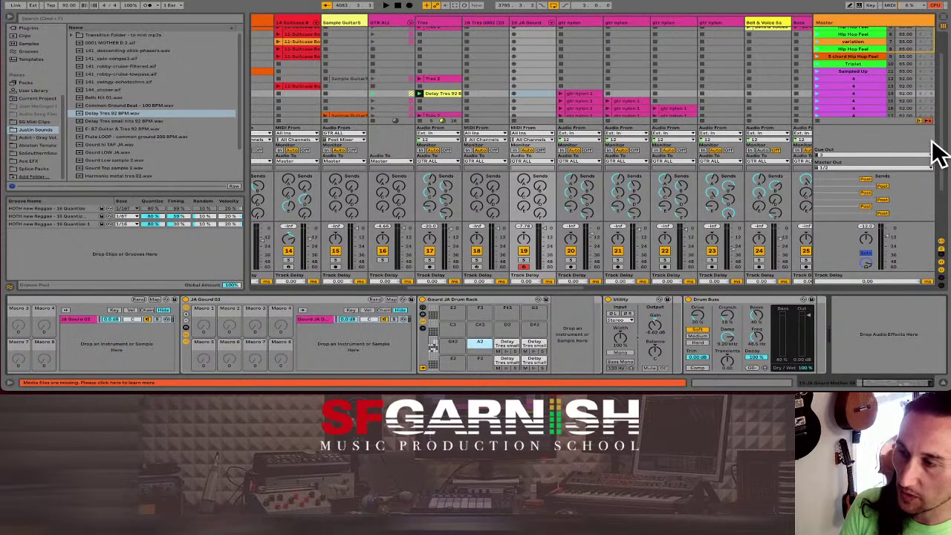
- Deactivate the Tres 2 clip and launch scene 12 to play the small-hits pads over it
left_click(445, 79)
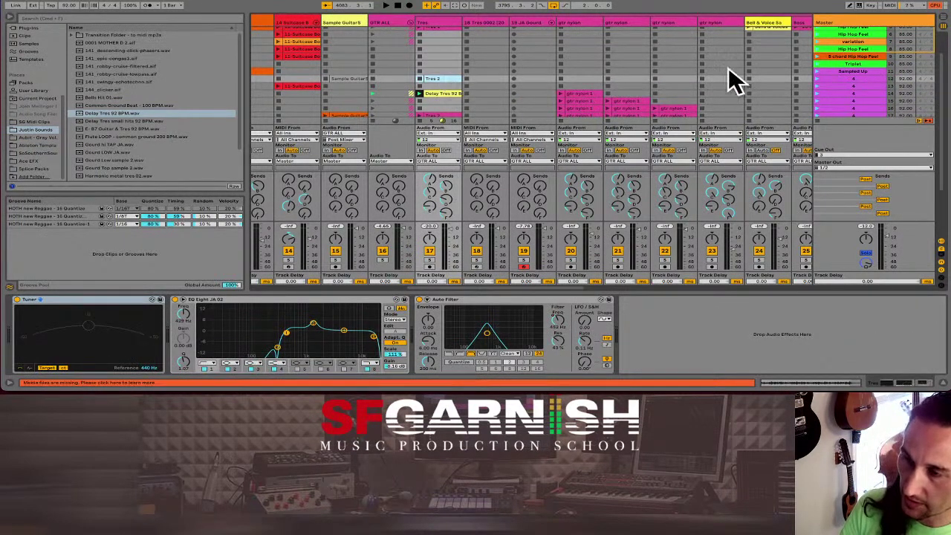
left_click(816, 76)
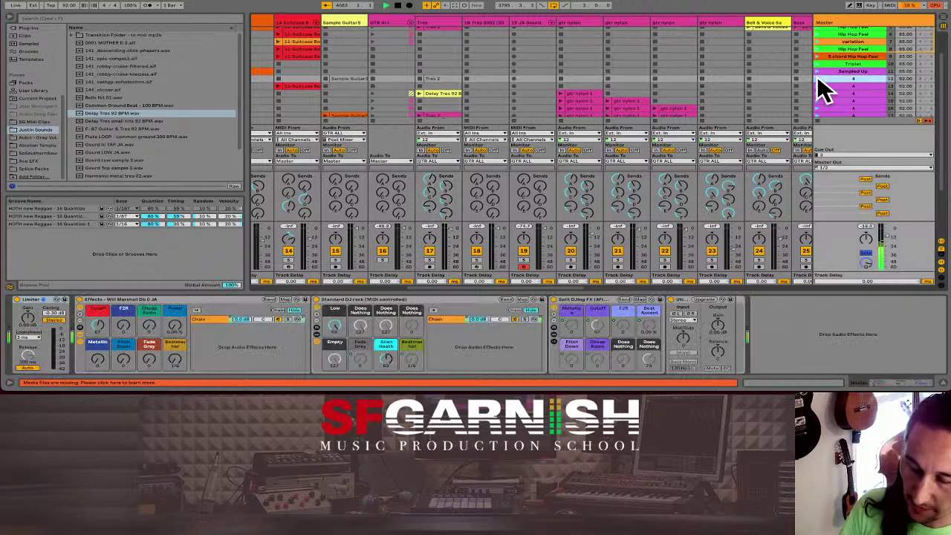
- Load the Delay Tres small hits 92 BPM sample onto the D#3 pad of the JA Gourd track's drum rack
left_click(536, 22)
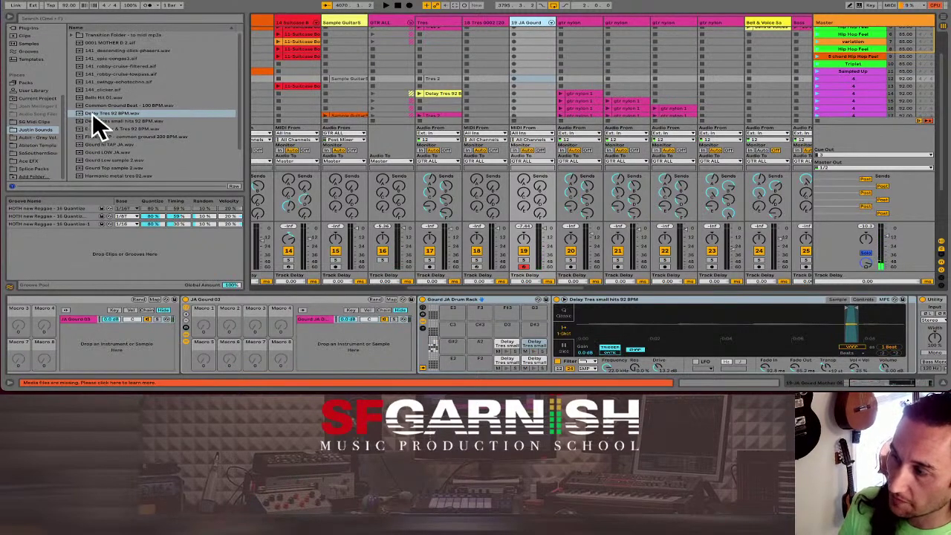
left_click(117, 120)
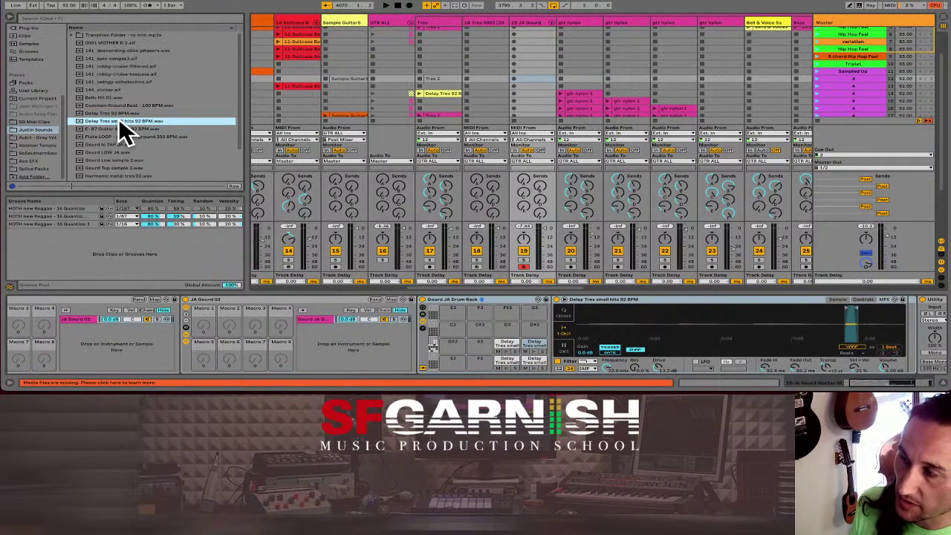
left_click_drag(119, 122, 533, 332)
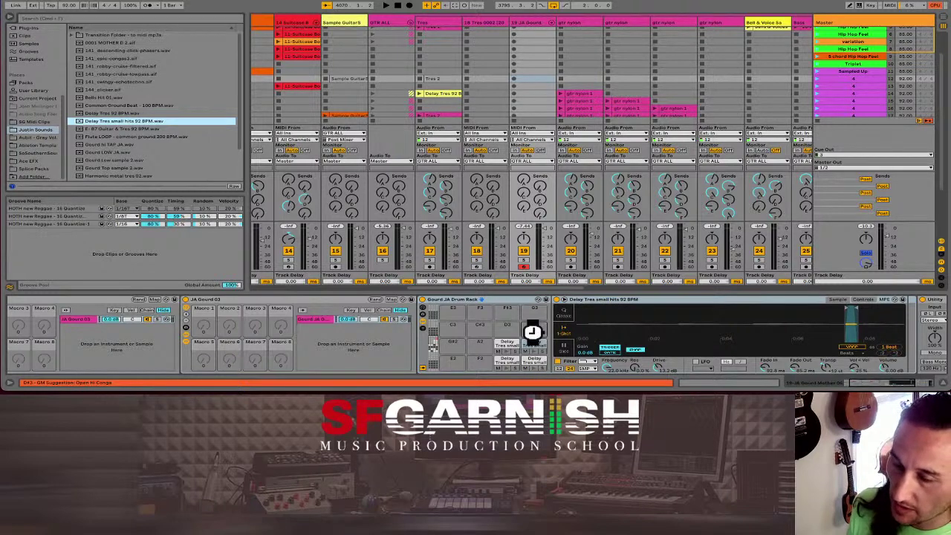
- Trim the newly loaded Delay Tres small hits sample to a one-beat slice near its end and adjust its fade-in time
left_click_drag(535, 330, 535, 330)
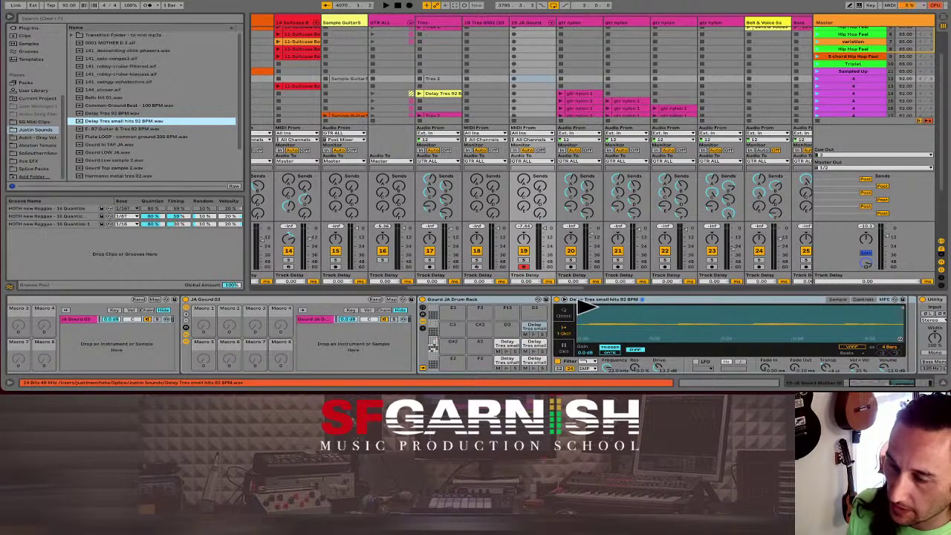
left_click_drag(580, 307, 853, 311)
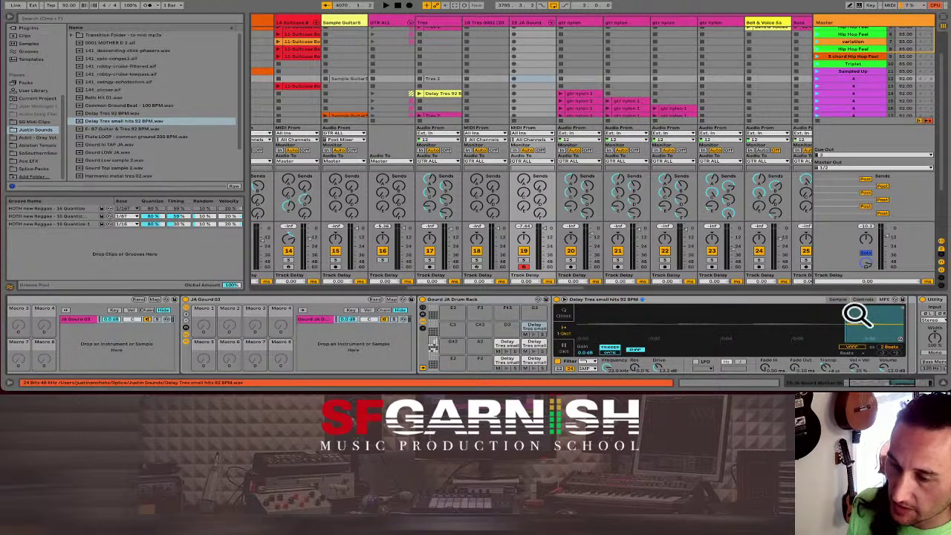
left_click_drag(899, 311, 847, 312)
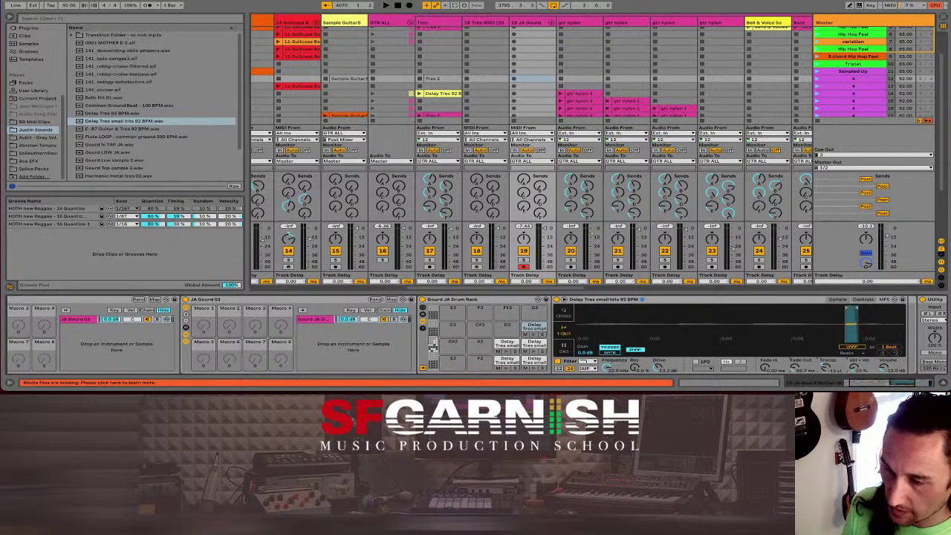
mouse_move(762, 367)
left_mouse_down()
mouse_move(762, 356)
mouse_move(763, 366)
left_mouse_up()
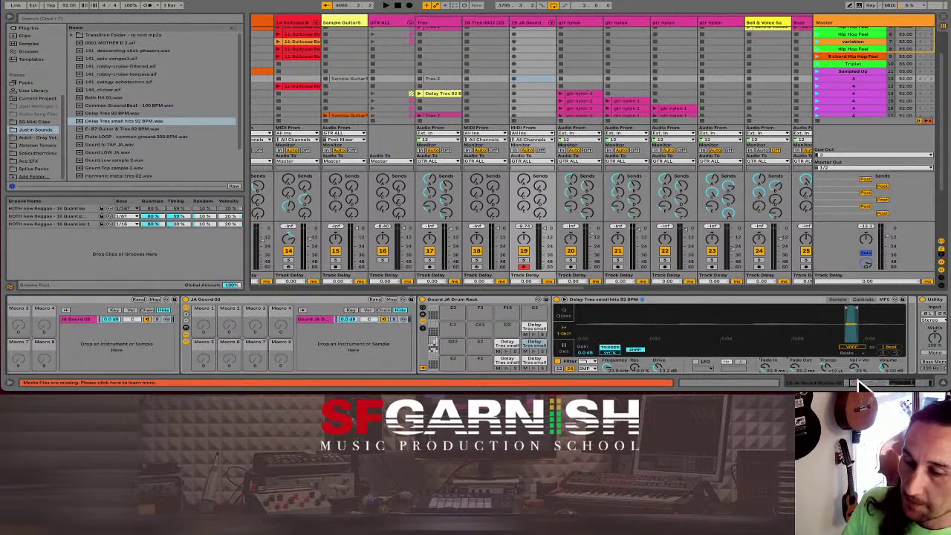
- Look through the Max for Live category and the presets and devices in the EFX collection
scroll(873, 386, "right", 5)
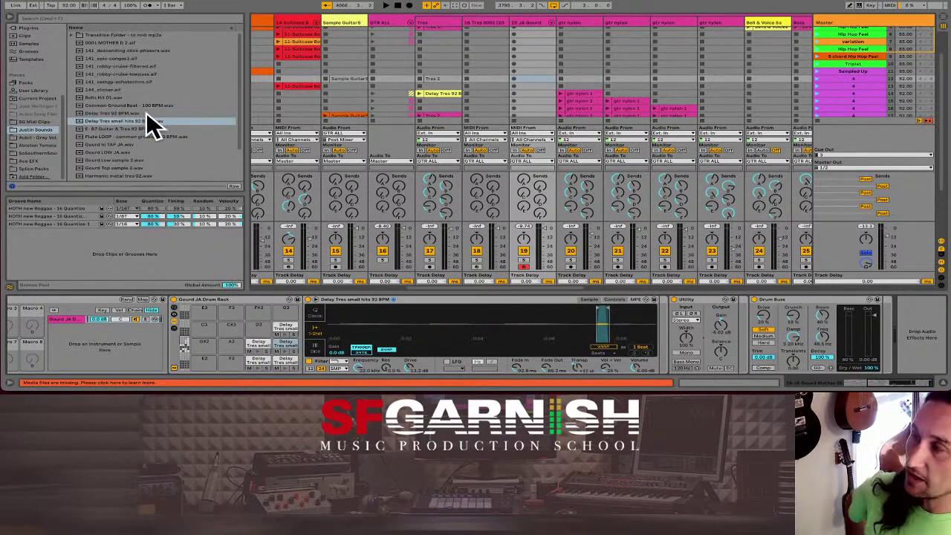
scroll(34, 115, "up", 5)
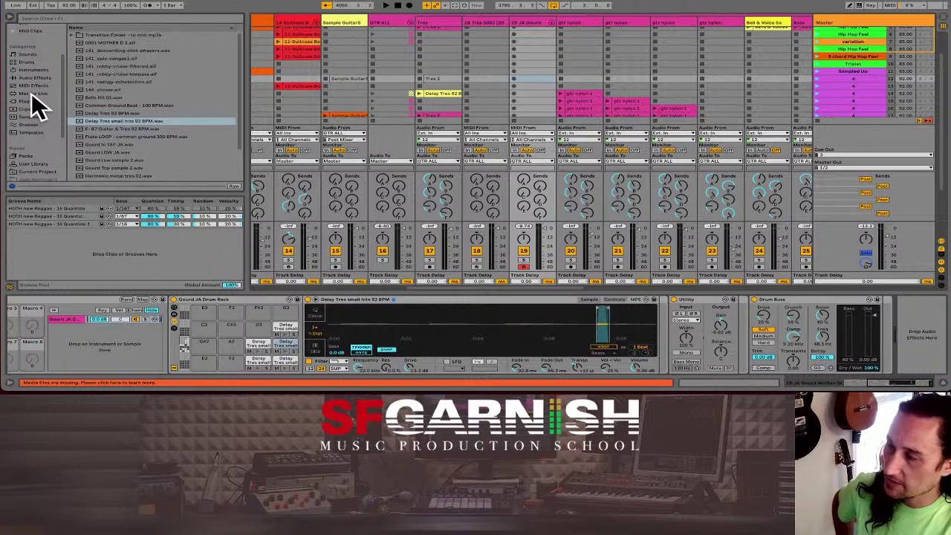
left_click(31, 93)
scroll(31, 95, "up", 5)
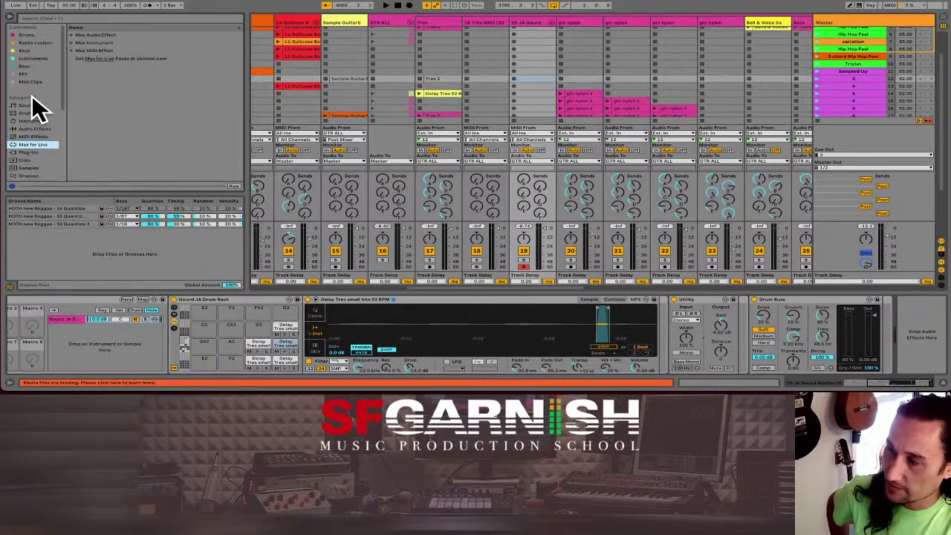
left_click(31, 75)
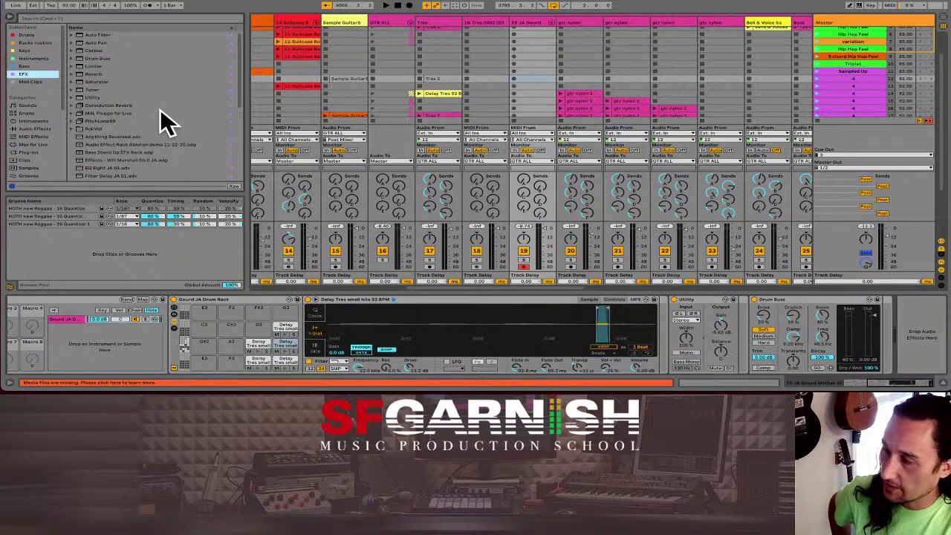
scroll(174, 152, "down", 1)
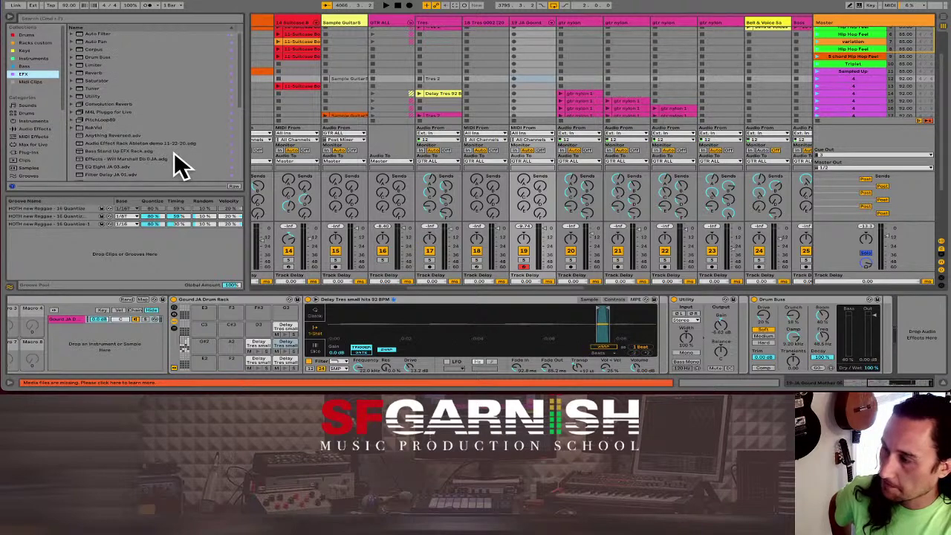
scroll(185, 154, "down", 3)
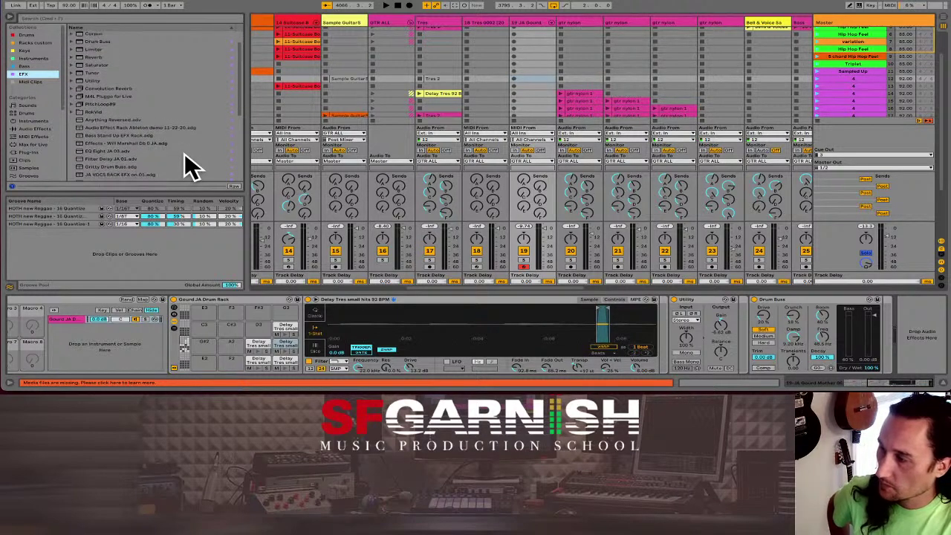
scroll(187, 165, "down", 4)
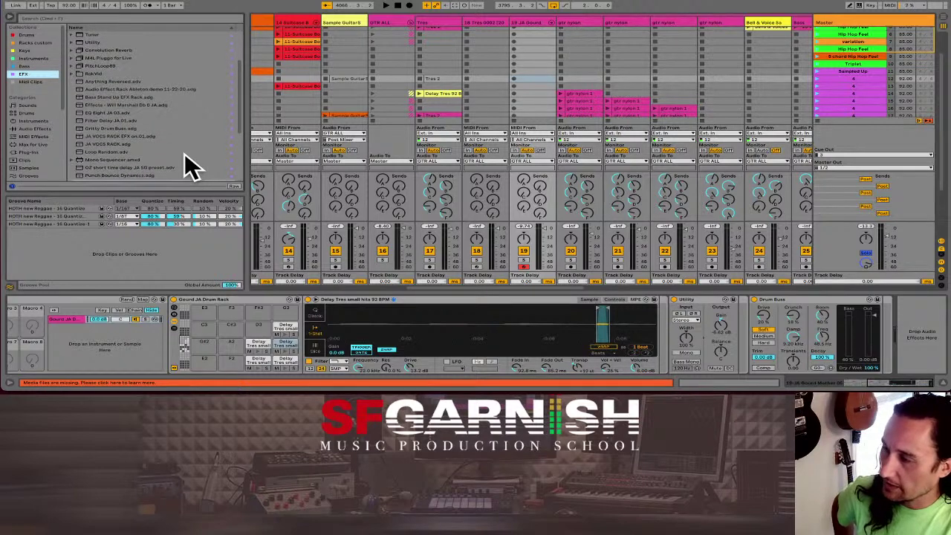
scroll(184, 153, "down", 1)
scroll(184, 153, "down", 9)
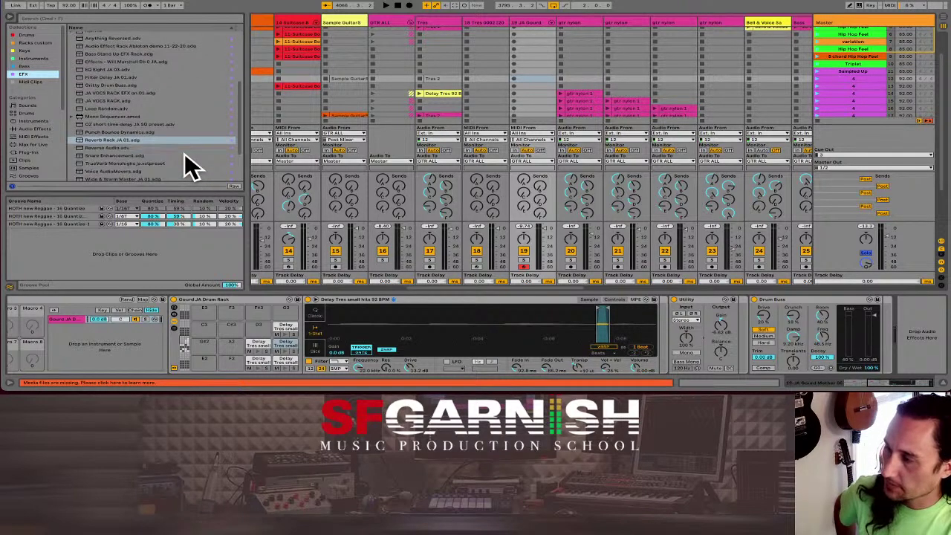
scroll(188, 165, "down", 1)
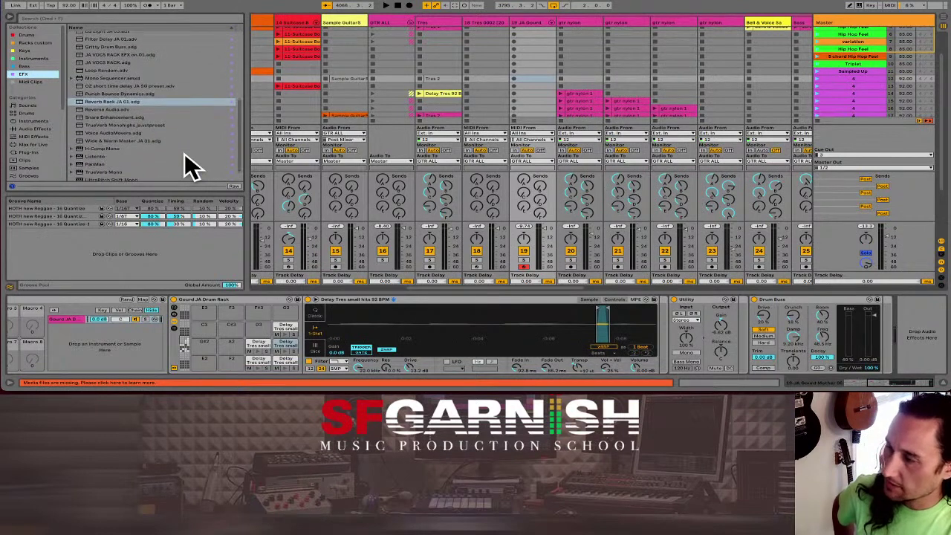
scroll(148, 165, "down", 2)
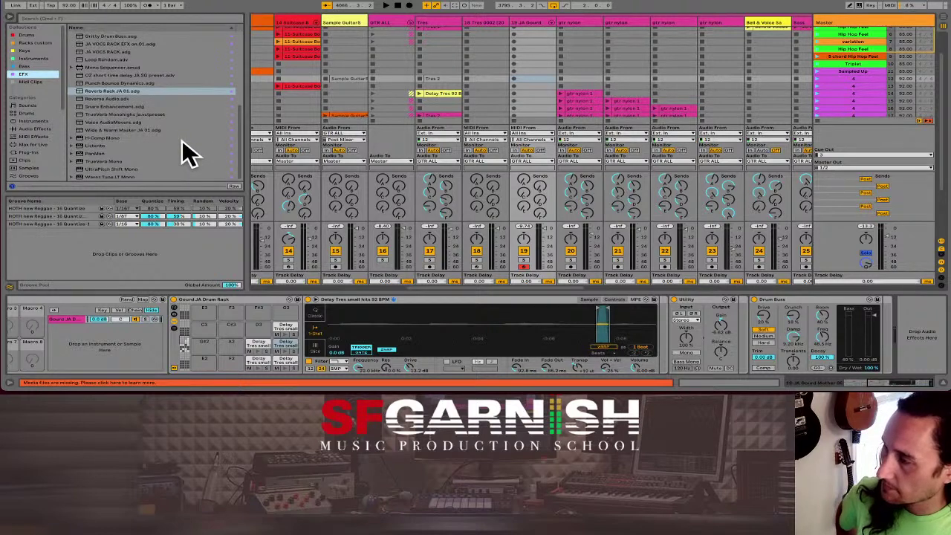
scroll(189, 154, "up", 3)
scroll(190, 154, "up", 2)
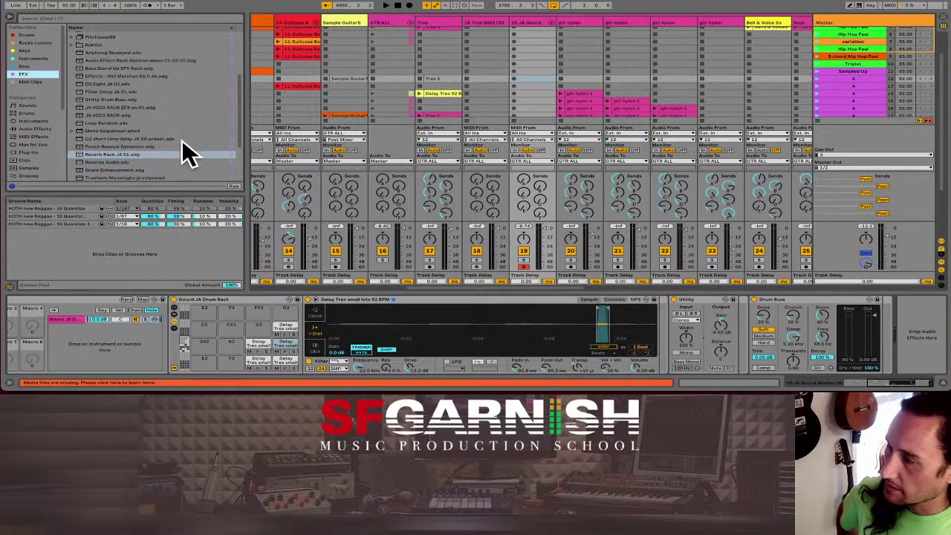
scroll(189, 141, "up", 1)
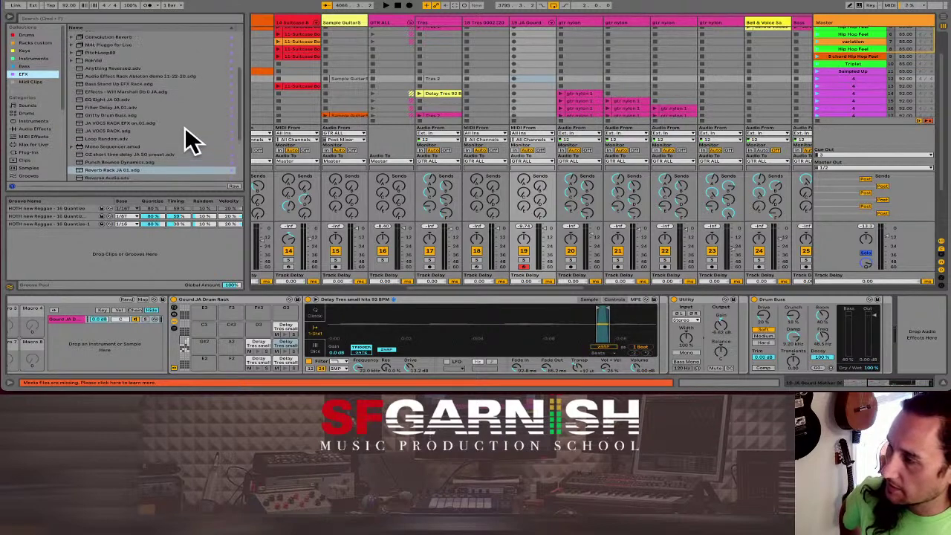
scroll(190, 141, "up", 1)
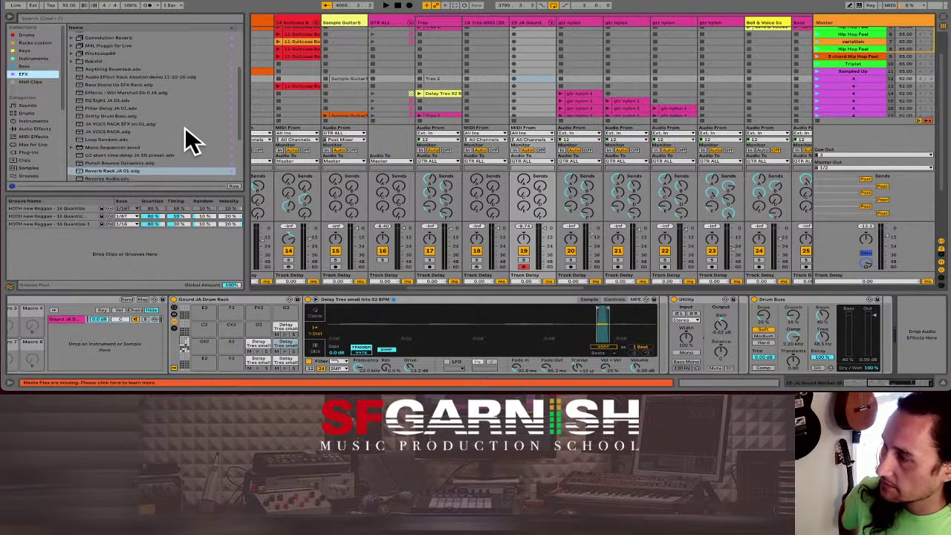
scroll(189, 141, "up", 5)
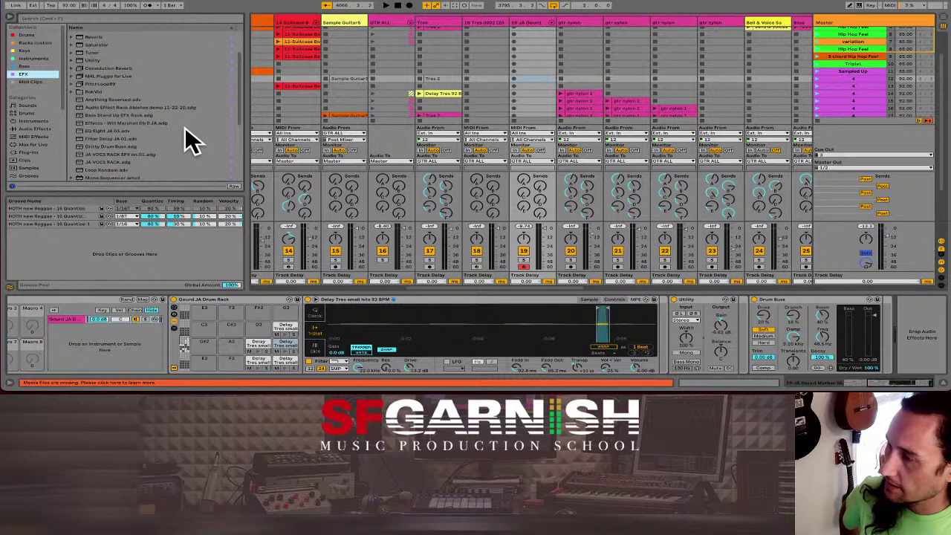
- Find the TreeTone JA + Rare Pipe 0.01 rack in the custom racks collection and select it
left_click(34, 59)
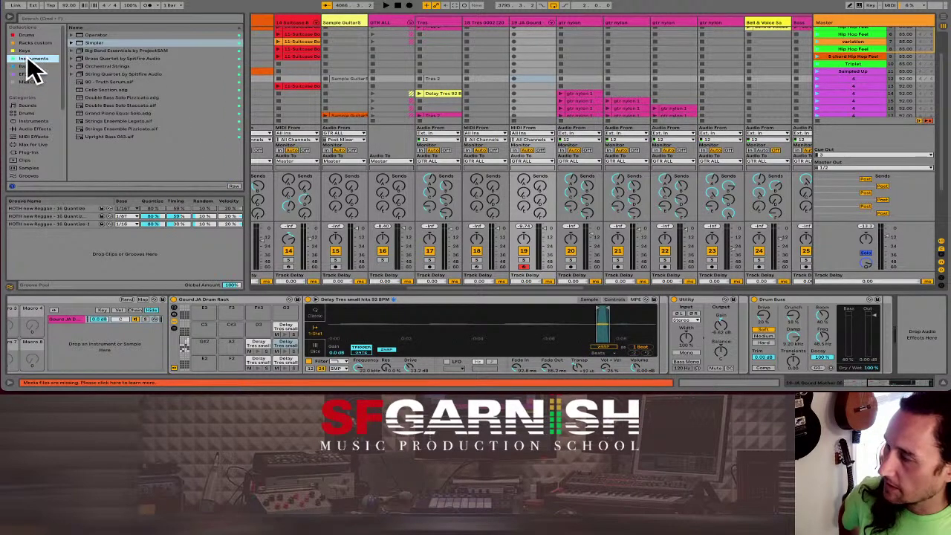
left_click(34, 42)
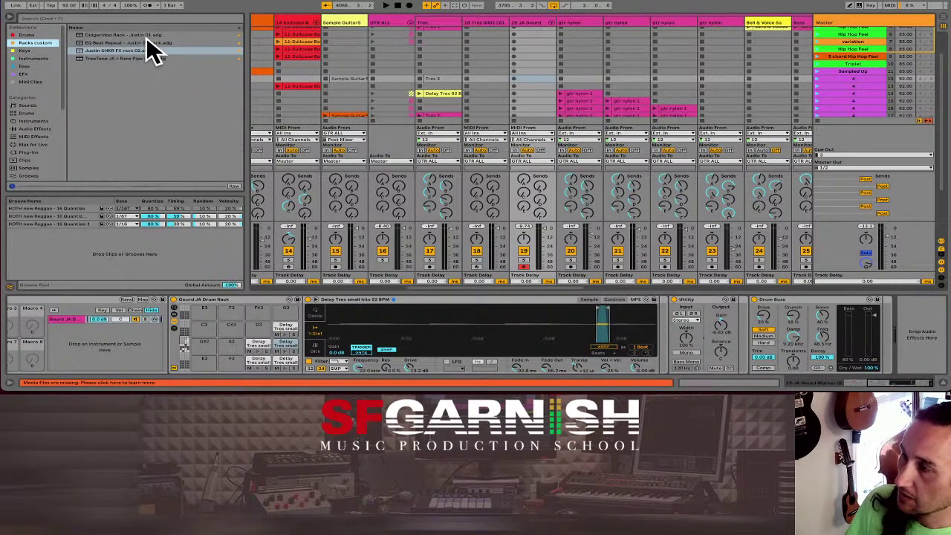
left_click(132, 59)
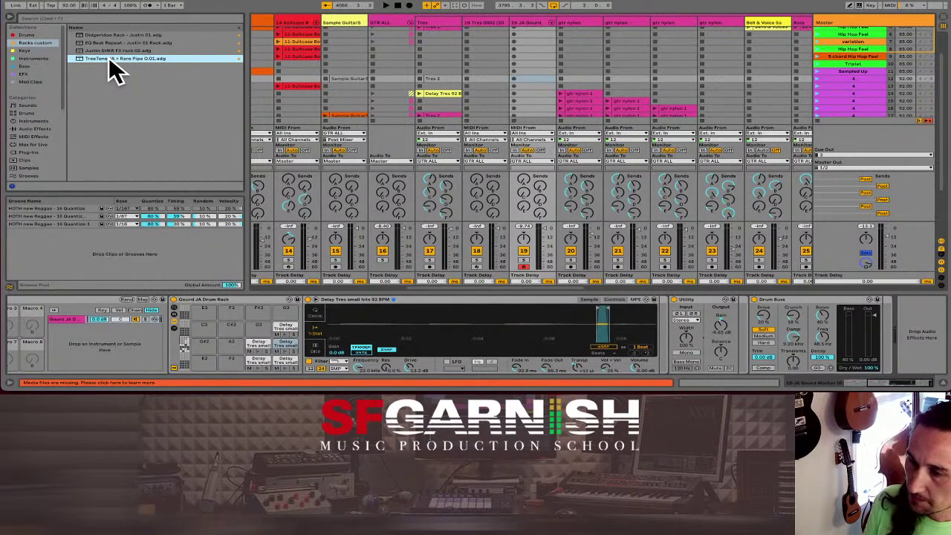
left_click_drag(109, 56, 912, 329)
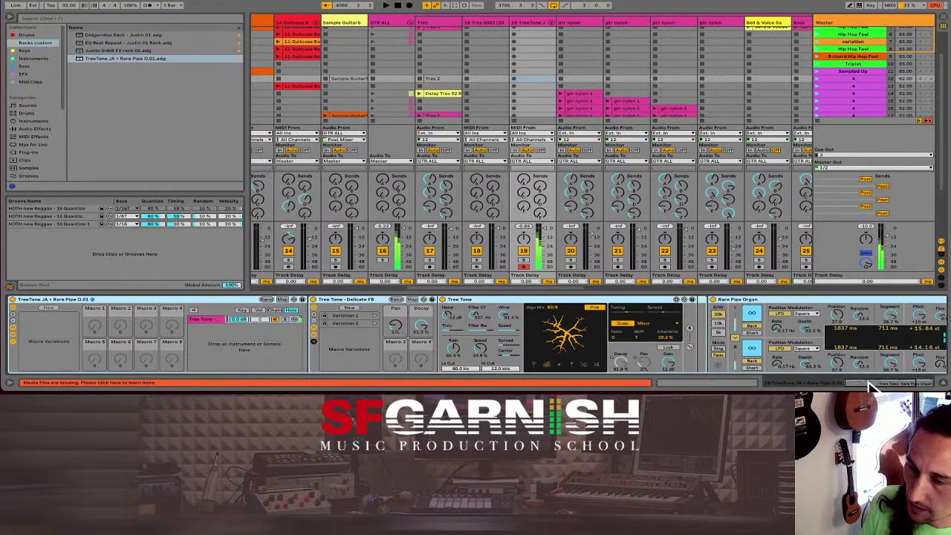
left_click_drag(872, 381, 747, 384)
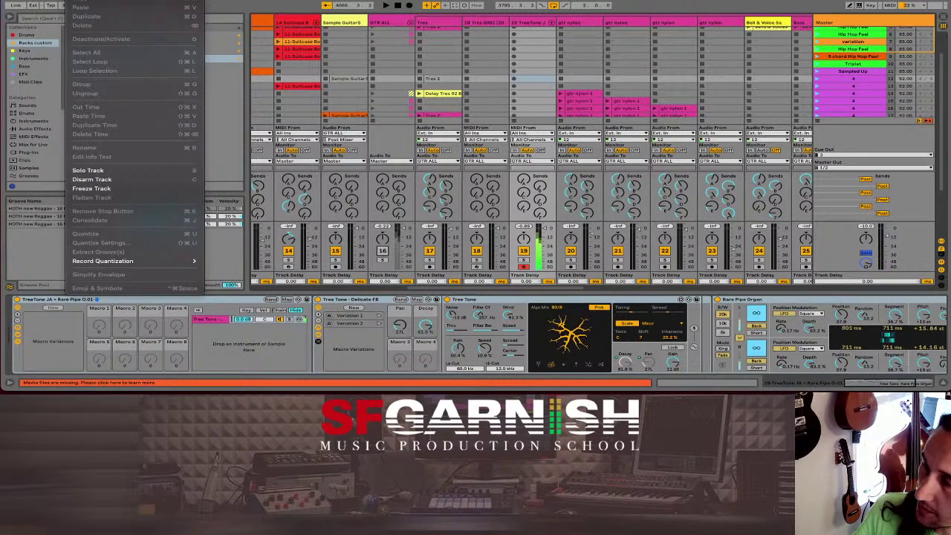
key("Escape")
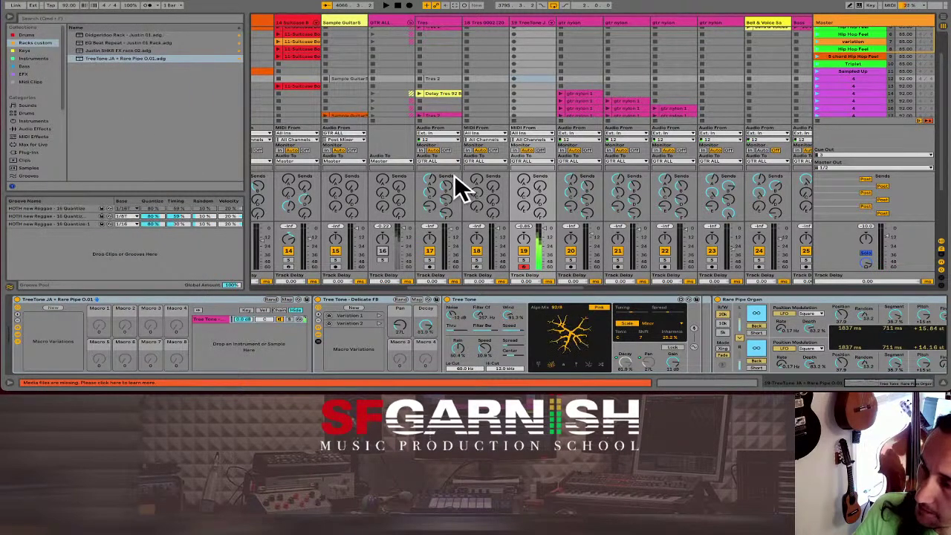
left_click_drag(862, 383, 772, 386)
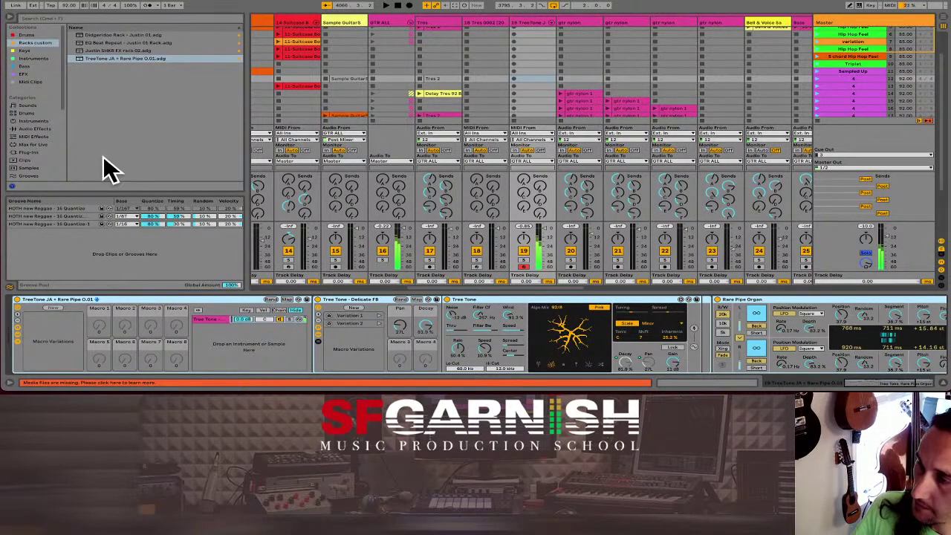
key("ctrl+z")
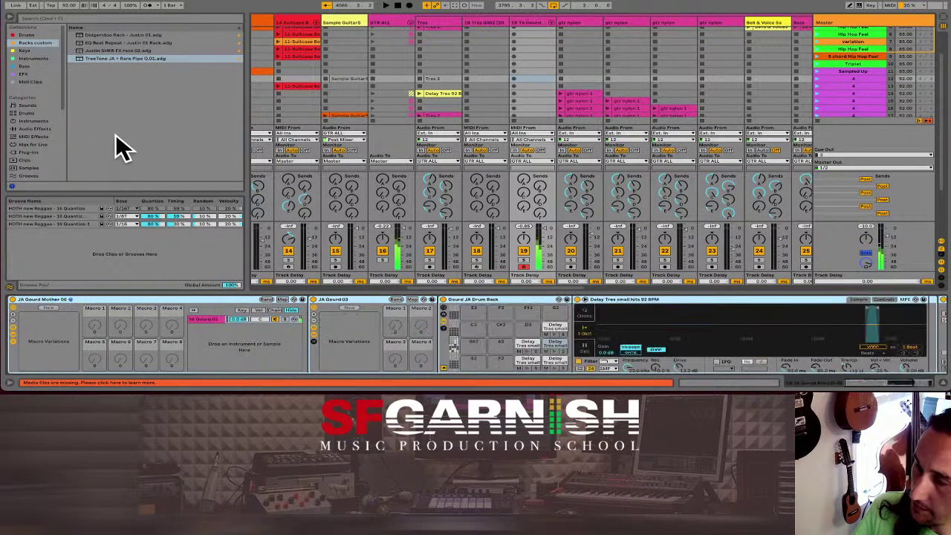
- Insert a MIDI track after the JA Gourd track, with the TreeTone JA + Rare Pipe 0.01 rack loaded and its volume lowered
left_click(502, 300)
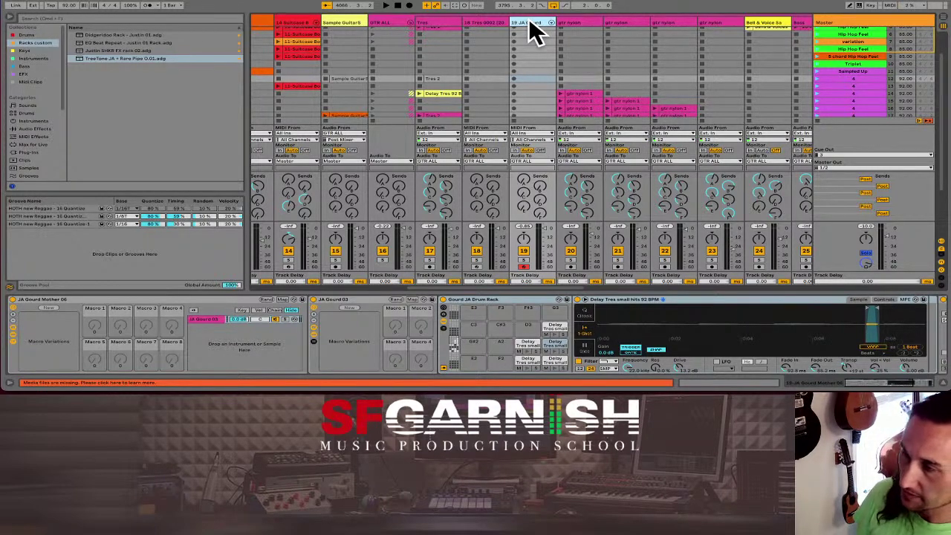
key("ctrl+shift+t")
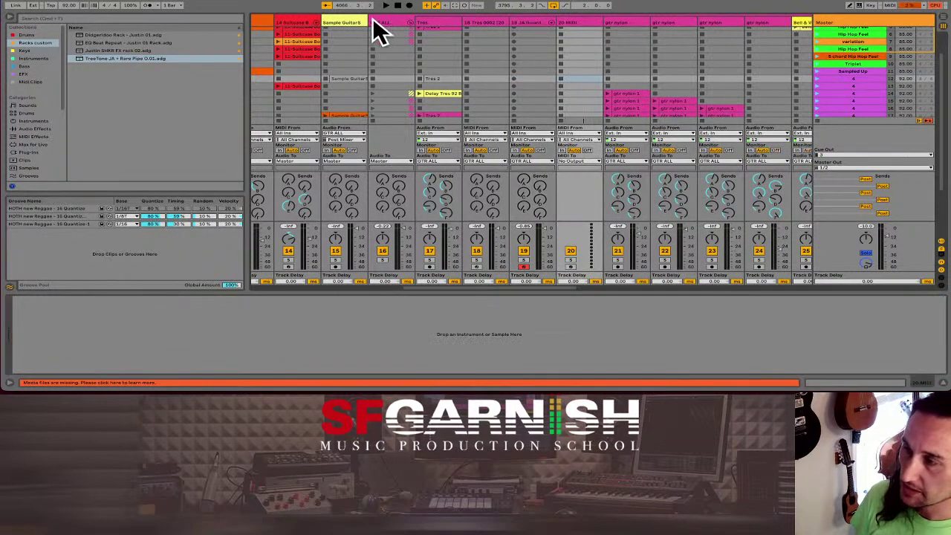
left_click_drag(115, 59, 580, 58)
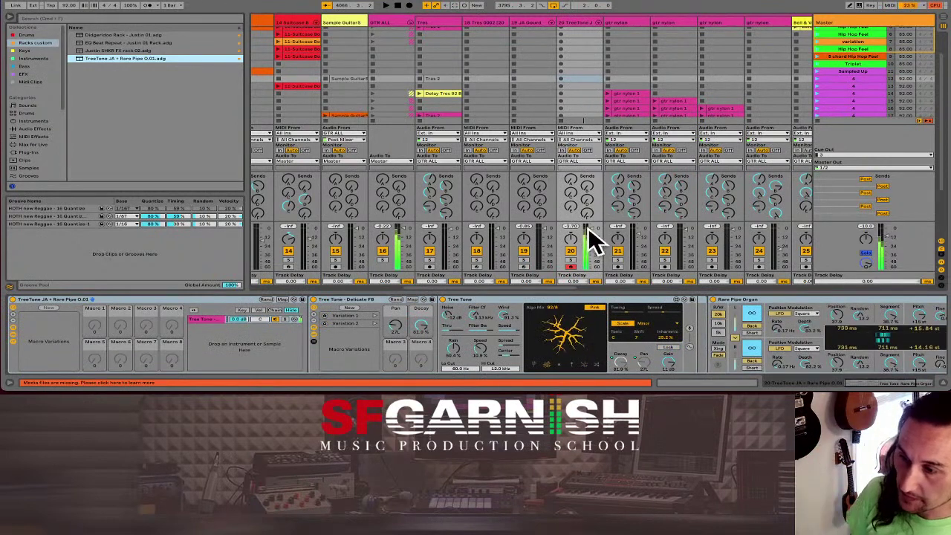
mouse_move(588, 238)
left_mouse_down()
mouse_move(588, 227)
mouse_move(593, 240)
left_mouse_up()
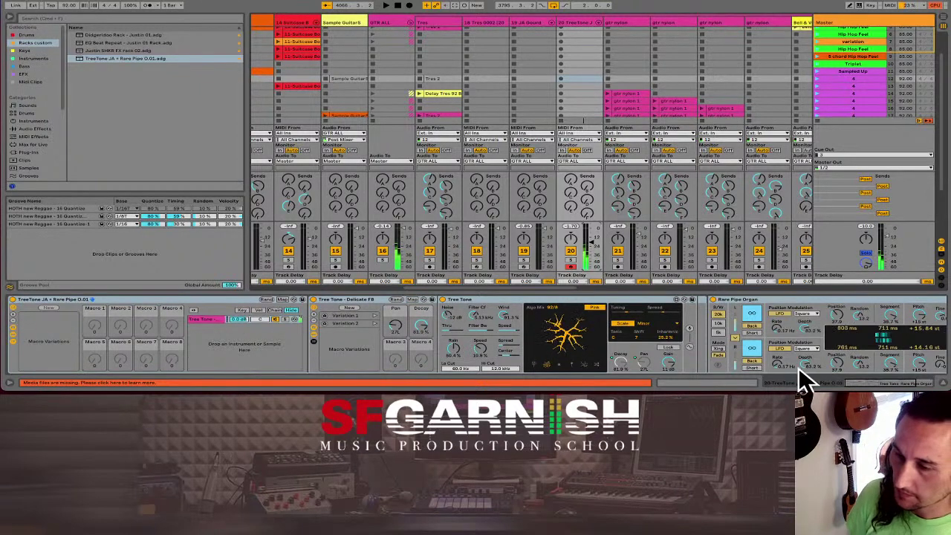
- Switch off the Rare Pipe Organ effect and adjust the Tree Tone instrument's rain, wind and speed settings
left_click_drag(854, 385, 884, 386)
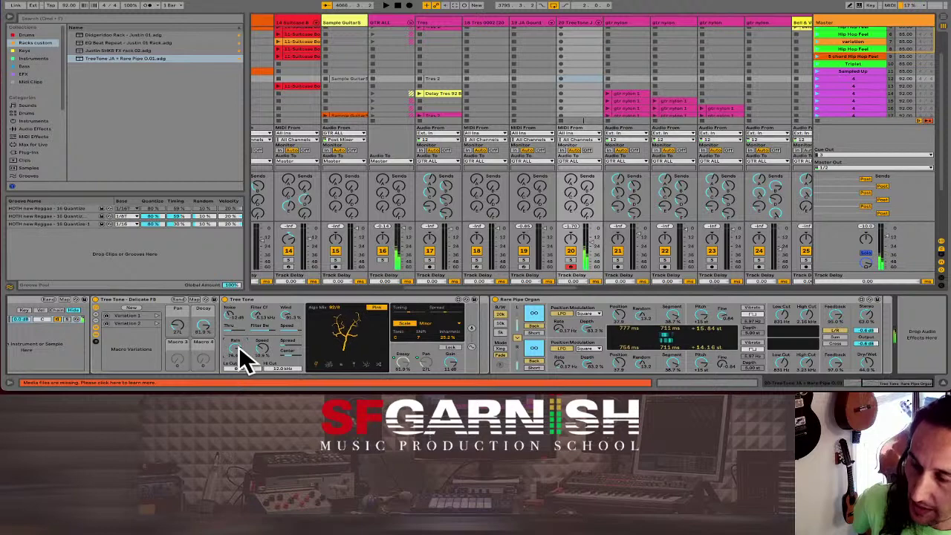
left_click(494, 298)
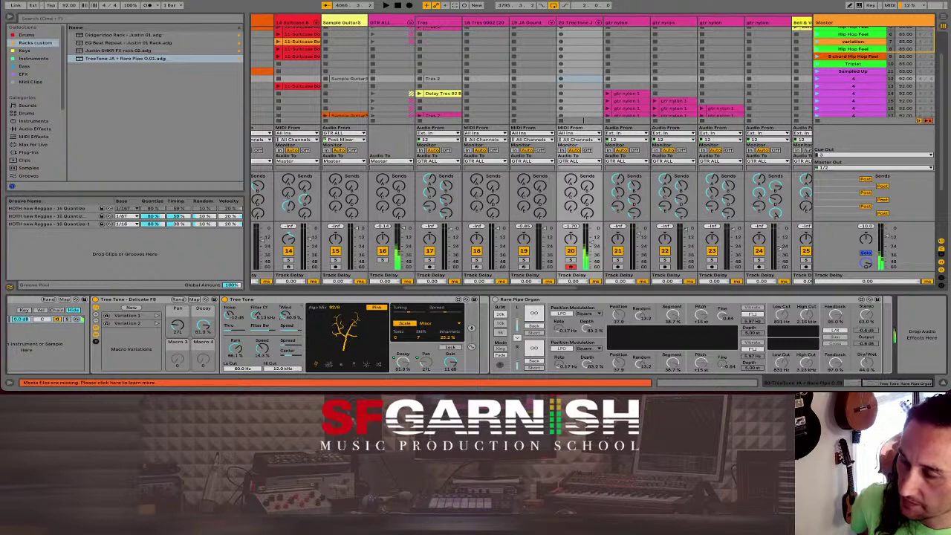
left_click_drag(245, 325, 245, 317)
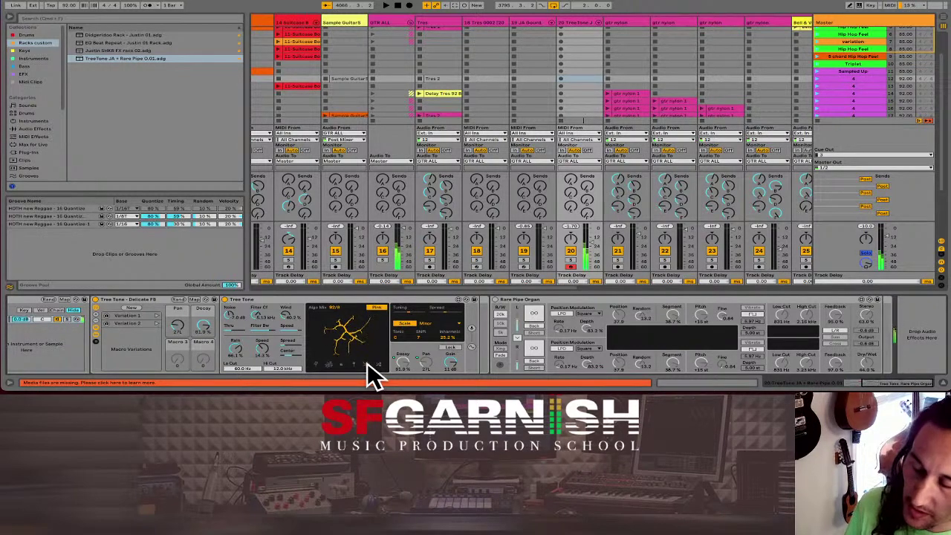
- Mute the TreeTone track
left_click(570, 250)
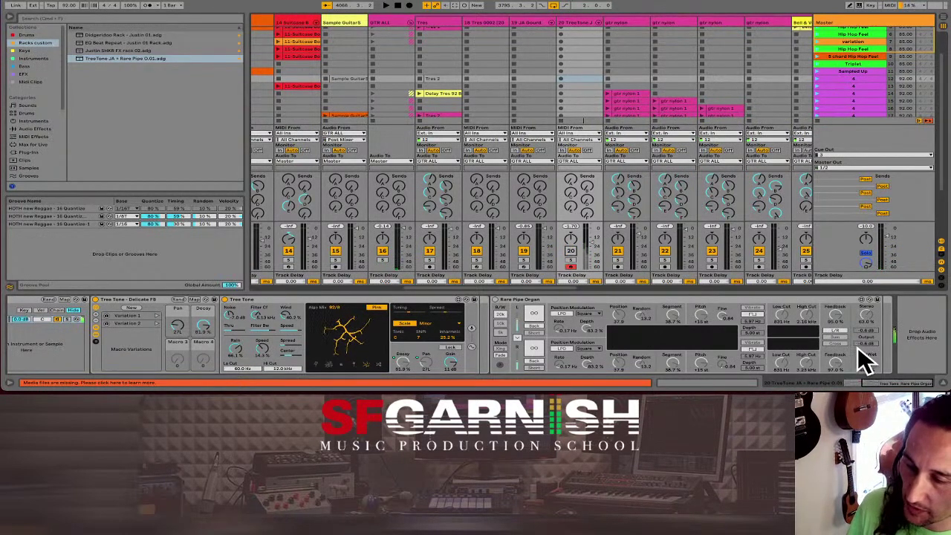
scroll(891, 381, "left", 5)
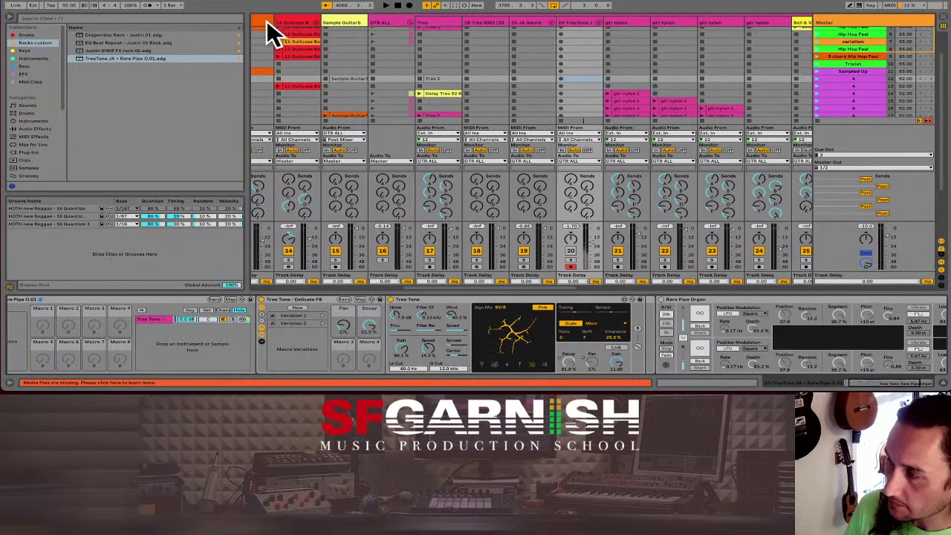
- Load the Didgeridoo Rack - Justin 01 effect rack onto the JA Gourd track and arm that track
left_click(119, 34)
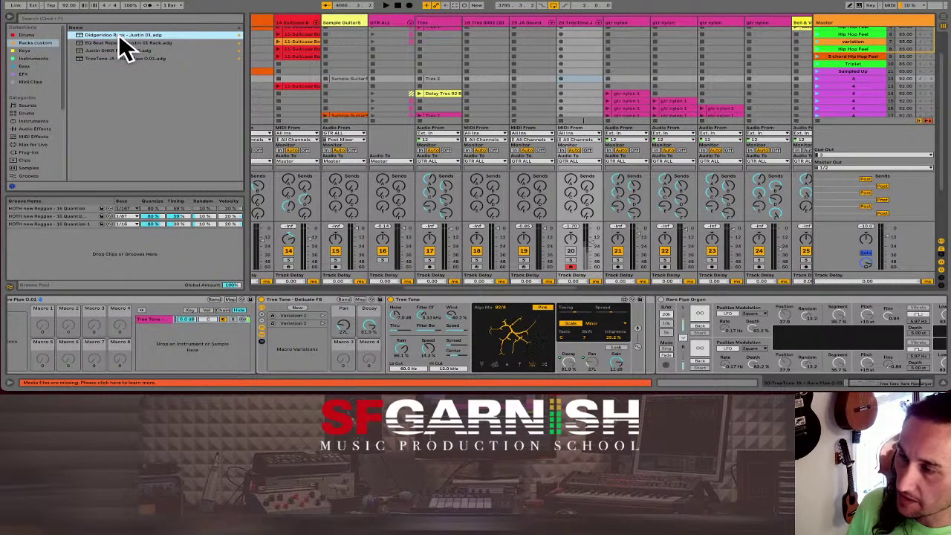
left_click_drag(146, 33, 524, 47)
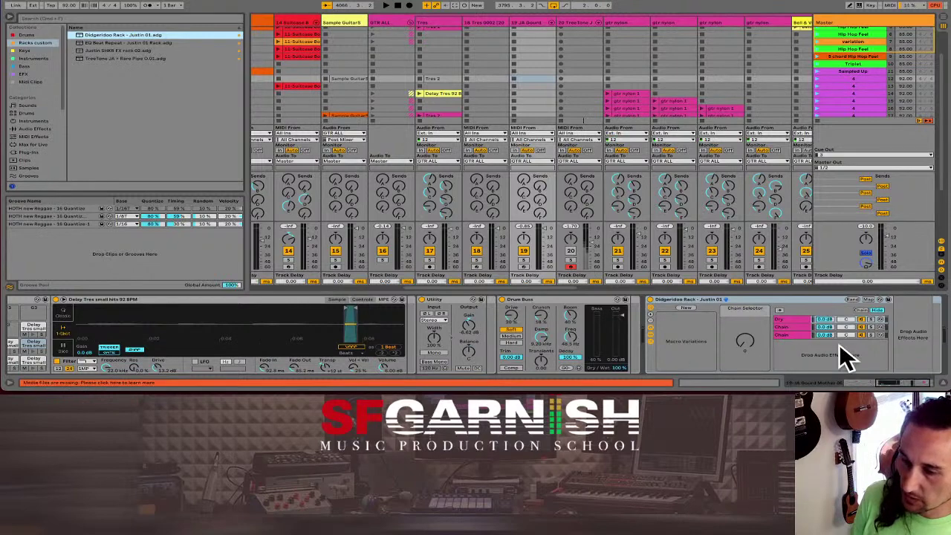
left_click_drag(892, 388, 878, 387)
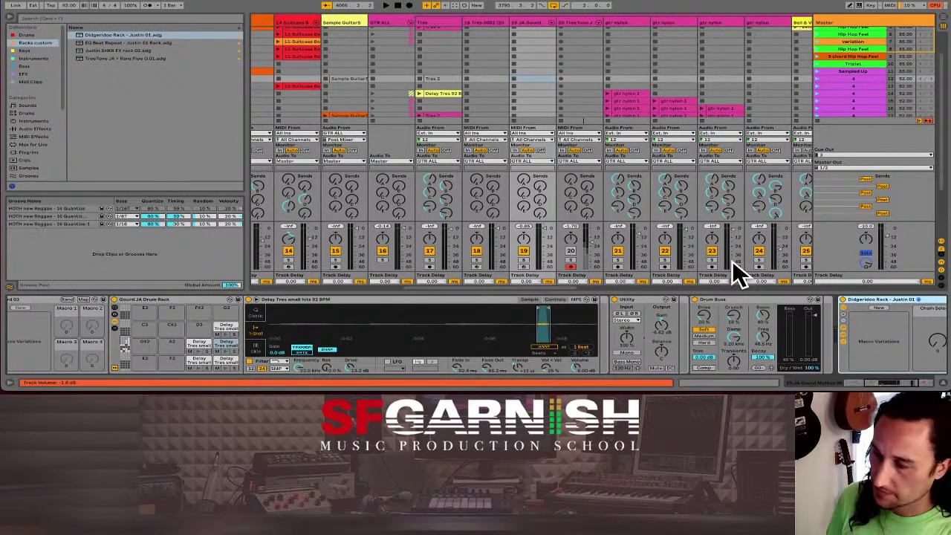
left_click(524, 266)
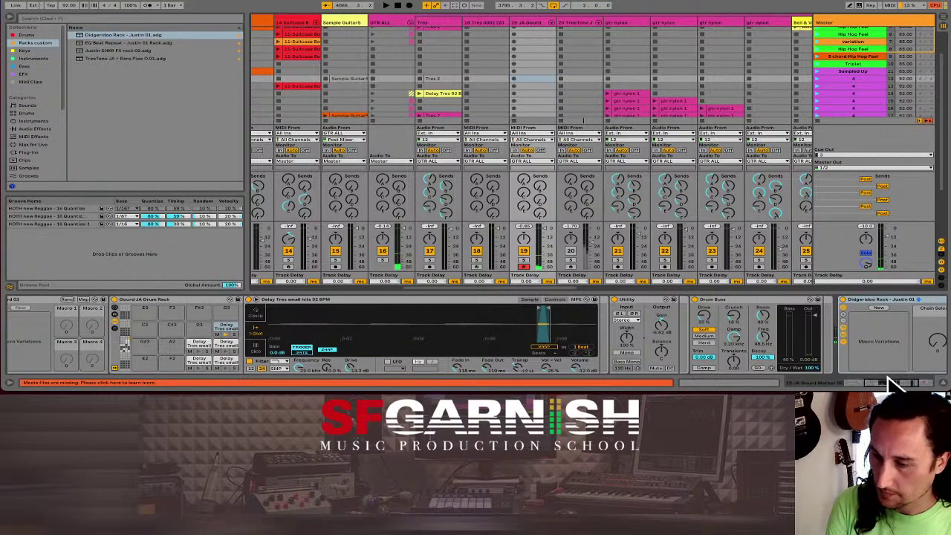
left_click_drag(892, 385, 919, 388)
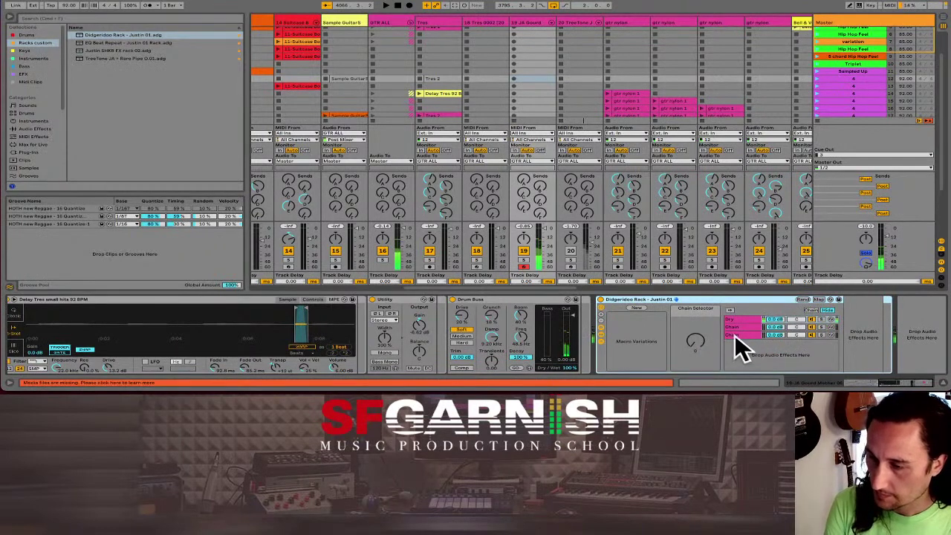
- Show the devices inside the Didgeridoo Rack and inspect its third chain
left_click(602, 329)
left_click(602, 329)
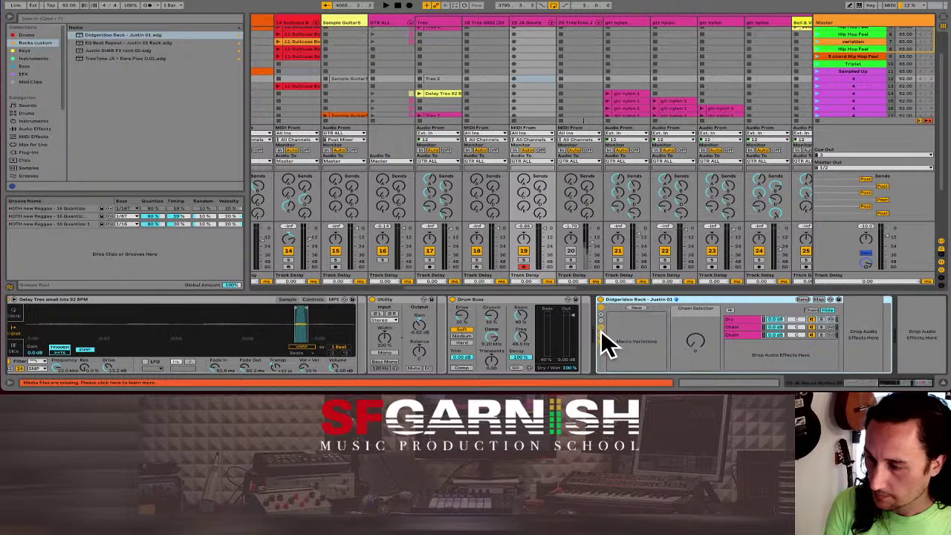
left_click(603, 333)
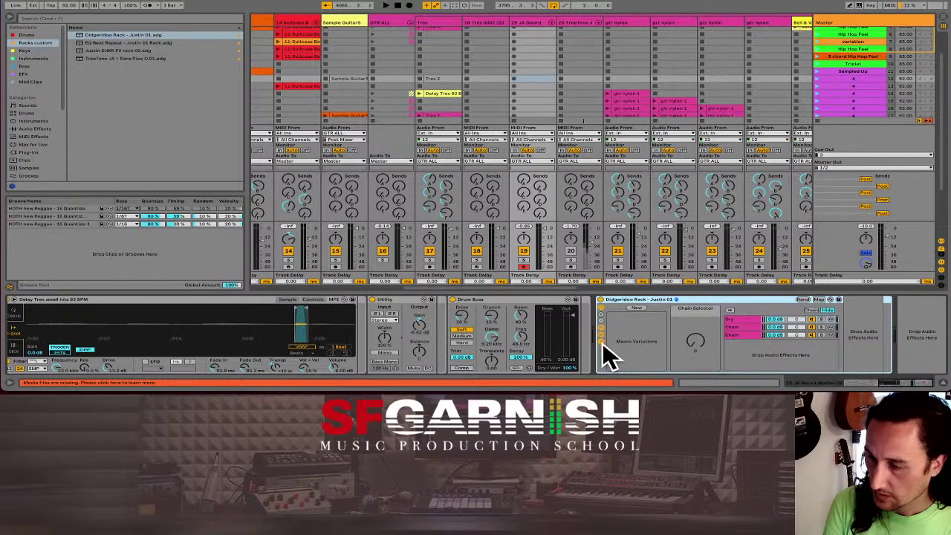
left_click(601, 339)
left_click(601, 342)
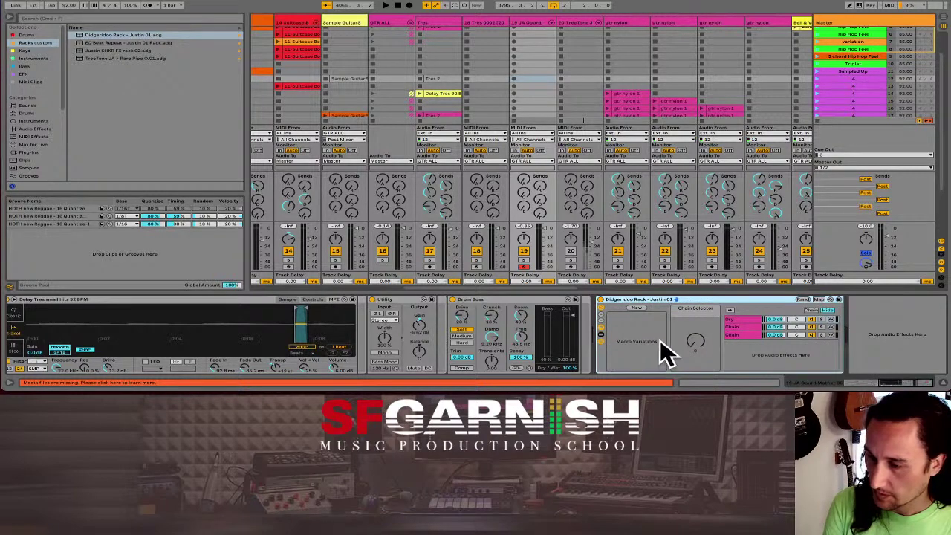
left_click(747, 319)
left_click(744, 325)
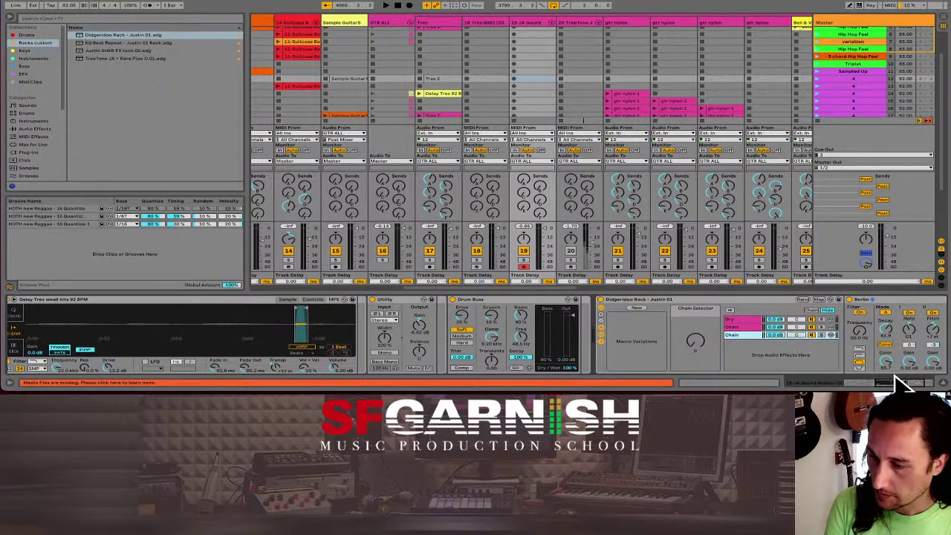
scroll(902, 384, "right", 5)
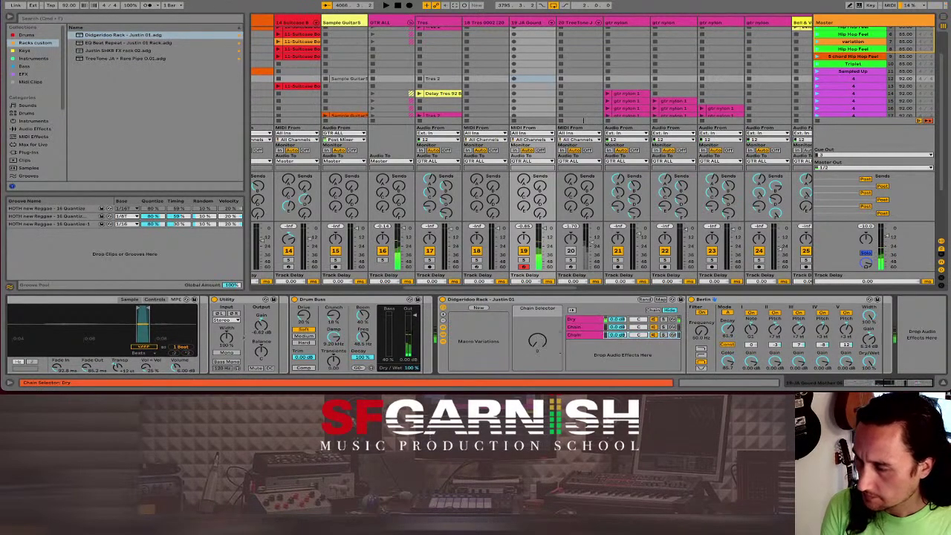
- Set the Didgeridoo Rack's chain selector to 30 and its second chain's Fade Grey macro to 47
left_click(593, 325)
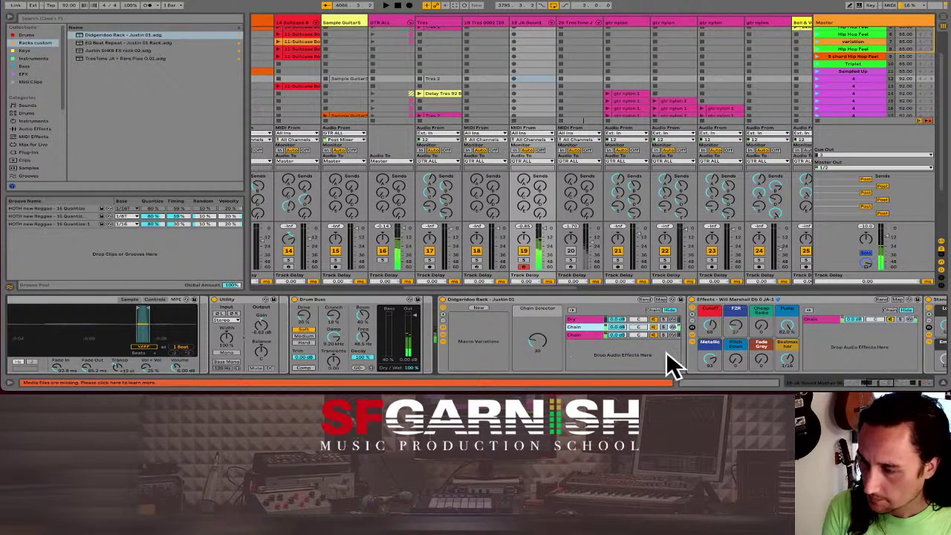
left_click(763, 362)
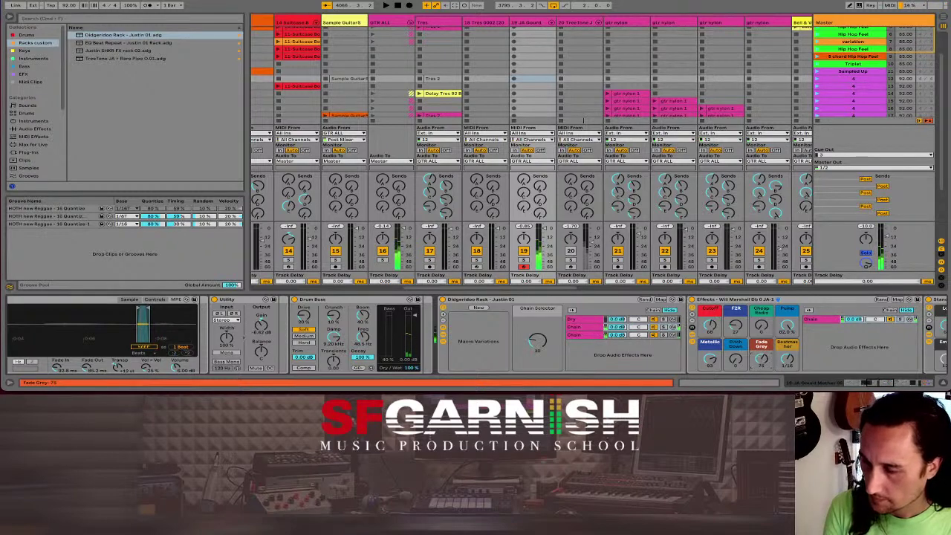
left_click_drag(762, 359, 764, 356)
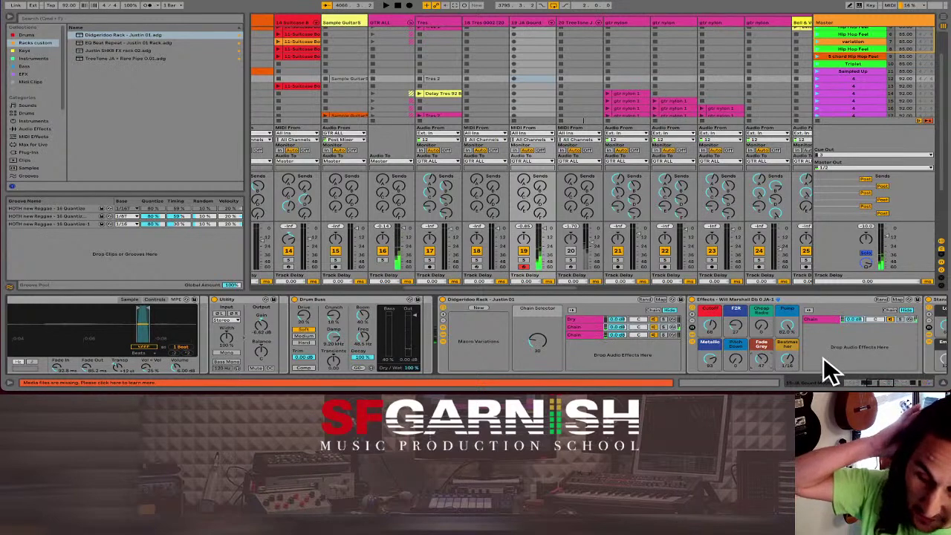
- Set the Effects rack's Fade Grey to 25, Beatmasher to 1/24 and Pump to 43.3 %, and adjust its F2R and Cheap Radio macros
left_click(862, 382)
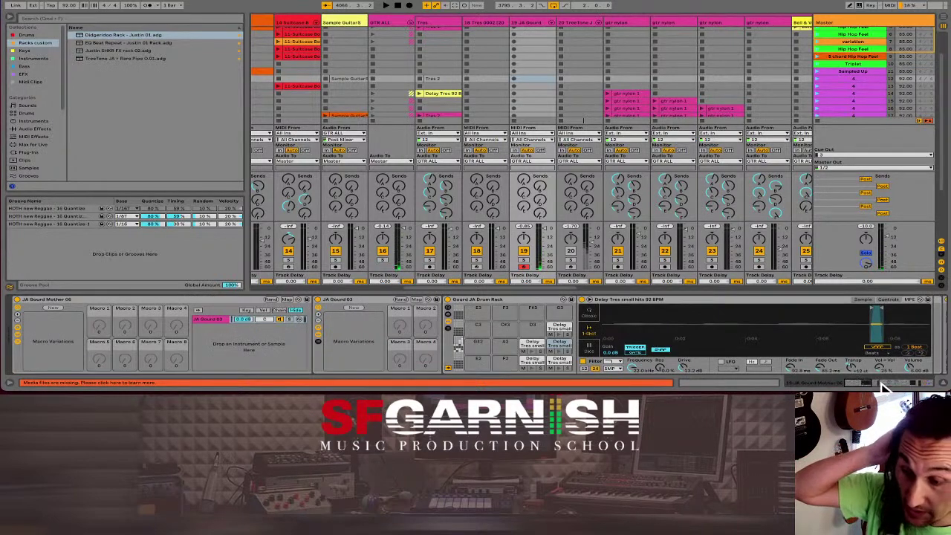
left_click(881, 385)
left_click_drag(884, 385, 908, 385)
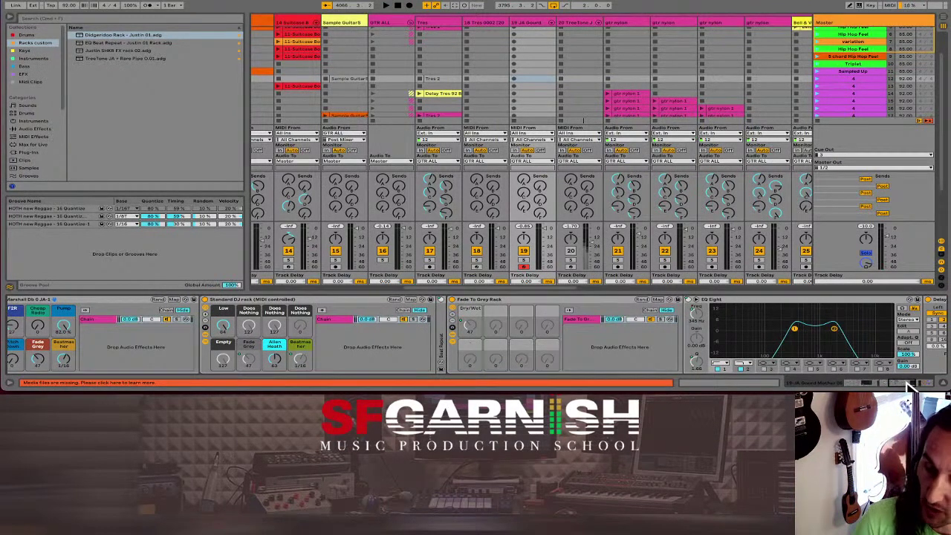
left_click_drag(911, 385, 902, 386)
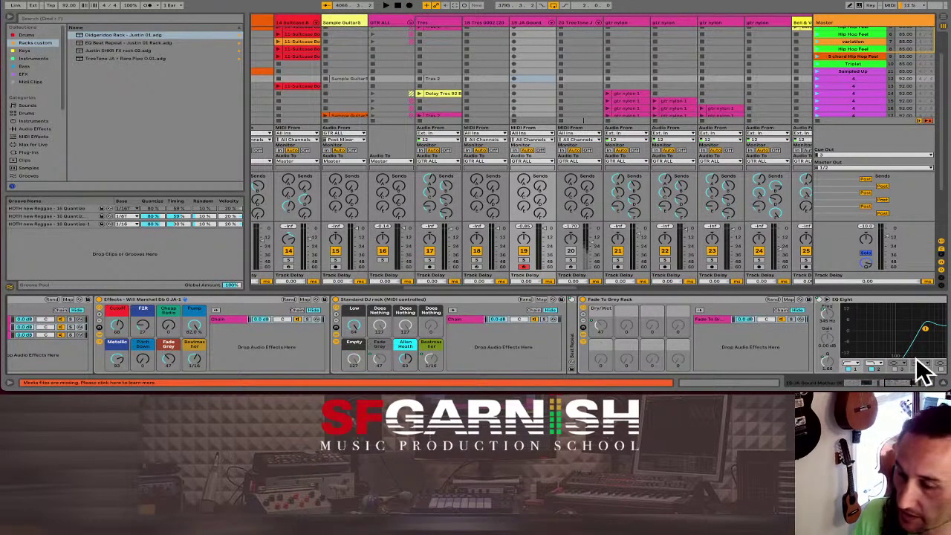
left_click_drag(912, 386, 906, 387)
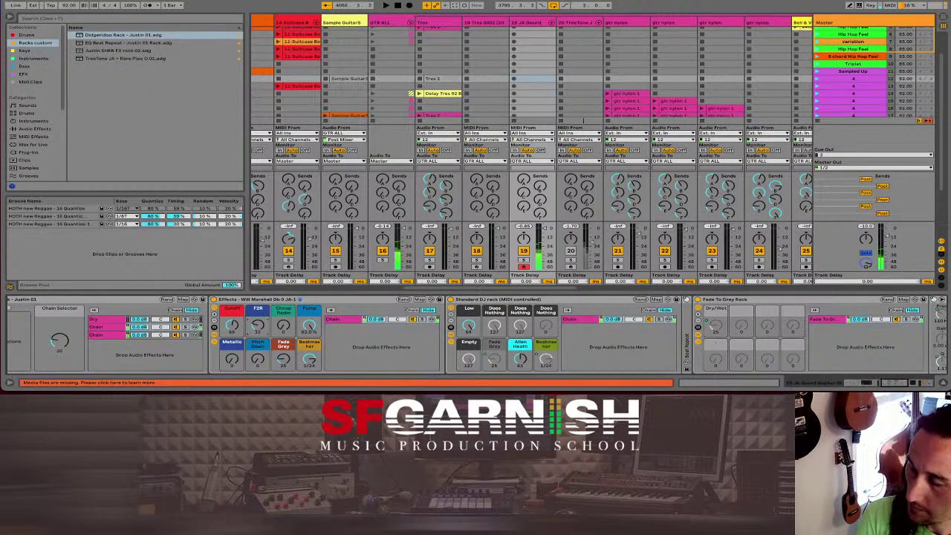
left_click_drag(258, 325, 258, 349)
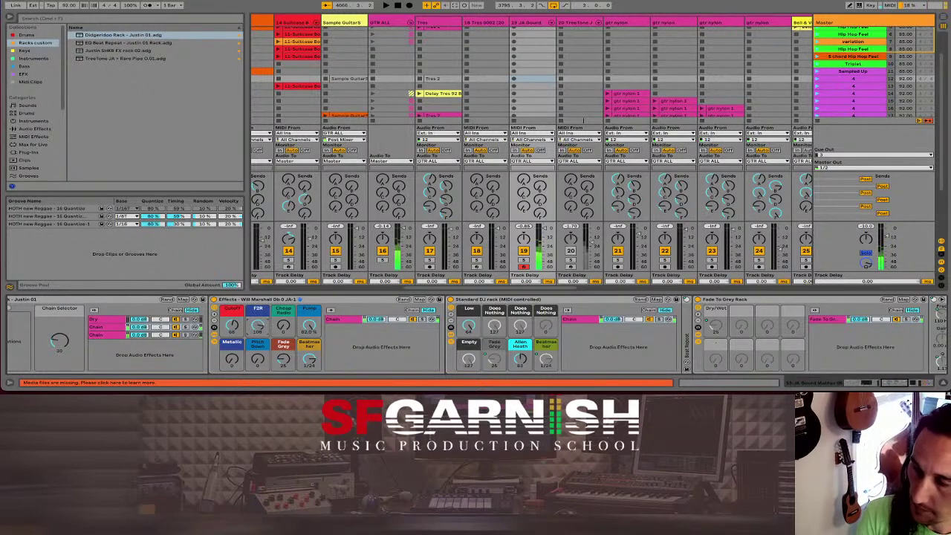
left_click_drag(283, 327, 283, 315)
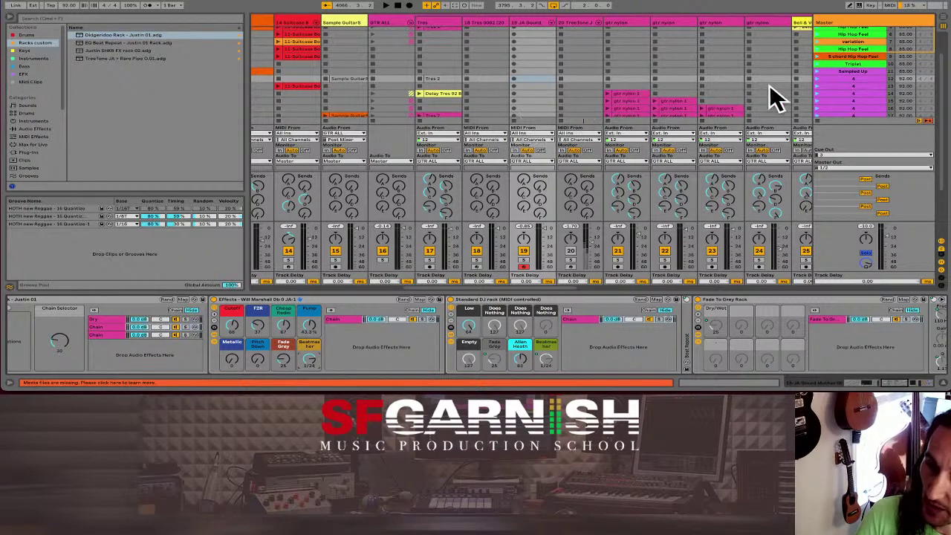
- Launch scene 12 and set the Fade Grey macro on the JA Gourd track to 24 while it plays
left_click(818, 78)
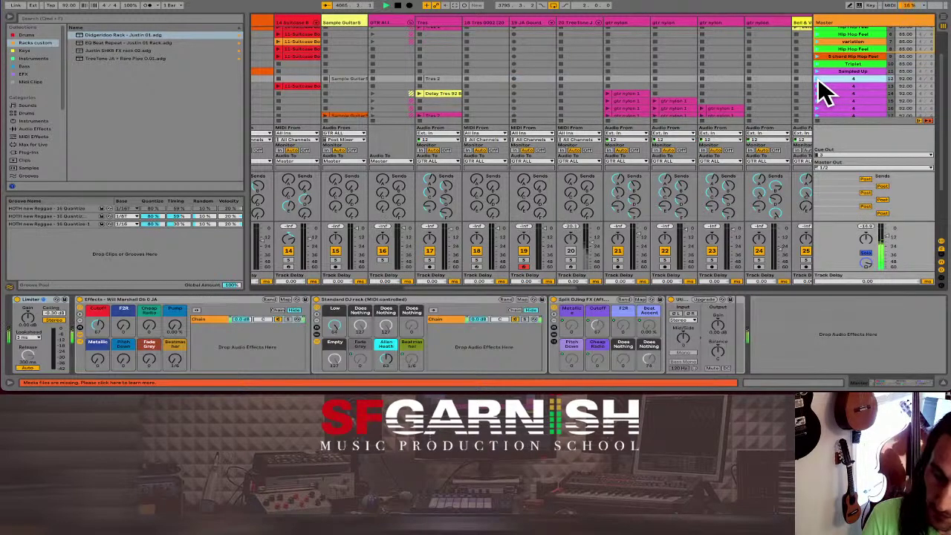
left_click(535, 21)
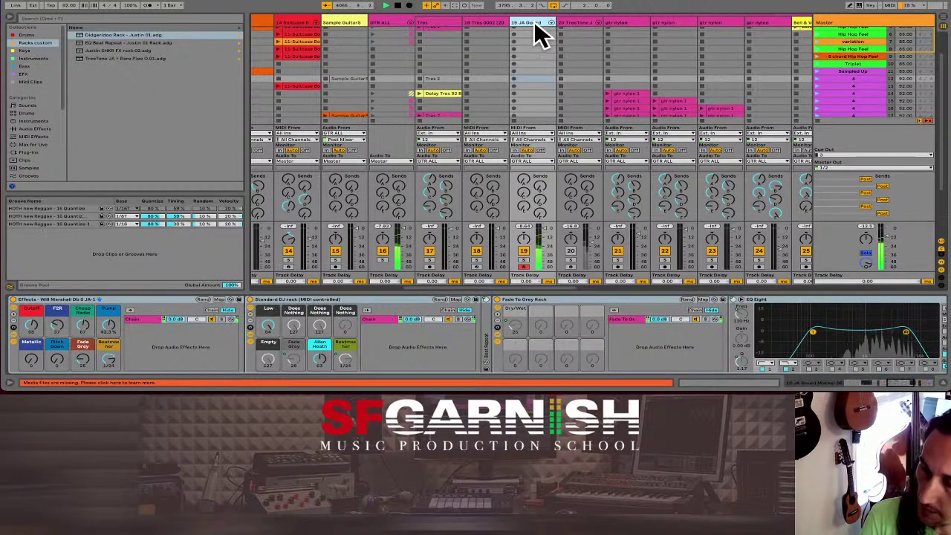
left_click_drag(108, 358, 83, 353)
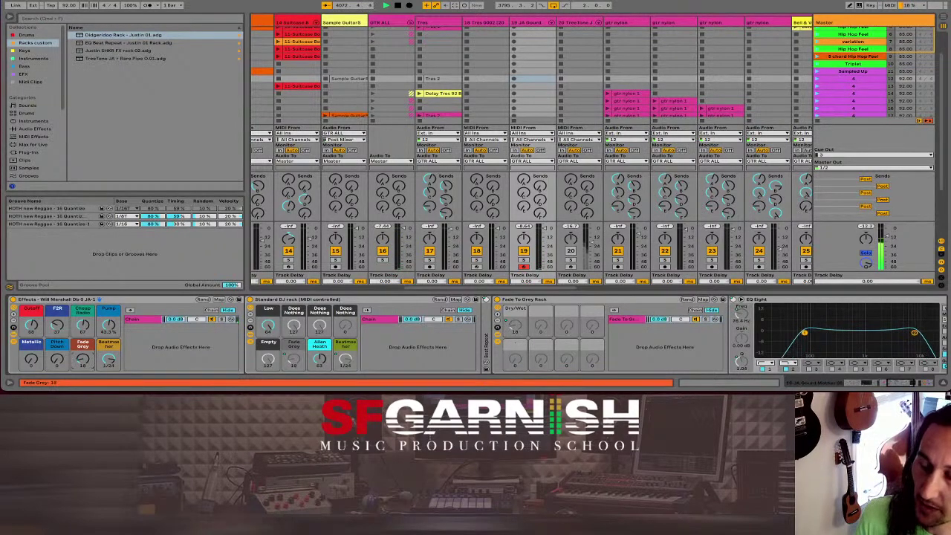
mouse_move(83, 353)
left_mouse_down()
mouse_move(83, 367)
mouse_move(83, 333)
mouse_move(83, 365)
left_mouse_up()
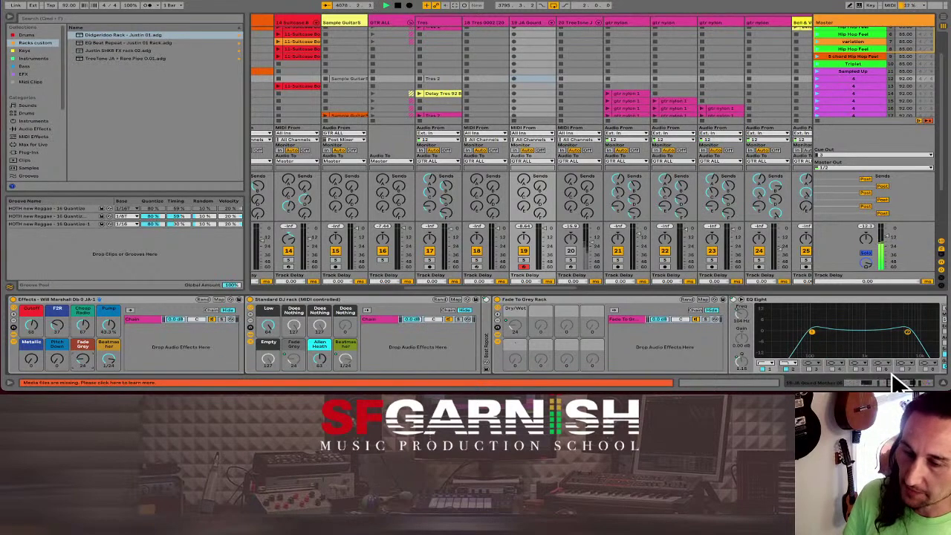
mouse_move(900, 386)
left_mouse_down()
mouse_move(914, 384)
mouse_move(887, 388)
left_mouse_up()
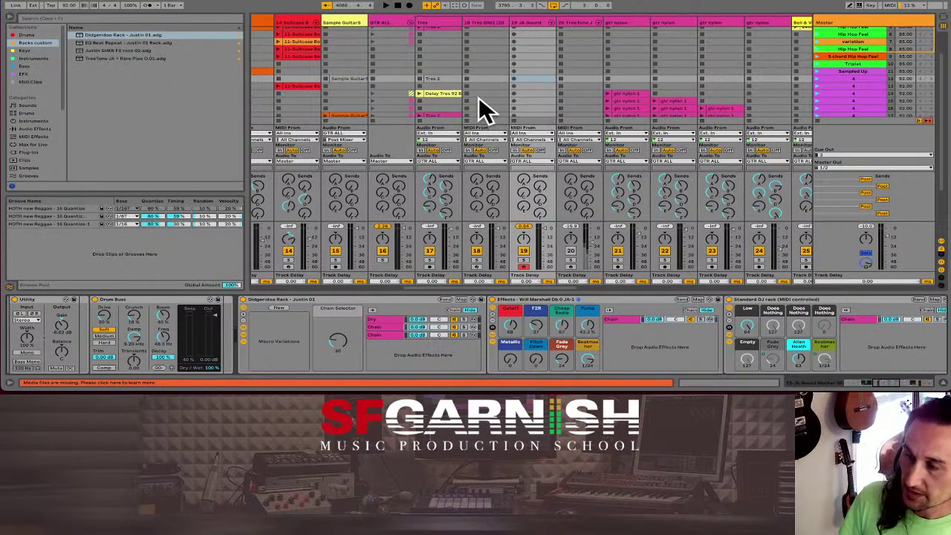
- Open the Delay Tres 92 BPM clip and convert its melody to a new MIDI track
left_click(442, 93)
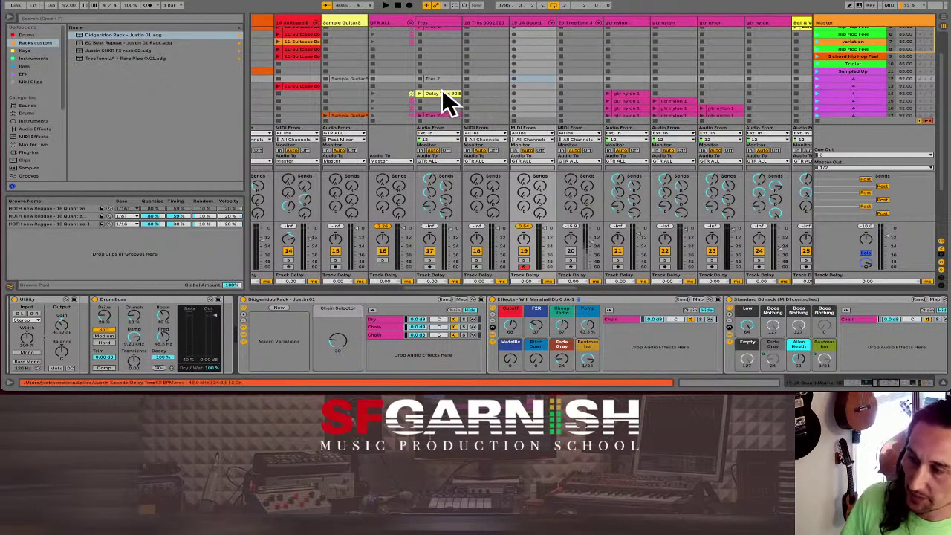
left_click(439, 94)
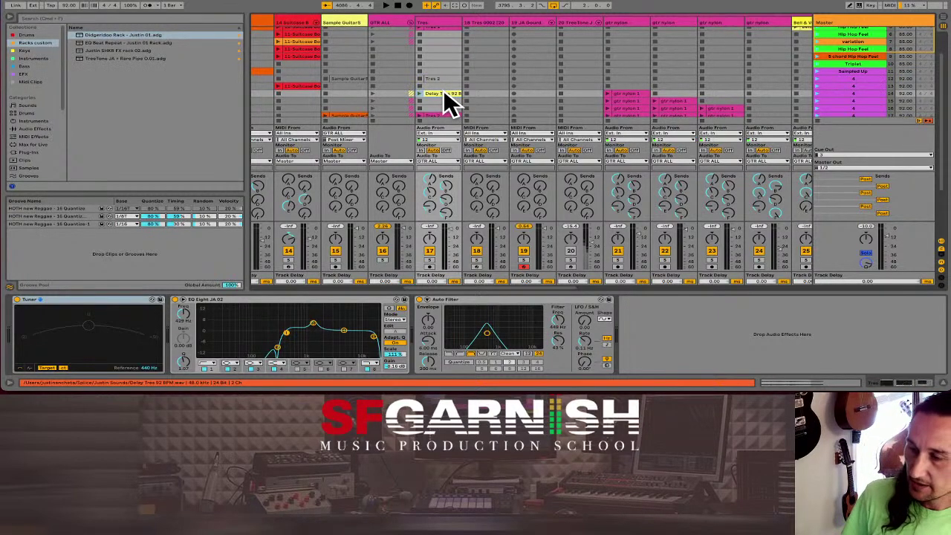
key("shift+Tab")
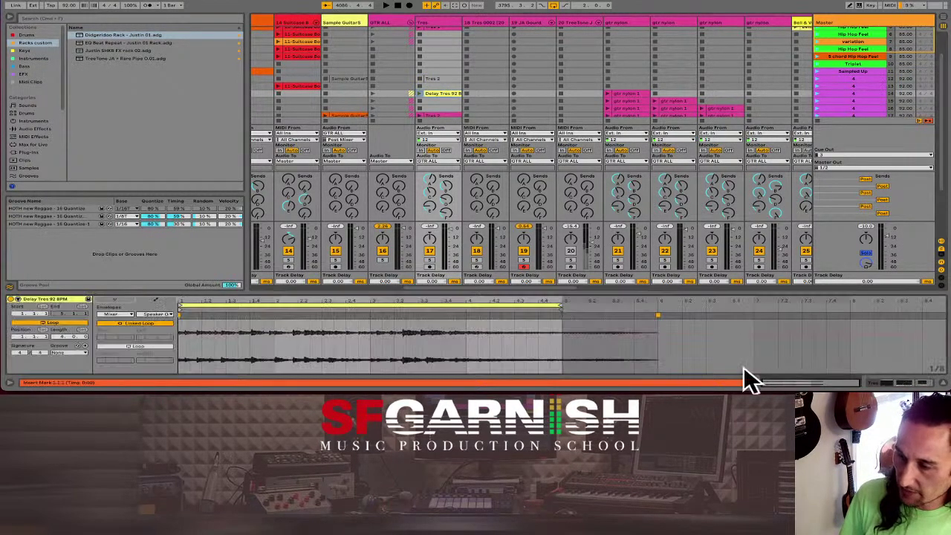
right_click(438, 94)
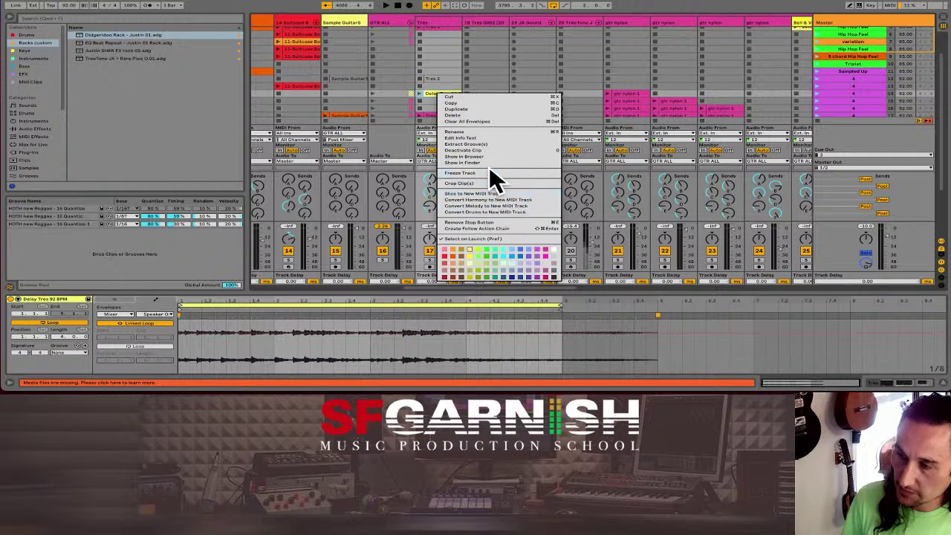
left_click(511, 204)
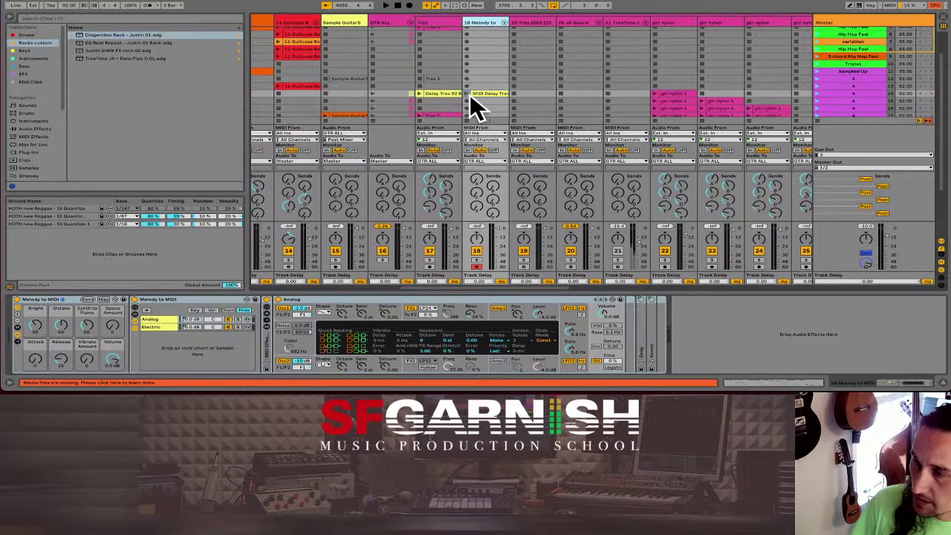
- Play the converted MIDI Delay Tres clip with its new track soloed, and raise that track's delay and reverb sends
left_click(476, 259)
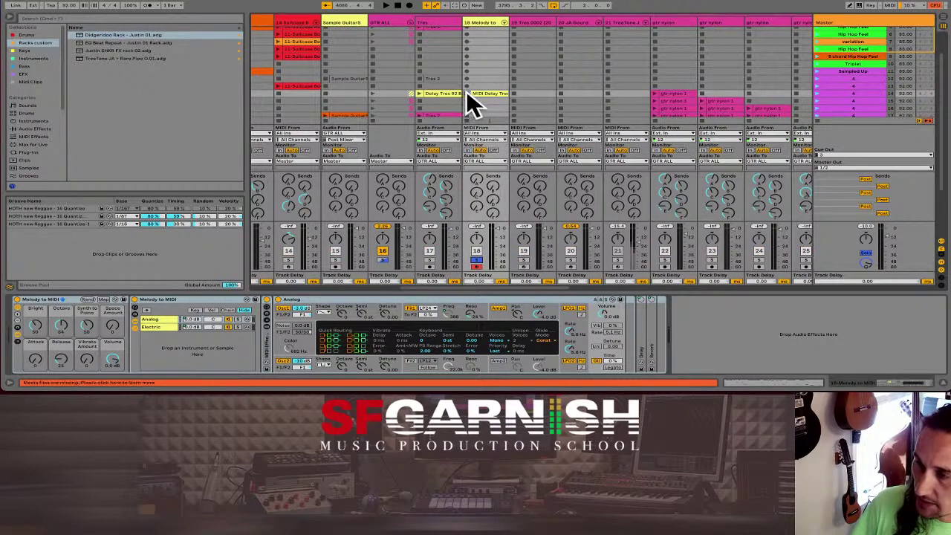
left_click(467, 93)
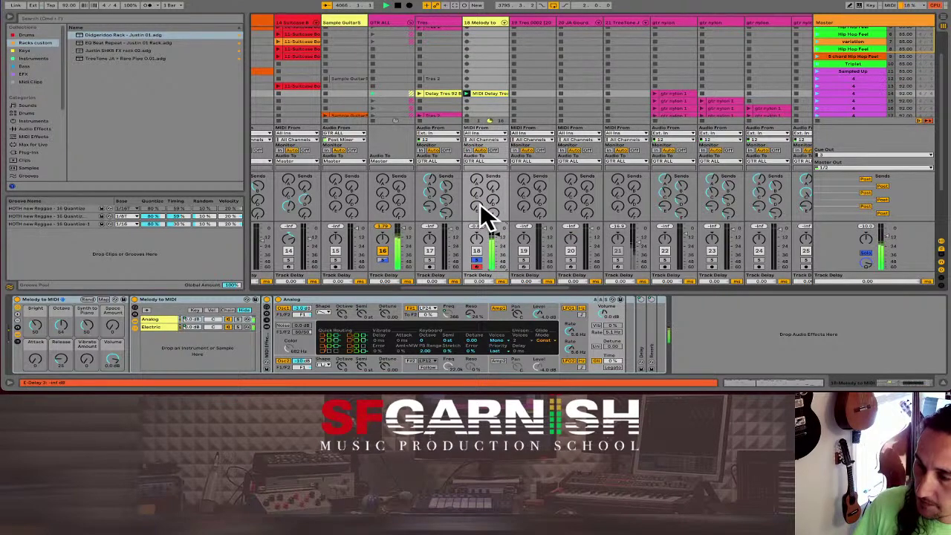
left_click_drag(480, 204, 515, 219)
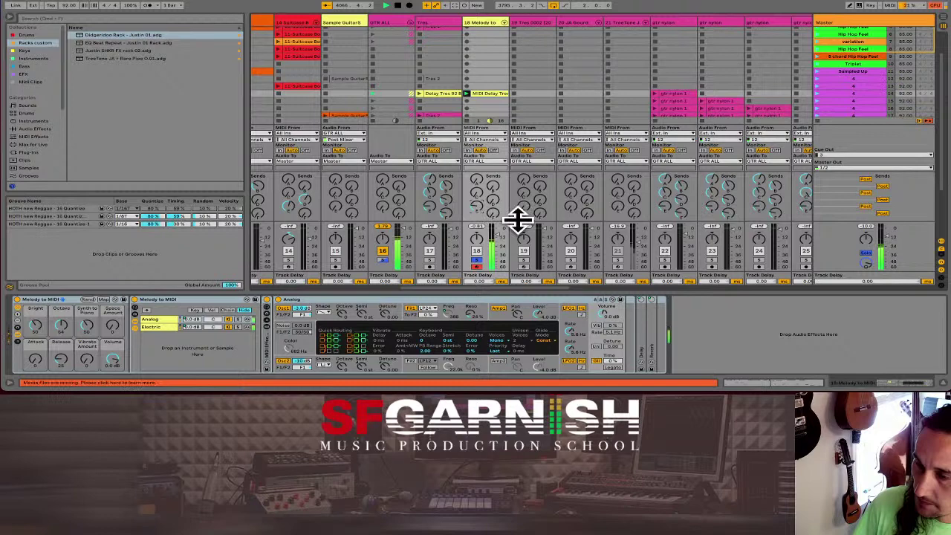
left_click(745, 383)
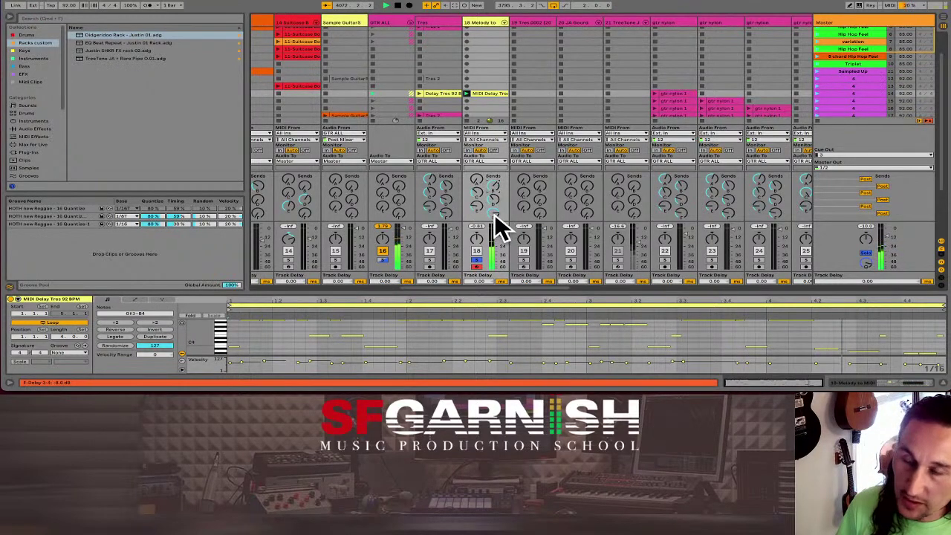
left_click_drag(493, 211, 494, 208)
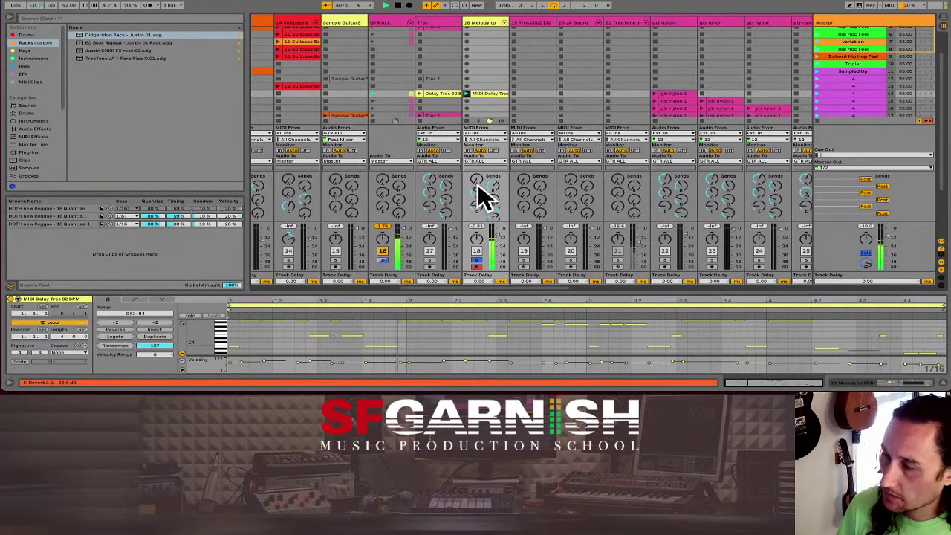
left_click(888, 384)
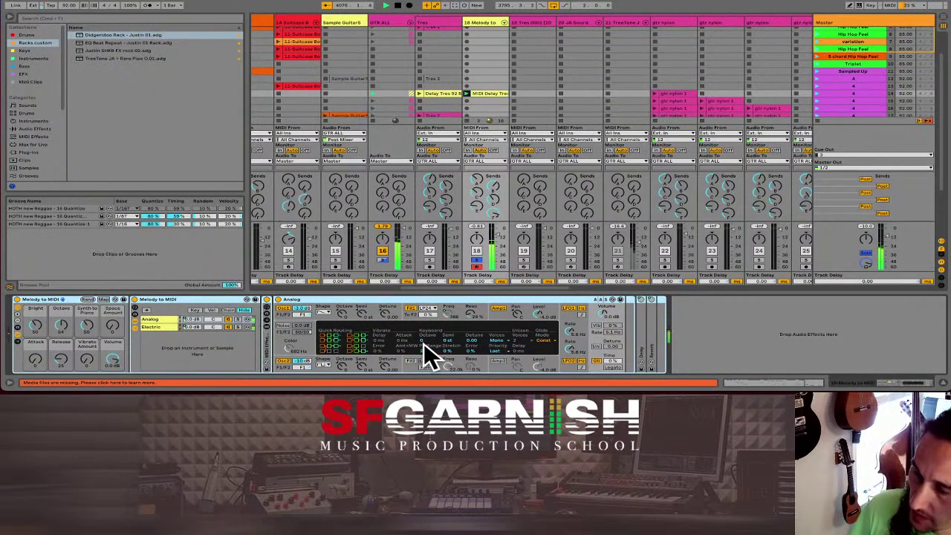
- Show the Electric chain of the Melody to MIDI rack and adjust its fork tone and pickup symmetry while the clip plays
left_click(159, 321)
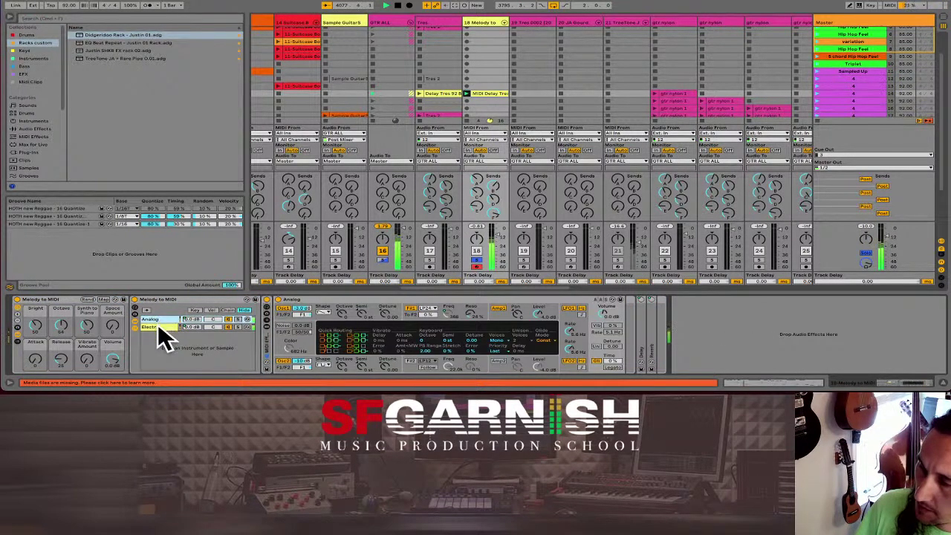
left_click(157, 327)
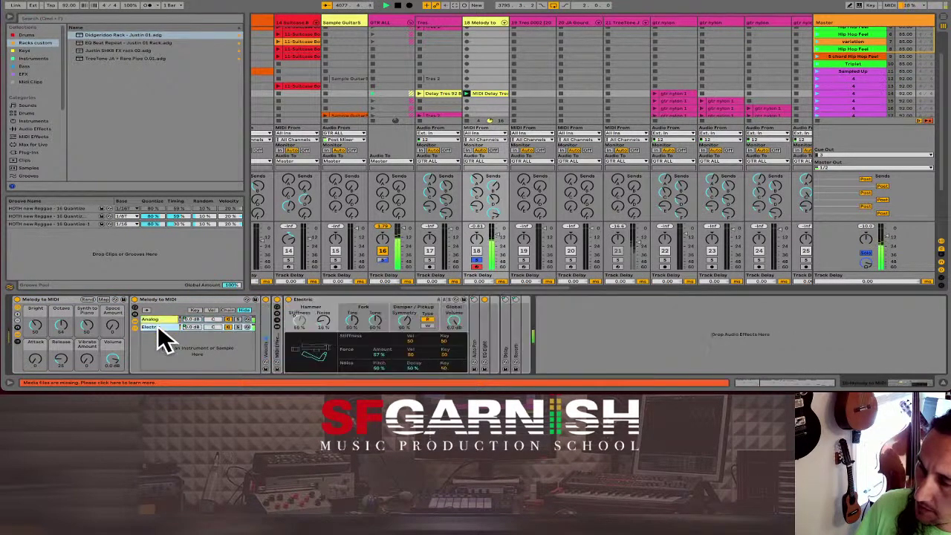
left_click(374, 329)
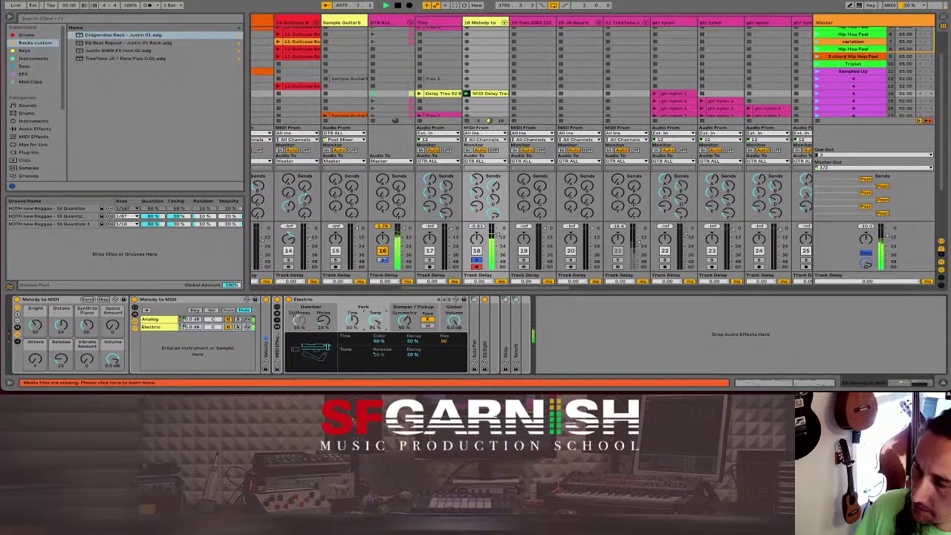
left_click_drag(376, 321, 371, 349)
left_click_drag(404, 320, 404, 327)
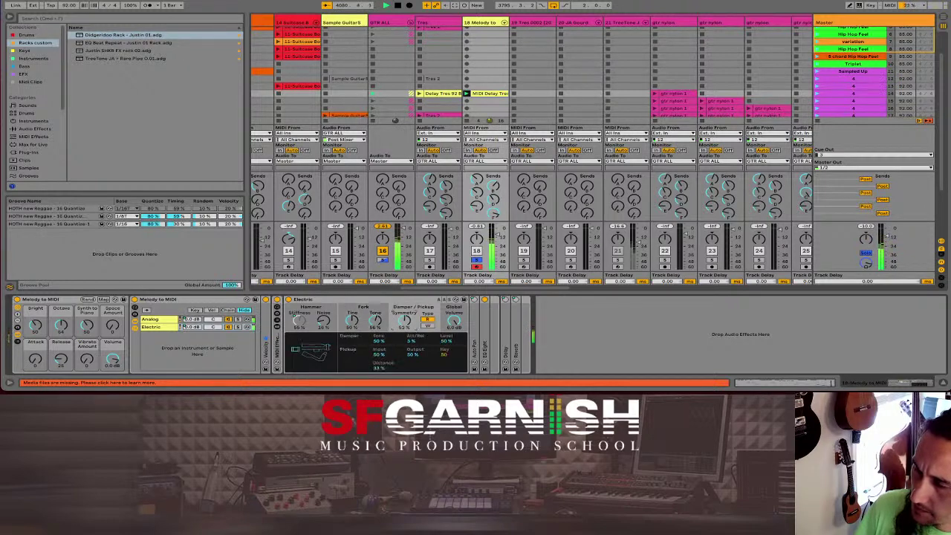
- Switch the Electric's pickup type to W, set its hammer noise to 69 %, and raise the rack's Octave macro
left_click(321, 343)
left_click(320, 364)
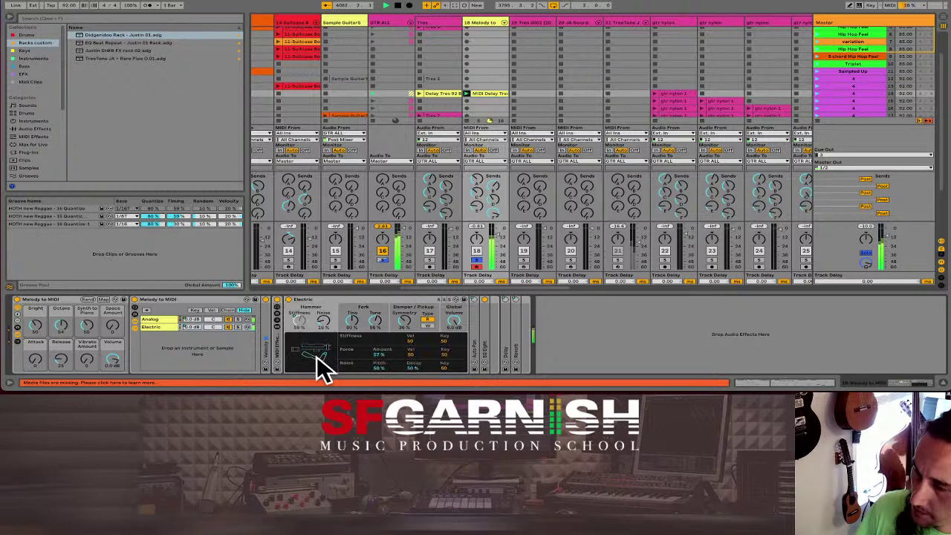
left_click(426, 325)
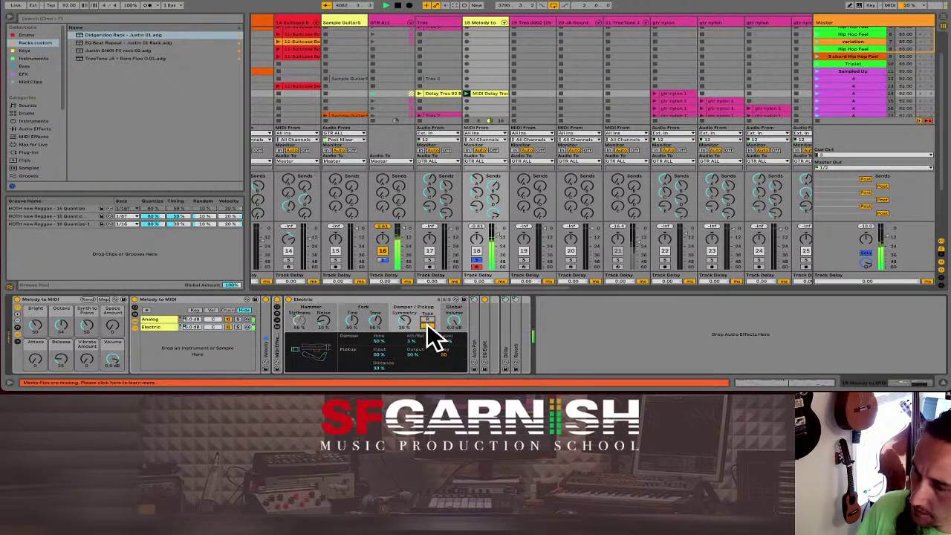
left_click(324, 319)
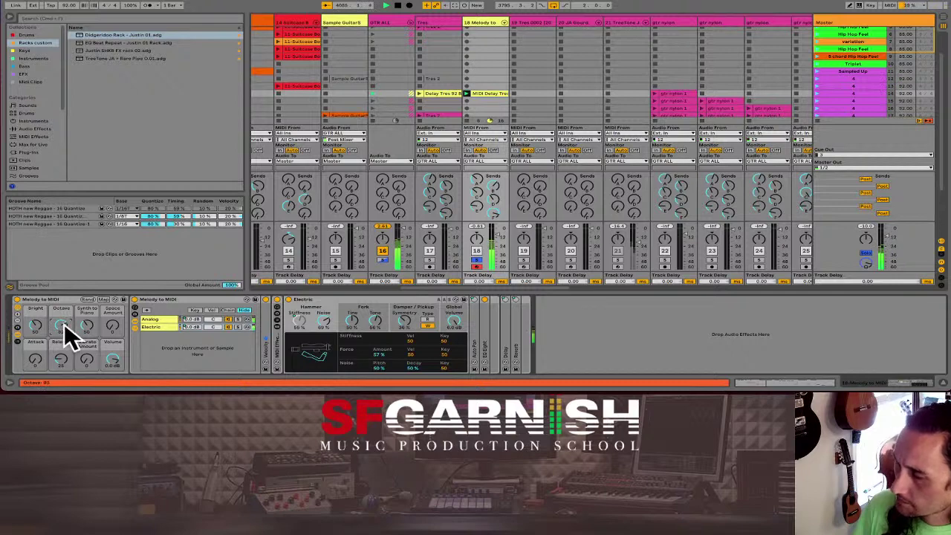
left_click_drag(65, 327, 65, 327)
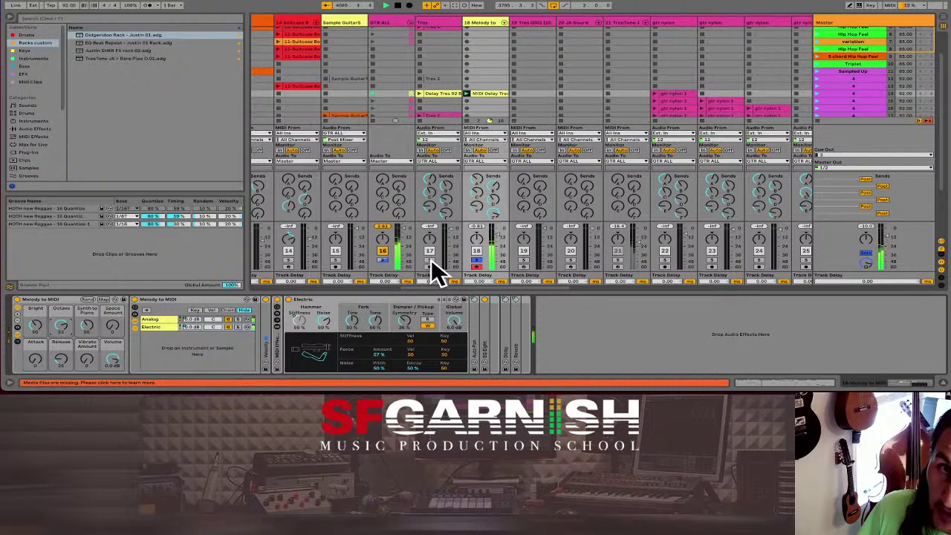
- Play the Delay Tres 92 BPM audio clip alongside the MIDI version and lower the Melody to MIDI track's volume
left_click(418, 91)
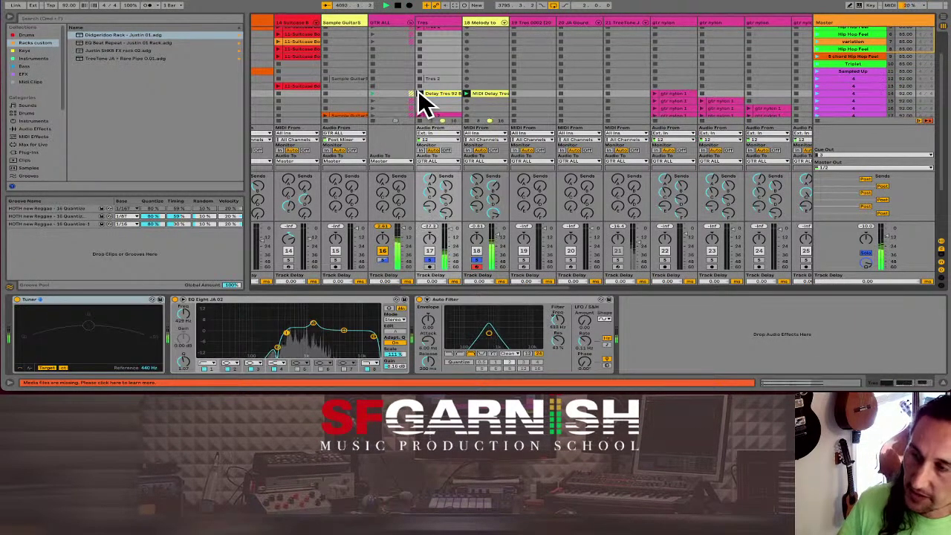
left_click(490, 93)
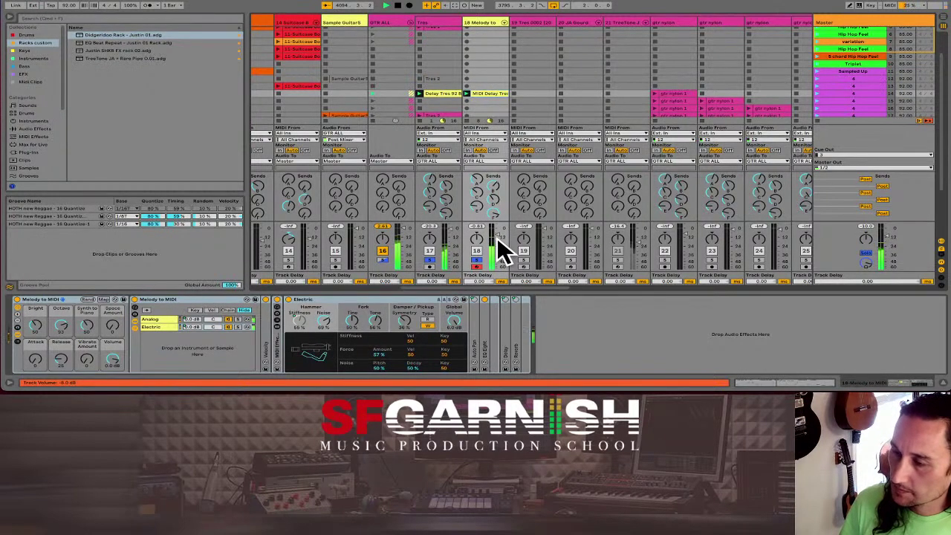
left_click_drag(498, 236, 497, 247)
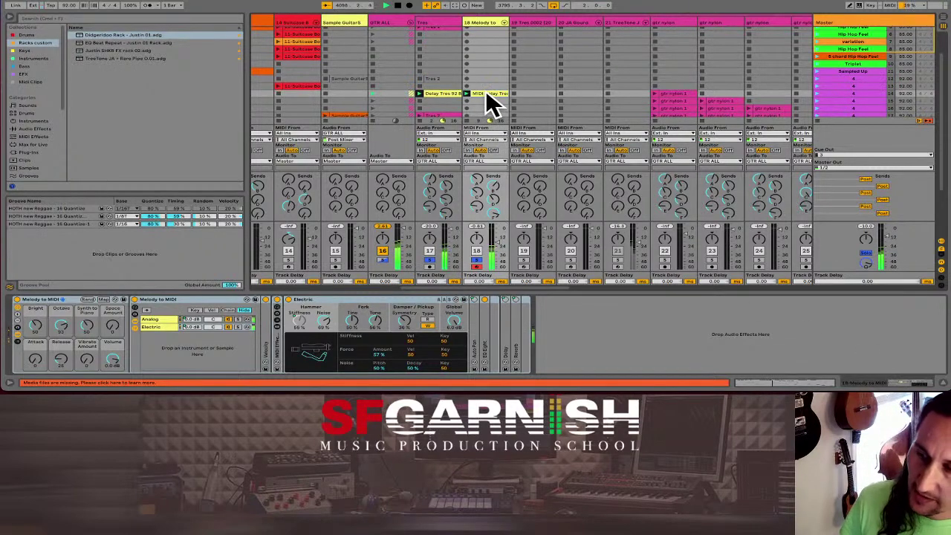
- Examine the notes of the MIDI Delay Tres clip and select the low notes from 4.2.1 to the clip's end
left_click(822, 383)
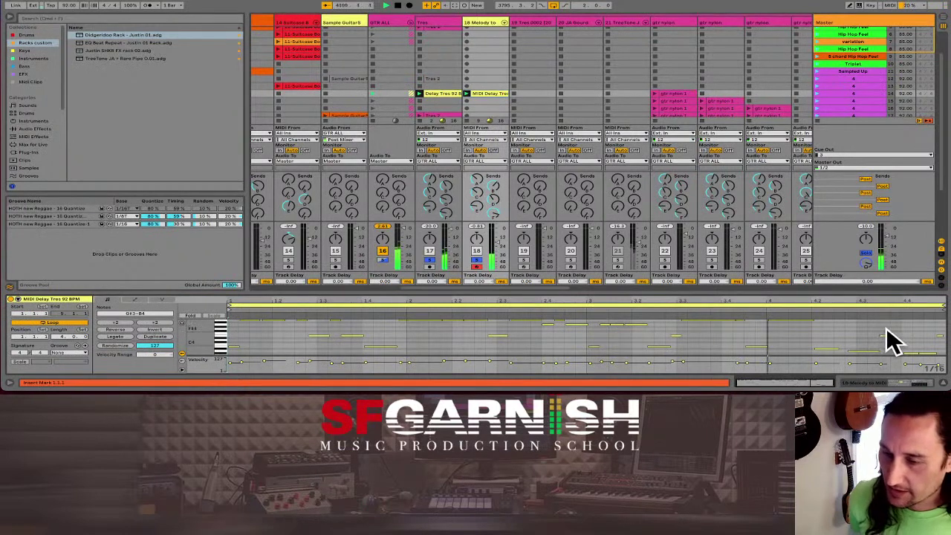
scroll(887, 340, "down", 2)
scroll(888, 340, "down", 1)
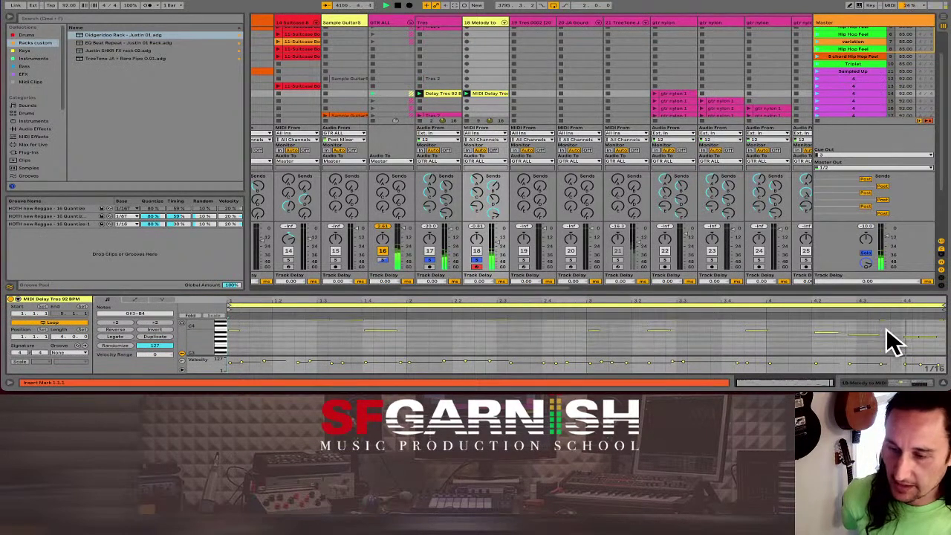
scroll(817, 355, "up", 2)
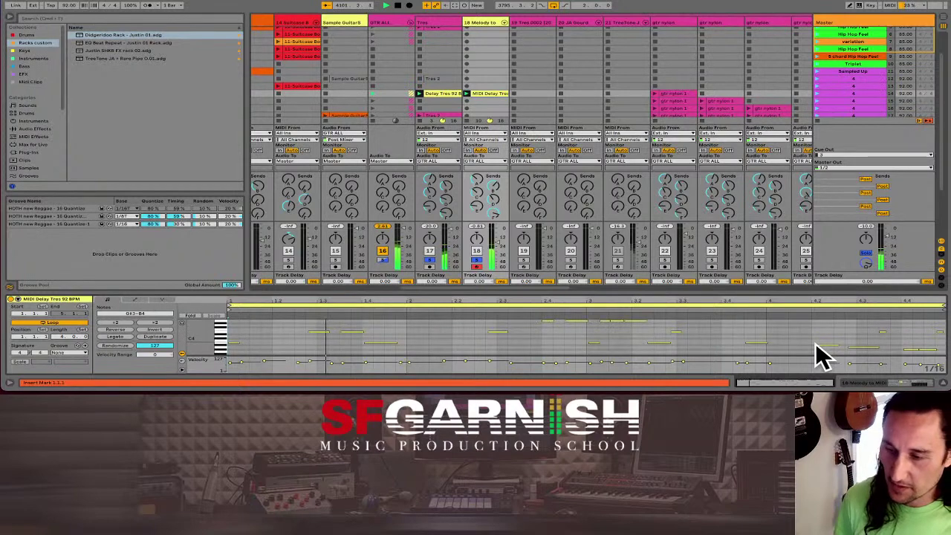
scroll(815, 347, "up", 1)
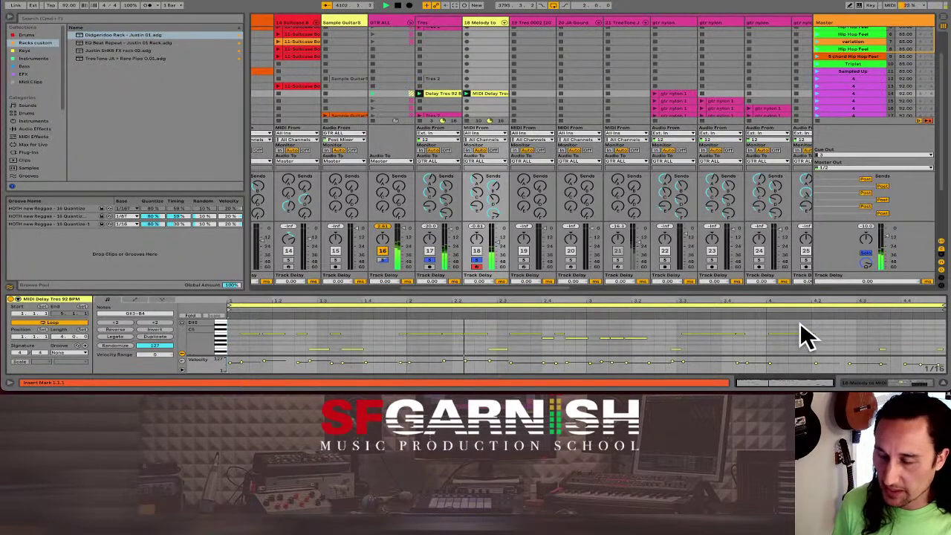
scroll(817, 331, "up", 1)
scroll(836, 335, "down", 1)
left_click_drag(826, 326, 942, 361)
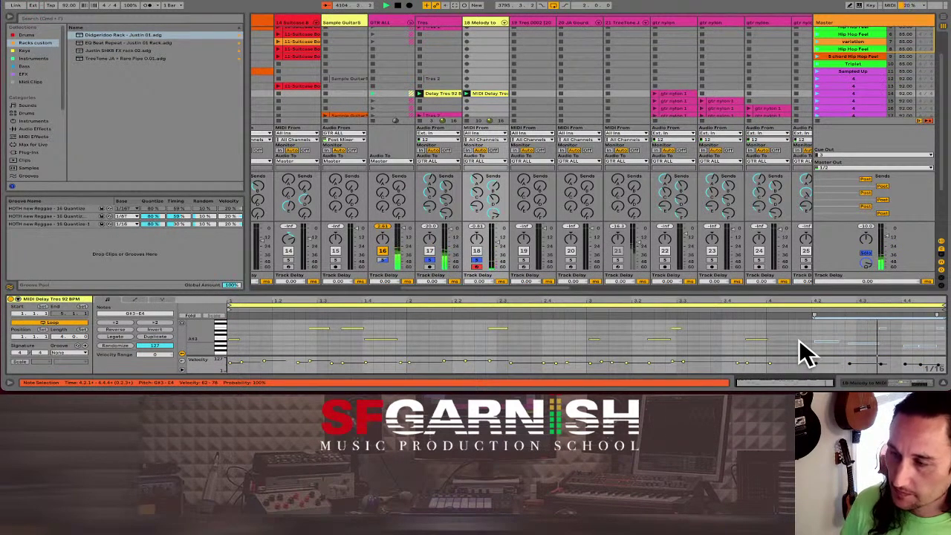
- Show the Delay Tres 92 BPM clip's sample settings, and raise the Auto Filter frequency on the Tres track
left_click(445, 96)
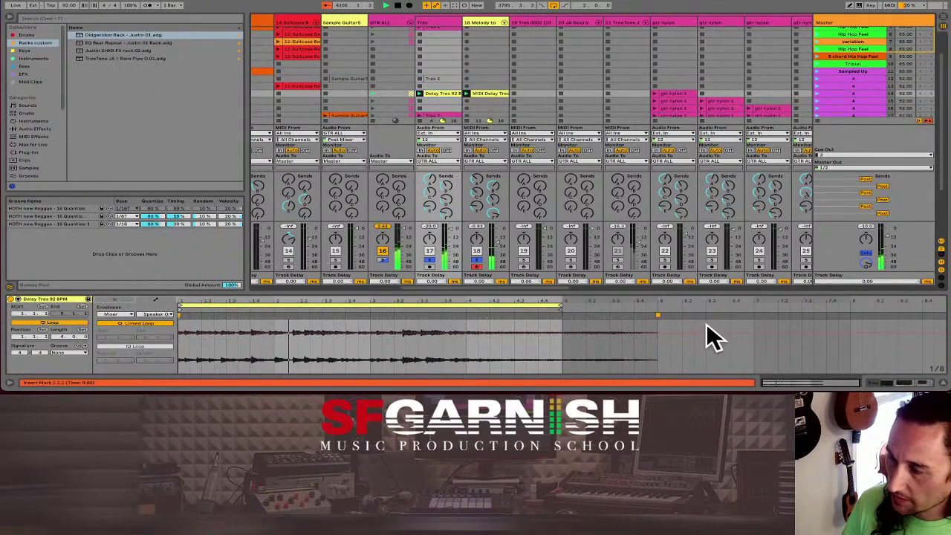
left_click(116, 300)
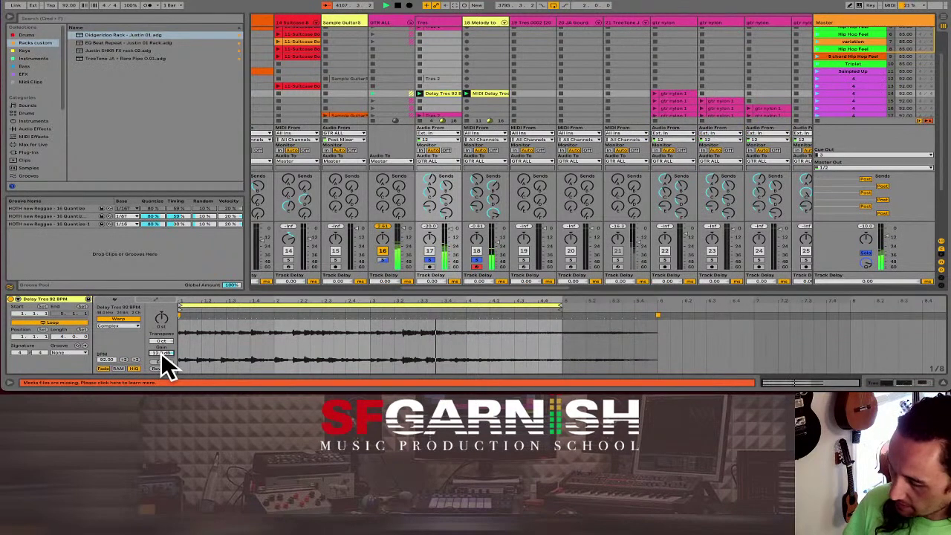
left_click(902, 383)
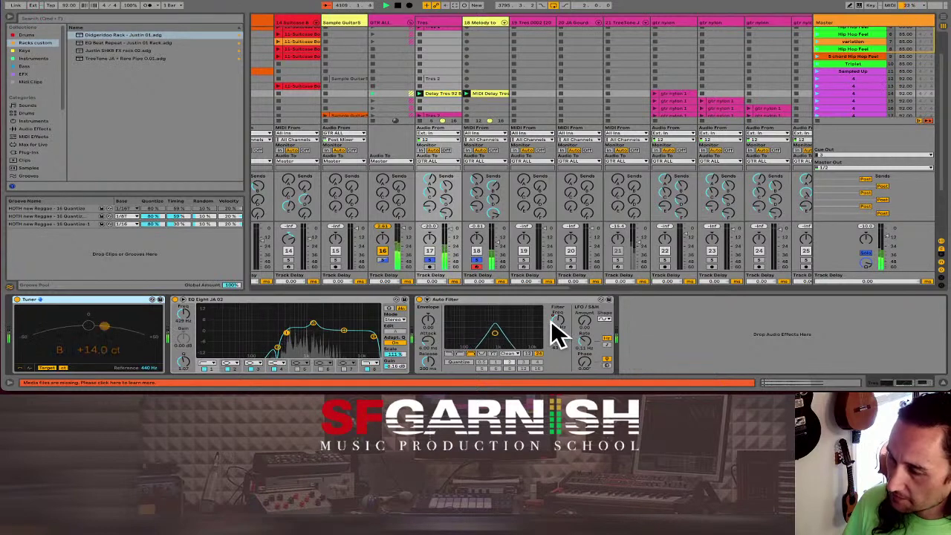
left_click_drag(557, 321, 556, 301)
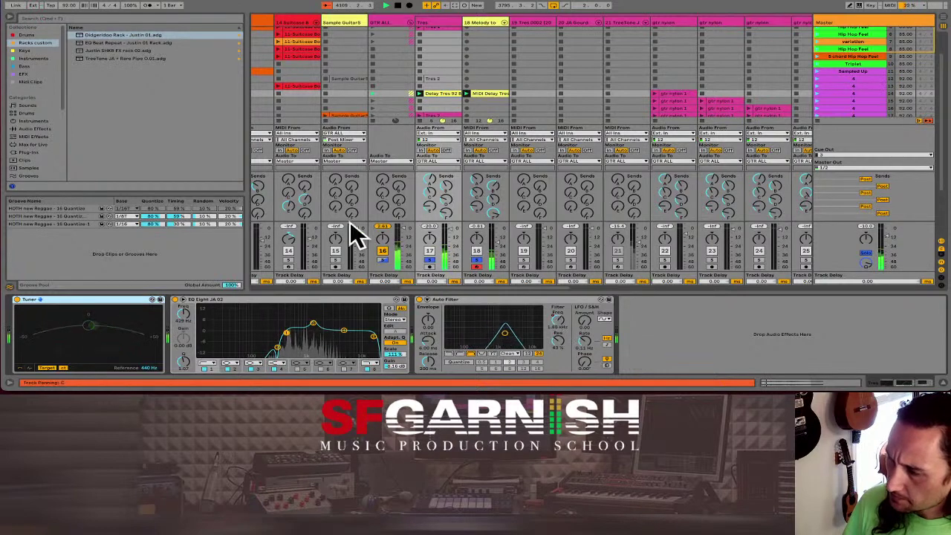
- Add a Utility from the EFX collection after the Tres track's Auto Filter and raise its output gain
left_click(27, 73)
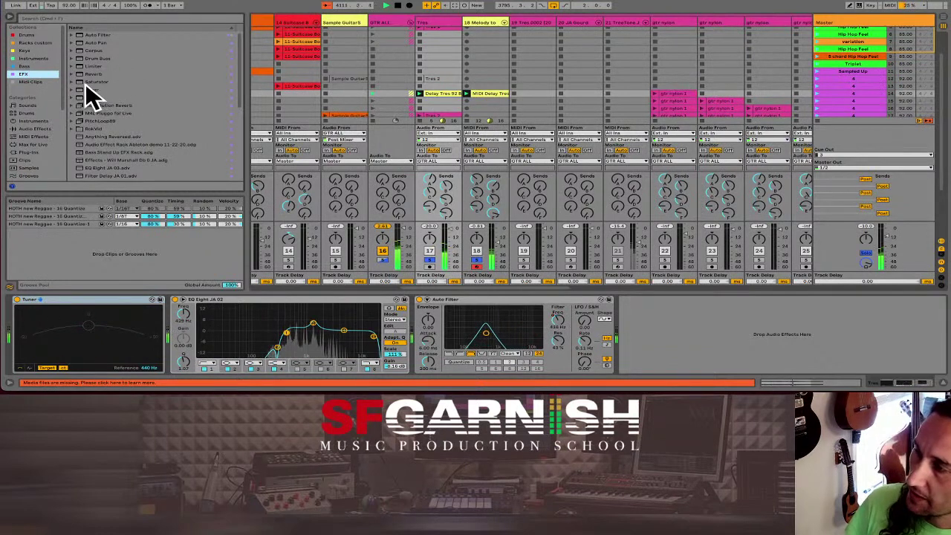
left_click_drag(84, 97, 676, 319)
left_click_drag(677, 318, 676, 331)
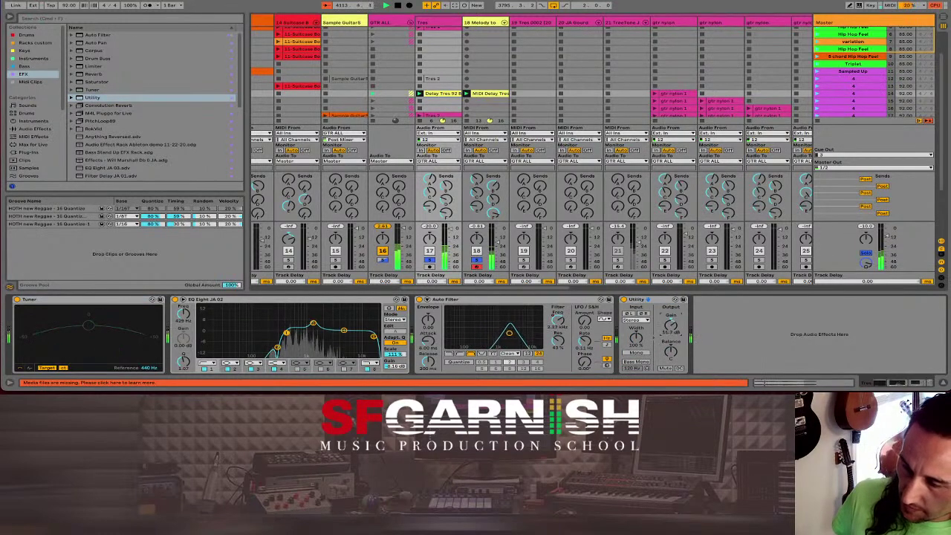
mouse_move(671, 325)
left_mouse_down()
mouse_move(688, 328)
mouse_move(680, 326)
left_mouse_up()
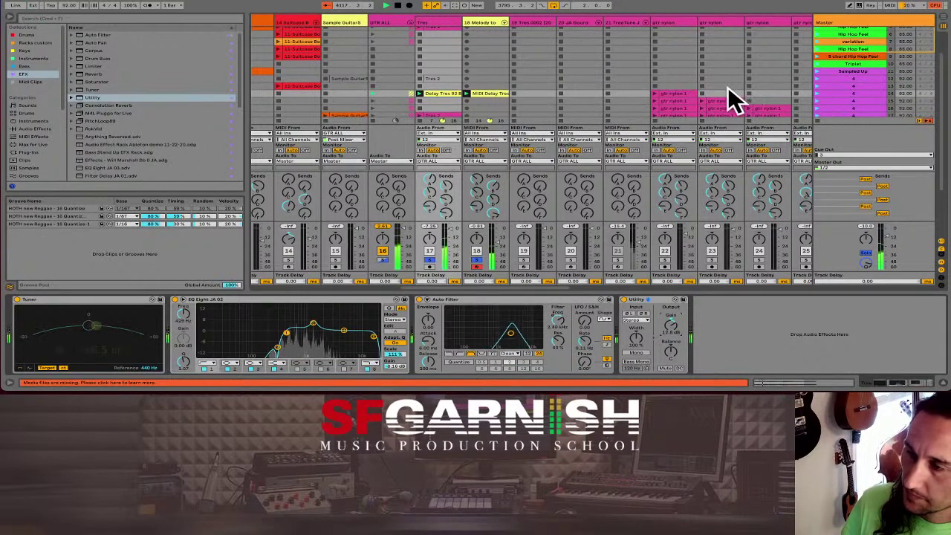
- Move Tres 2 up one slot and both Delay Tres clips into scene 12, and launch that scene with the track solos off
left_click(451, 94)
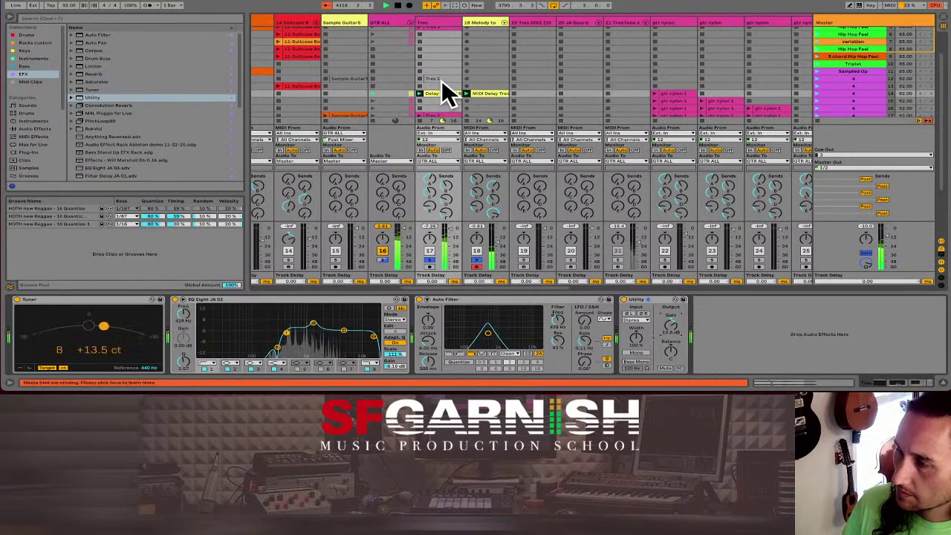
left_click_drag(441, 79, 442, 69)
left_click(440, 95)
left_click_drag(484, 94, 488, 79)
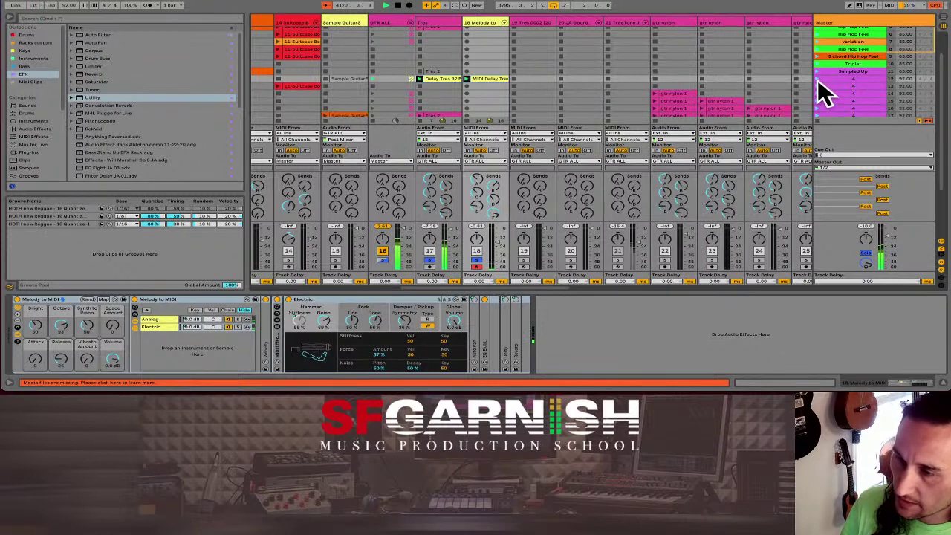
left_click(818, 78)
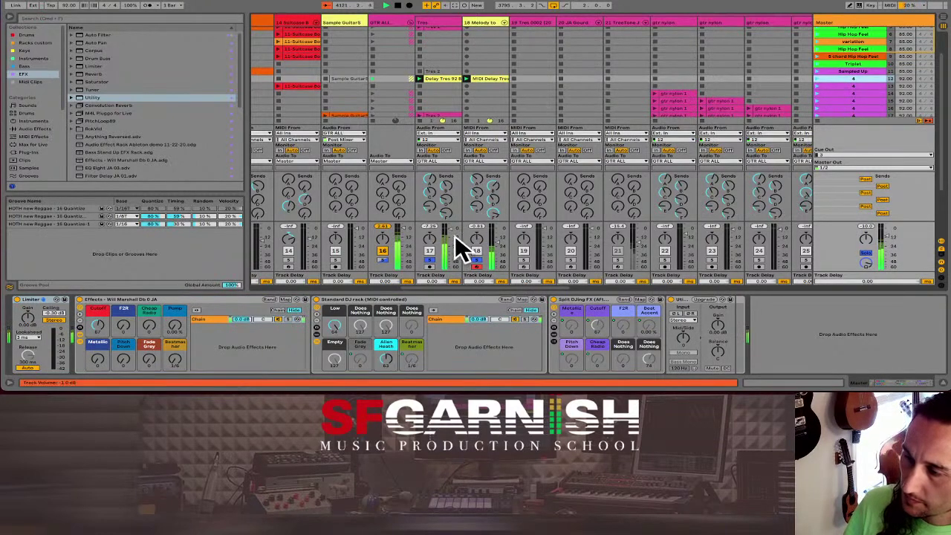
left_click(428, 252)
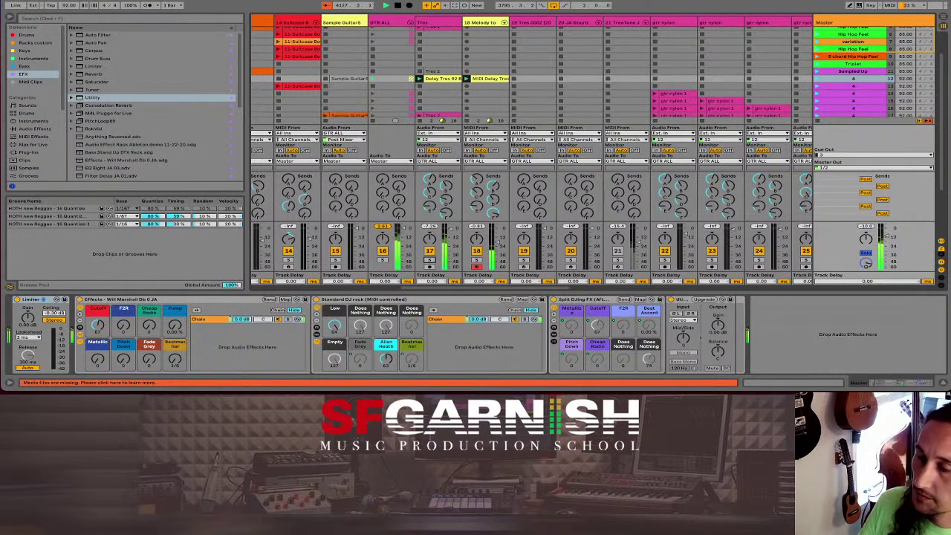
- Duplicate the Melody to MIDI track and open Simpler's Ambient & Evolving presets in the Instruments collection
left_click(489, 79)
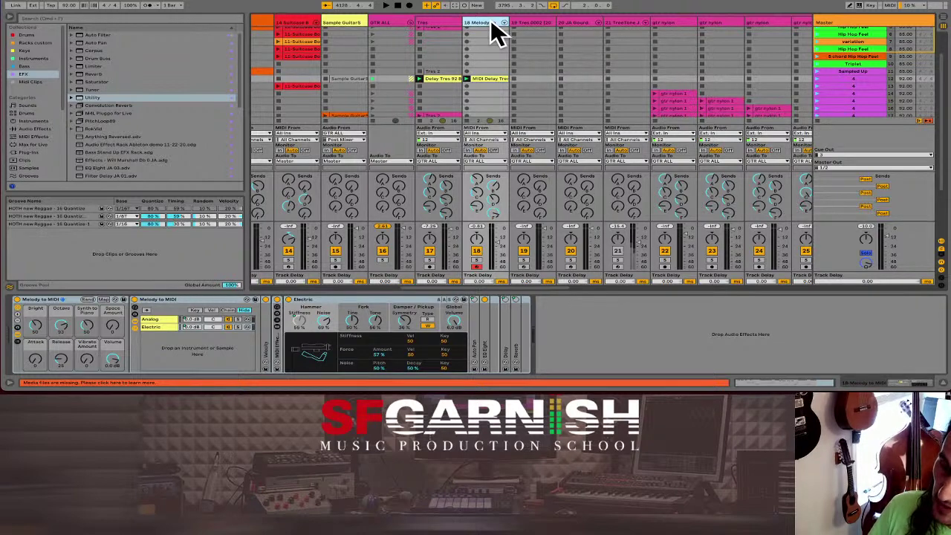
key("ctrl+d")
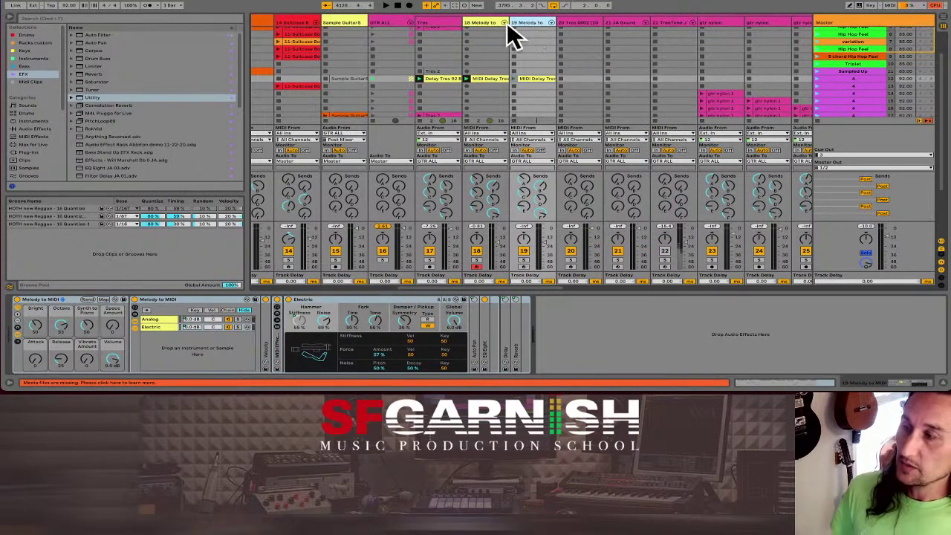
left_click(36, 59)
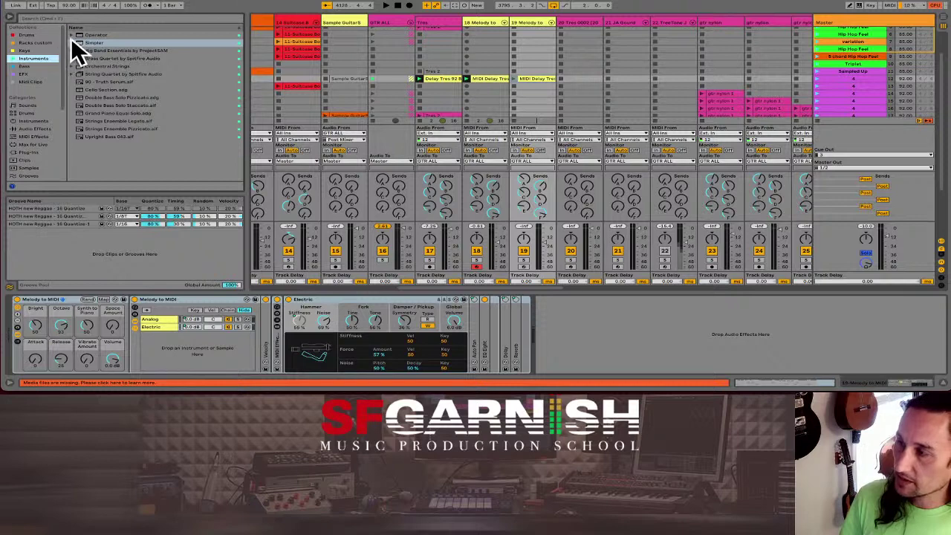
left_click(75, 43)
left_click(71, 43)
left_click(77, 51)
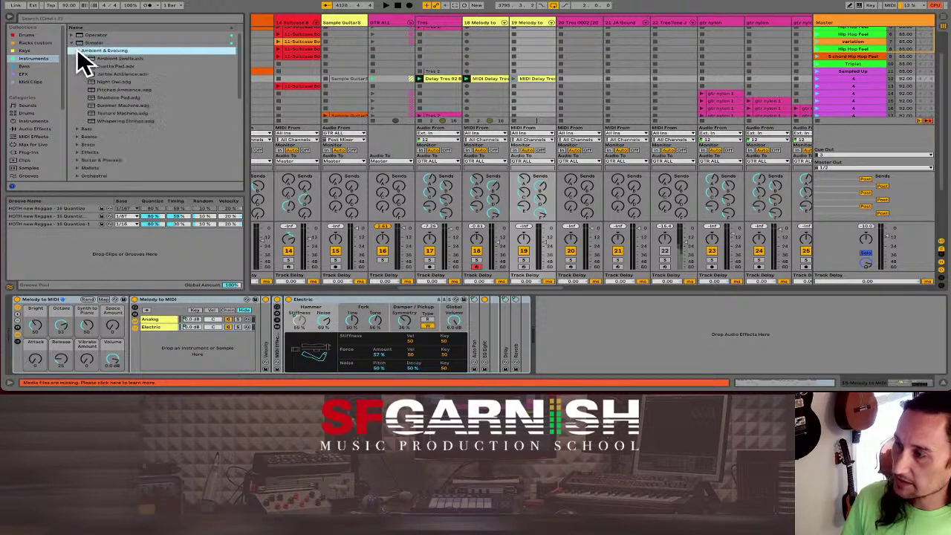
- Preview several Ambient & Evolving presets, including Summer Machine and Whispering Strings, and load Ambient Swells onto the duplicated track
left_click(121, 60)
left_click(123, 75)
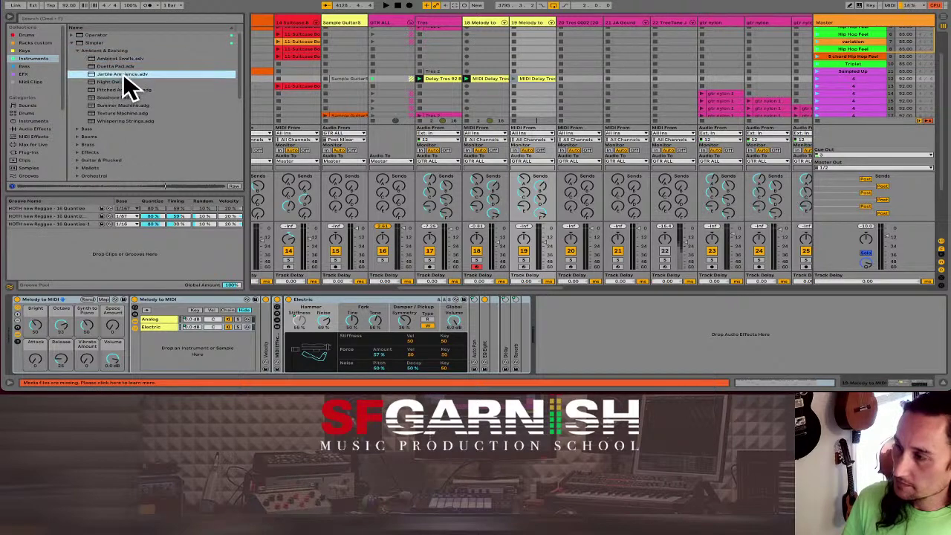
left_click(126, 106)
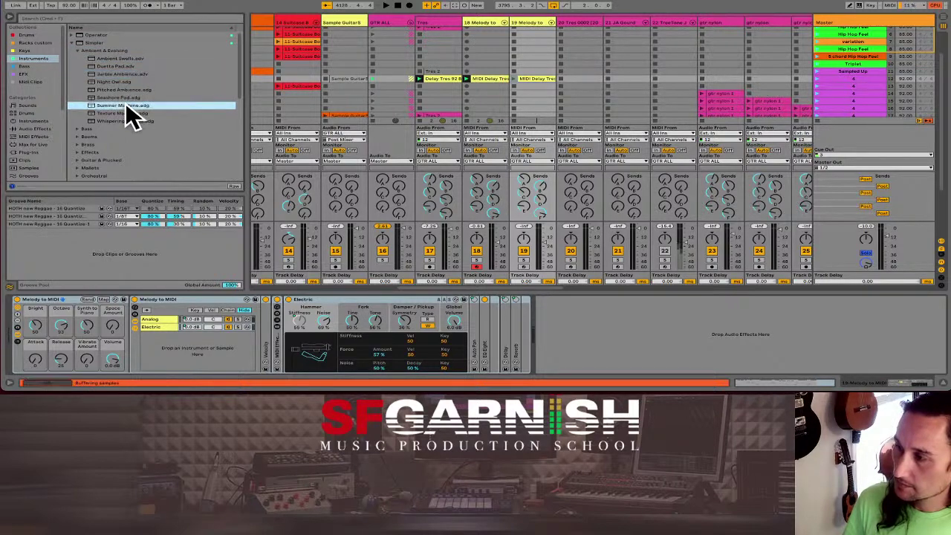
left_click(124, 119)
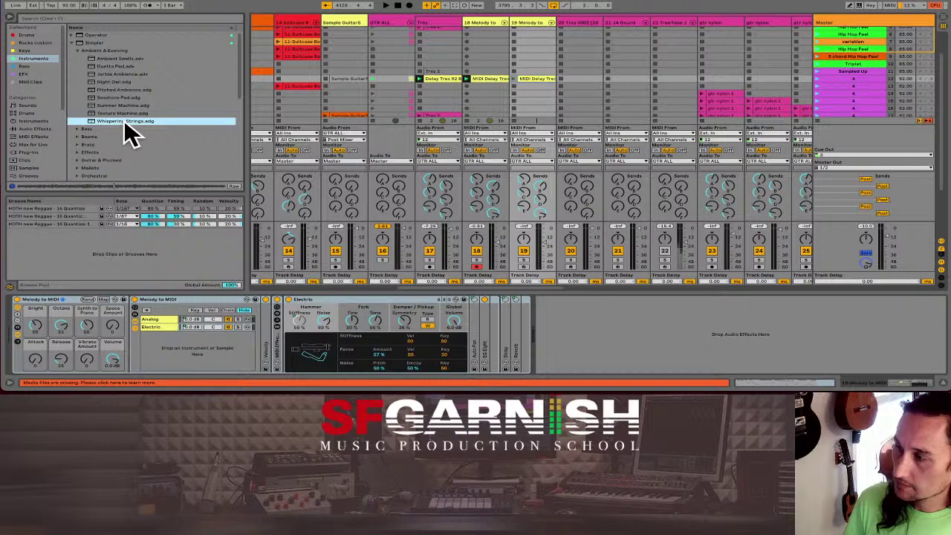
left_click(124, 59)
left_click_drag(110, 58, 534, 49)
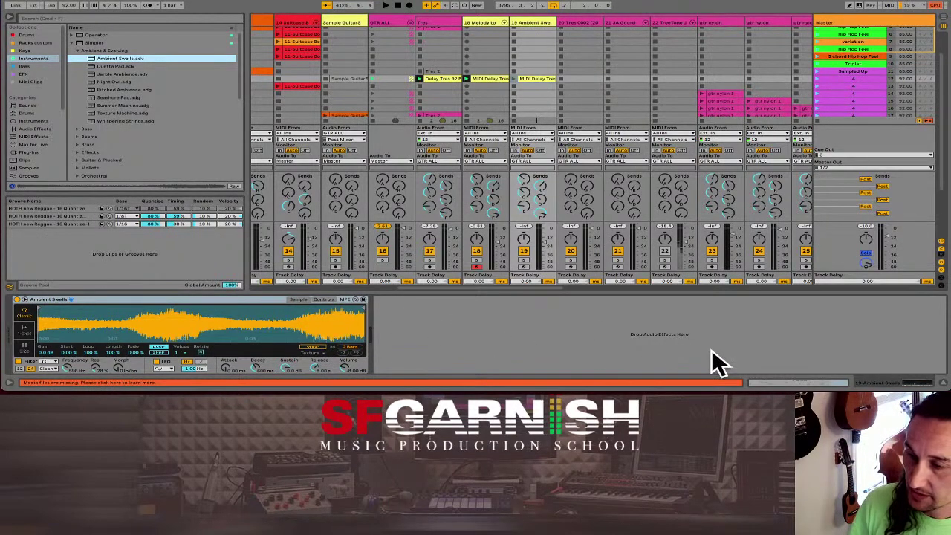
- Check the notes in the Ambient Swells track's Delay Tres MIDI clip, and return to its Simpler device
left_click(776, 386)
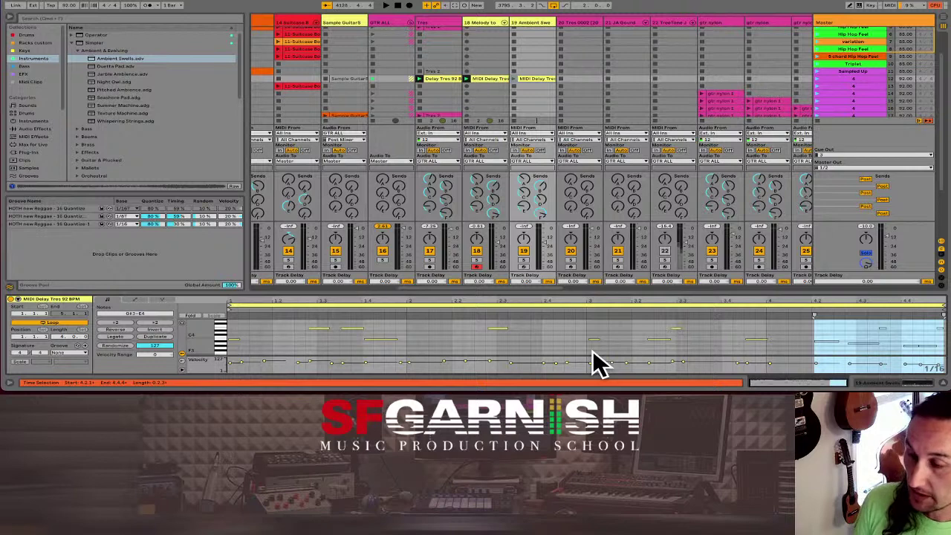
left_click(530, 23)
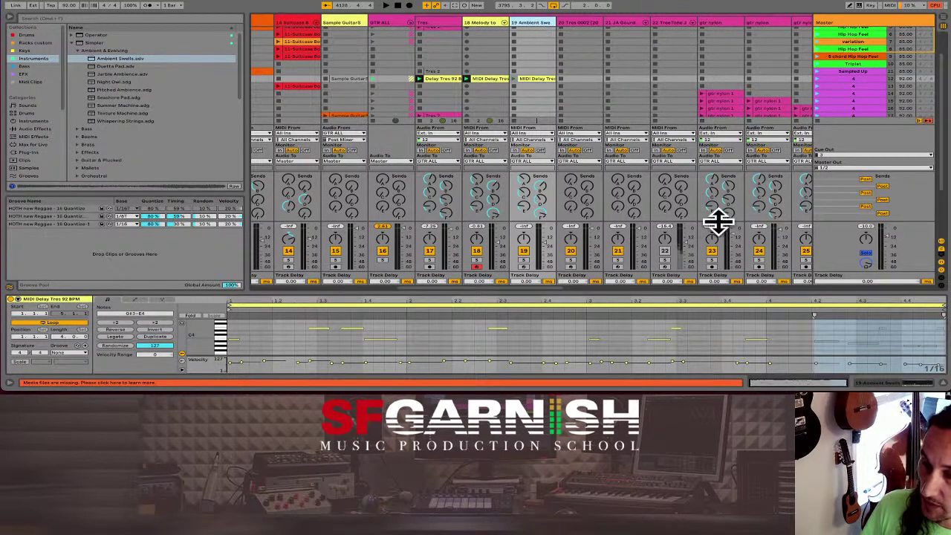
left_click(899, 383)
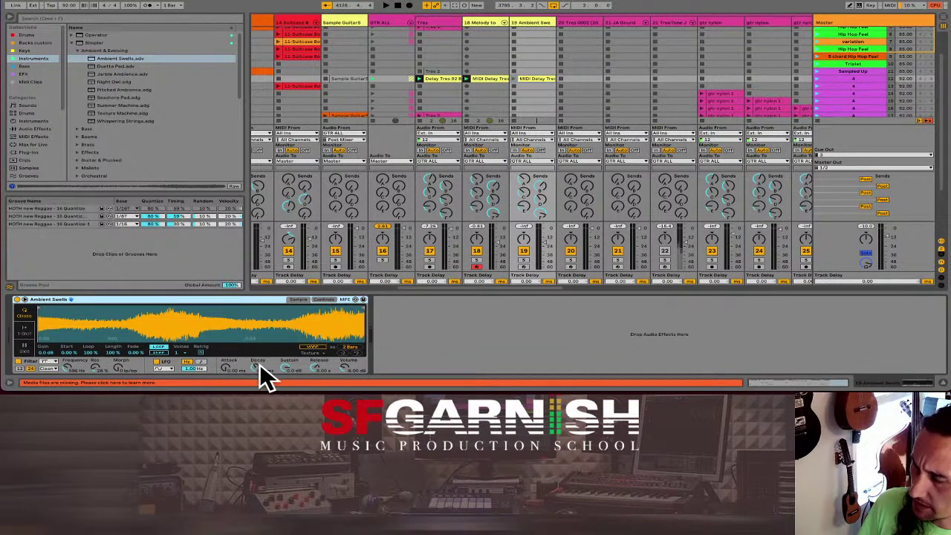
- Solo the Ambient Swells track, launch its Delay Tres clip, and balance its volume against the other Tres layers
left_click(524, 260)
left_click(514, 78)
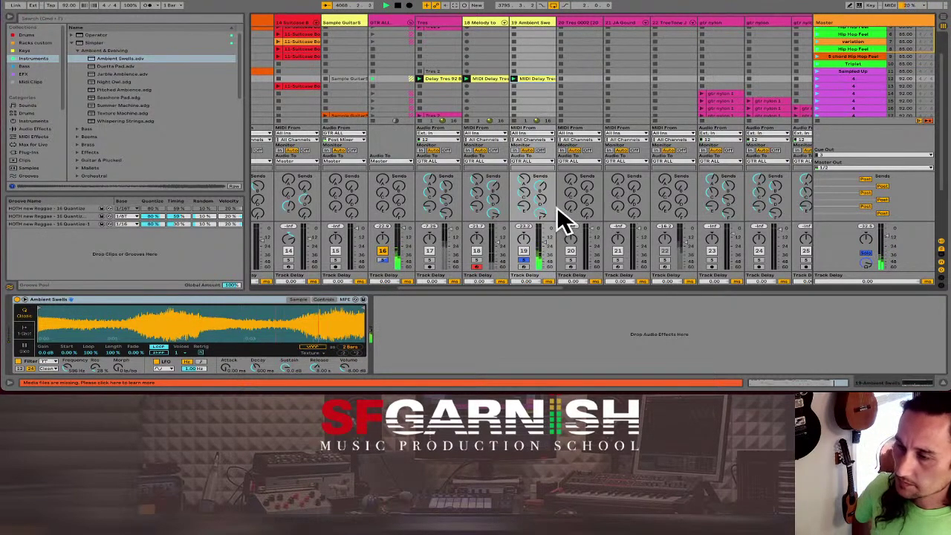
left_click_drag(539, 209, 540, 222)
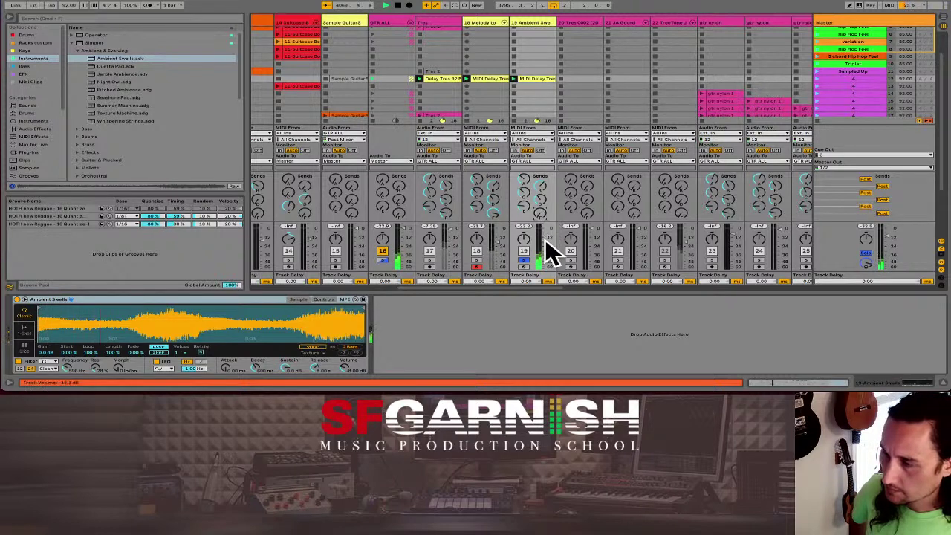
left_click_drag(547, 248, 544, 228)
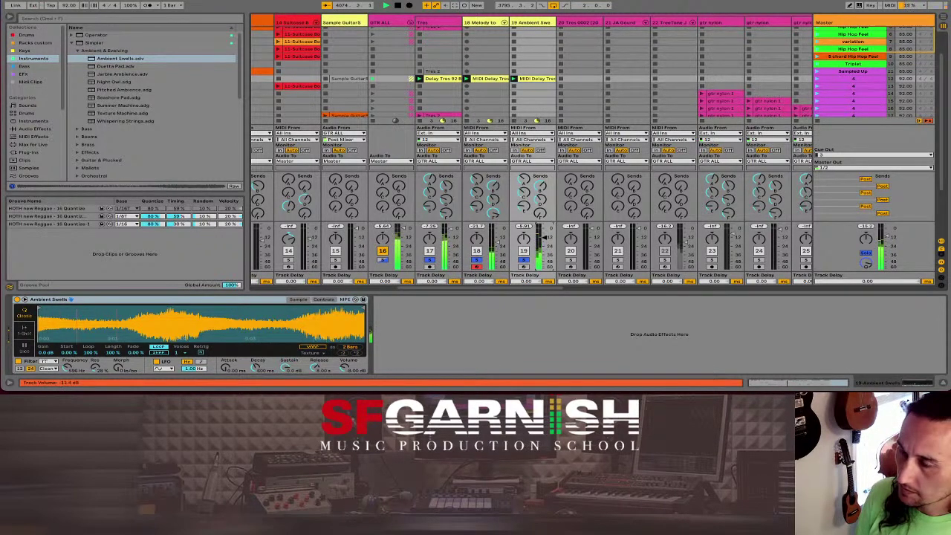
left_click_drag(546, 239, 546, 241)
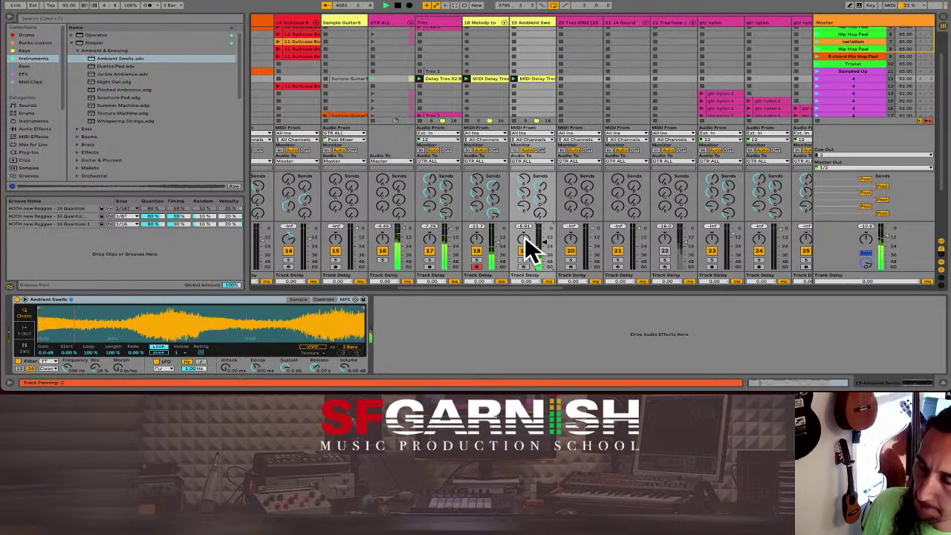
- Adjust the panning of the Ambient Swells and Melody to MIDI tracks and lower both track volumes
left_click_drag(526, 247, 475, 260)
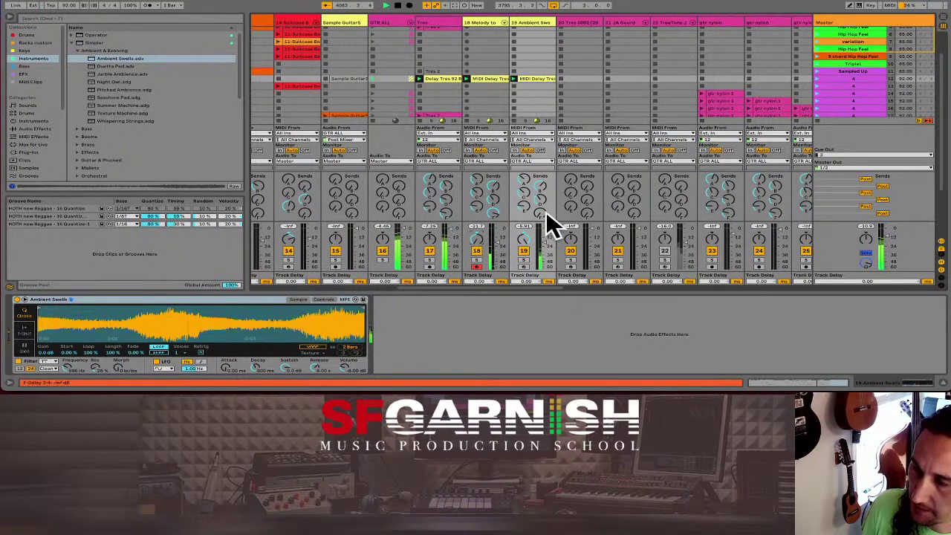
left_click_drag(483, 246, 484, 256)
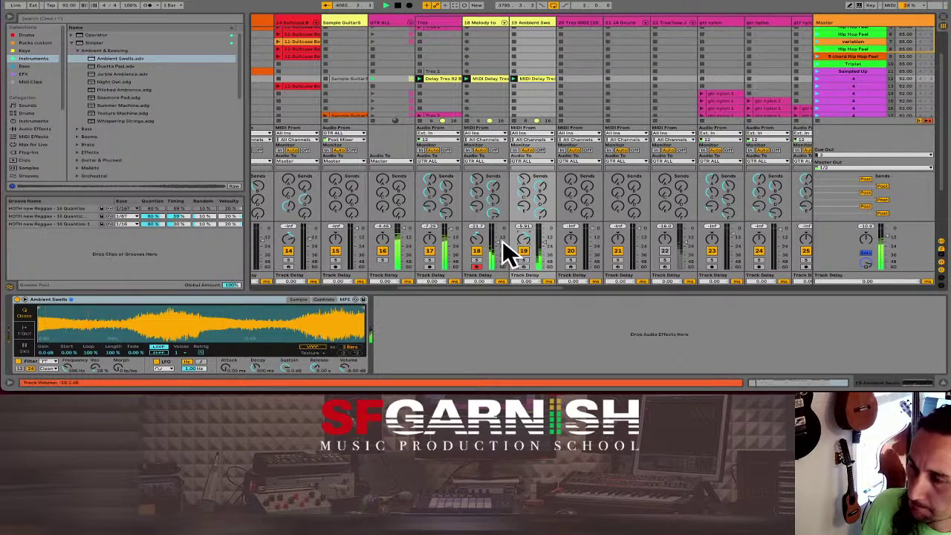
left_click_drag(538, 243, 538, 252)
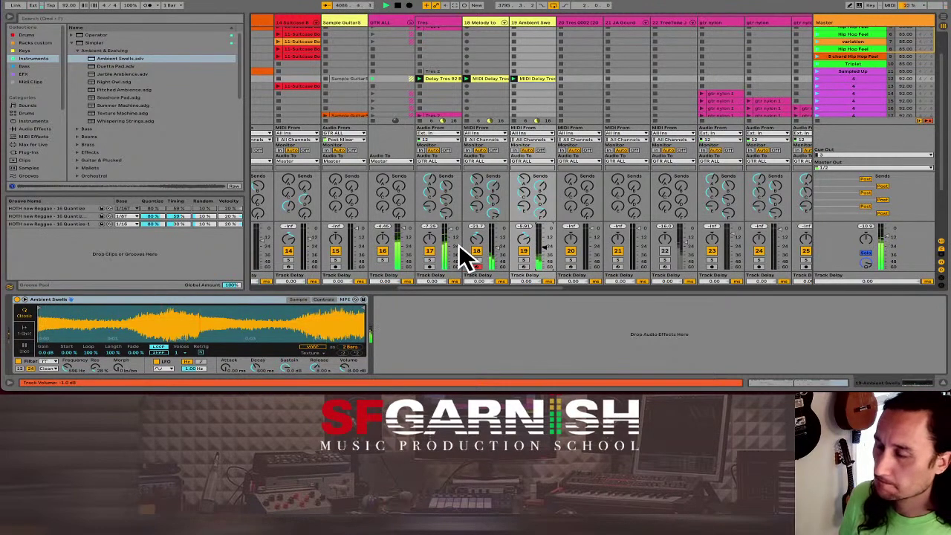
- Duplicate the Delay Tres clips on the Tres, Melody to MIDI and Ambient Swells tracks into scene 13
left_click(443, 77)
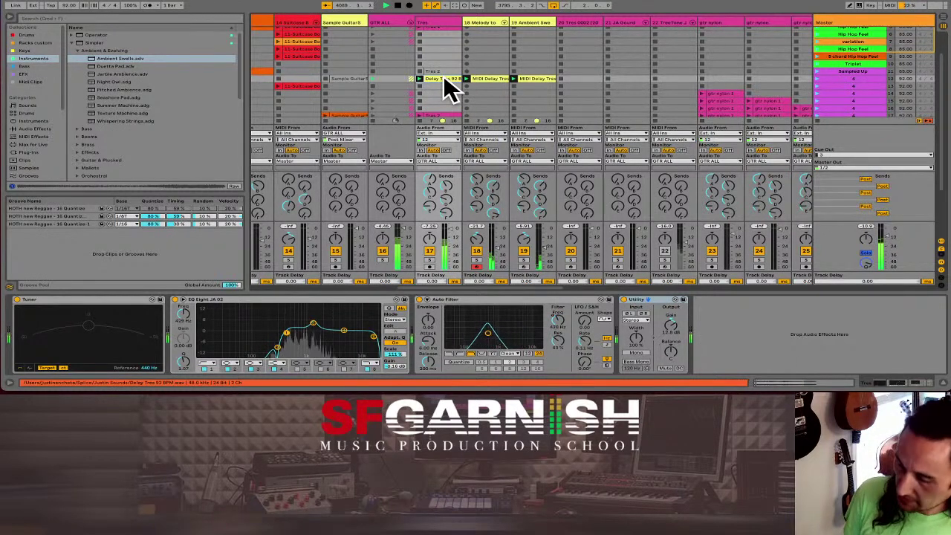
left_click(490, 78, "shift")
key("ctrl+d")
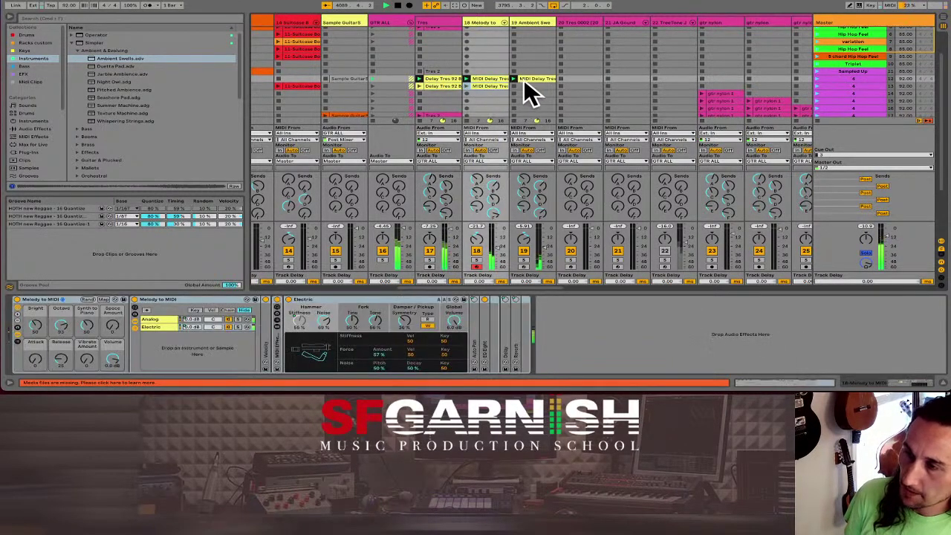
left_click_drag(524, 90, 535, 91)
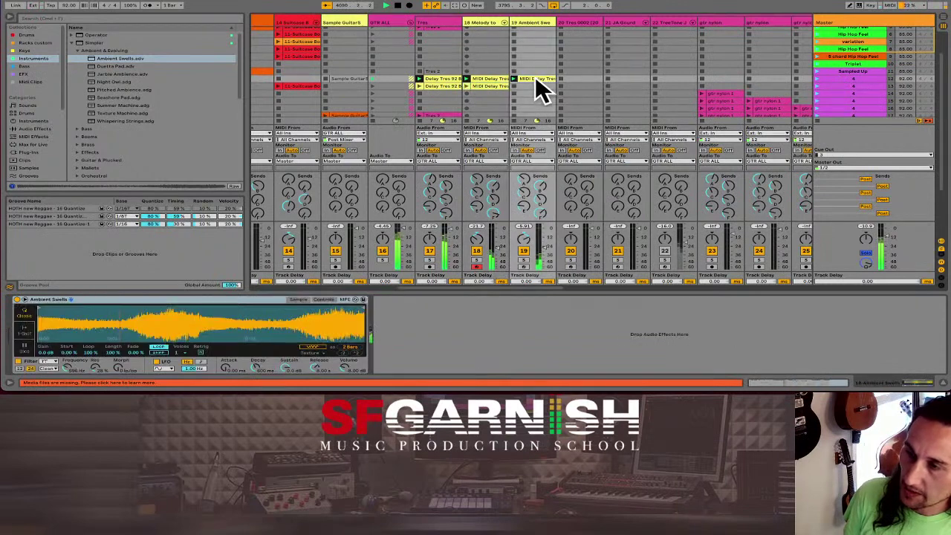
- Delete the Auto Filter frequency automation from the Tres track's scene 13 clip, and launch scene 13
left_click(440, 82)
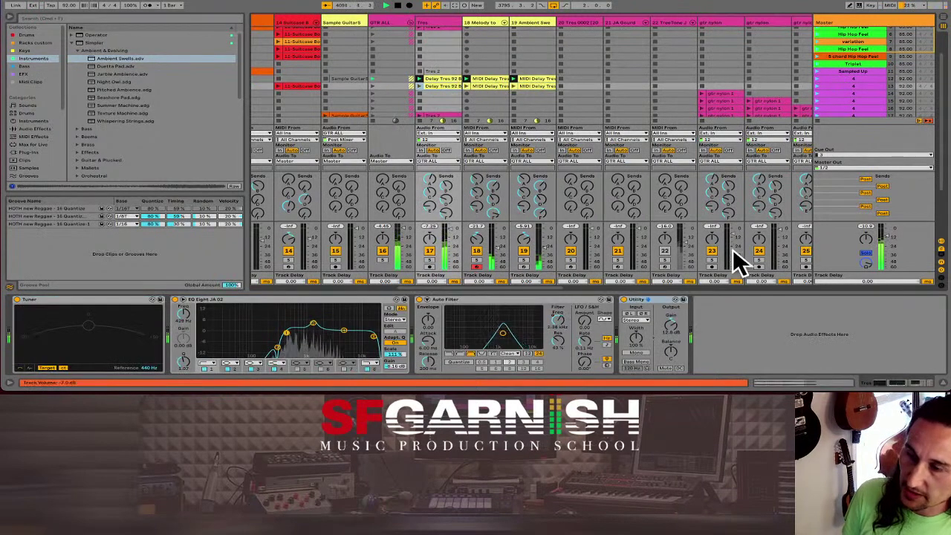
right_click(556, 318)
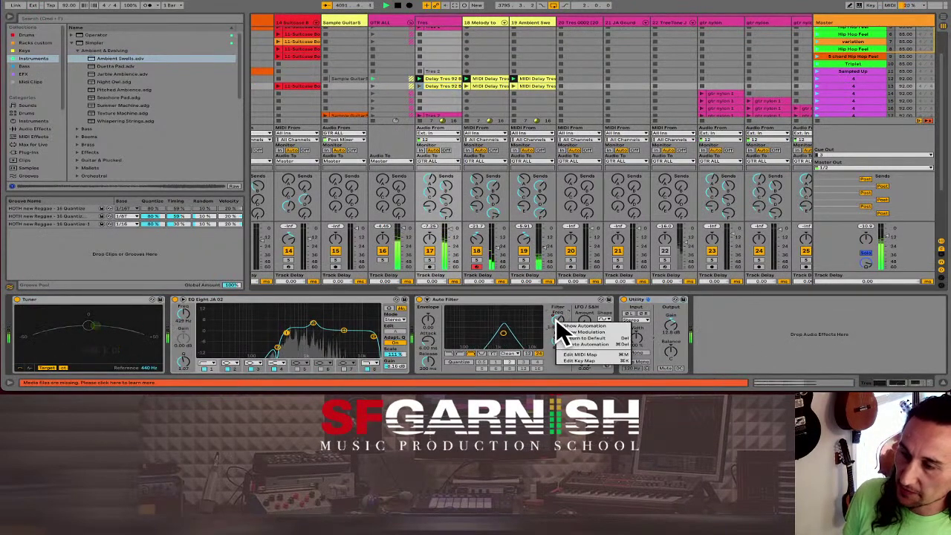
left_click(592, 342)
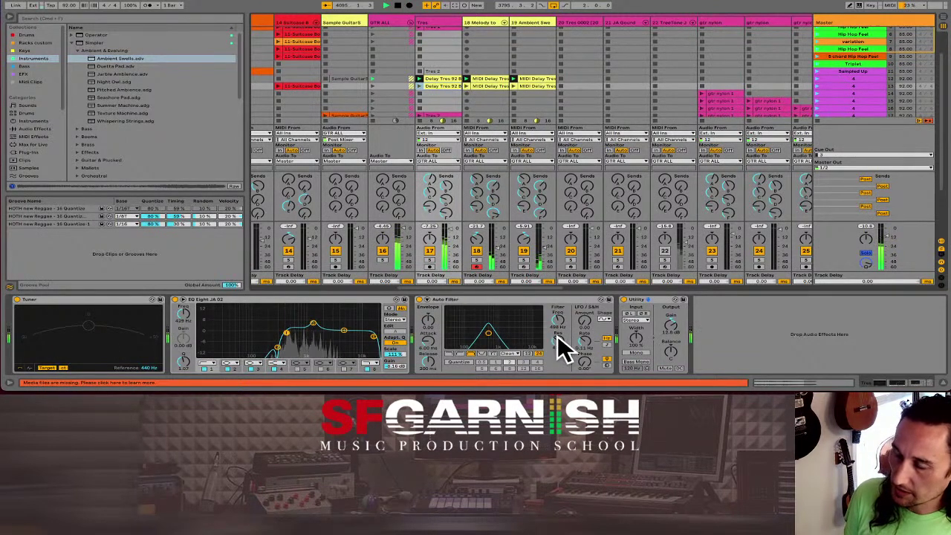
left_click(818, 88)
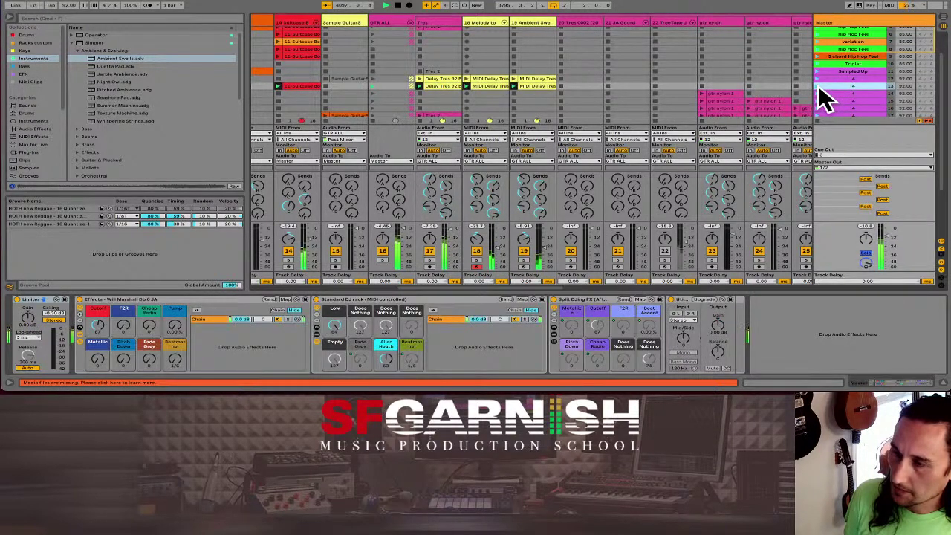
- Set the Auto Filter's Device On envelope to off in the Tres track's scene 13 clip
left_click(484, 180)
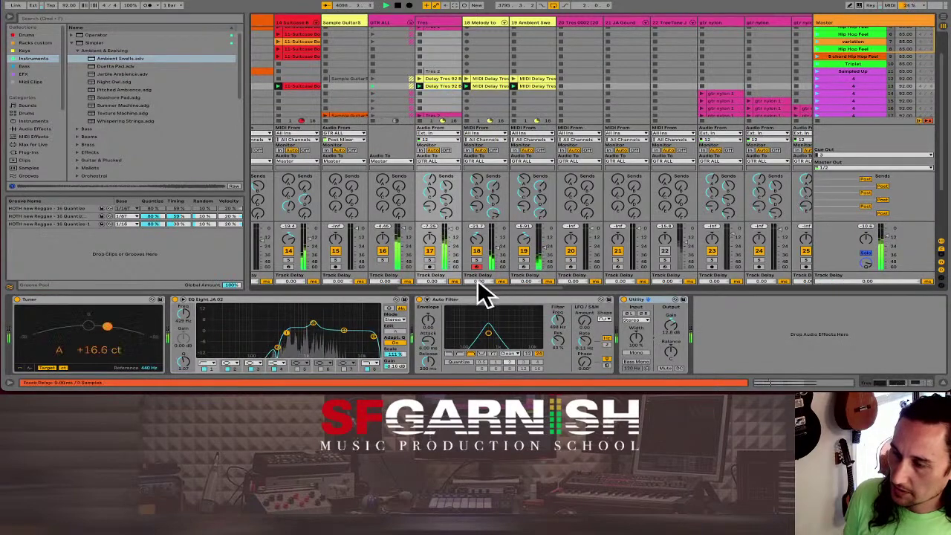
right_click(425, 302)
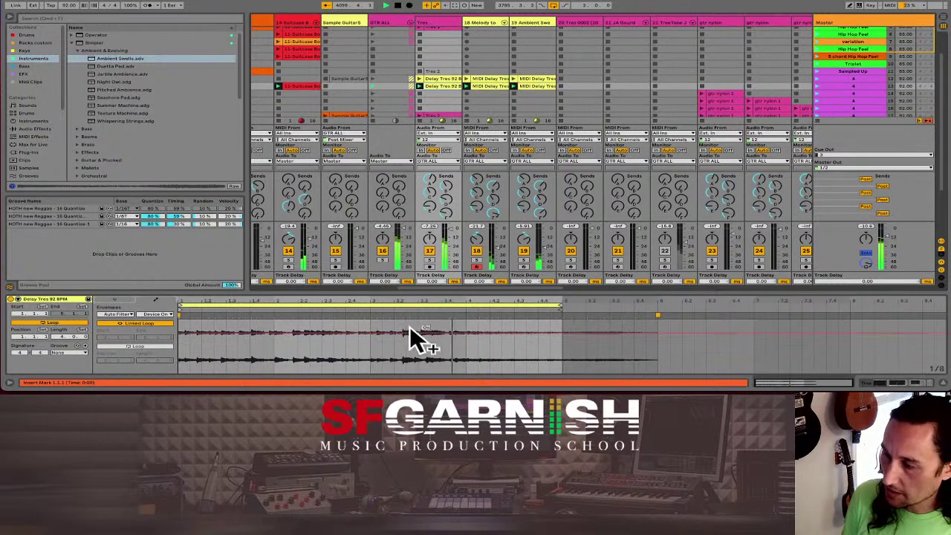
left_click(399, 339)
left_click(396, 332)
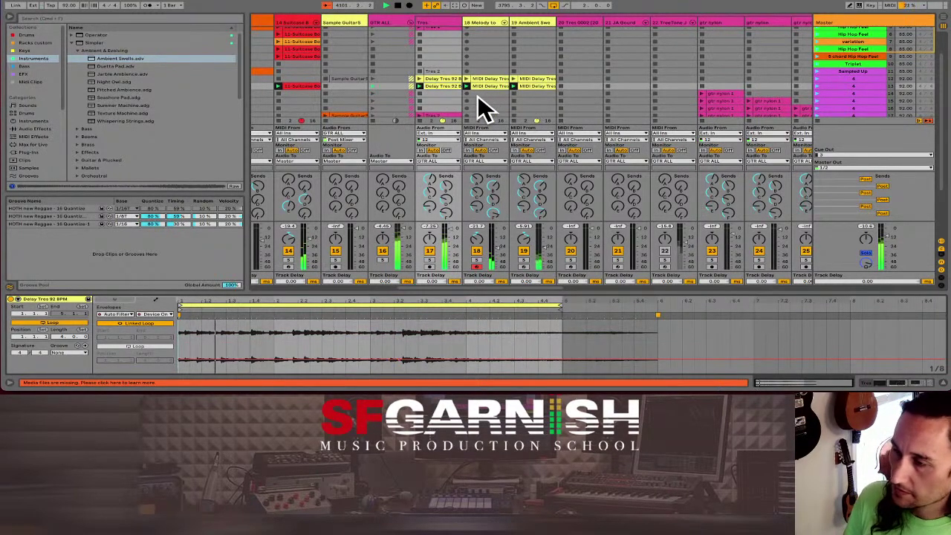
- Set the Auto Filter's Device On envelope to on in the Tres track's scene 12 clip, and launch scene 12
left_click(443, 78)
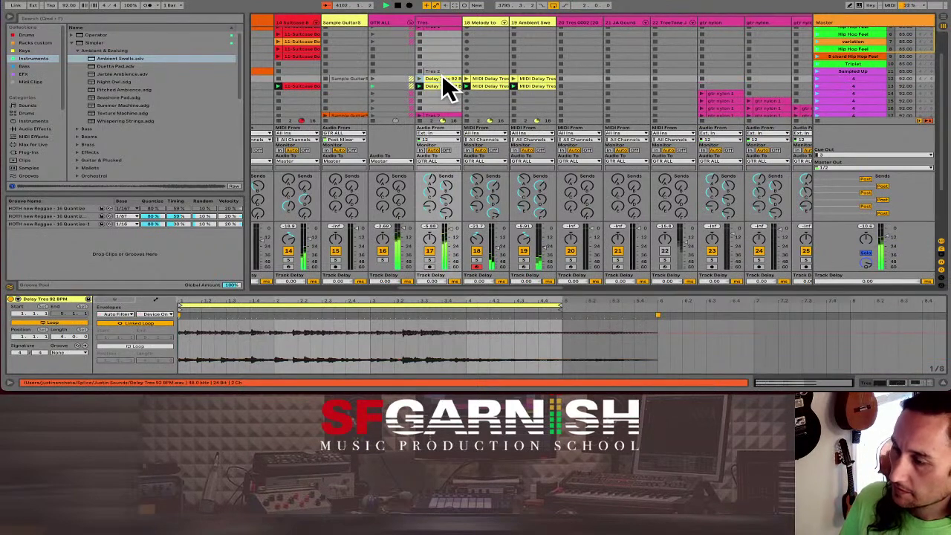
left_click(354, 332)
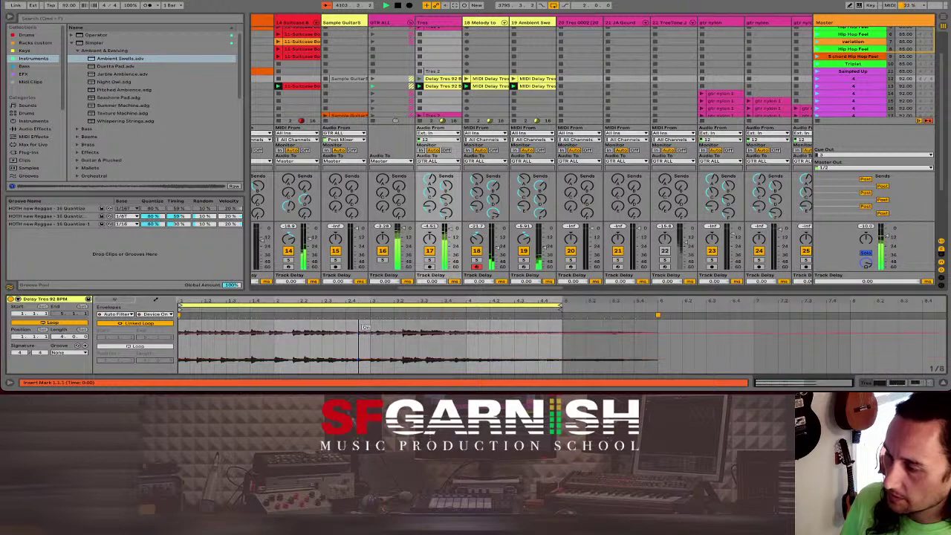
left_click(445, 77)
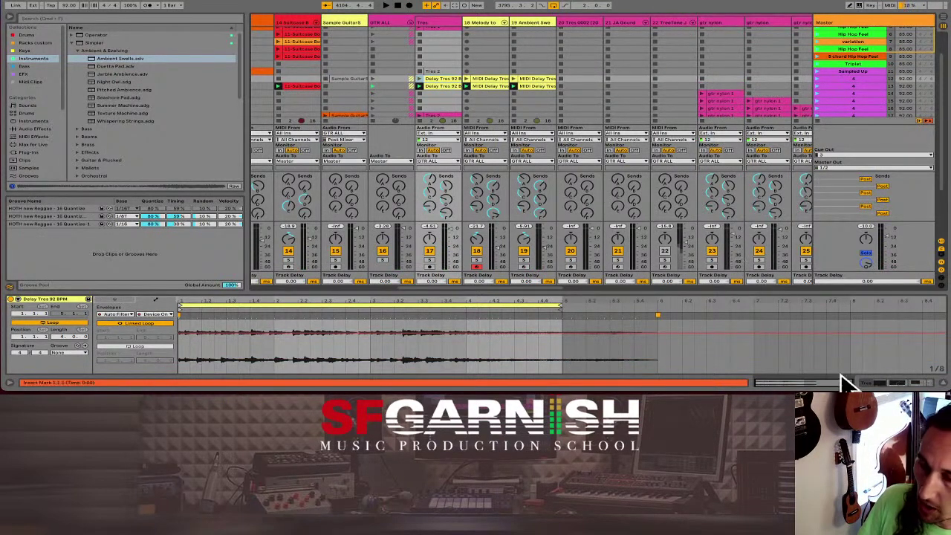
left_click(914, 383)
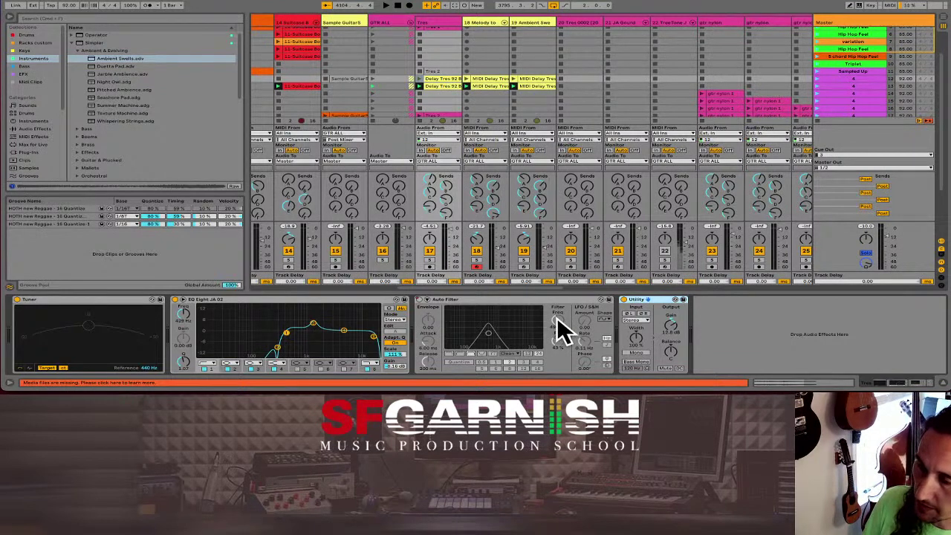
left_click(817, 78)
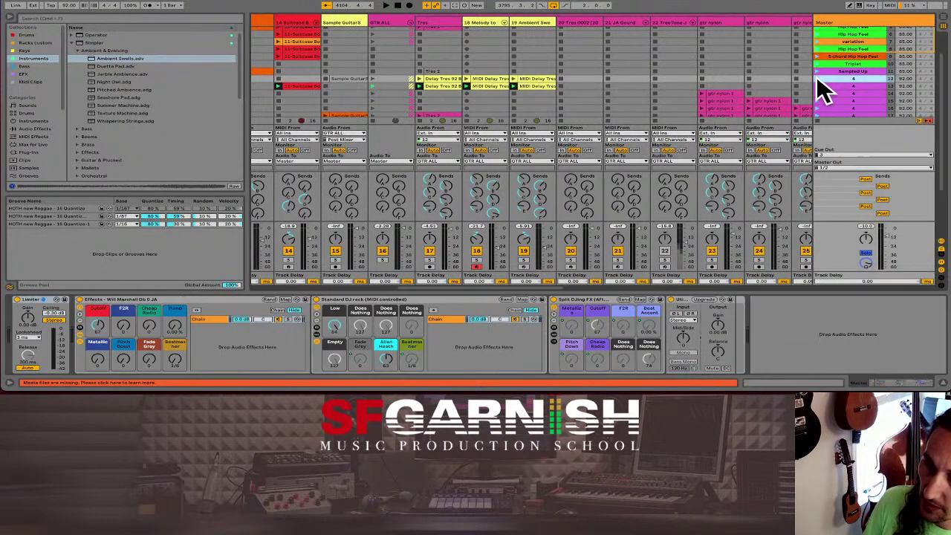
- Compare the Auto Filter frequency envelopes of the Tres clips in scenes 12 and 13, and check the device chain while scene 13 plays
left_click(453, 87)
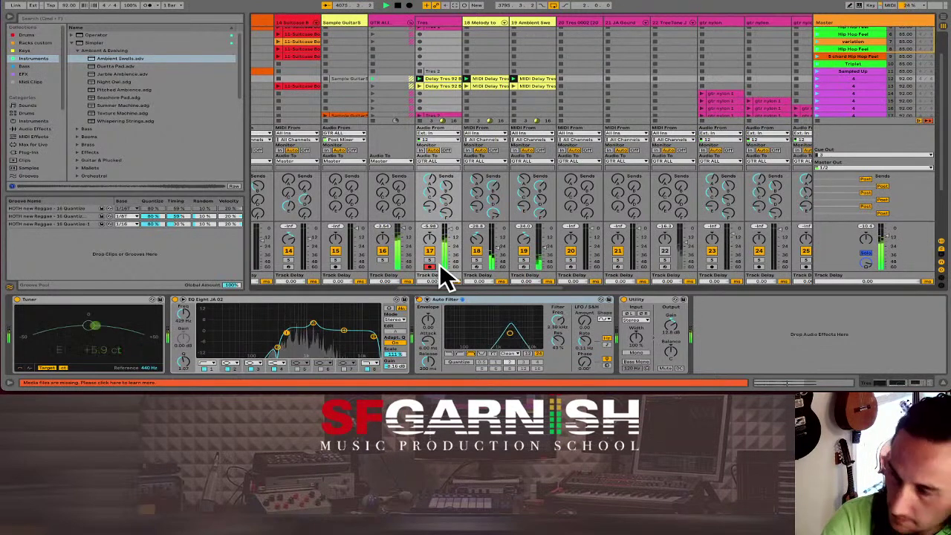
key("shift+Tab")
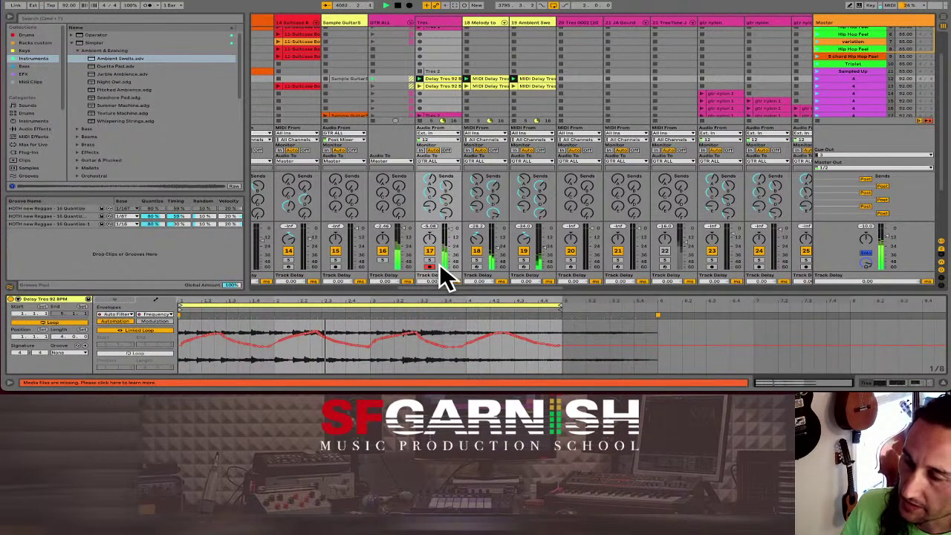
left_click(444, 83)
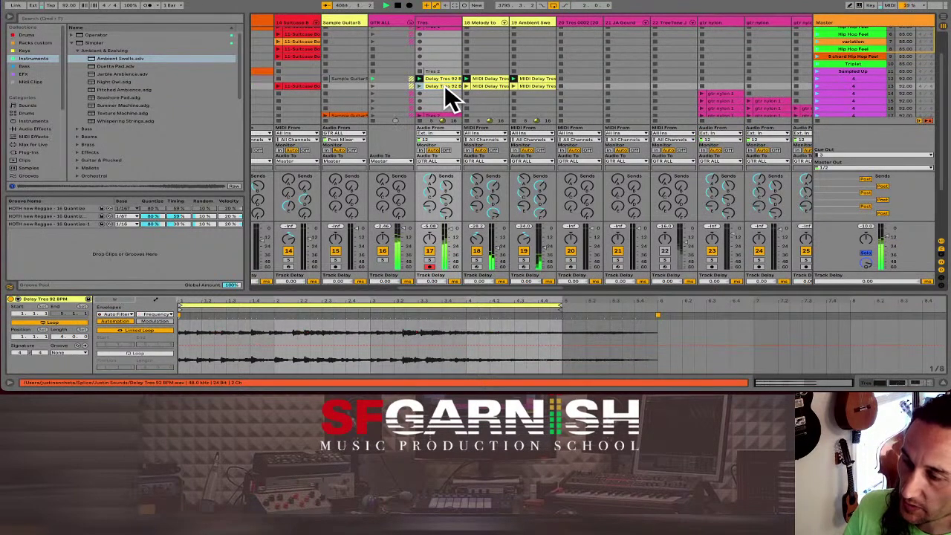
left_click(817, 86)
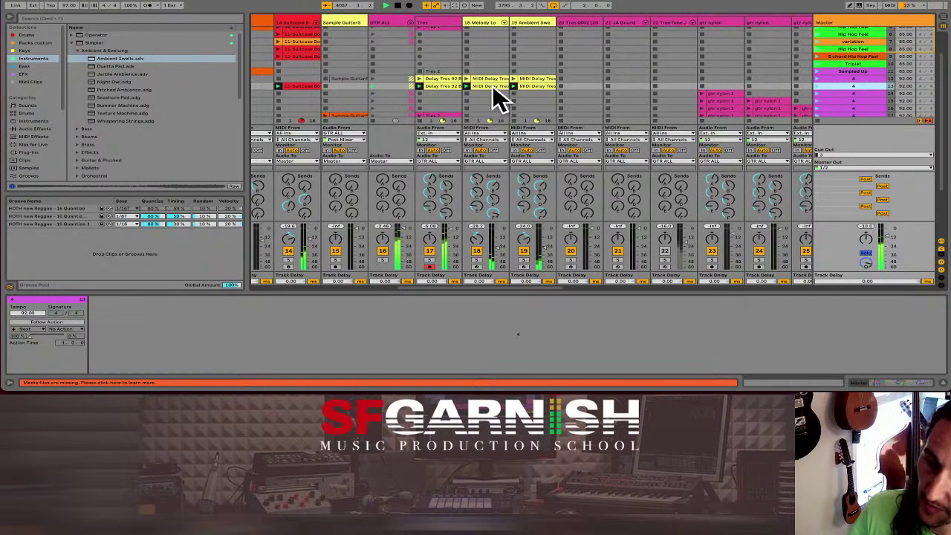
left_click(445, 81)
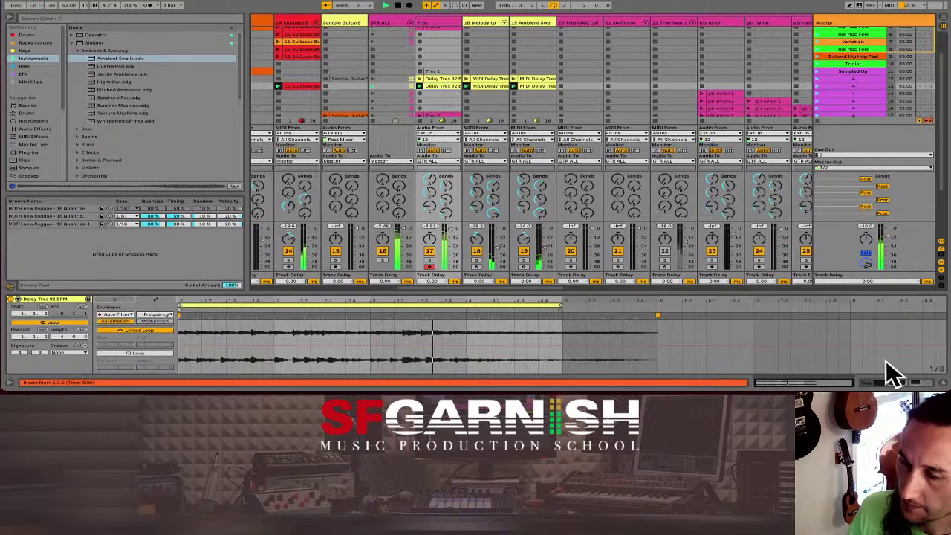
left_click(891, 385)
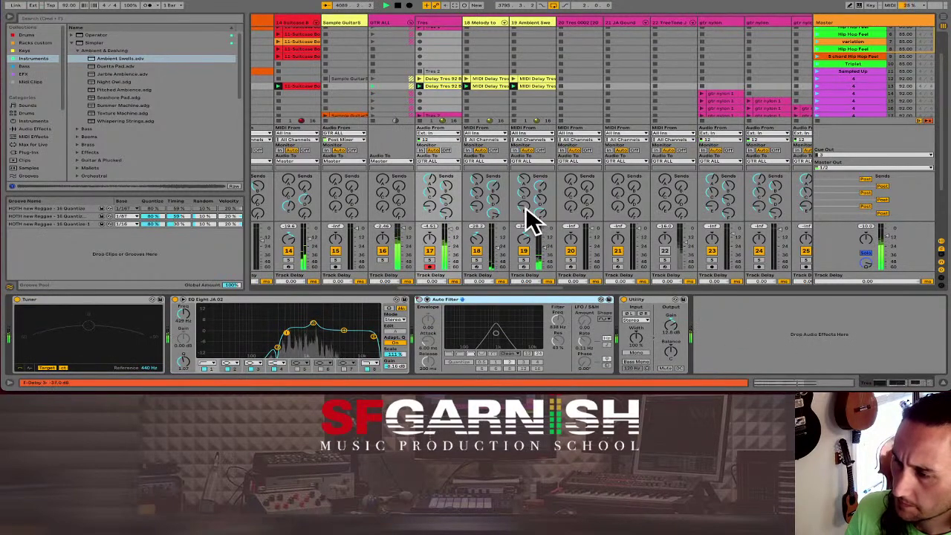
- Set the Tres track's input monitoring to Off, keeping external input channel 12
left_click(490, 207)
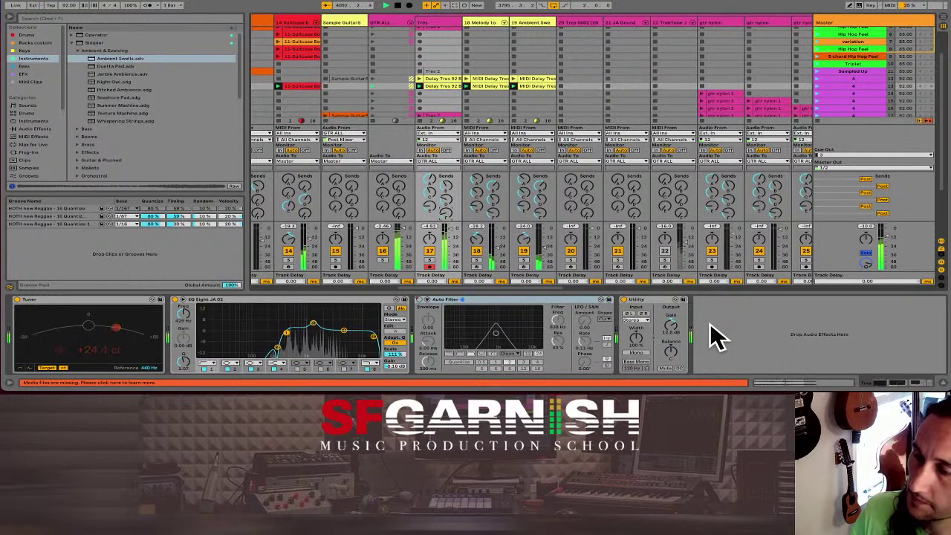
left_click(453, 136)
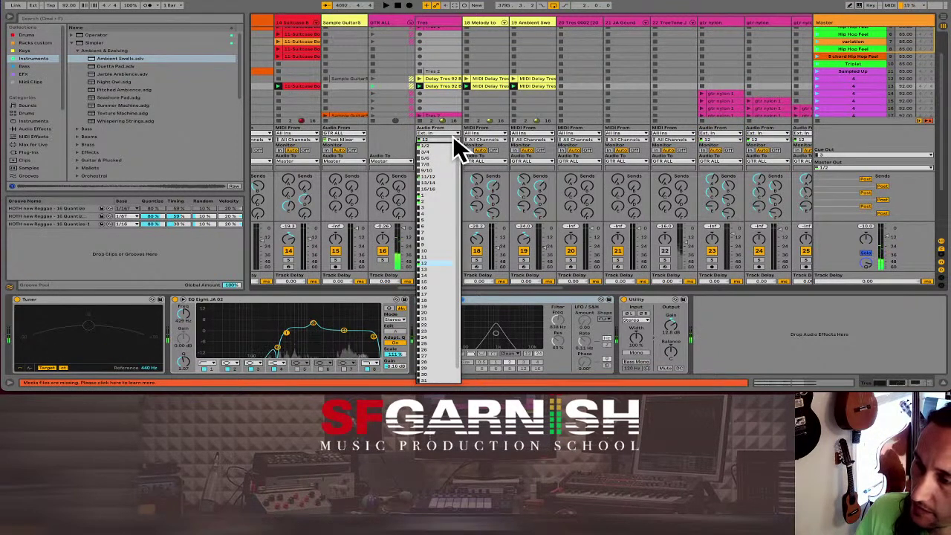
left_click(452, 136)
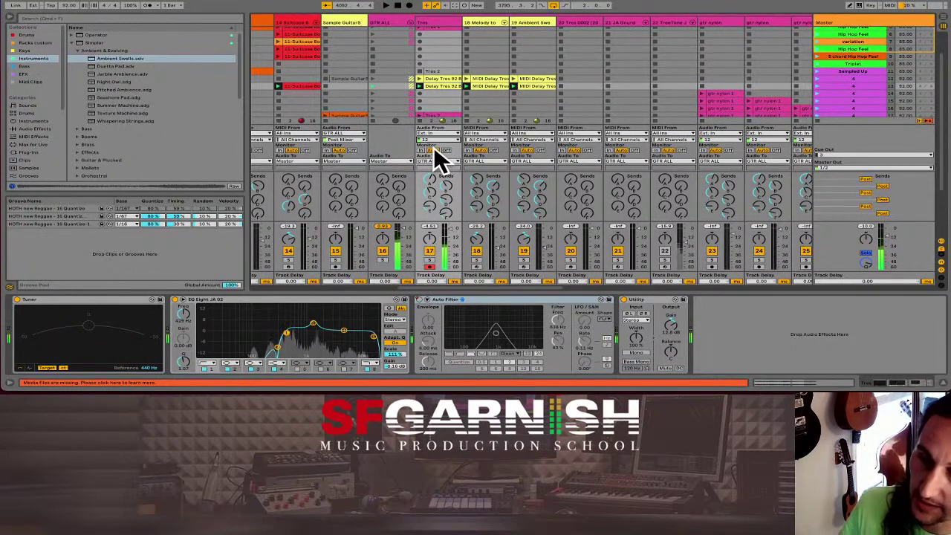
left_click(446, 149)
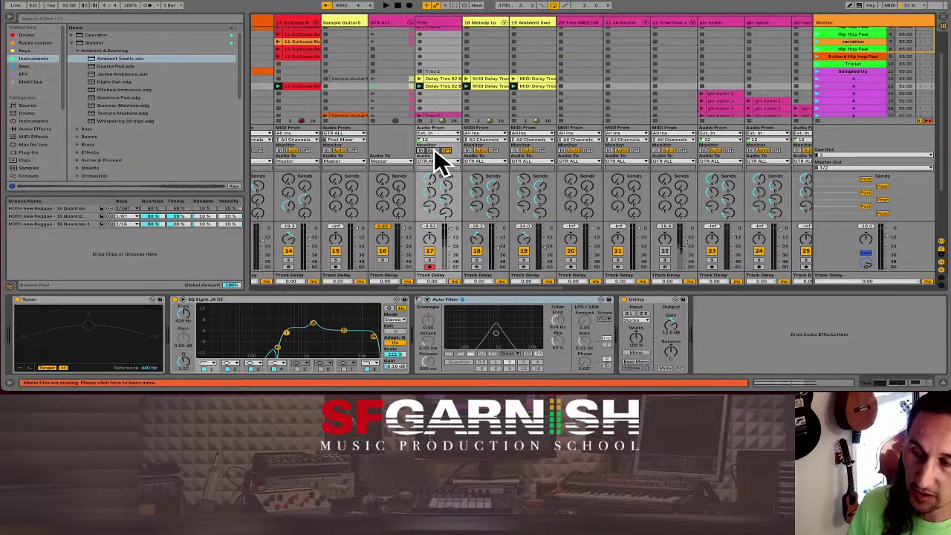
- Move the Tres track's Delay Tres clip from scene 13 down to scene 14 and launch scene 13, keeping external input channel 12
left_click(439, 140)
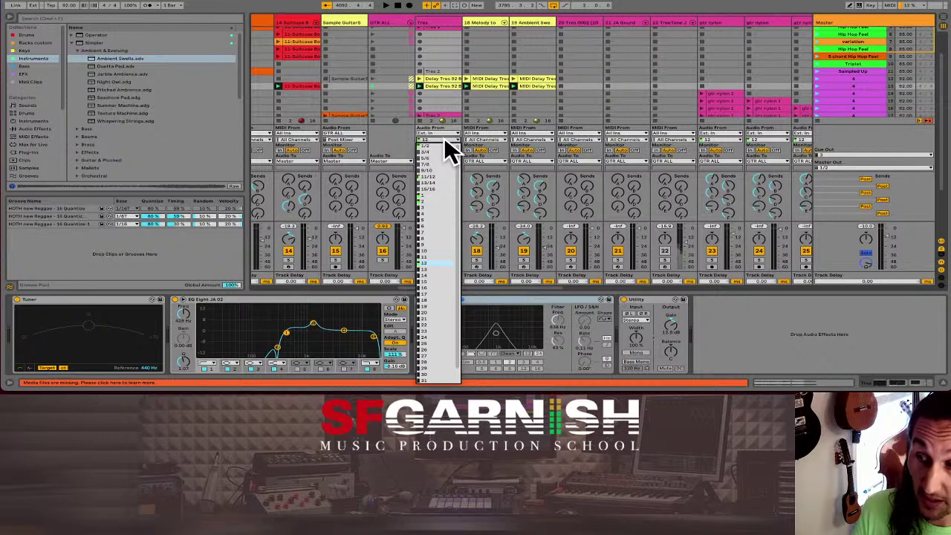
left_click(443, 137)
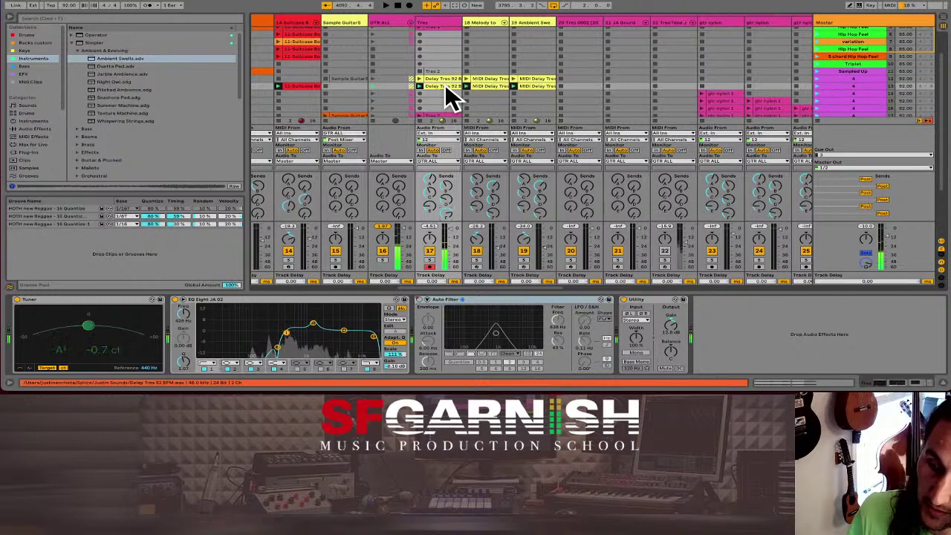
left_click_drag(444, 86, 438, 95)
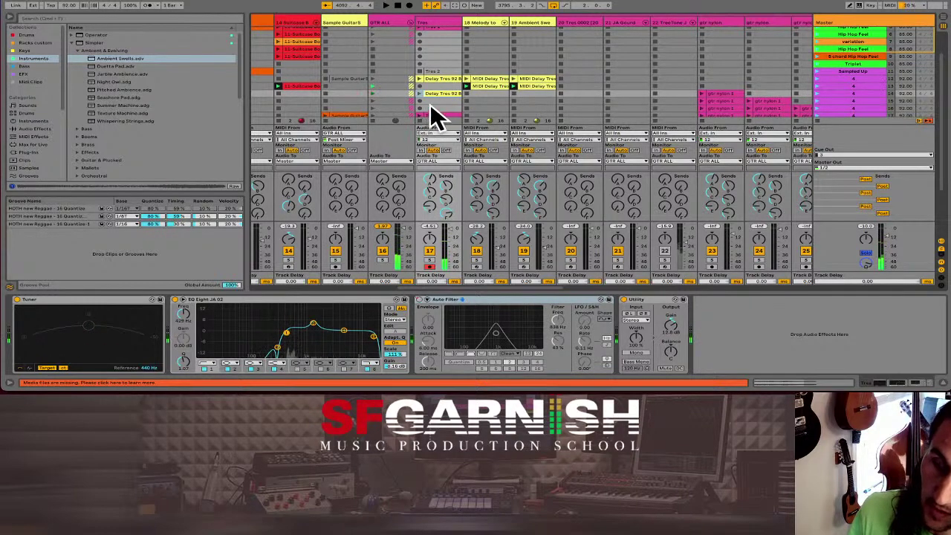
left_click(818, 86)
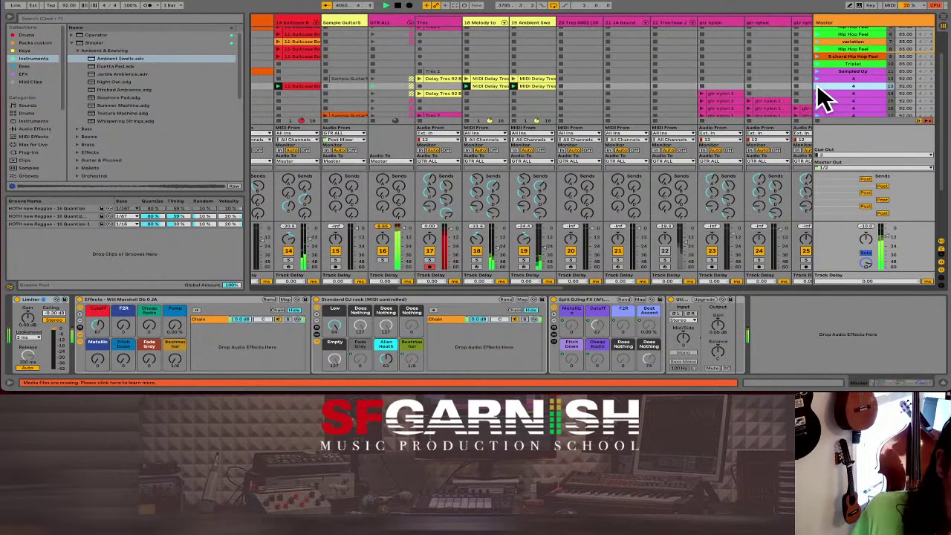
- Record a new Tres clip in scene 13 while sweeping the frequency of EQ Eight's band 1 filter up and down, and play it back looped
left_click(434, 23)
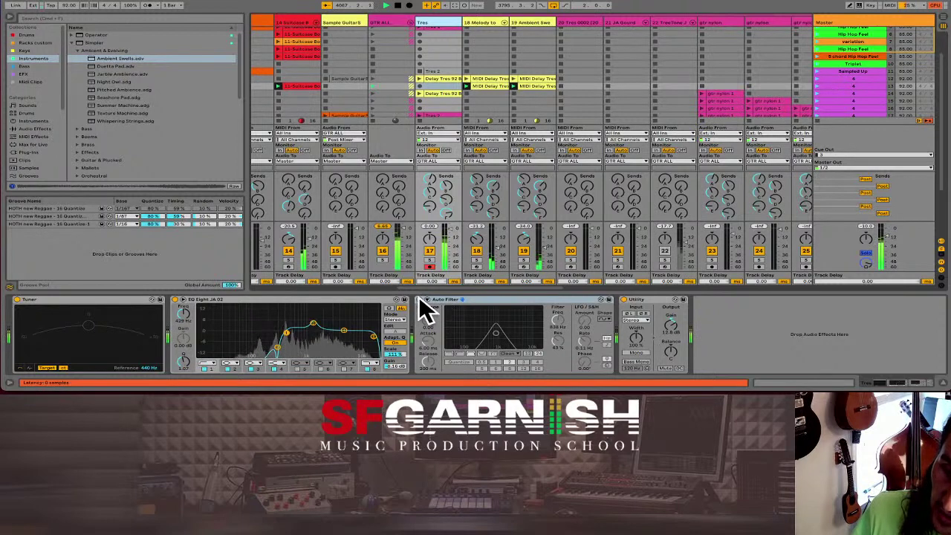
left_click_drag(284, 333, 341, 331)
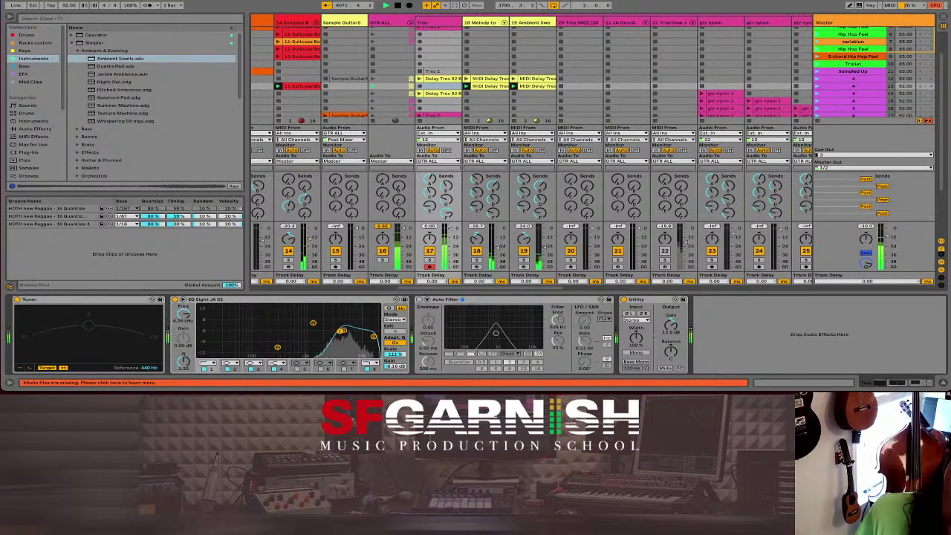
left_click_drag(274, 330, 299, 334)
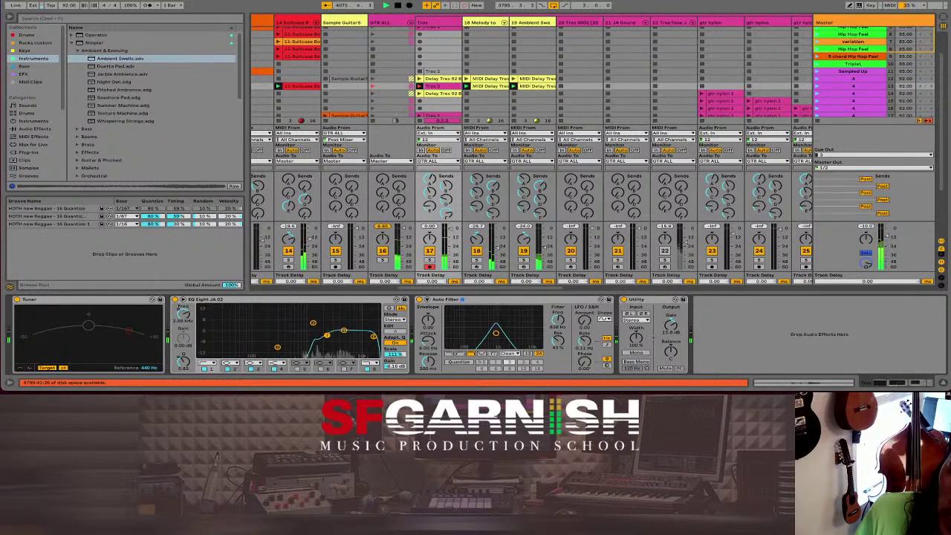
left_click_drag(312, 334, 270, 335)
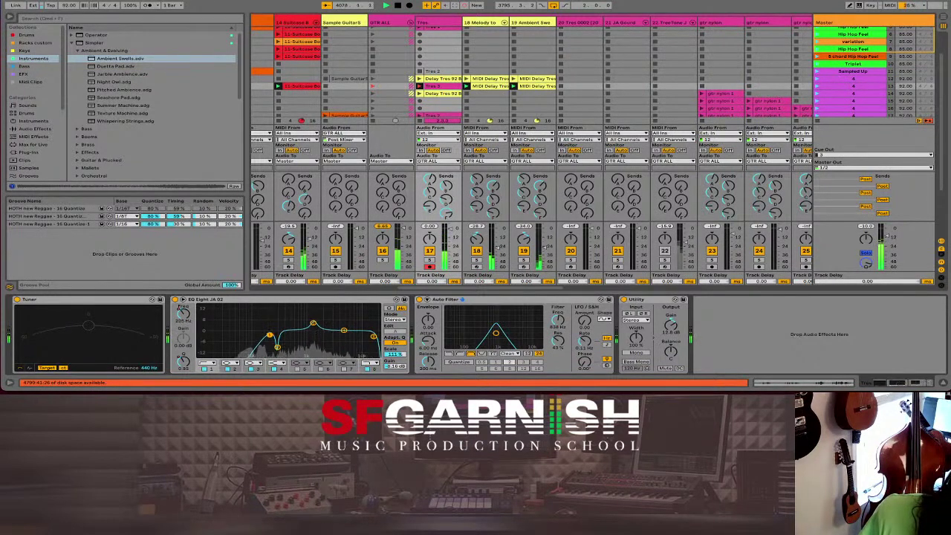
key("ctrl+z")
left_click(419, 85)
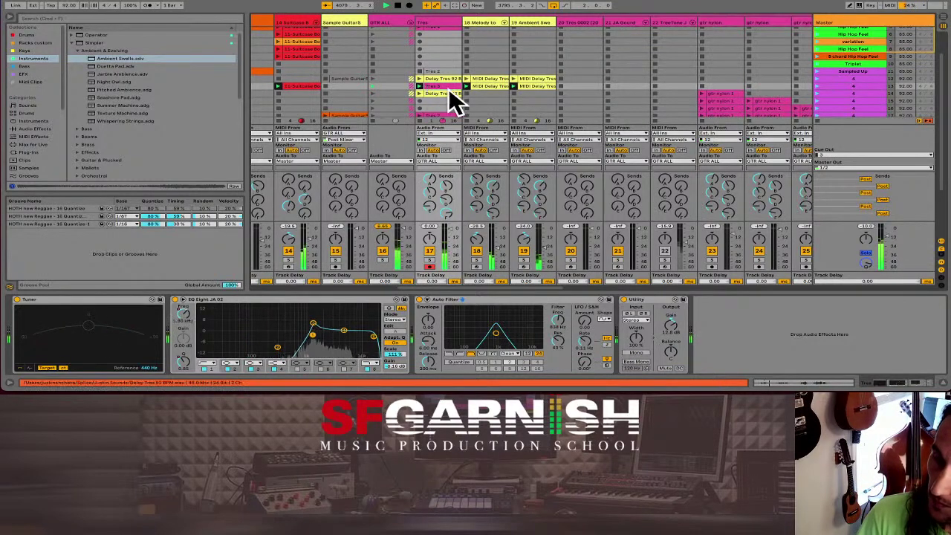
- Examine the recorded Tres clip's EQ Eight 1 Frequency envelope, and watch the EQ Eight filter follow it during playback
left_click(792, 384)
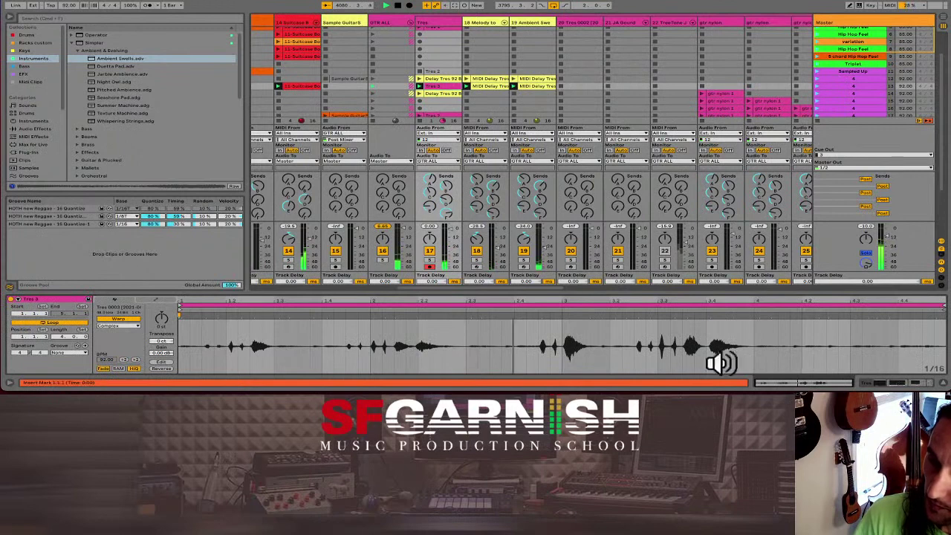
left_click(164, 300)
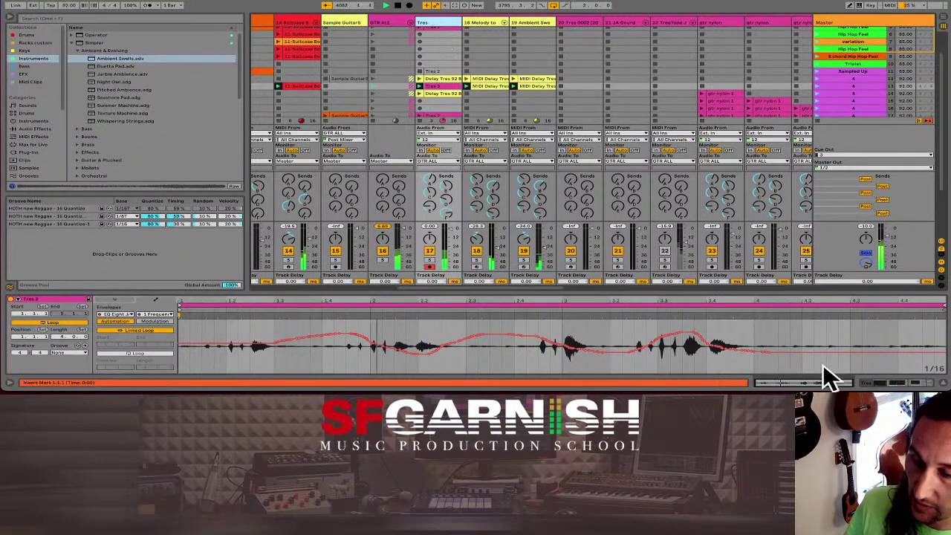
left_click(879, 383)
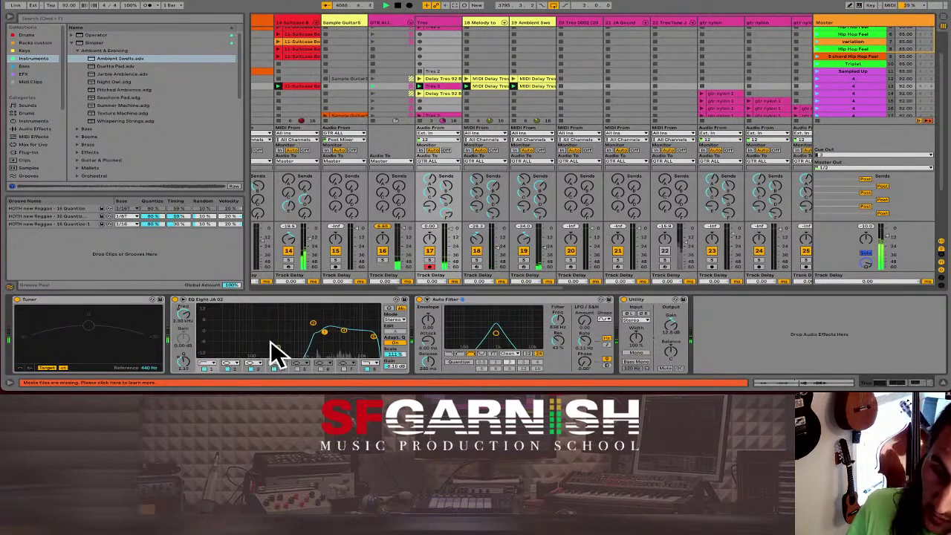
left_click_drag(270, 344, 331, 335)
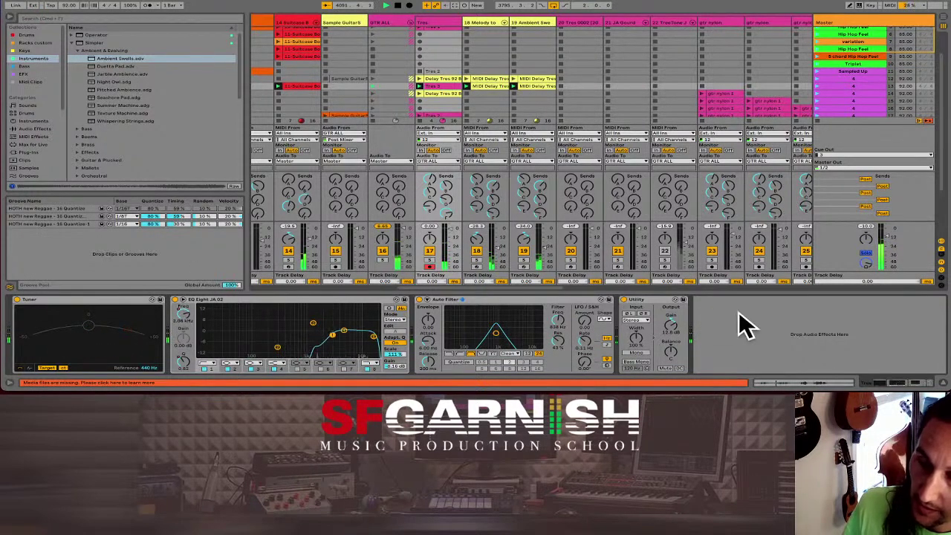